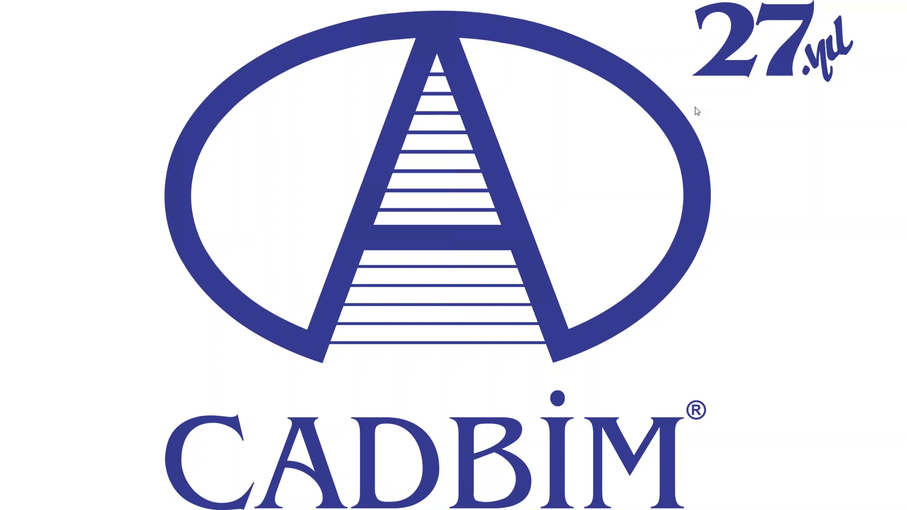
Finish the Dynamo introduction slideshow, then bring Revit 2021 forward on its Manage tab.
click(513, 186)
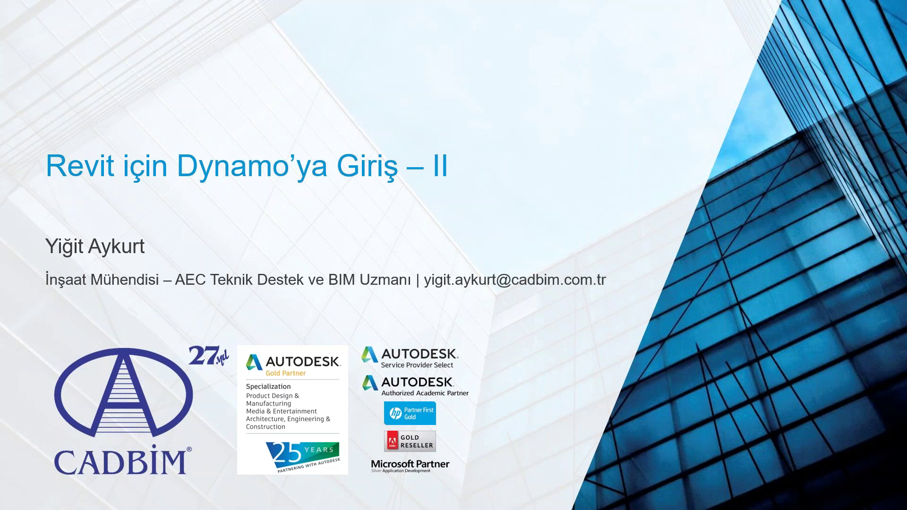
click(589, 225)
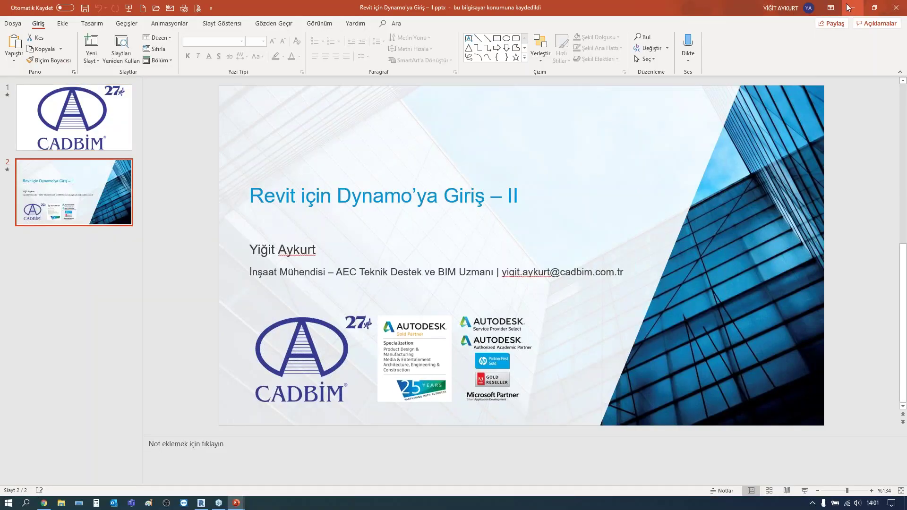
click(852, 8)
click(203, 504)
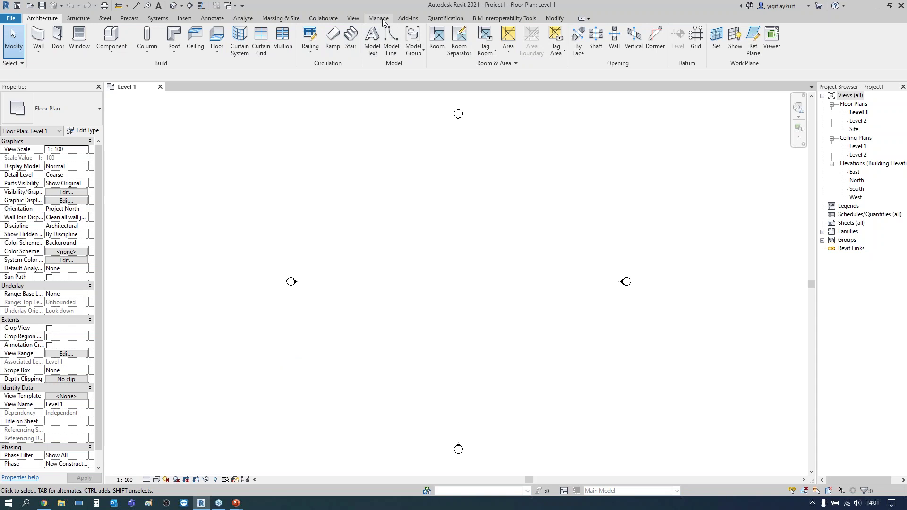
click(370, 22)
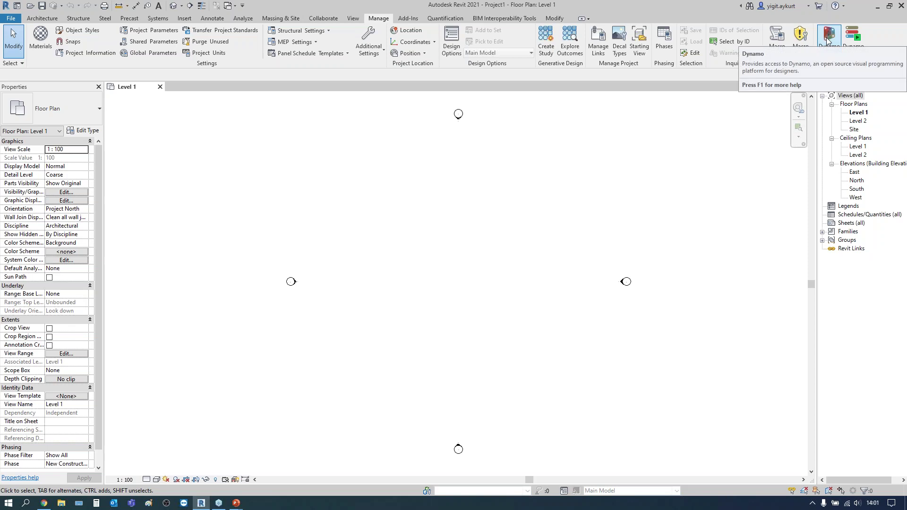
Launch Dynamo from Revit's Manage tab and start a new blank graph.
click(827, 41)
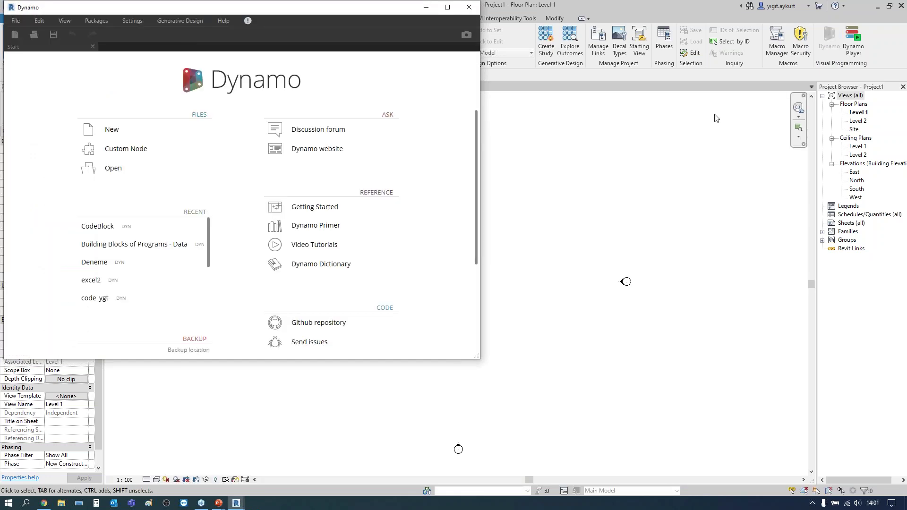
click(117, 127)
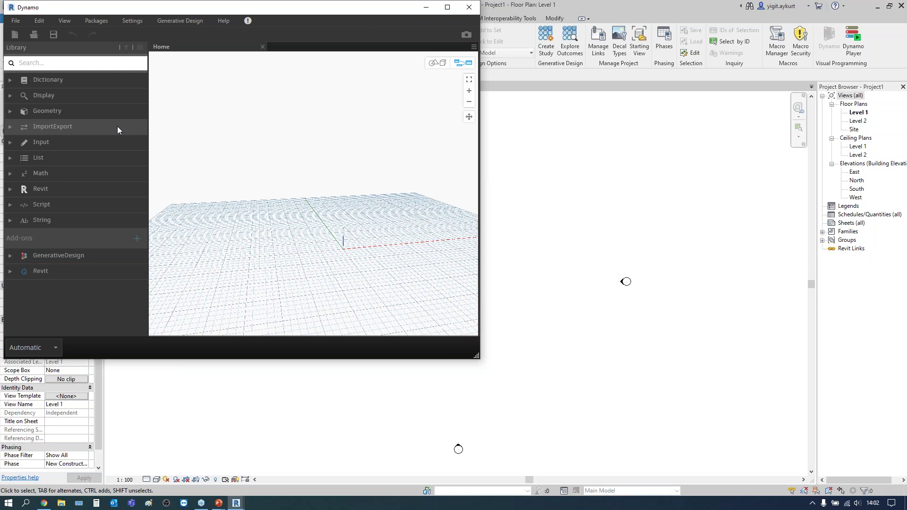
Maximize the new Dynamo graph window, then return to it from Revit.
click(449, 8)
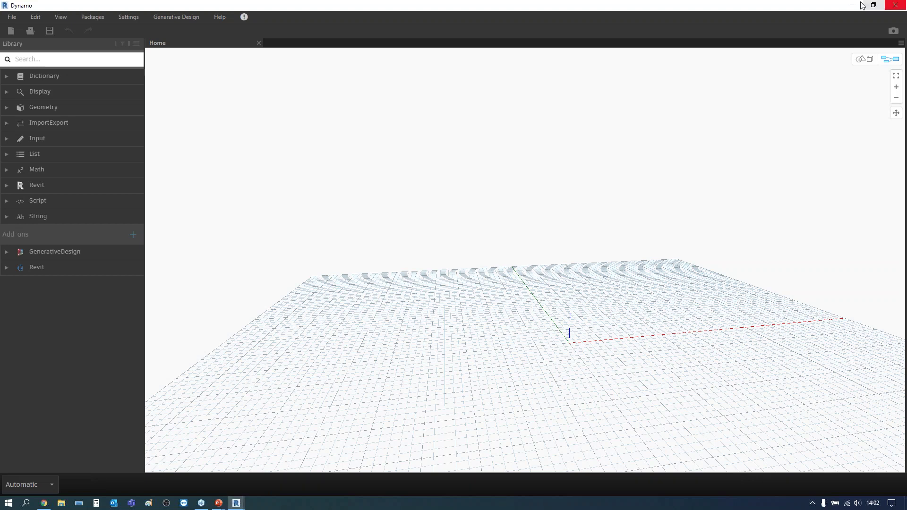
click(895, 5)
click(43, 19)
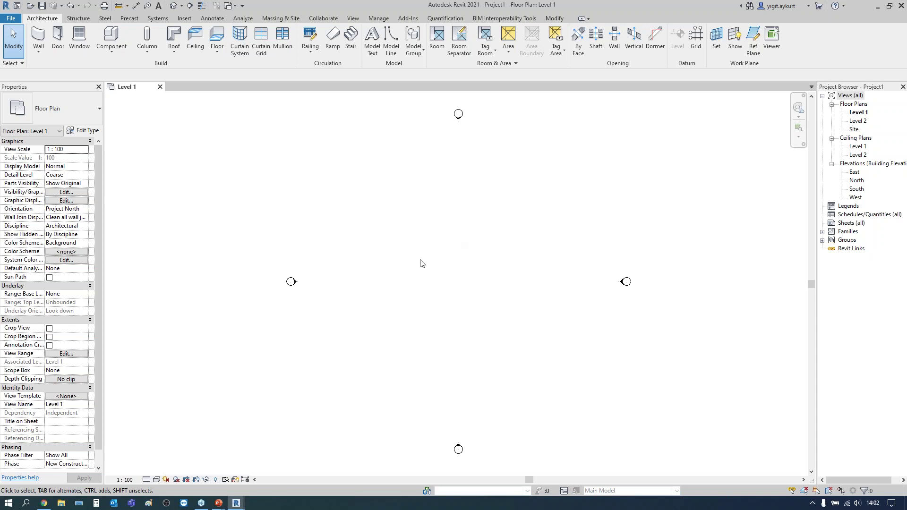
mouse_move(236, 504)
click(284, 442)
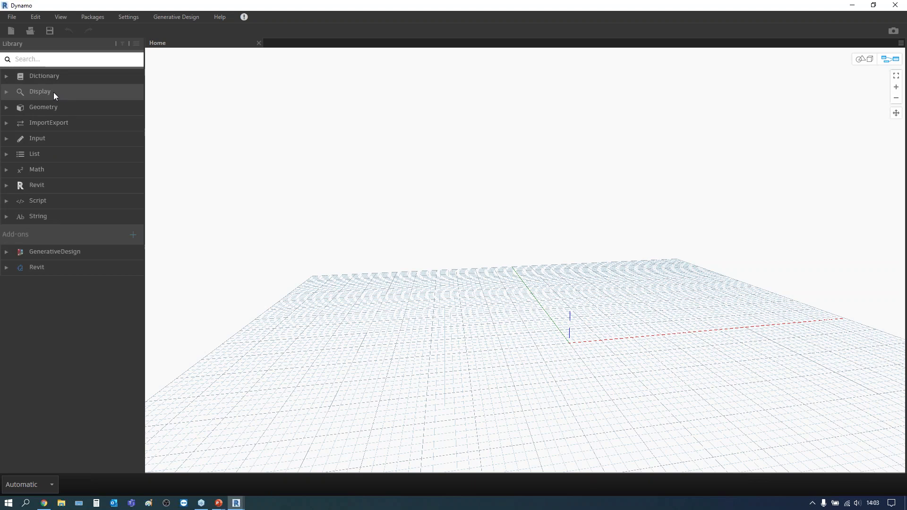
click(6, 77)
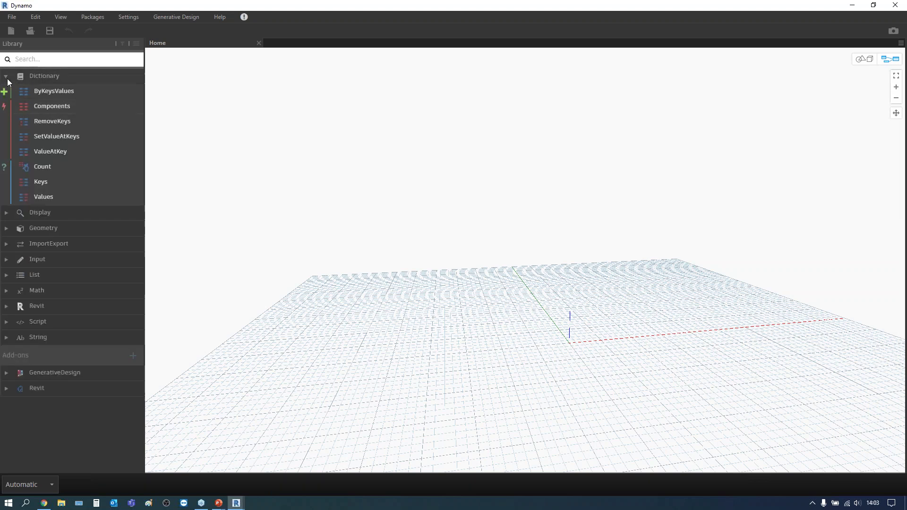
click(7, 77)
click(7, 90)
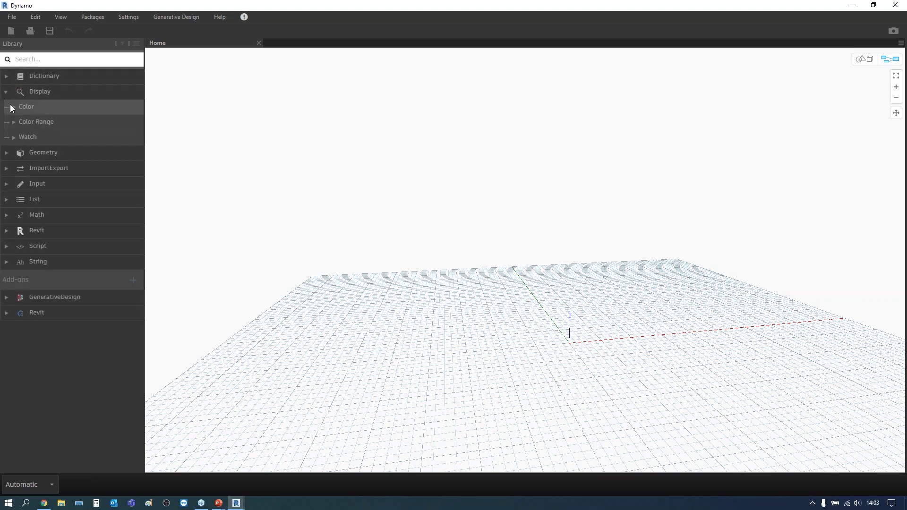
click(10, 105)
click(8, 94)
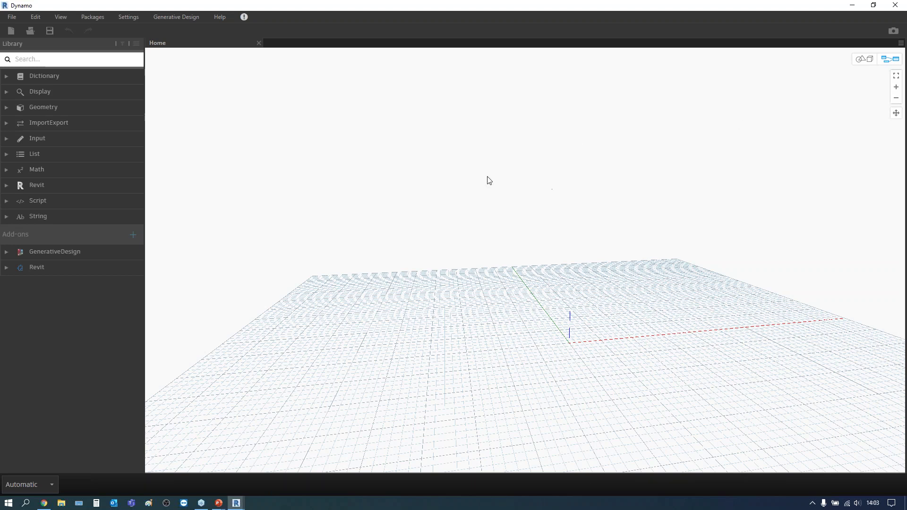
Add Boolean, Integer Slider, Number, Number Slider and String nodes from Input > Basic.
click(34, 141)
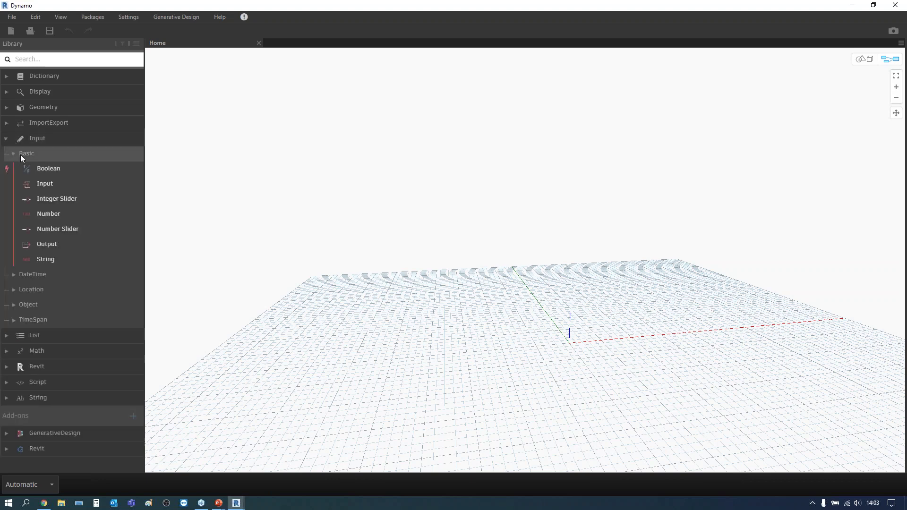
click(46, 170)
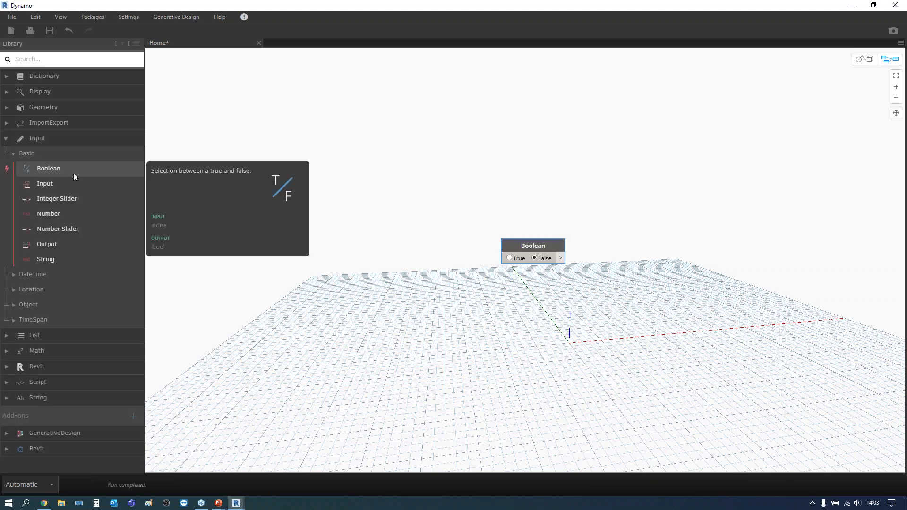
click(53, 201)
click(52, 214)
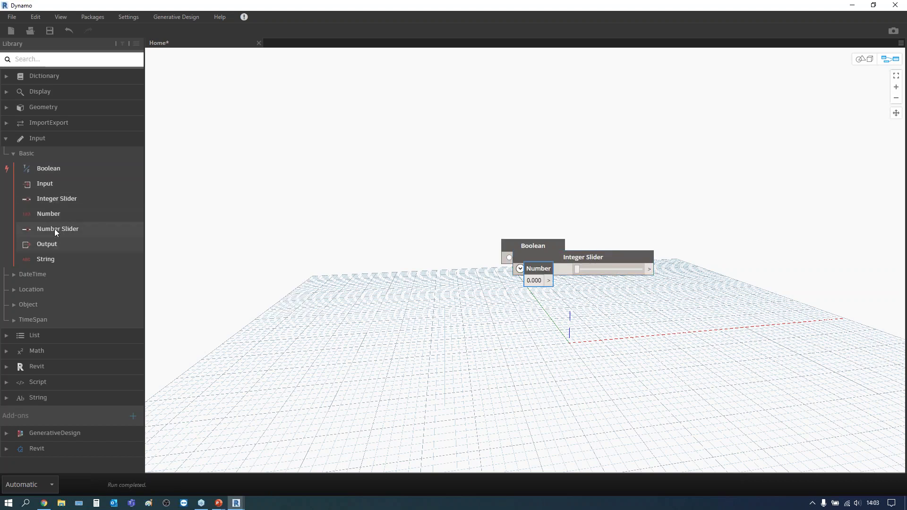
click(66, 260)
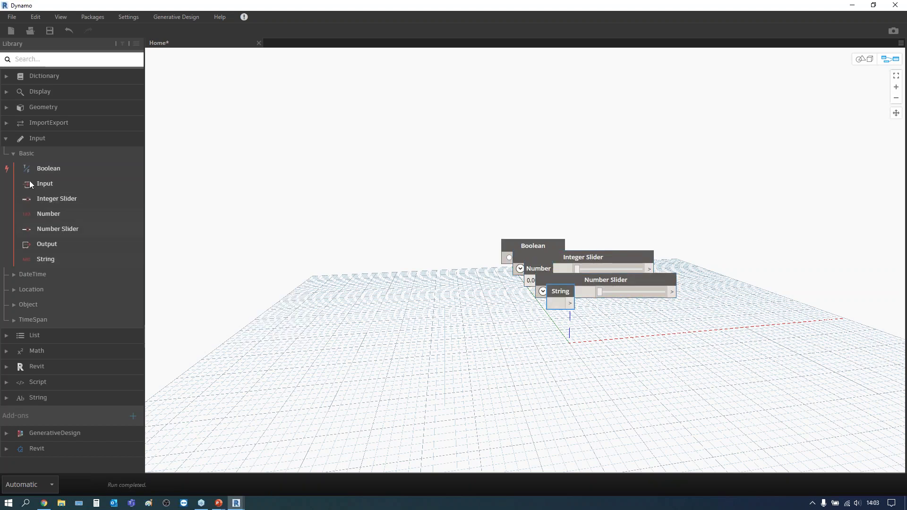
Add List Create, Range and Sequence nodes from List > Generate.
click(14, 154)
click(8, 143)
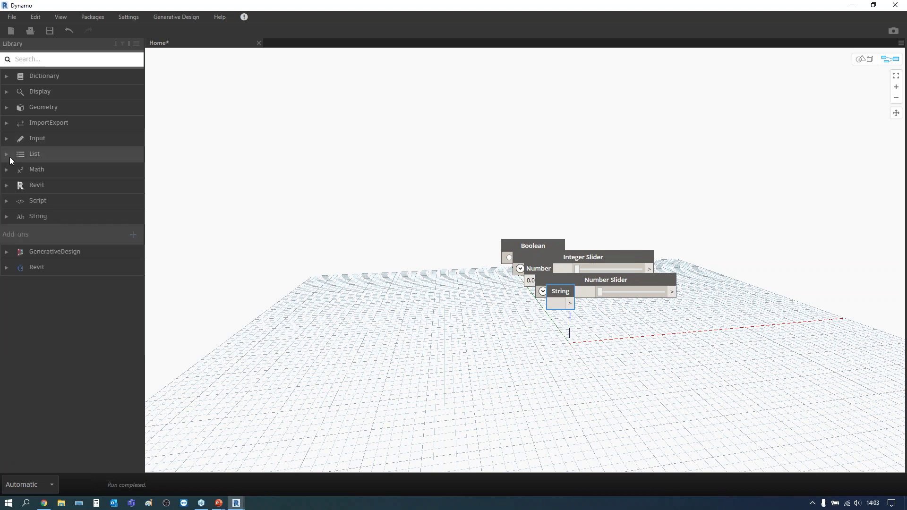
click(23, 170)
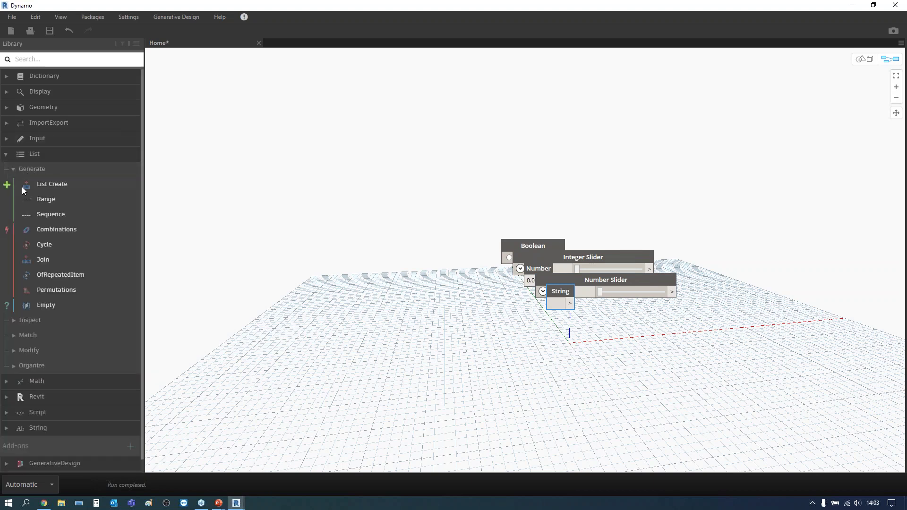
click(50, 184)
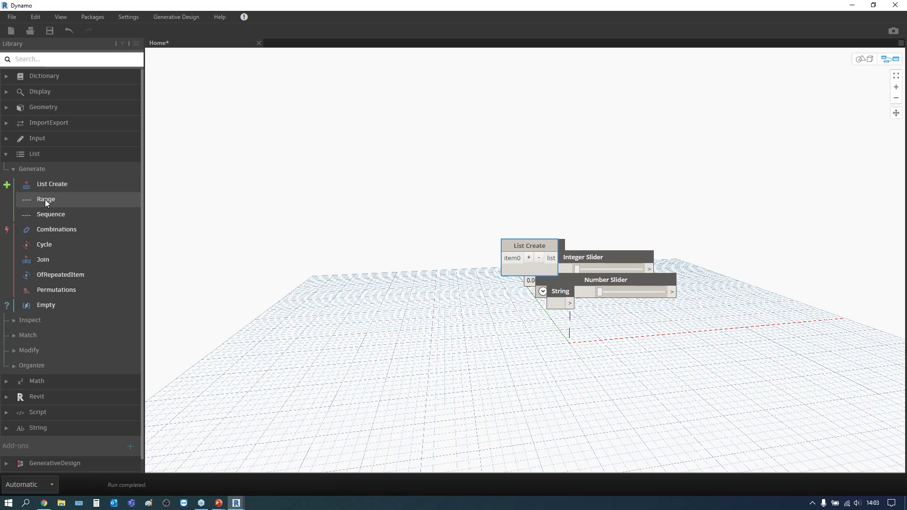
click(51, 214)
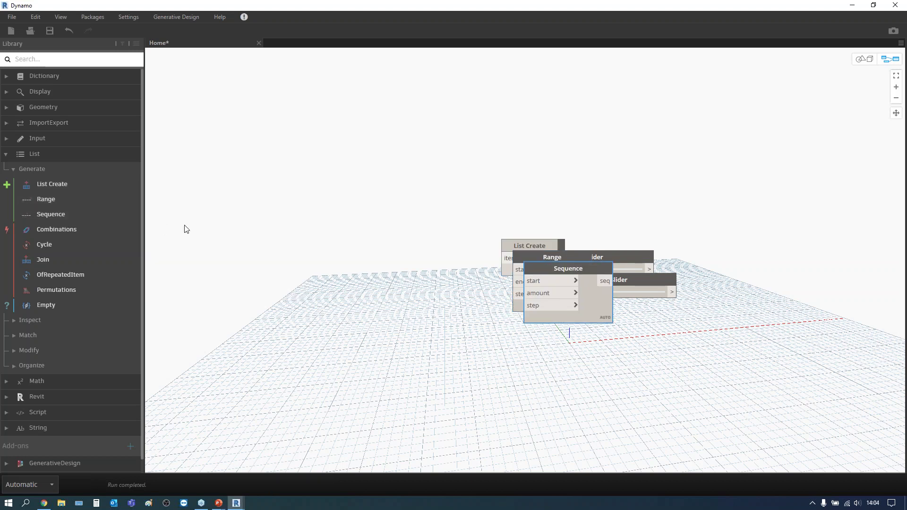
Add a Watch node and a Watch 3D node via canvas search.
right_click(305, 179)
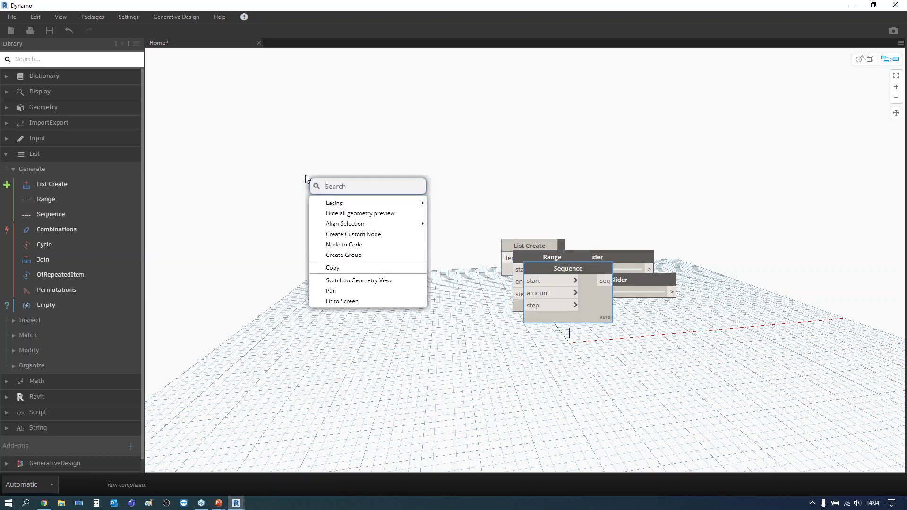
text(watch)
key(Return)
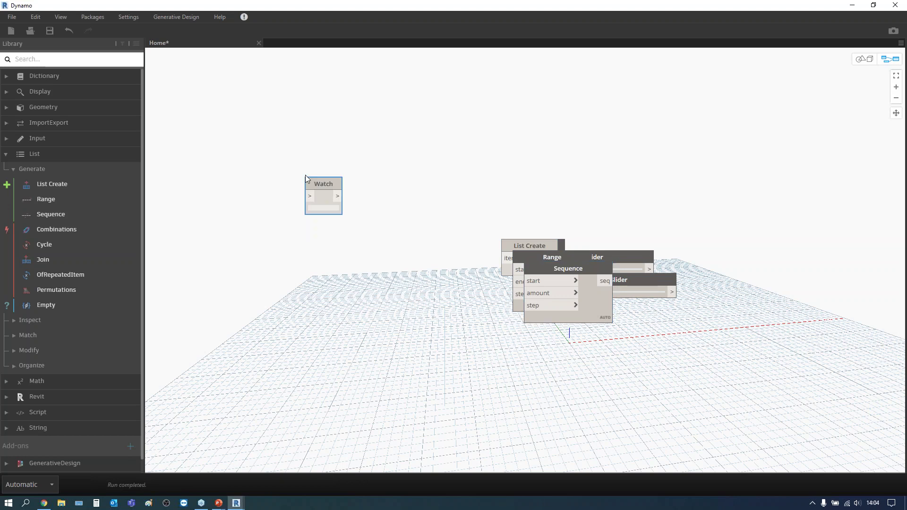
right_click(310, 282)
text(watch)
click(344, 325)
drag(376, 338, 438, 339)
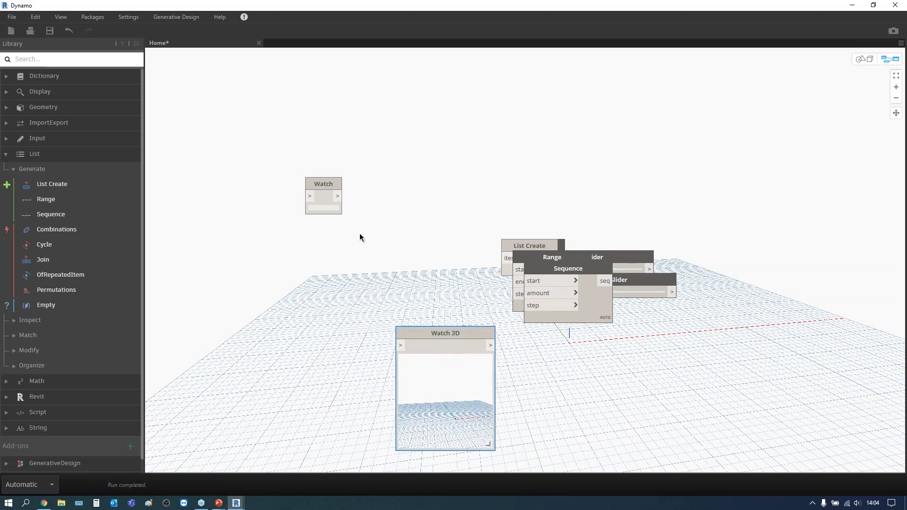
Add Point.ByCoordinates and Line.ByStartPointEndPoint nodes on the right side of the canvas.
right_click(327, 156)
text(point)
click(358, 186)
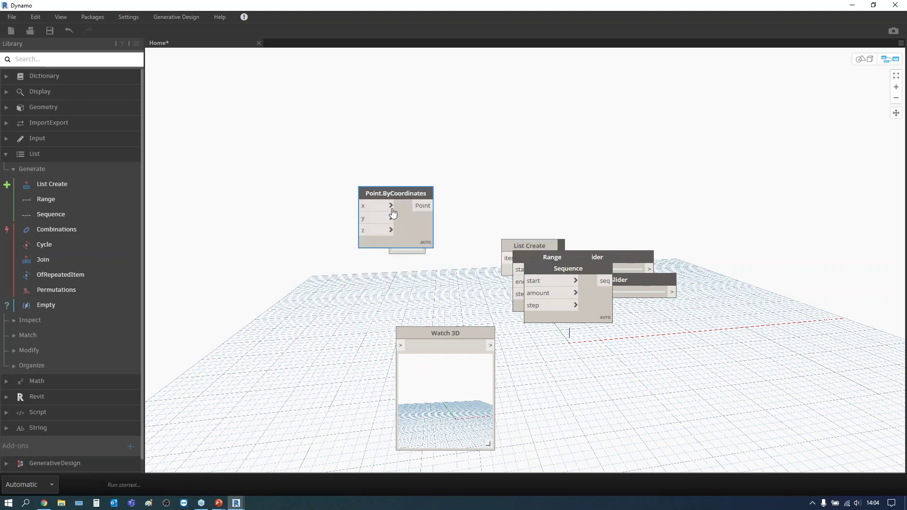
drag(392, 192, 745, 130)
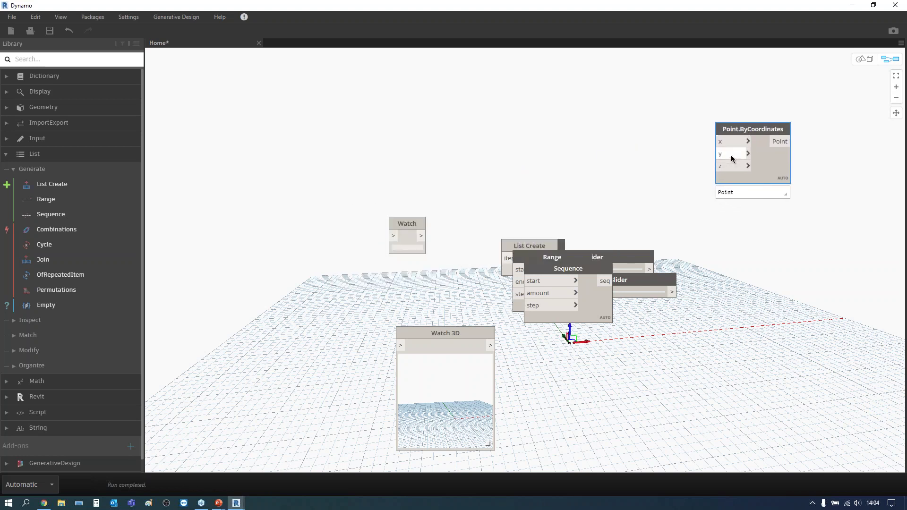
right_click(732, 253)
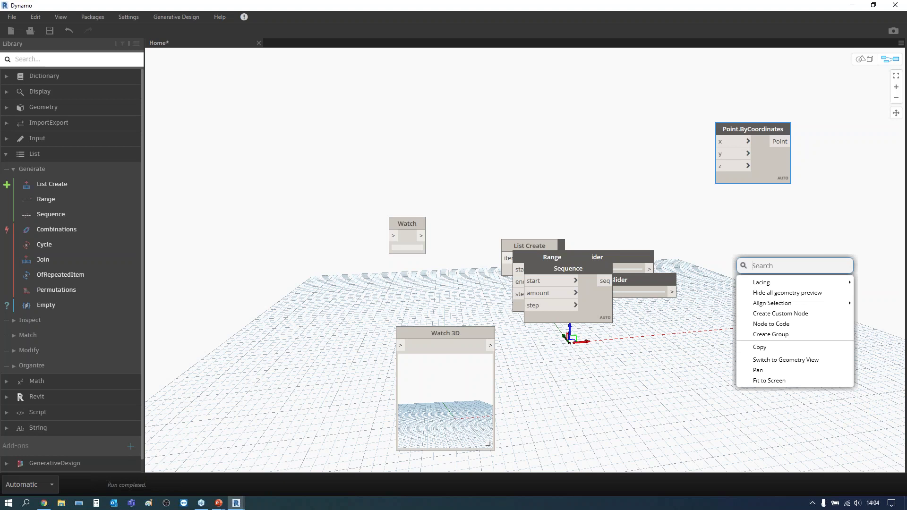
text(line)
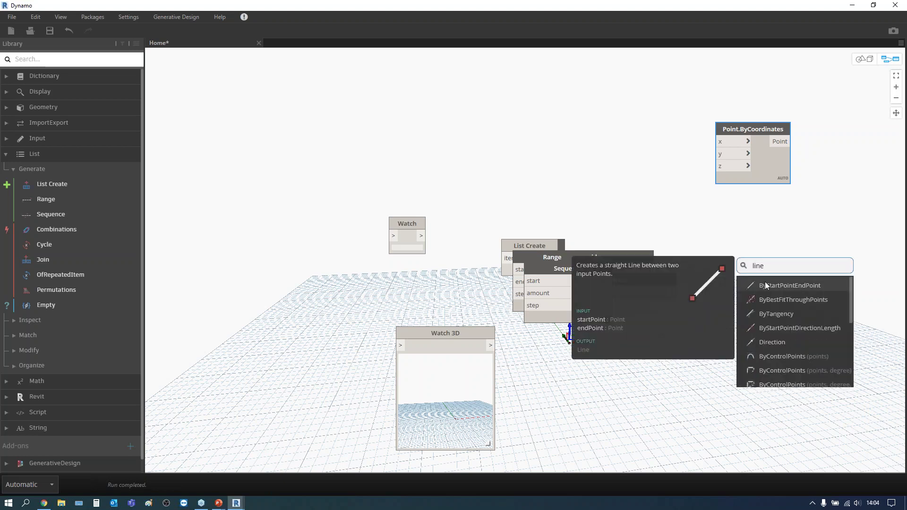
click(765, 281)
drag(772, 297, 738, 249)
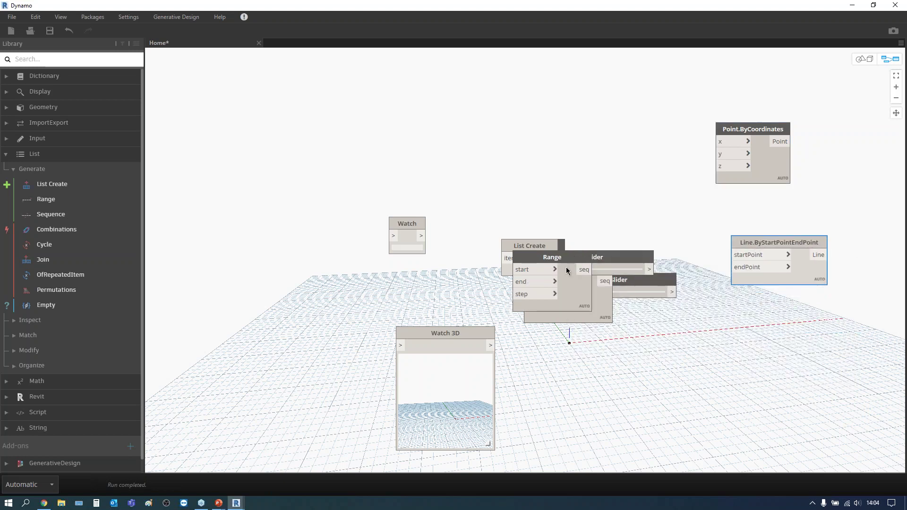
Pull Range, Watch, List Create and Sequence out of the stacked node pile.
mouse_move(555, 257)
mouse_down()
mouse_move(413, 175)
mouse_move(395, 114)
mouse_up()
drag(395, 237, 375, 290)
drag(395, 114, 412, 166)
mouse_move(529, 245)
mouse_down()
mouse_move(398, 106)
mouse_move(389, 110)
mouse_up()
drag(590, 303, 447, 275)
mouse_move(374, 290)
mouse_down()
mouse_move(501, 379)
mouse_move(684, 381)
mouse_up()
Spread Integer Slider, Number Slider, Number, String and Boolean nodes out on the left.
drag(552, 257, 202, 231)
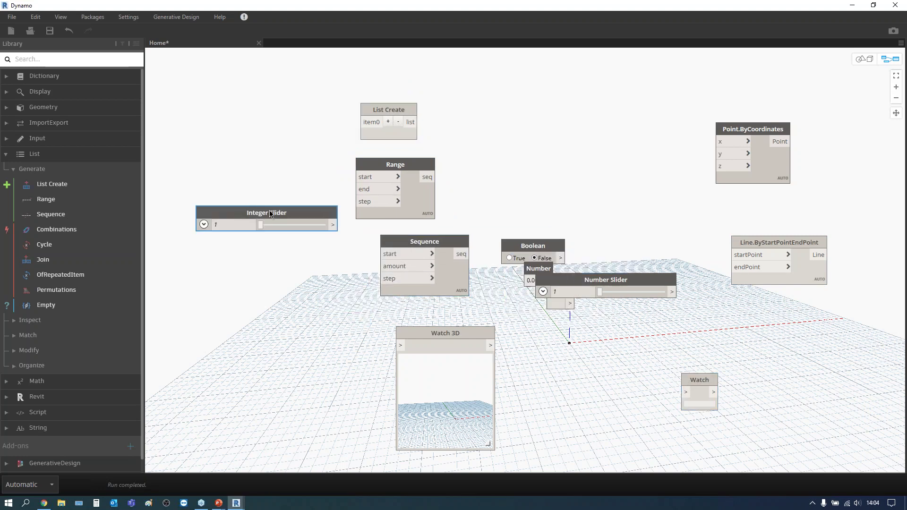
drag(638, 279, 271, 163)
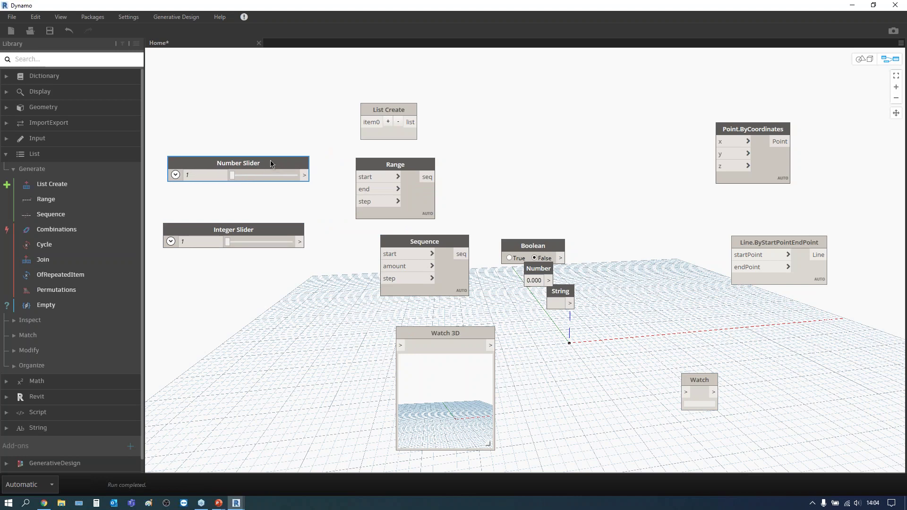
drag(538, 268, 205, 99)
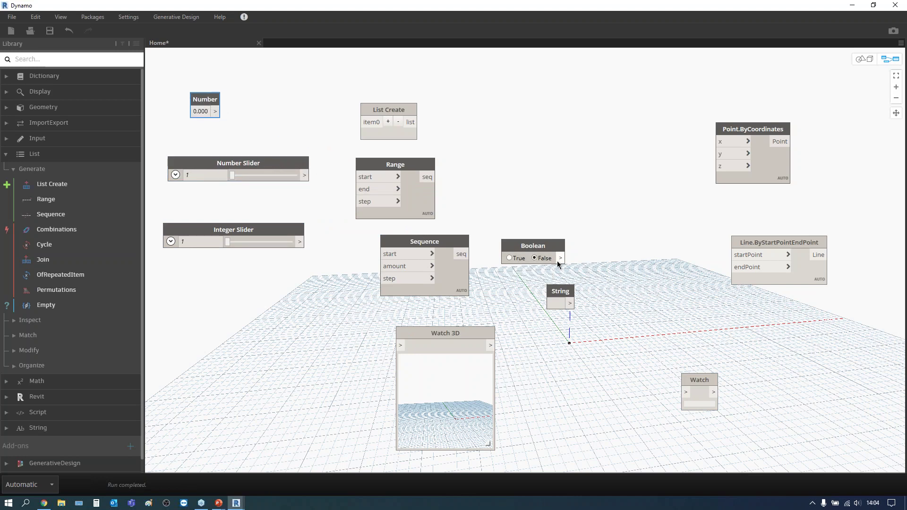
drag(561, 291, 264, 100)
drag(534, 246, 251, 279)
Move Watch, Point.ByCoordinates, Line.ByStartPointEndPoint and Watch 3D into open space and add a Code Block.
drag(699, 380, 554, 103)
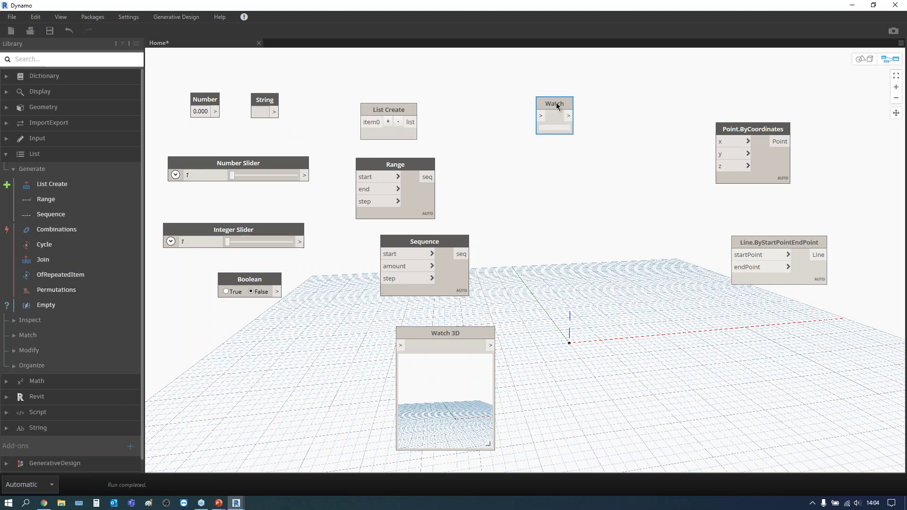
drag(737, 130, 653, 116)
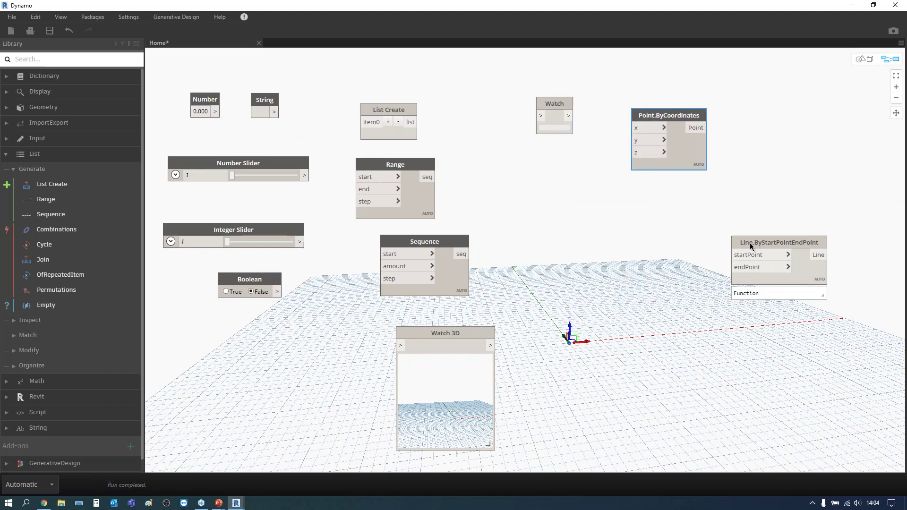
drag(755, 247, 623, 237)
drag(455, 334, 817, 138)
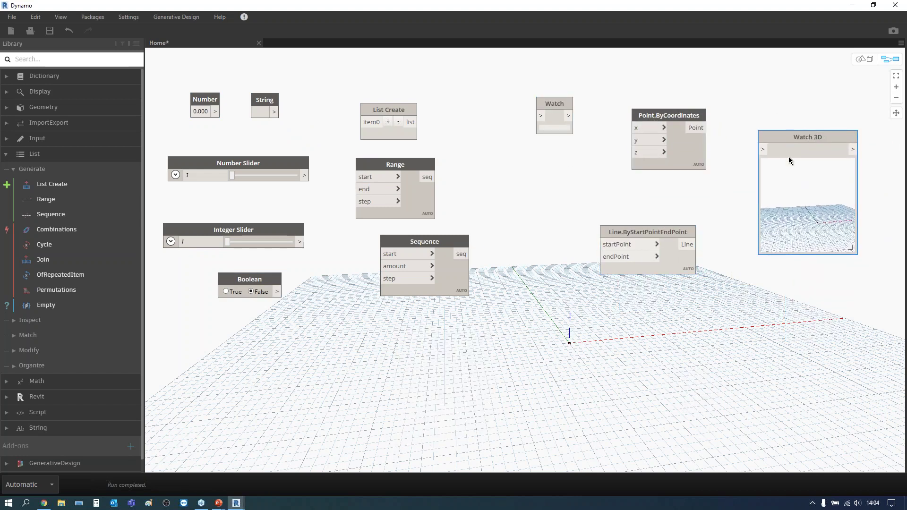
double_click(247, 336)
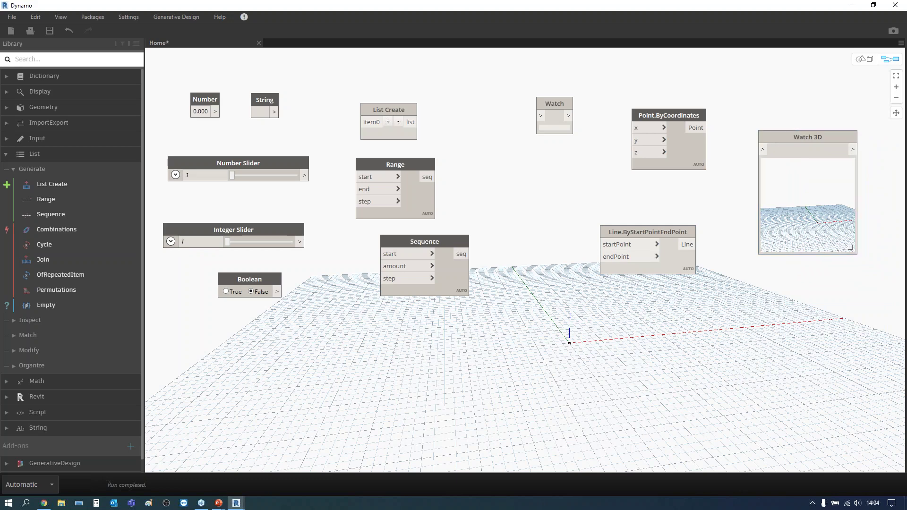
Collapse the Library's List category and select the Number node's value field.
click(19, 156)
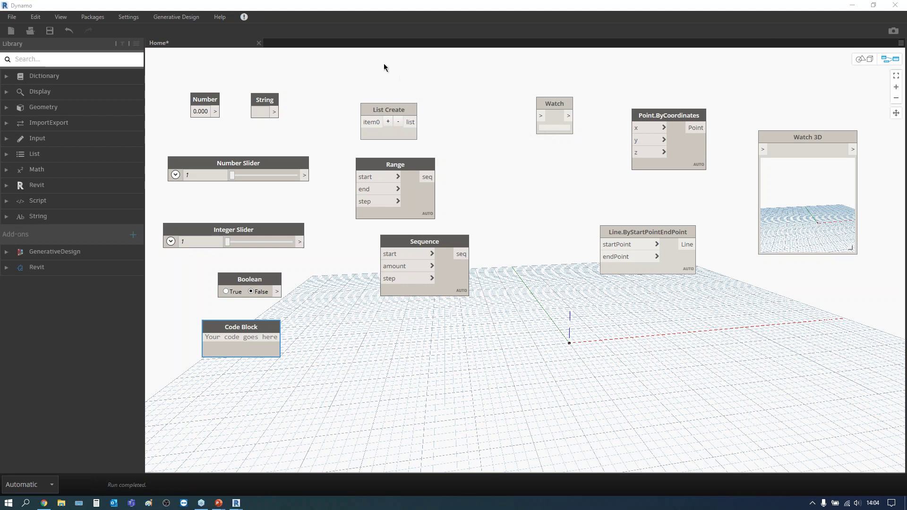
click(204, 112)
click(202, 110)
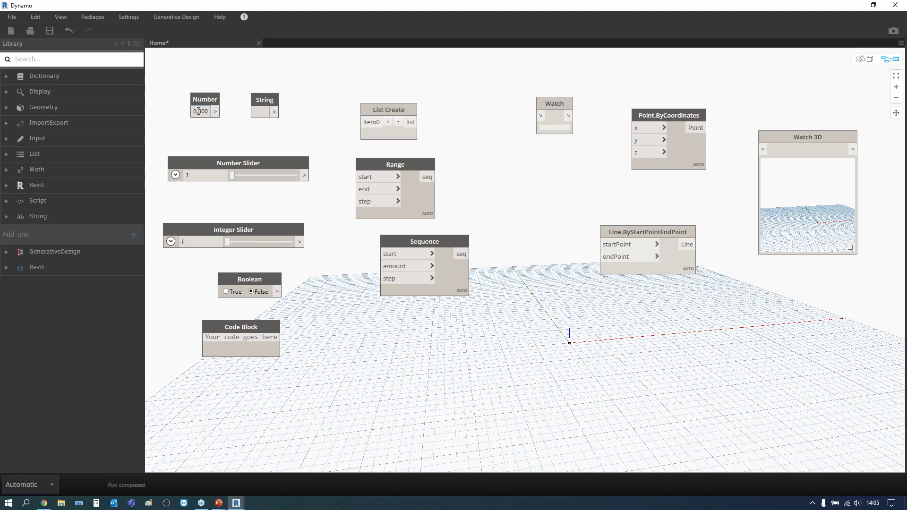
double_click(197, 112)
click(206, 112)
Change the String node's text to 123abc and align it with Number and the Number Slider.
click(259, 112)
text(bc)
drag(269, 102, 263, 102)
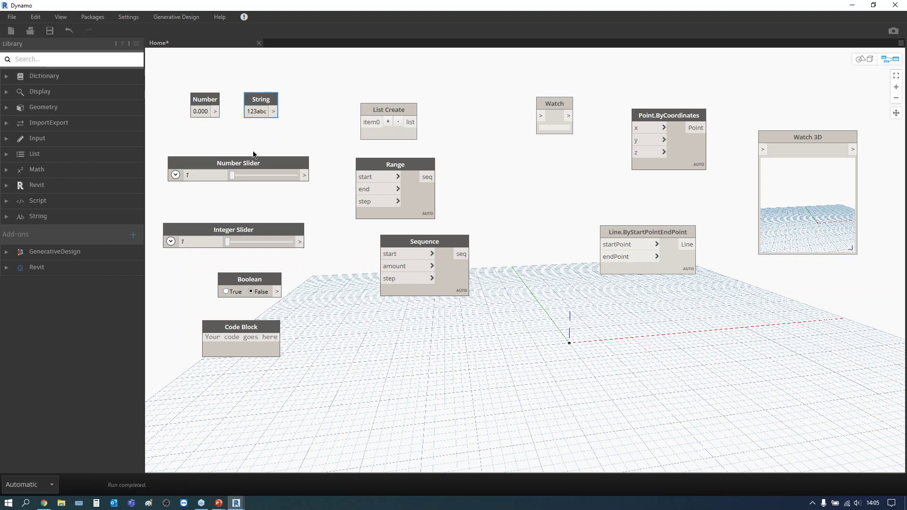
drag(253, 164, 253, 145)
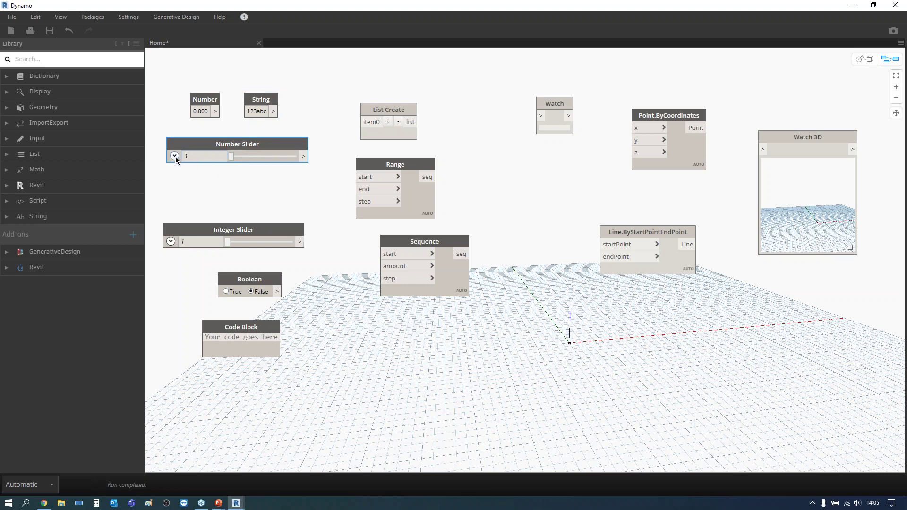
Expand the Number Slider and drag its value down to 0.
click(175, 158)
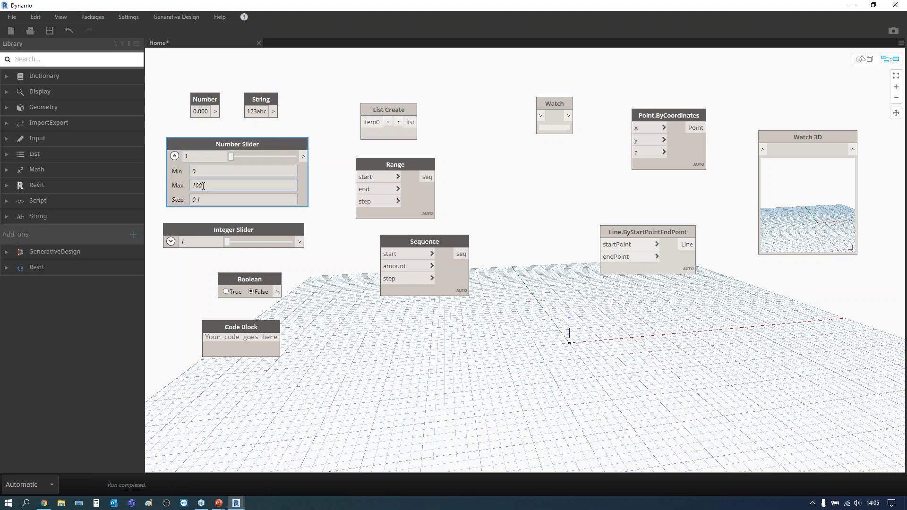
drag(232, 162, 264, 163)
mouse_move(263, 161)
mouse_down()
mouse_move(229, 161)
mouse_move(186, 190)
mouse_up()
Move the Integer Slider under the Number Slider and inspect its Min 0, Max 100, Step 1.
click(171, 241)
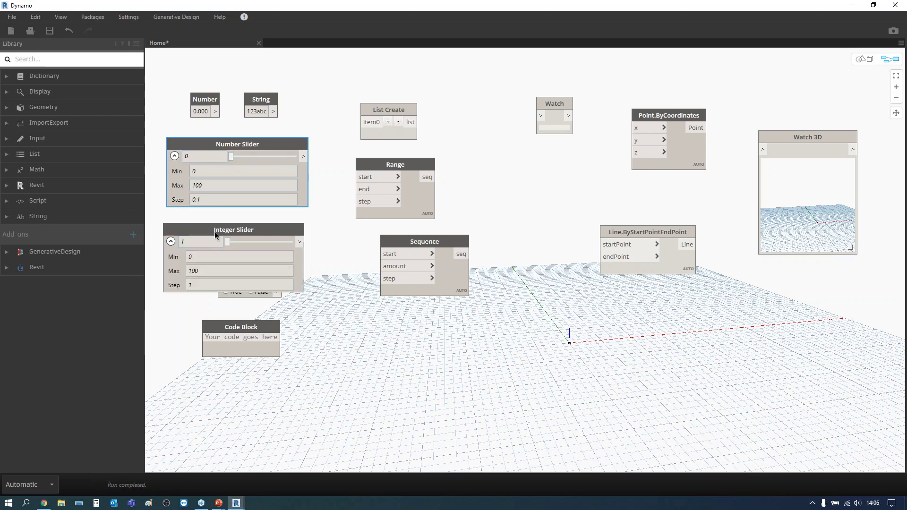
click(174, 157)
drag(238, 230, 237, 186)
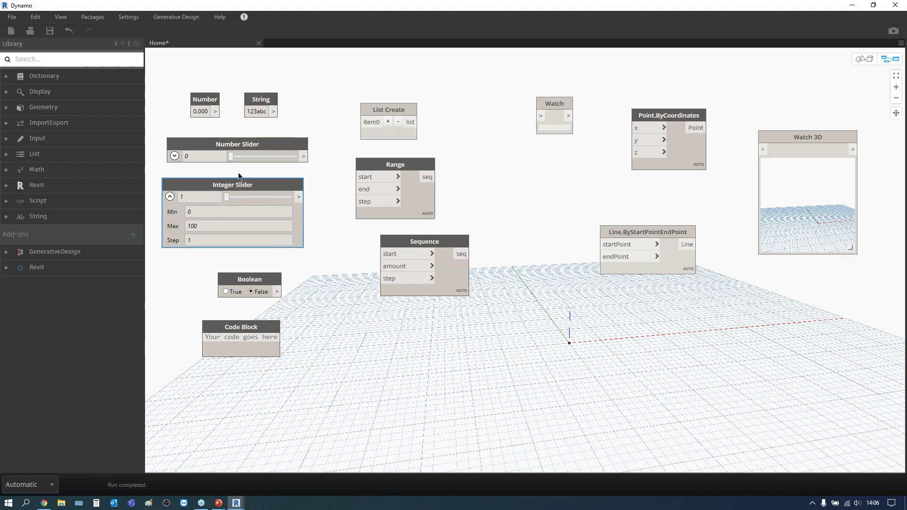
double_click(202, 239)
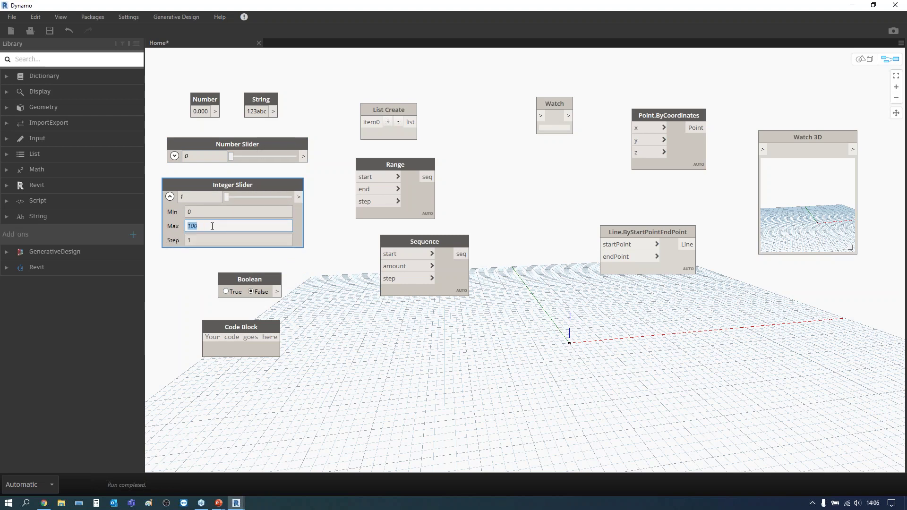
double_click(208, 212)
double_click(212, 226)
double_click(204, 241)
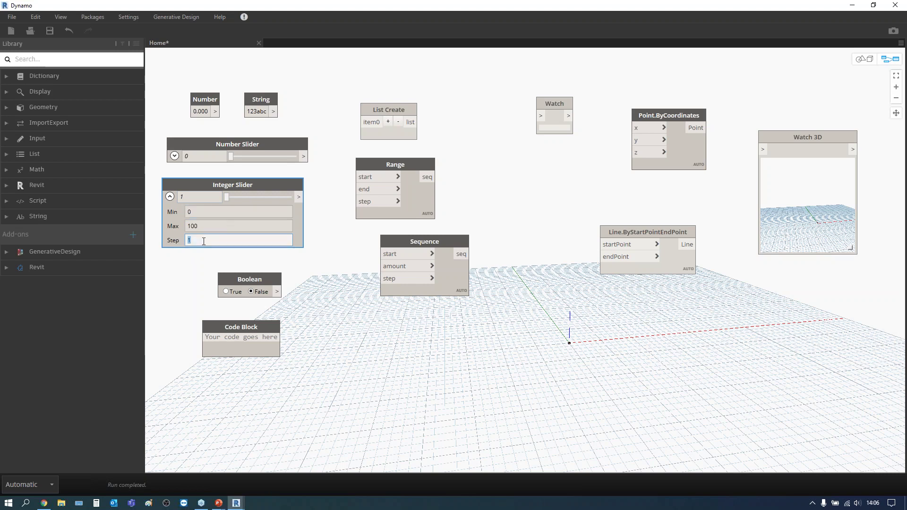
Collapse the Integer Slider, set Boolean to True, and stack Boolean and Code Block under the sliders.
click(172, 197)
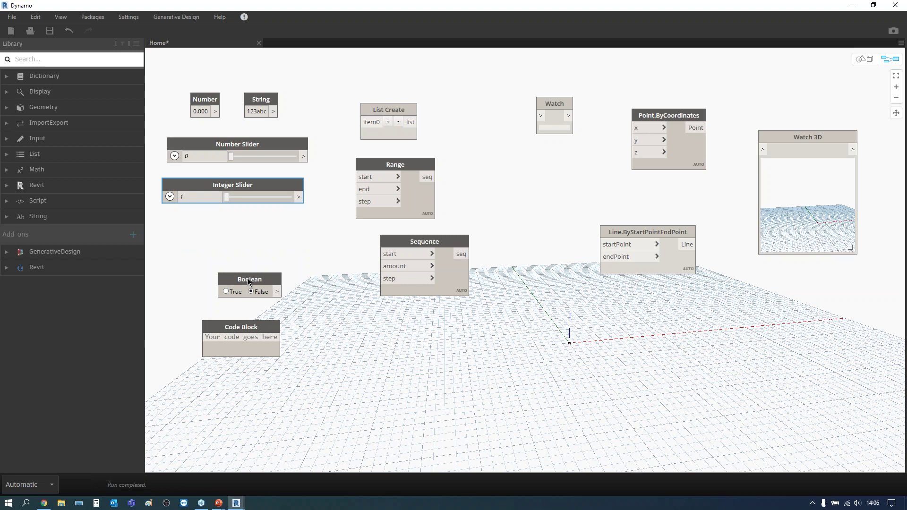
drag(247, 279, 232, 227)
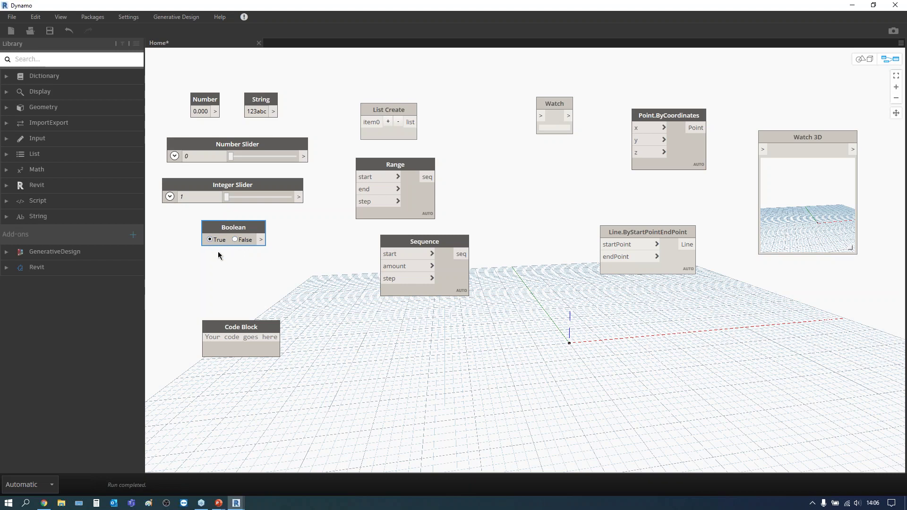
mouse_move(237, 323)
mouse_down()
mouse_move(222, 276)
mouse_move(242, 272)
mouse_up()
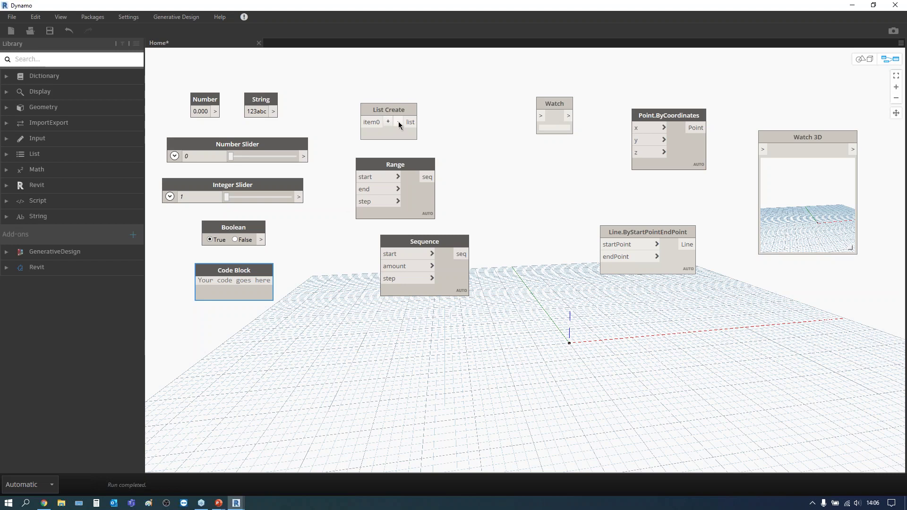
drag(395, 111, 414, 91)
Reposition Sequence, Range and List Create, leaving List Create with only its item0 input.
drag(424, 239, 393, 290)
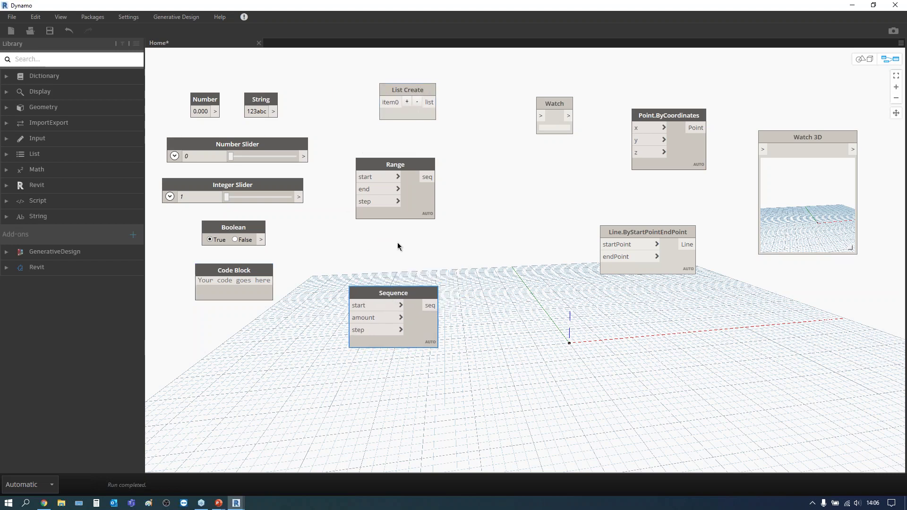
drag(408, 170, 408, 198)
click(406, 102)
click(407, 102)
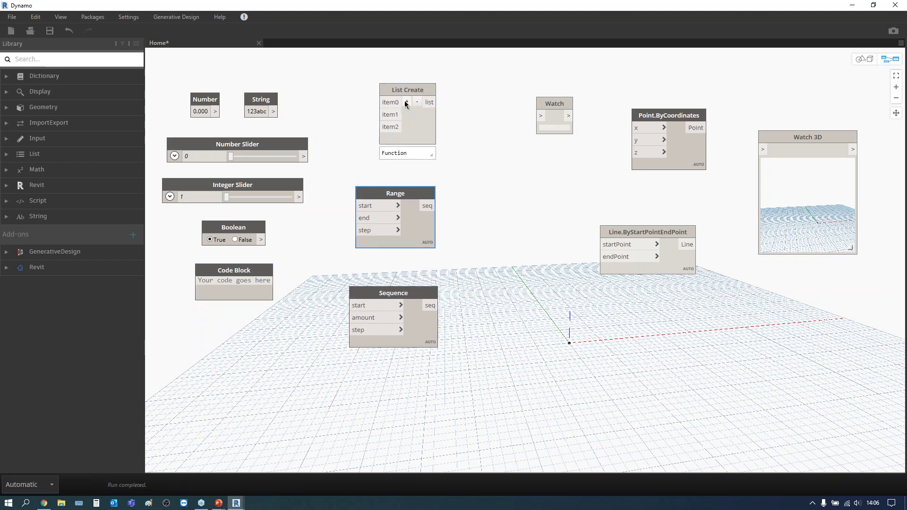
click(419, 100)
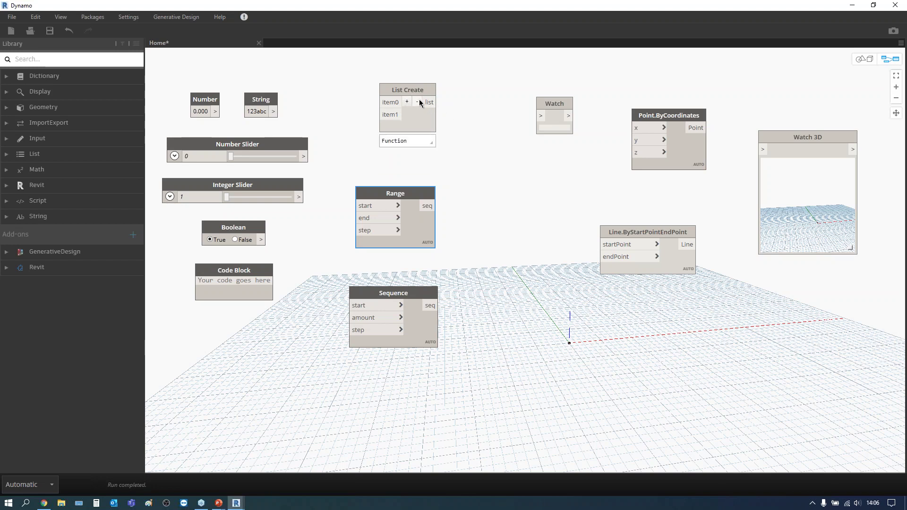
drag(421, 94, 407, 86)
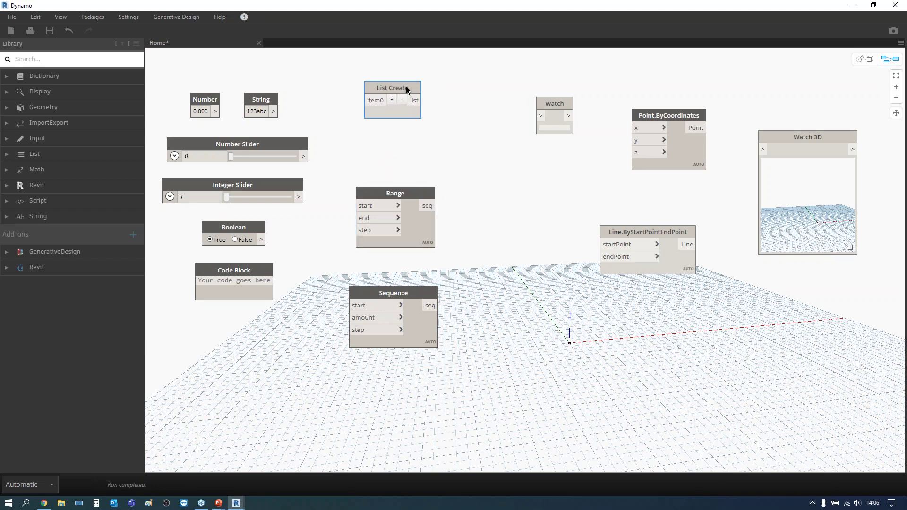
drag(407, 197, 410, 162)
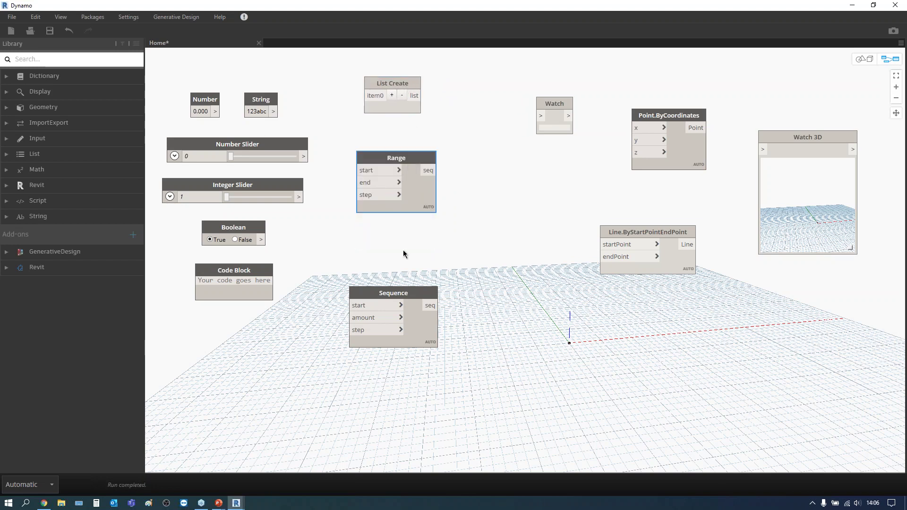
drag(403, 293, 413, 299)
drag(403, 162, 427, 165)
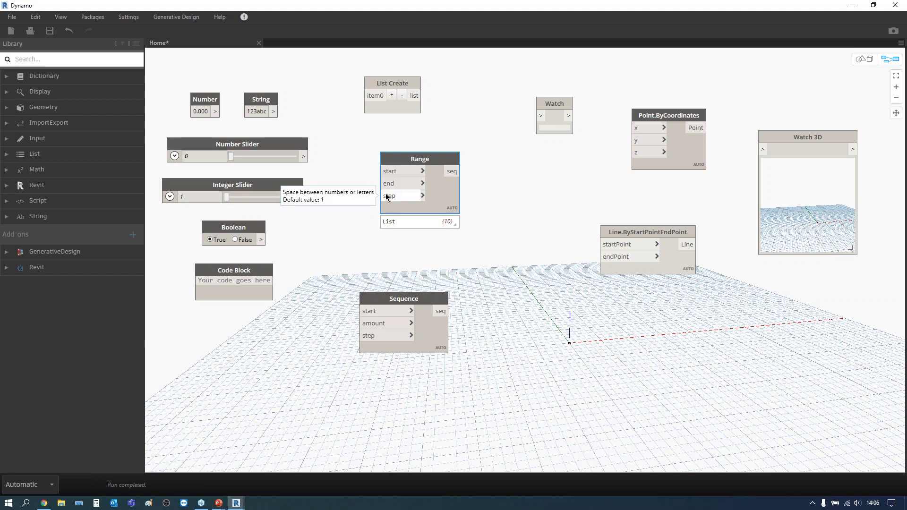
Pin, then collapse, Range's output preview to confirm it lists 0 to 9, moving Sequence clear of it.
click(451, 224)
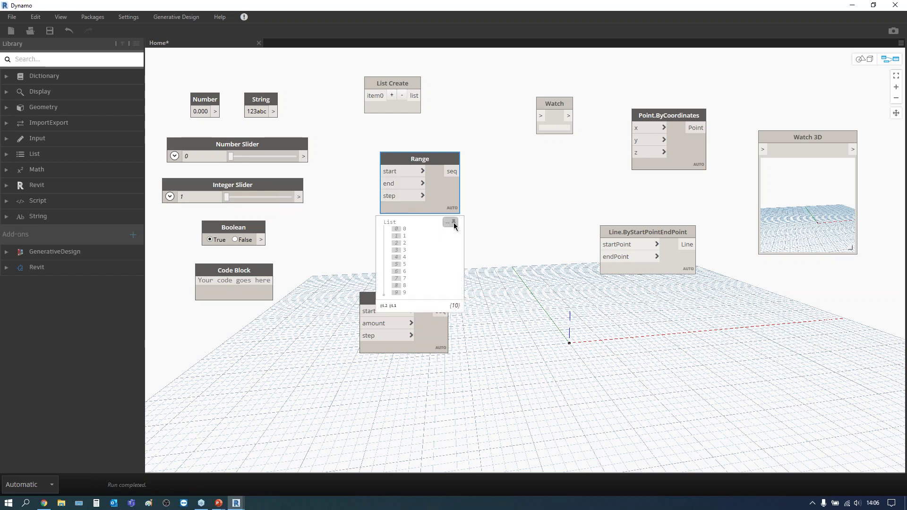
drag(366, 303, 373, 350)
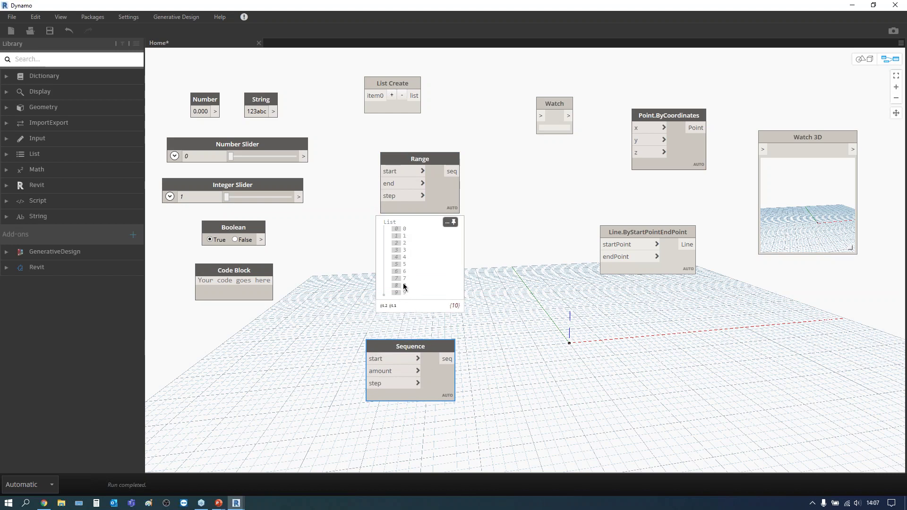
click(438, 234)
drag(416, 348, 424, 248)
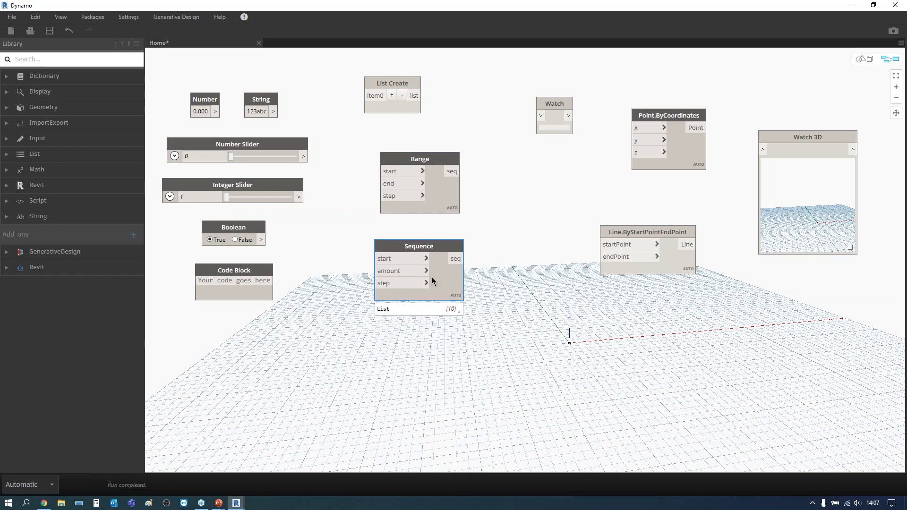
mouse_move(419, 283)
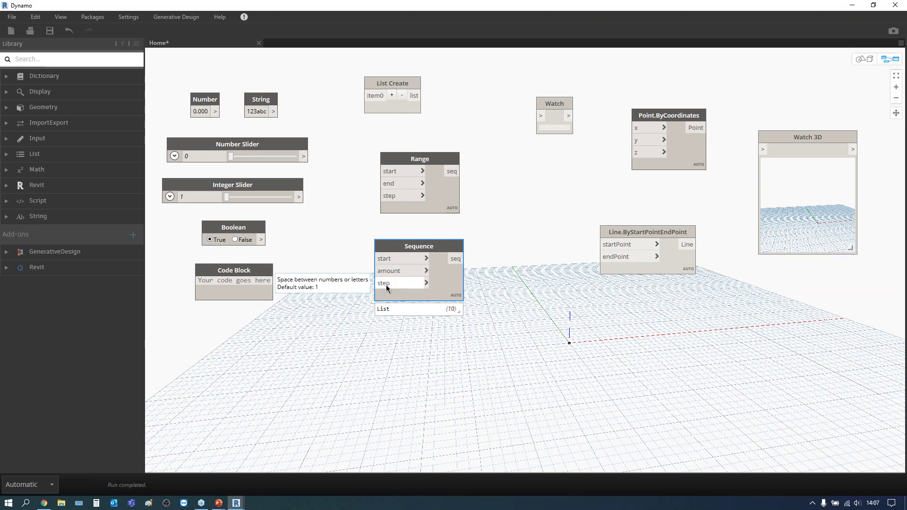
mouse_move(419, 306)
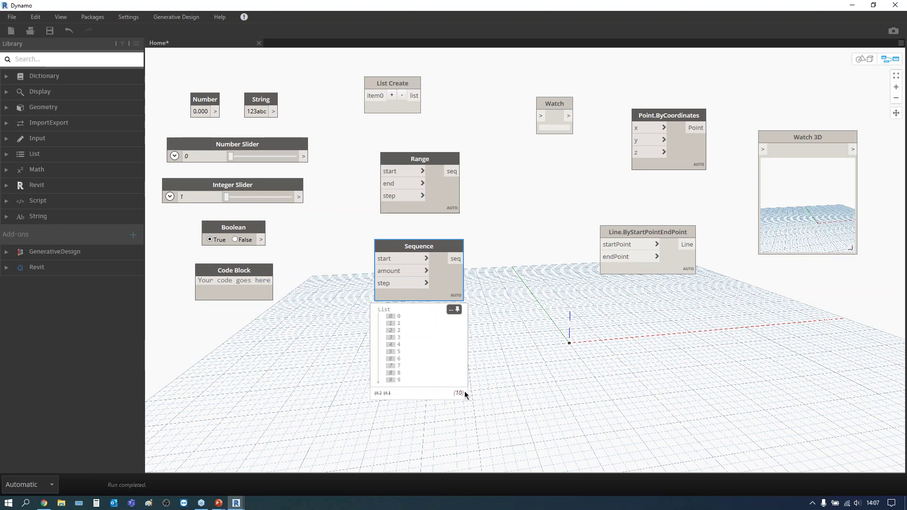
Arrange Range and Sequence on the left, with Watch placed close beside them.
mouse_move(431, 263)
mouse_down()
mouse_move(400, 268)
mouse_move(400, 294)
mouse_up()
drag(427, 164, 393, 171)
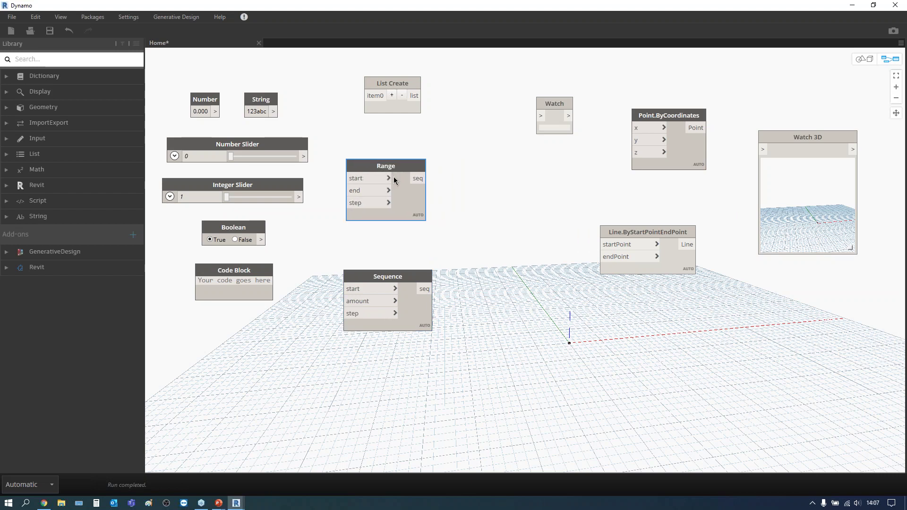
drag(390, 268, 392, 251)
drag(388, 169, 395, 169)
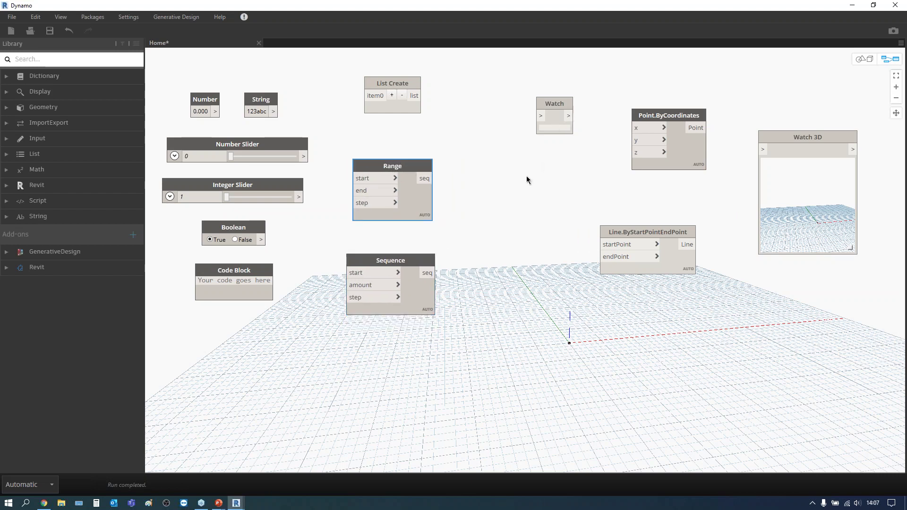
drag(555, 103, 489, 116)
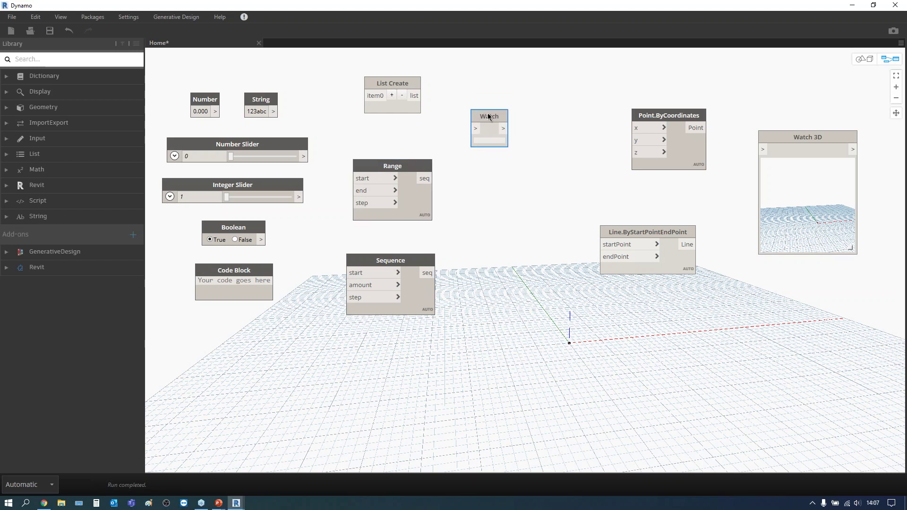
Wire Range's output into Watch, then remove that wire and move Watch aside.
mouse_move(433, 178)
mouse_down()
mouse_move(480, 126)
mouse_move(513, 108)
mouse_up()
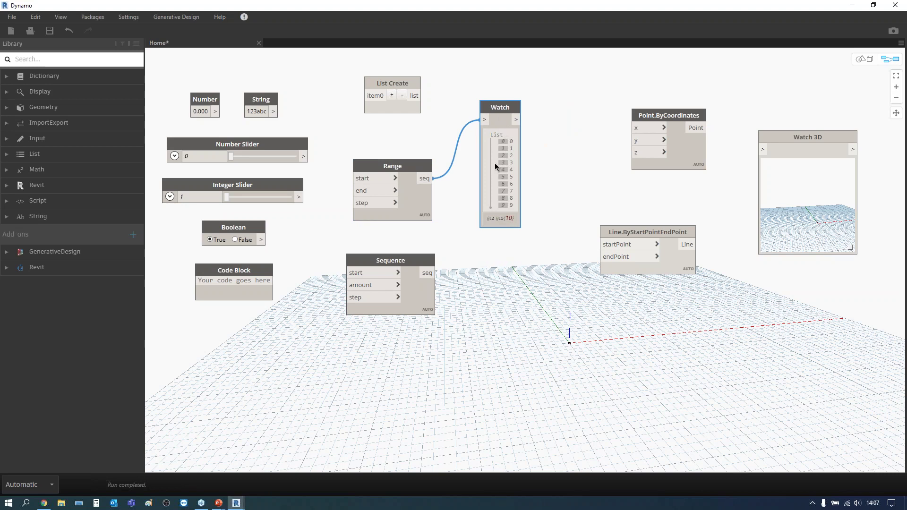
drag(484, 120, 472, 137)
drag(497, 108, 500, 94)
Reposition Point.ByCoordinates and Line.ByStartPointEndPoint, previewing the default origin point.
drag(638, 229, 685, 241)
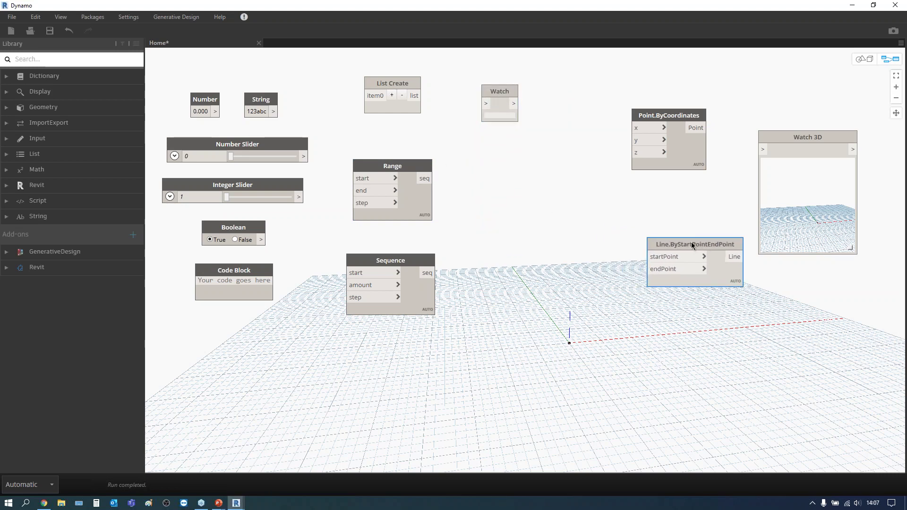
drag(662, 117, 522, 183)
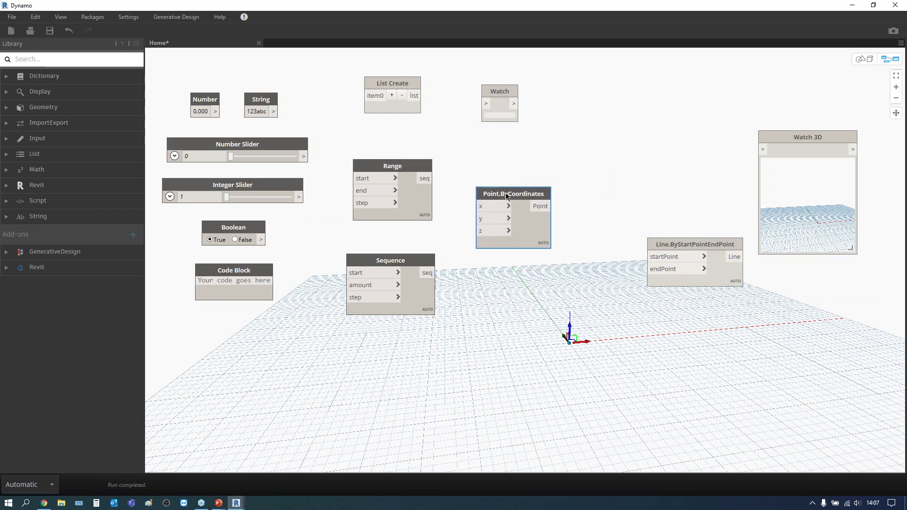
click(569, 151)
click(535, 182)
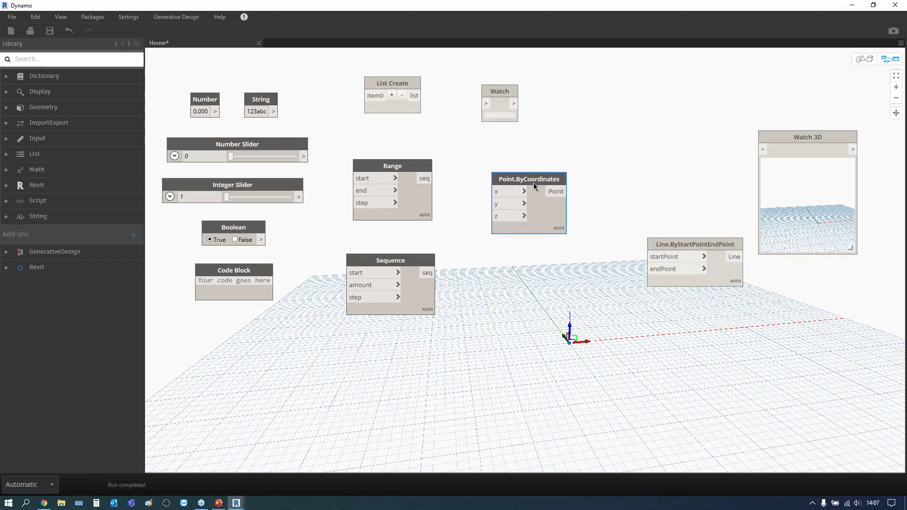
click(569, 350)
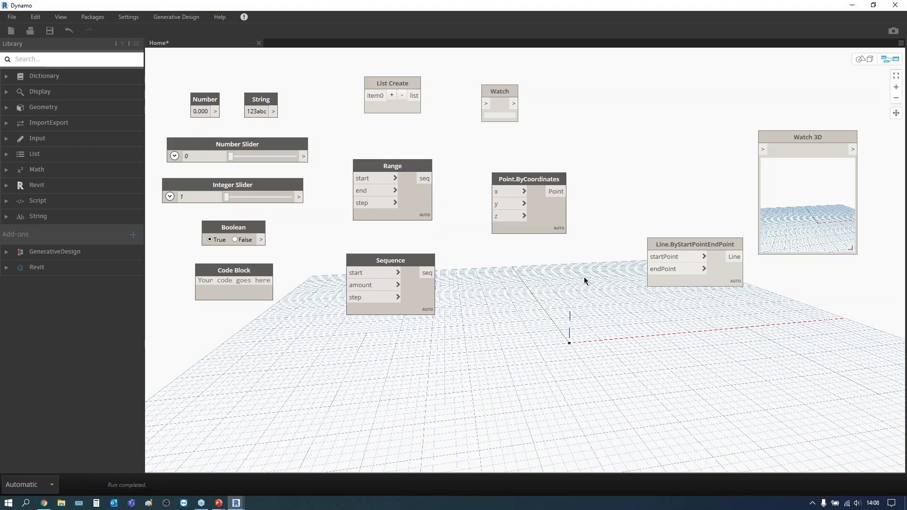
mouse_move(694, 243)
drag(663, 247, 640, 207)
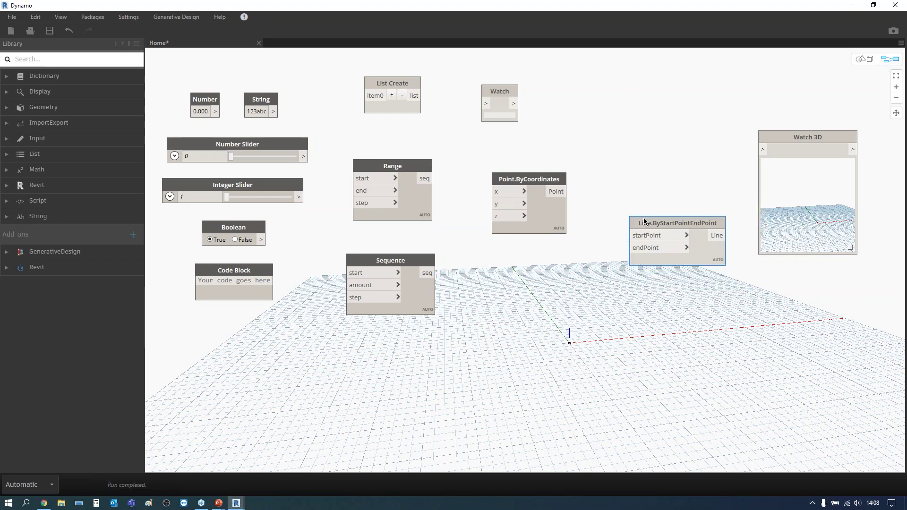
Duplicate the Point.ByCoordinates node and place the copy below the original.
click(528, 199)
key(ctrl+c)
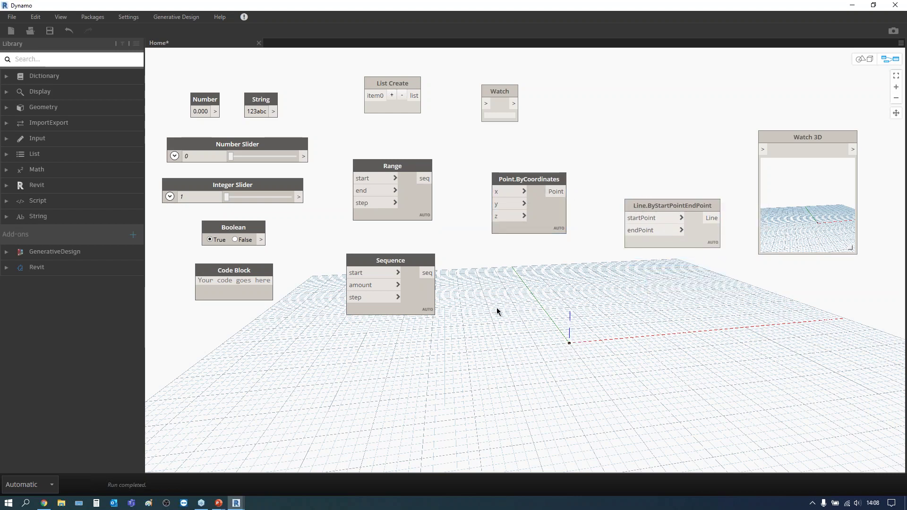
key(ctrl+v)
drag(601, 186, 506, 282)
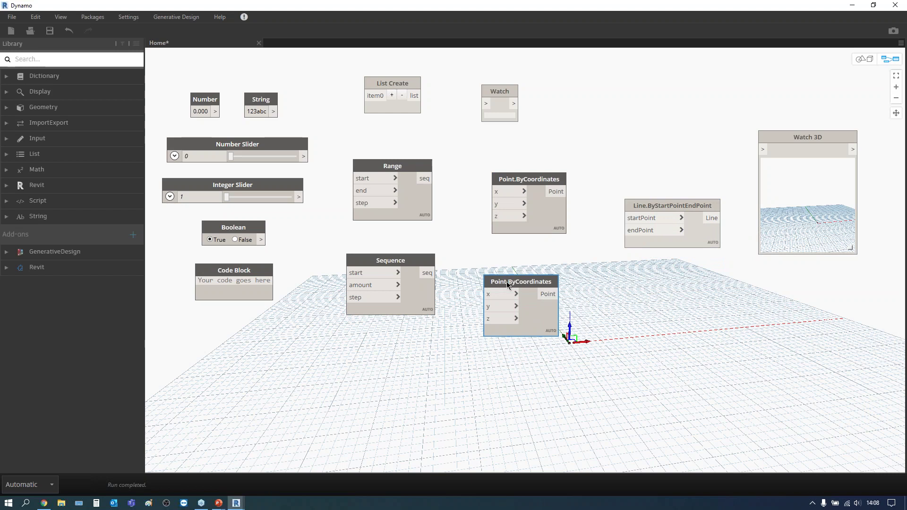
Bring a Number node beside the new point and wire it into x.
drag(428, 364, 332, 260)
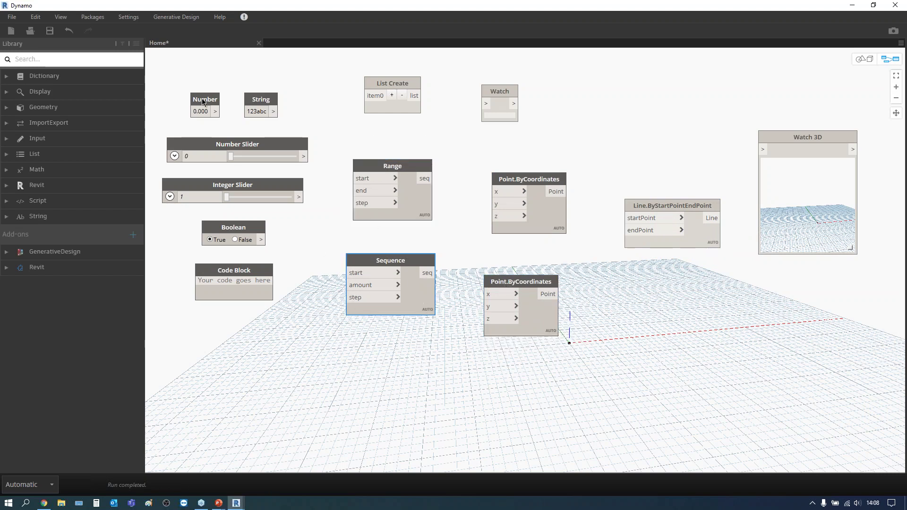
drag(203, 102, 396, 388)
drag(409, 261, 393, 258)
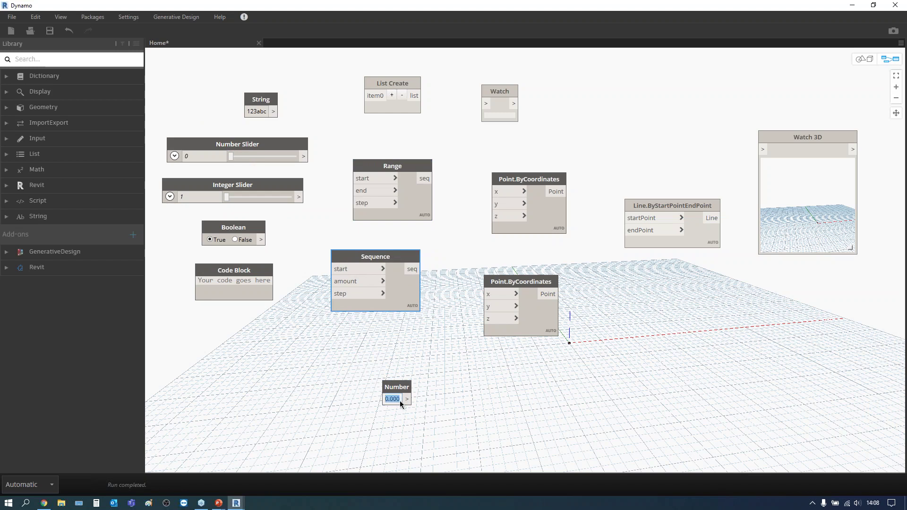
text(7)
mouse_move(389, 390)
mouse_down()
mouse_move(393, 353)
mouse_move(492, 295)
mouse_move(505, 305)
mouse_up()
Wire the upper point to the line's startPoint and the lower point to endPoint.
click(666, 336)
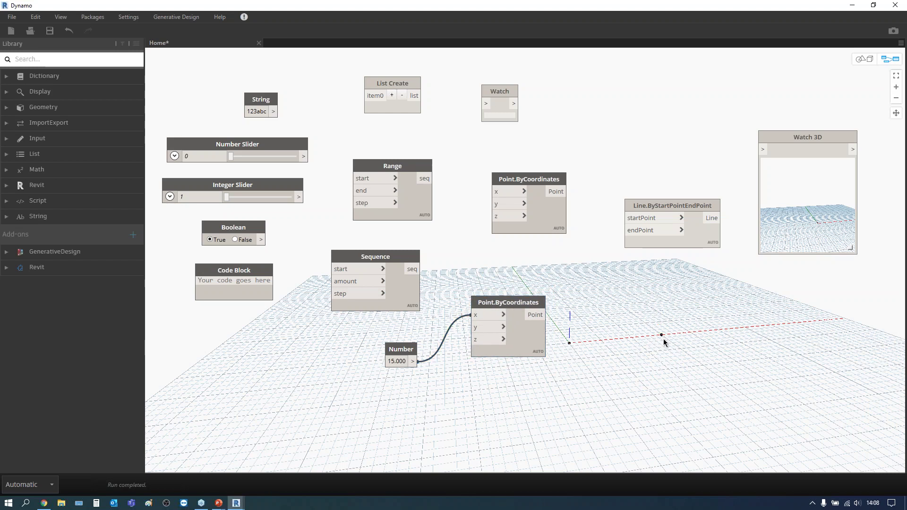
click(507, 197)
drag(506, 196, 505, 197)
click(564, 262)
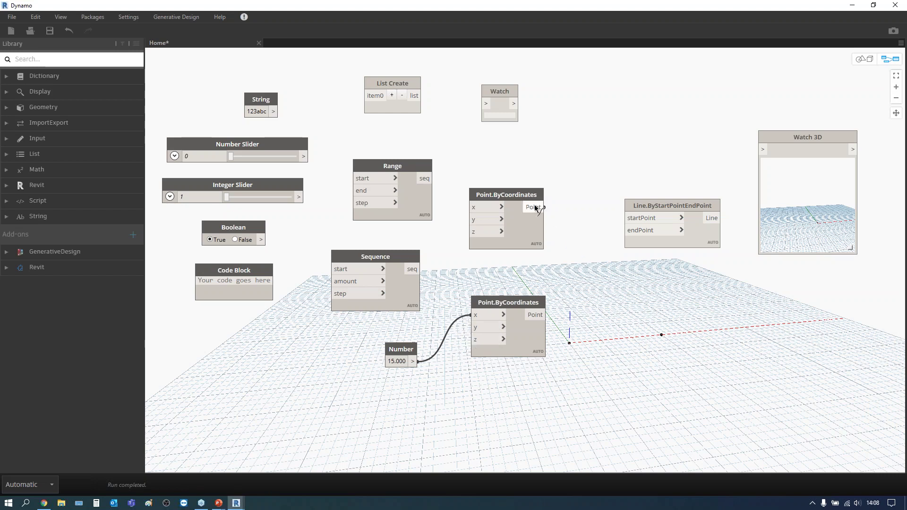
drag(545, 207, 624, 218)
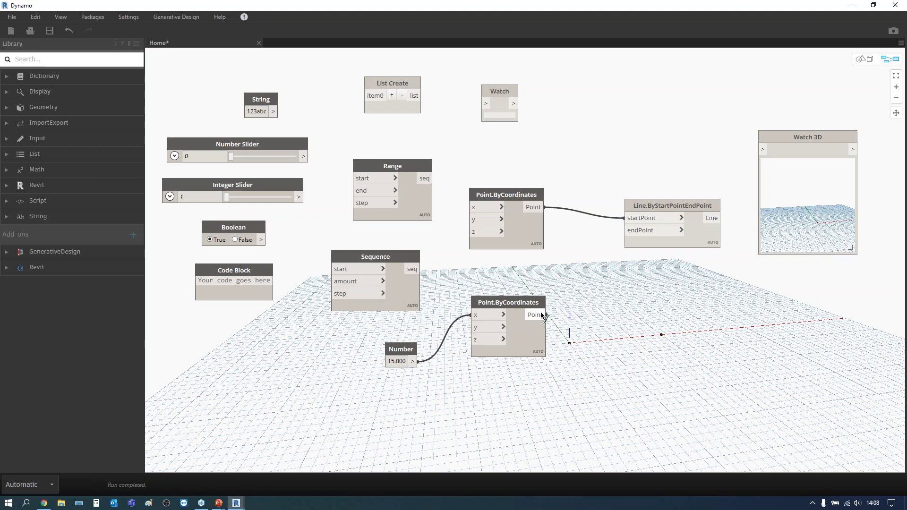
drag(547, 315, 635, 234)
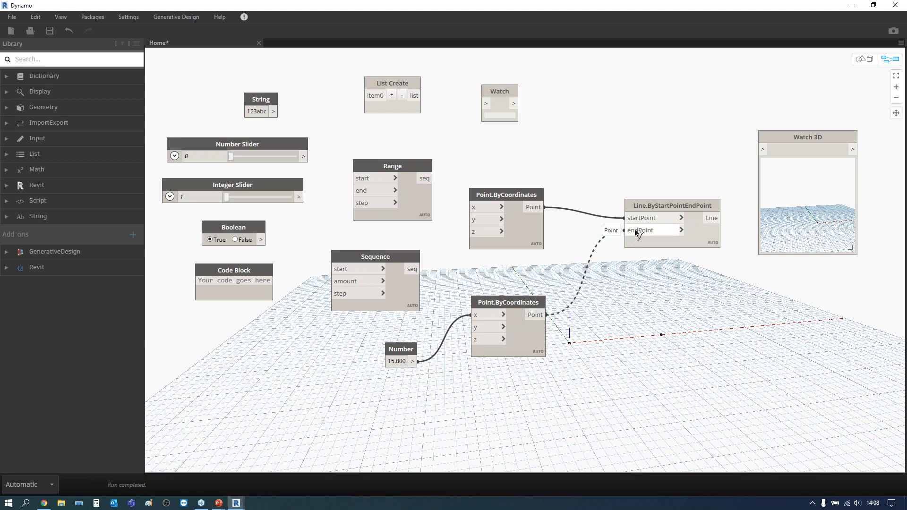
click(634, 234)
Wire the Number into the lower point's y, so the line ends at x=15, y=15.
drag(659, 205, 643, 204)
click(614, 350)
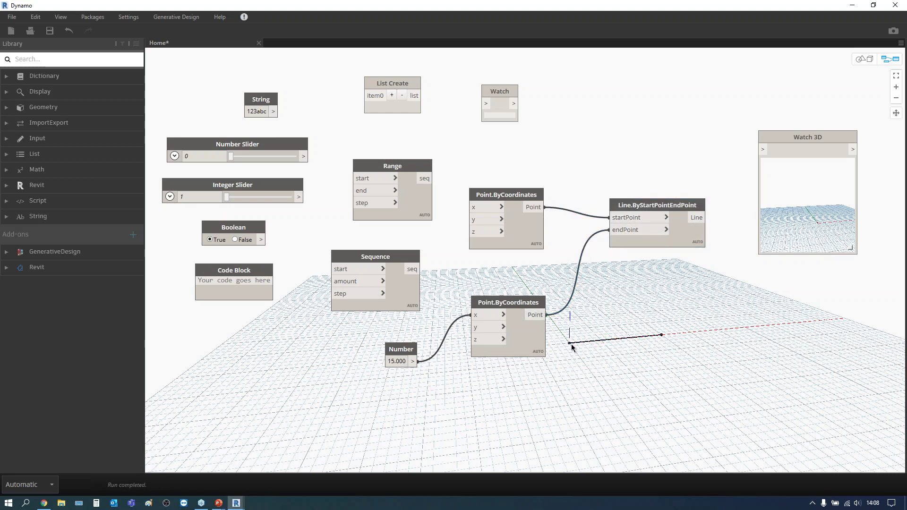
click(413, 361)
click(472, 327)
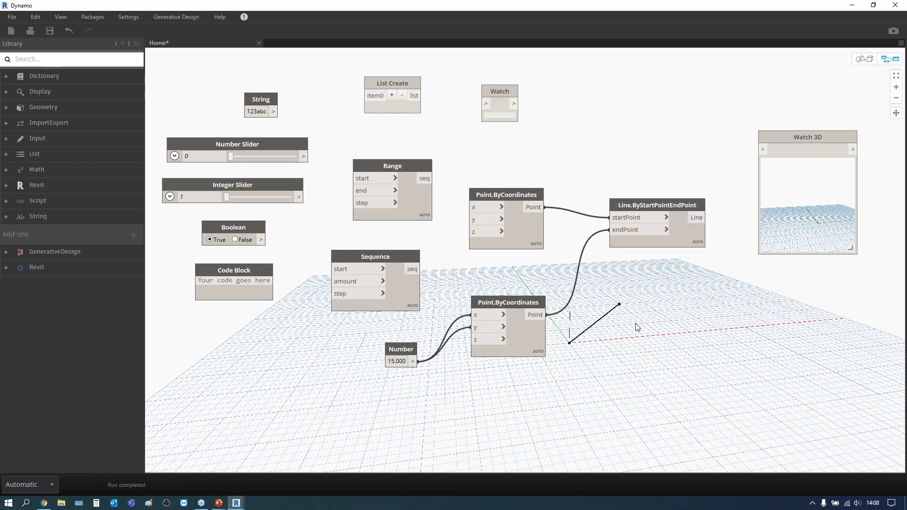
key(ctrl+b)
Orbit the background view of the line, then feed the Line output into Watch 3D.
right_drag(660, 328, 641, 364)
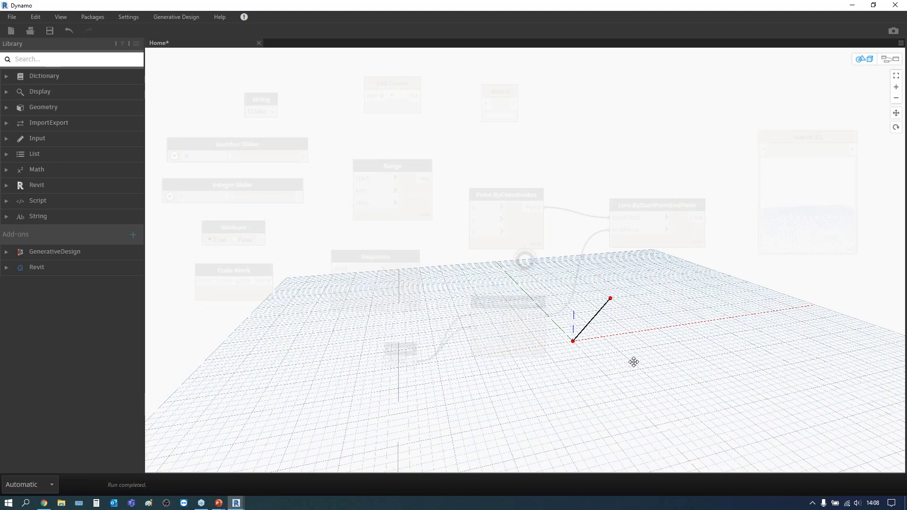
right_drag(642, 364, 601, 358)
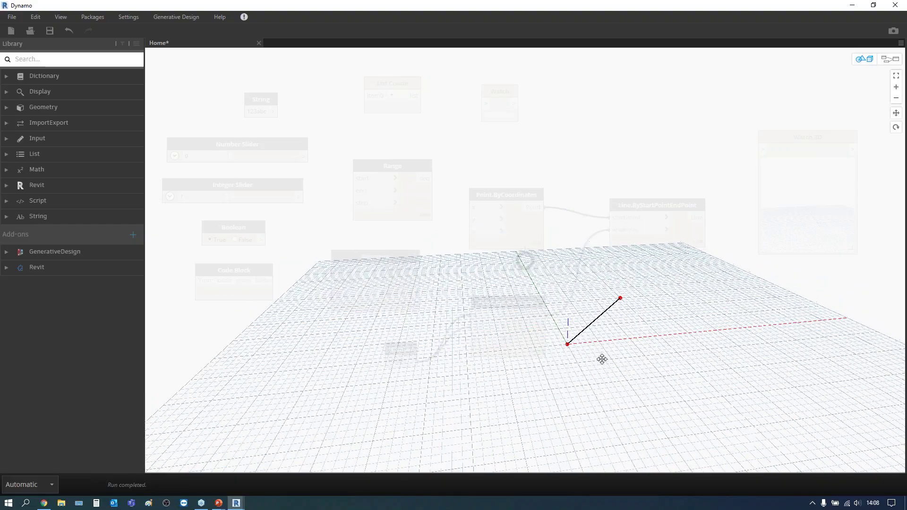
key(ctrl+b)
mouse_move(686, 202)
mouse_down()
mouse_move(643, 175)
mouse_move(763, 154)
mouse_move(752, 165)
mouse_up()
click(763, 151)
mouse_move(751, 238)
right_down()
mouse_move(759, 253)
mouse_move(799, 253)
mouse_move(775, 257)
mouse_move(803, 243)
mouse_move(797, 266)
mouse_move(842, 257)
mouse_move(737, 255)
mouse_move(762, 251)
right_up()
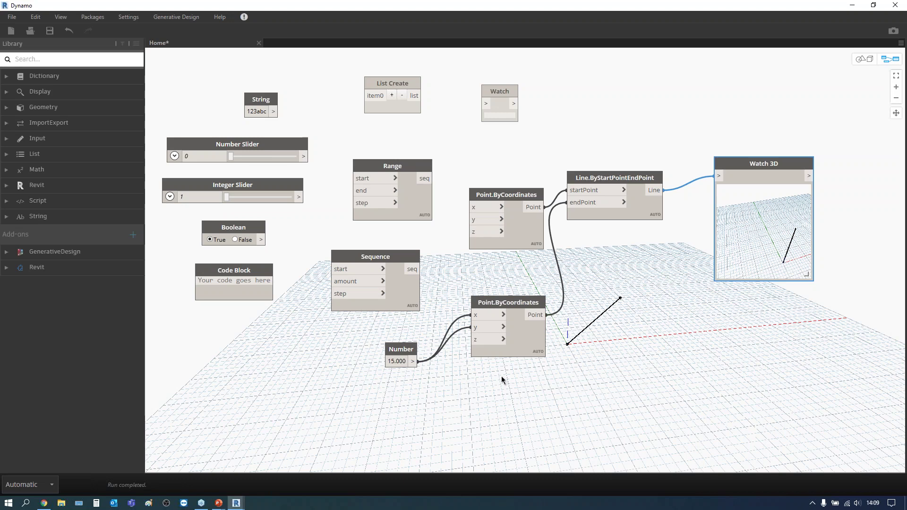
Box-select all nodes in the graph and delete them.
drag(849, 400, 131, 43)
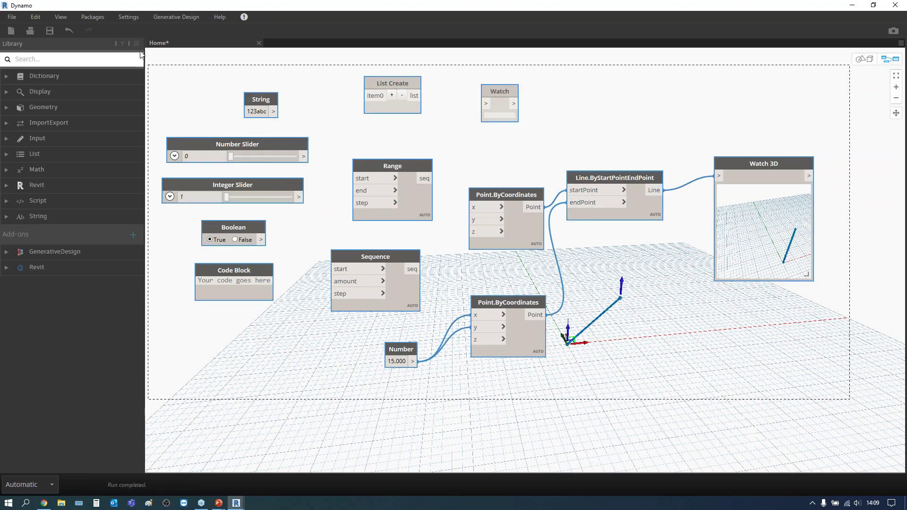
drag(144, 53, 144, 53)
key(Delete)
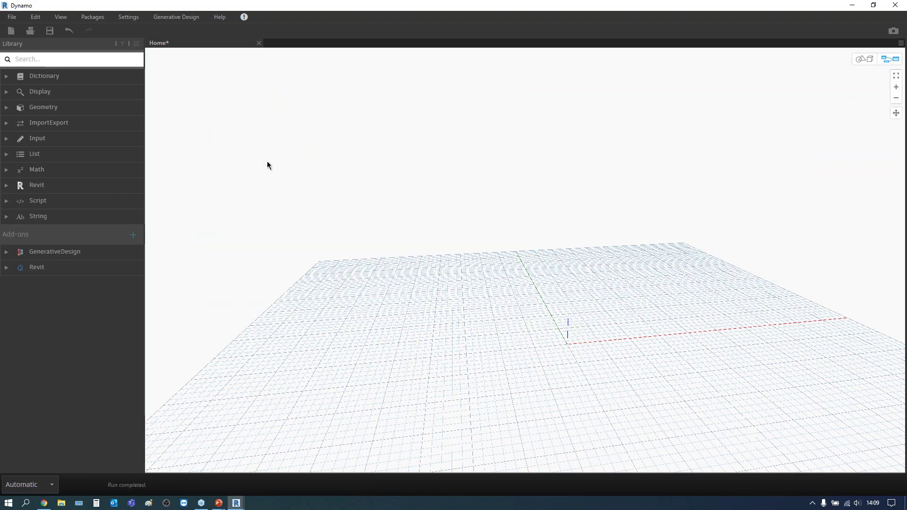
Add a Range node from the List > Generate library category.
click(8, 157)
click(12, 166)
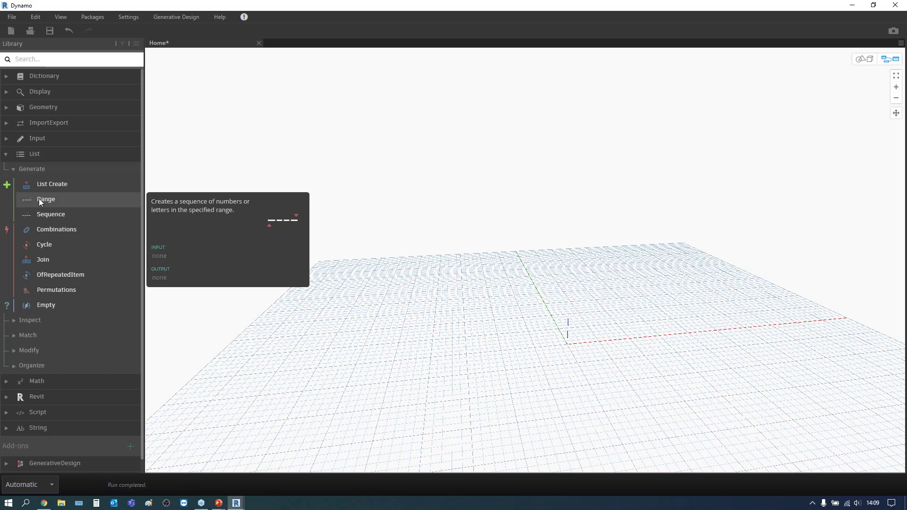
click(40, 202)
click(12, 156)
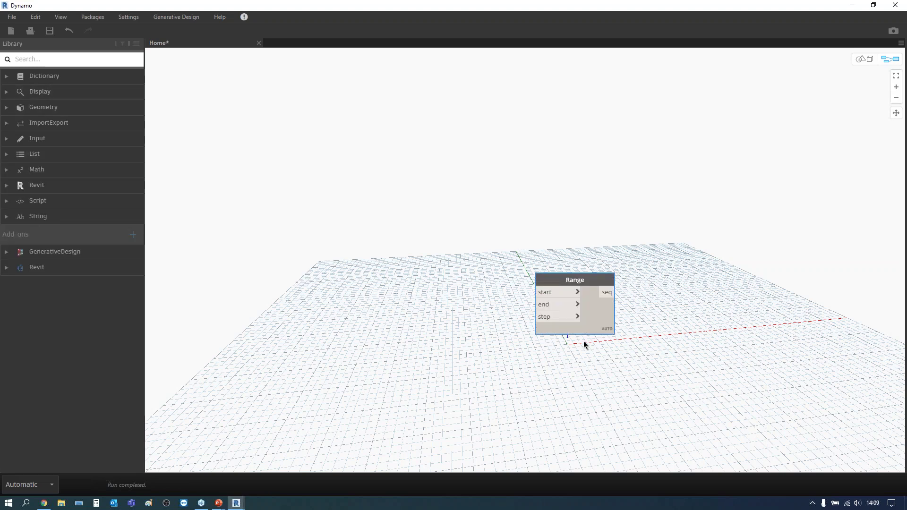
drag(588, 281, 375, 164)
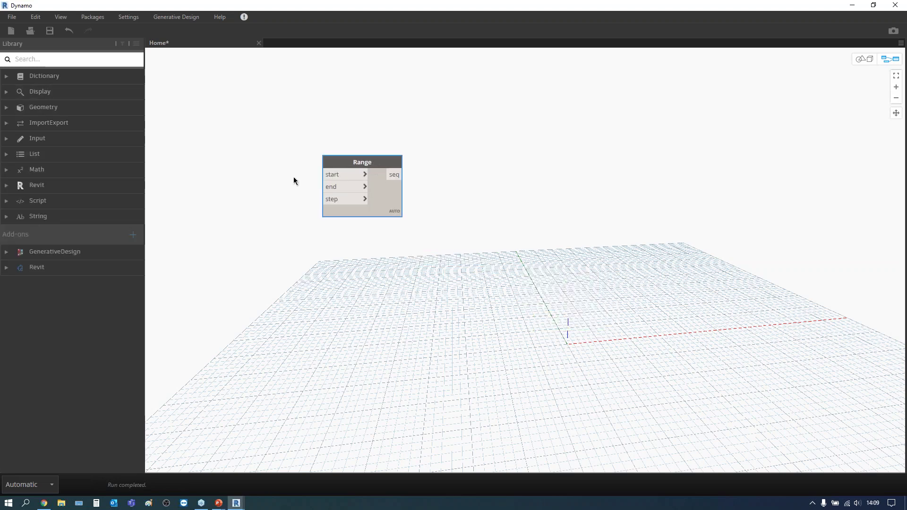
Add three Number nodes stacked left of Range.
right_click(200, 193)
text(number)
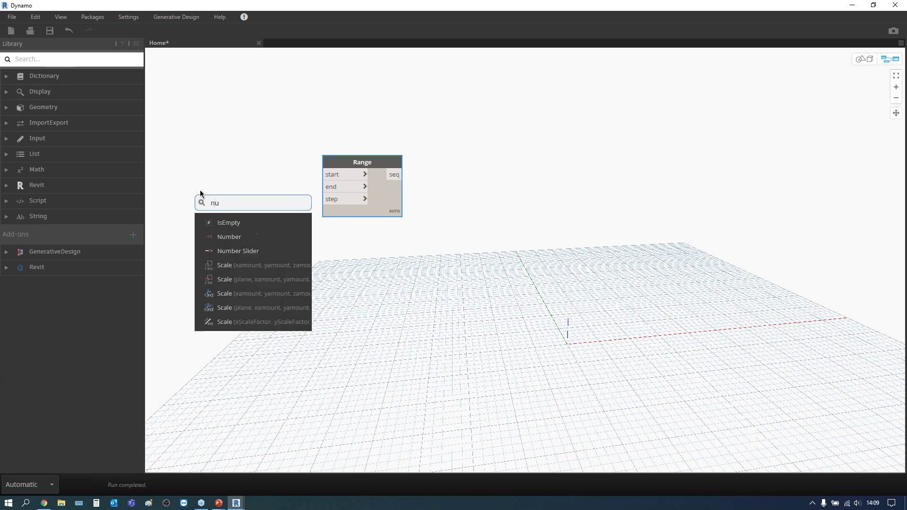
click(229, 224)
drag(239, 226, 222, 147)
click(221, 191)
key(ctrl+v)
key(ctrl+v)
mouse_move(267, 160)
mouse_down()
mouse_move(220, 183)
mouse_move(212, 228)
mouse_up()
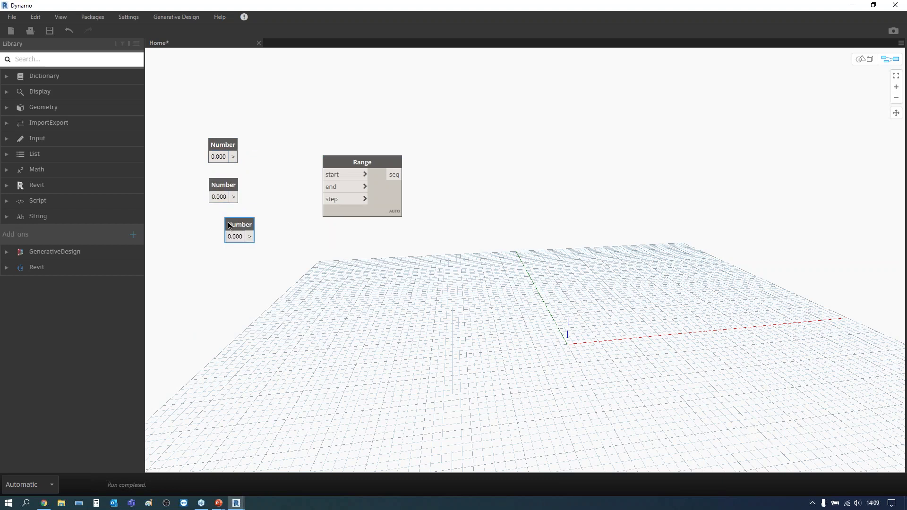
click(219, 188)
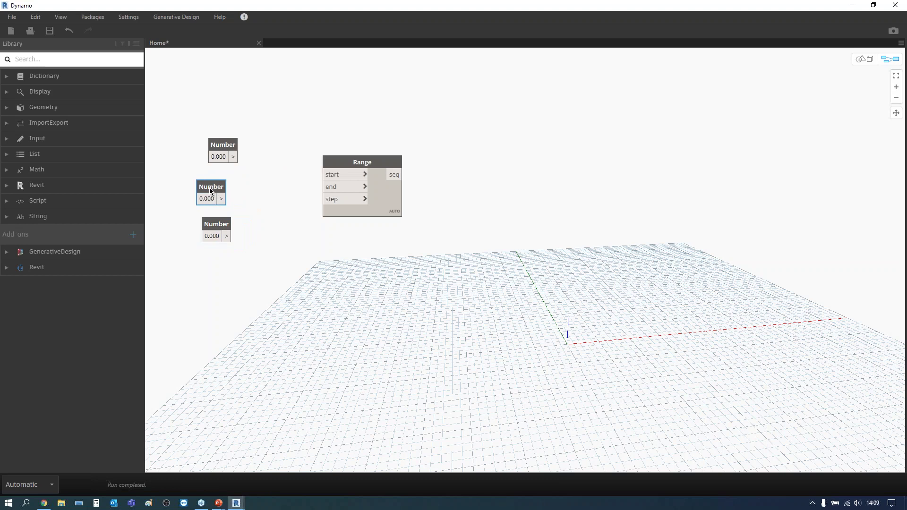
drag(223, 144, 201, 149)
drag(213, 225, 202, 226)
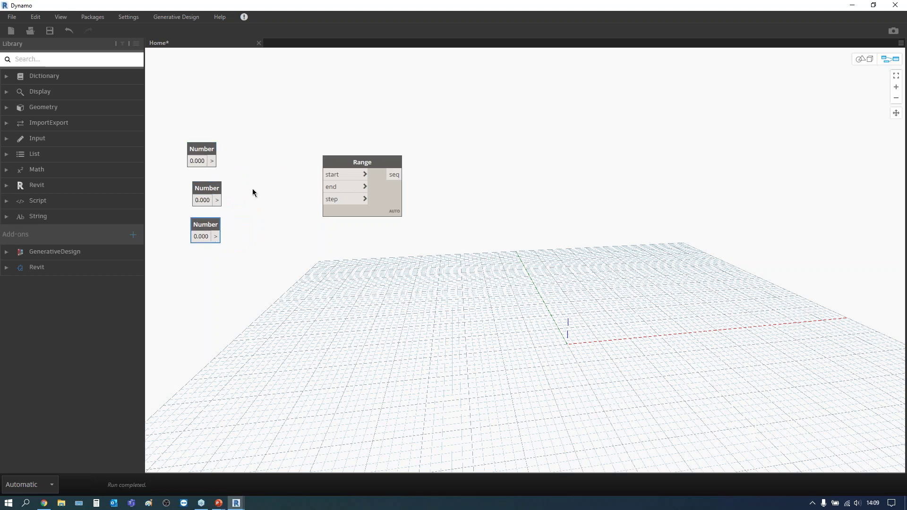
drag(326, 165, 270, 169)
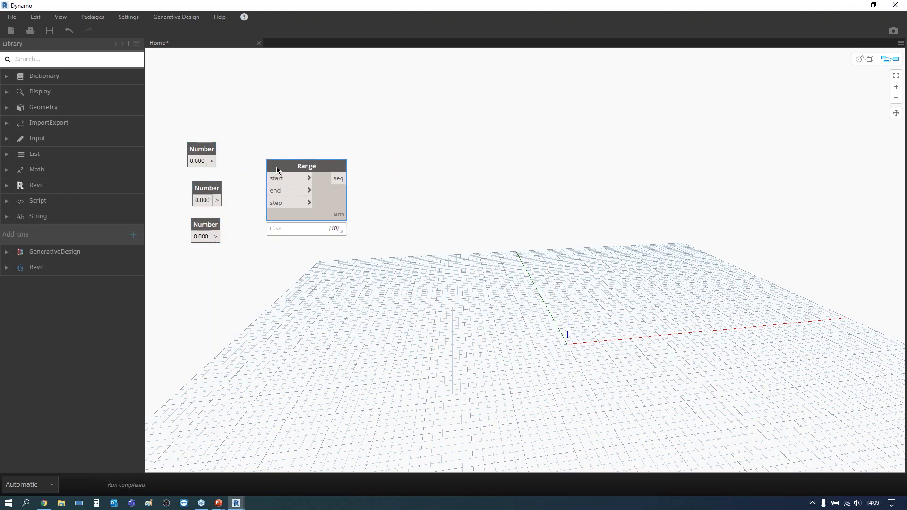
Wire Number 0 to Range start and 20 to end, and set the third Number to 1.
drag(211, 161, 268, 178)
click(203, 189)
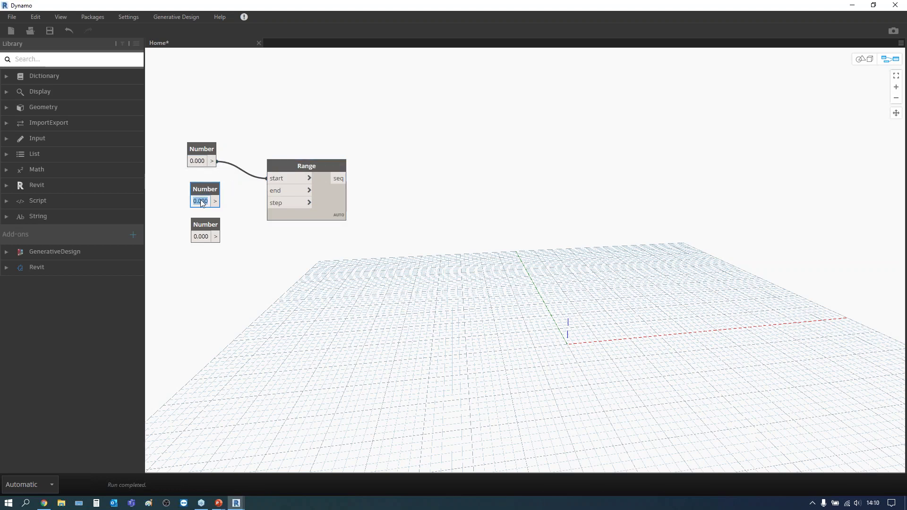
text(20)
click(250, 257)
drag(219, 201, 284, 192)
drag(203, 186, 198, 187)
drag(201, 224, 196, 227)
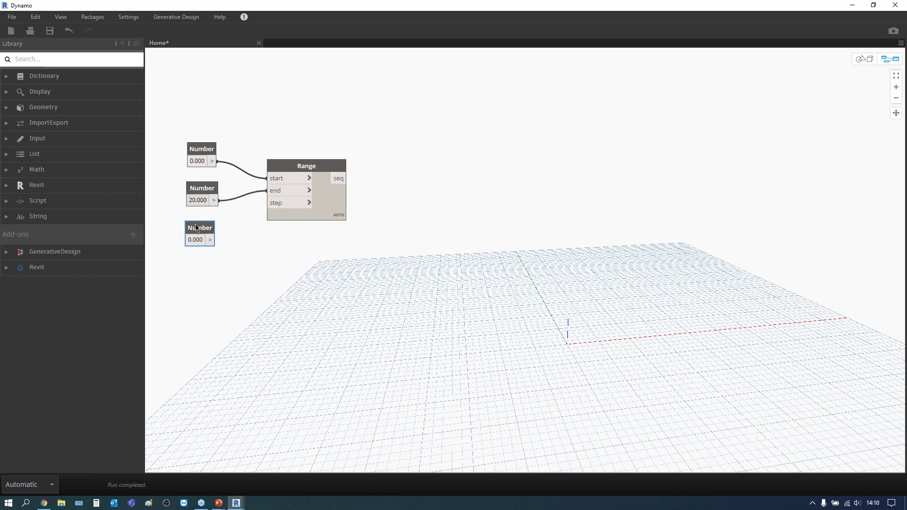
click(196, 239)
text(1)
click(242, 240)
Wire the 1 Number into Range's step and pin its 0–20 preview list open.
click(268, 203)
drag(302, 167, 288, 165)
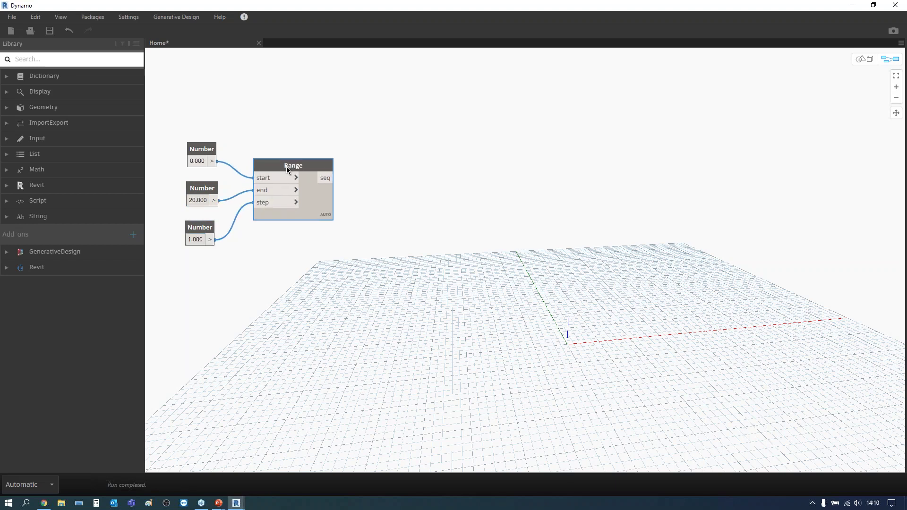
mouse_move(312, 209)
scroll(307, 247, down, 2)
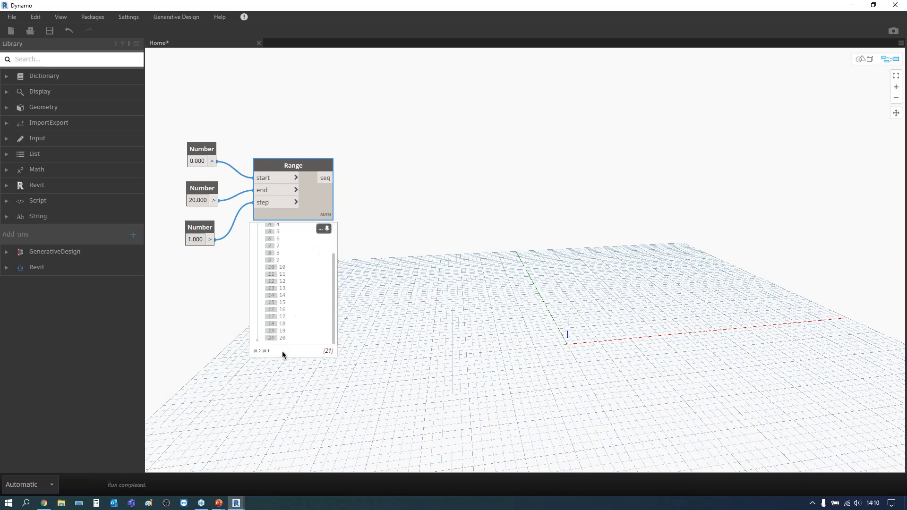
scroll(286, 302, up, 2)
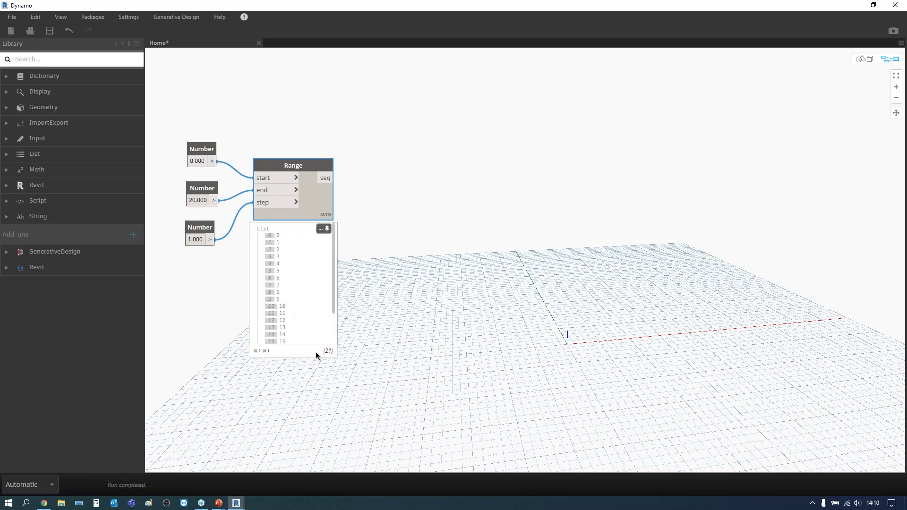
scroll(320, 352, down, 3)
scroll(323, 332, up, 1)
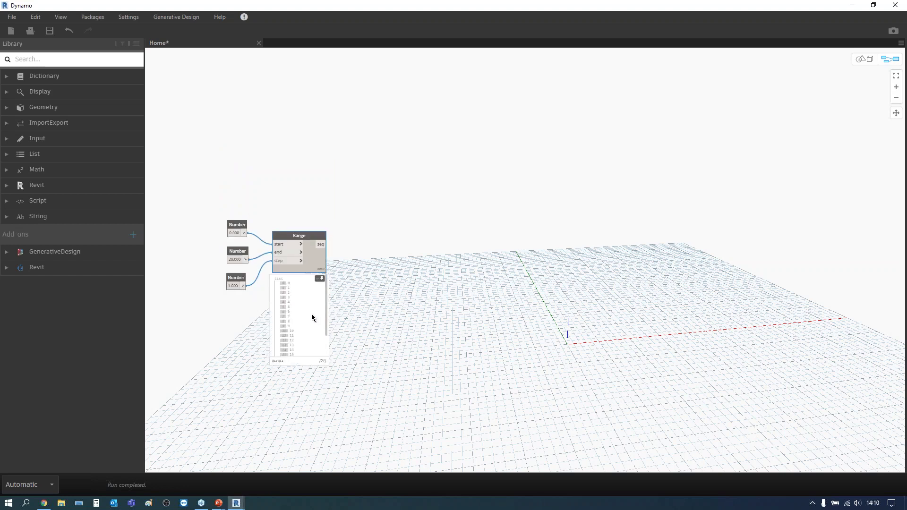
scroll(324, 293, up, 2)
scroll(299, 176, up, 1)
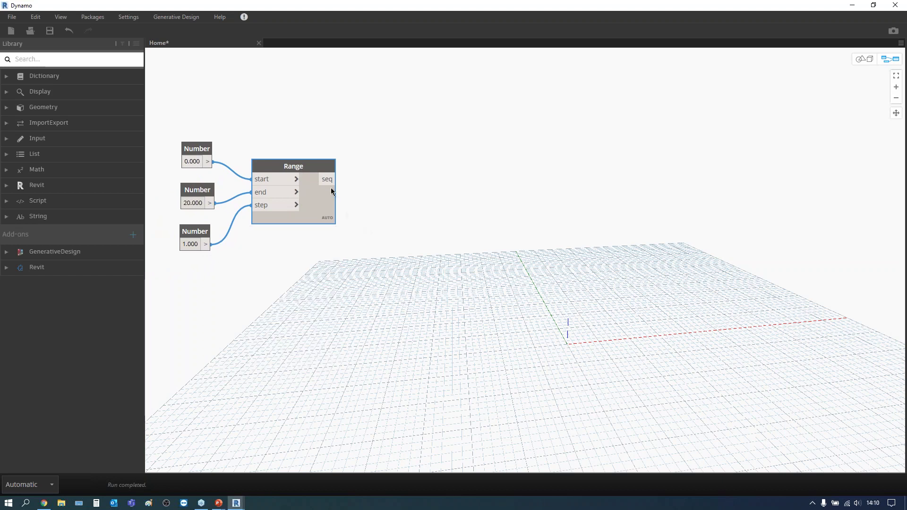
click(303, 293)
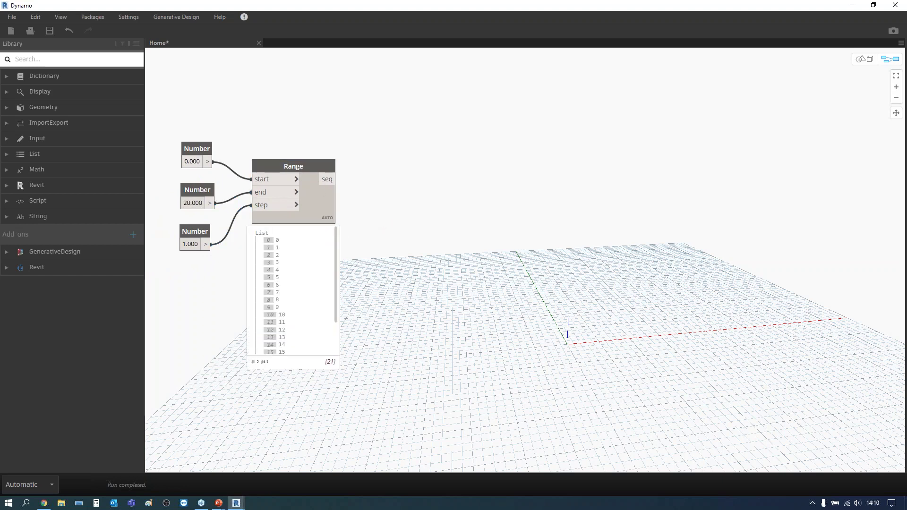
Add a List.GetItemAtIndex node beside Range, fed by Range's list.
right_click(398, 212)
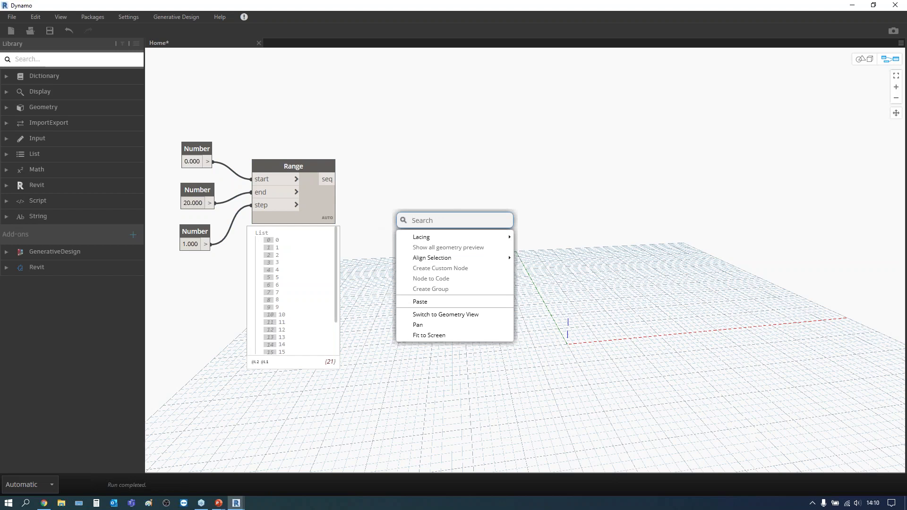
text(ge)
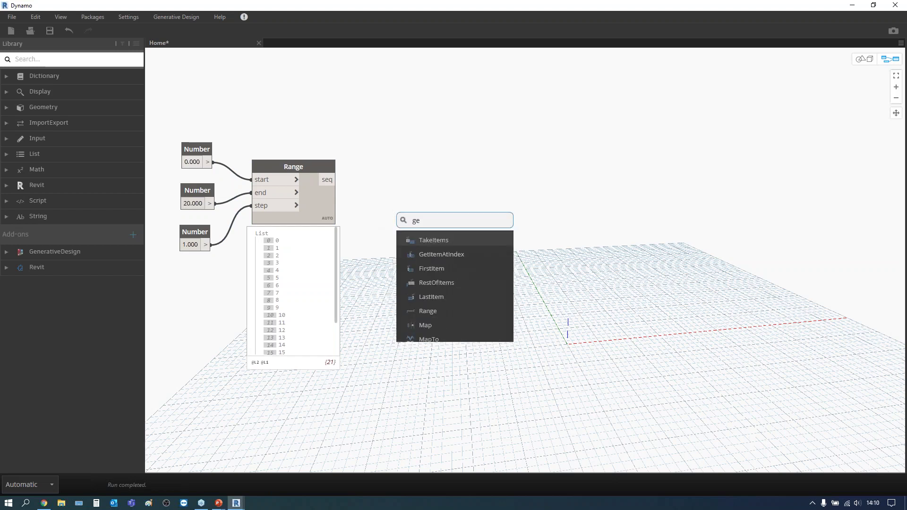
click(415, 254)
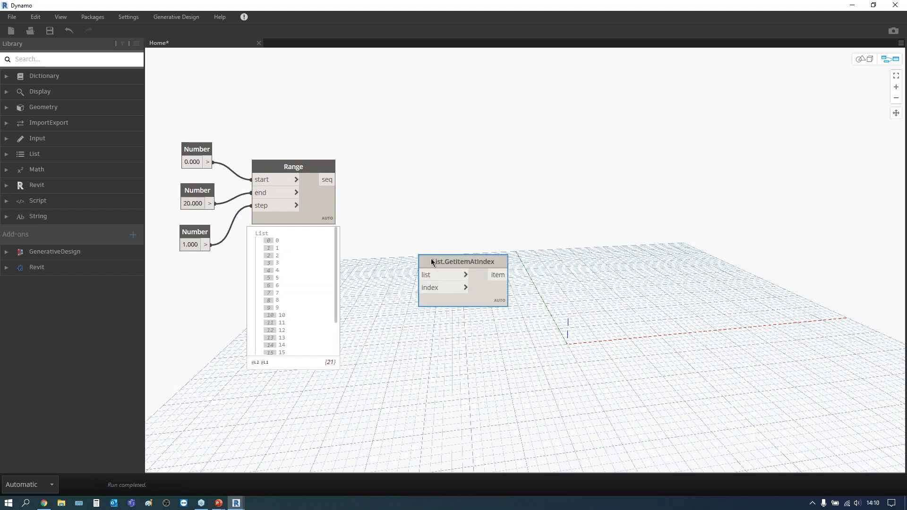
drag(429, 259, 420, 192)
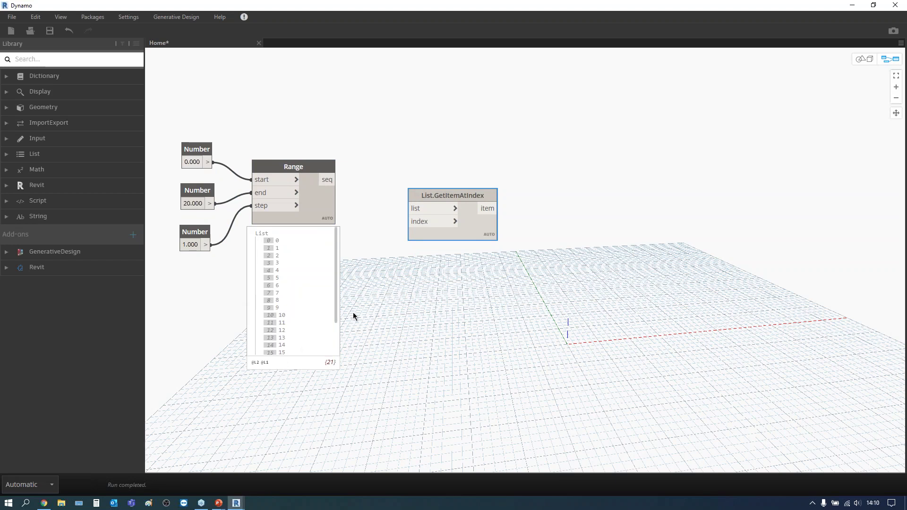
mouse_move(452, 196)
drag(435, 196, 449, 187)
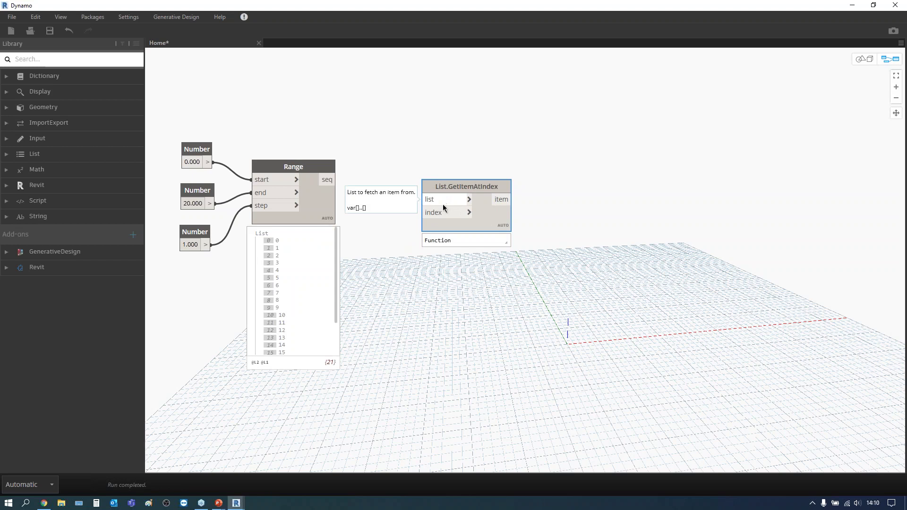
drag(477, 185, 457, 166)
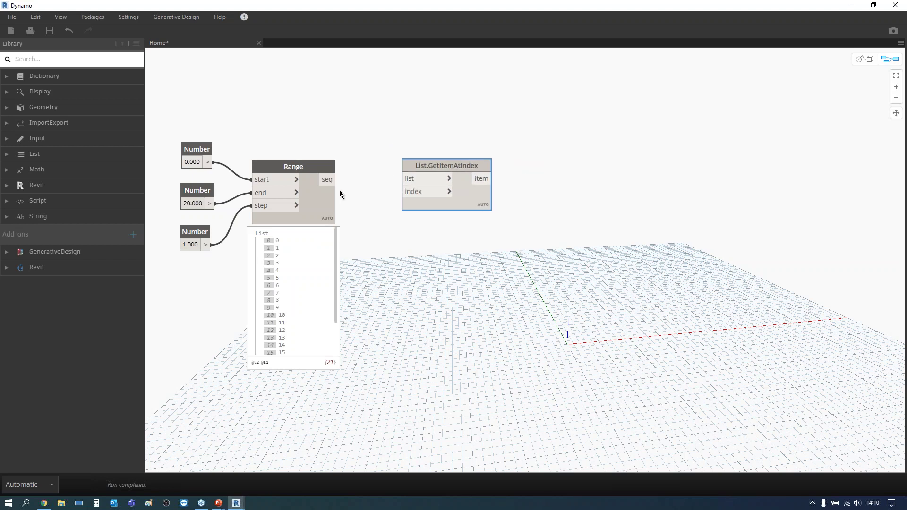
drag(329, 180, 468, 171)
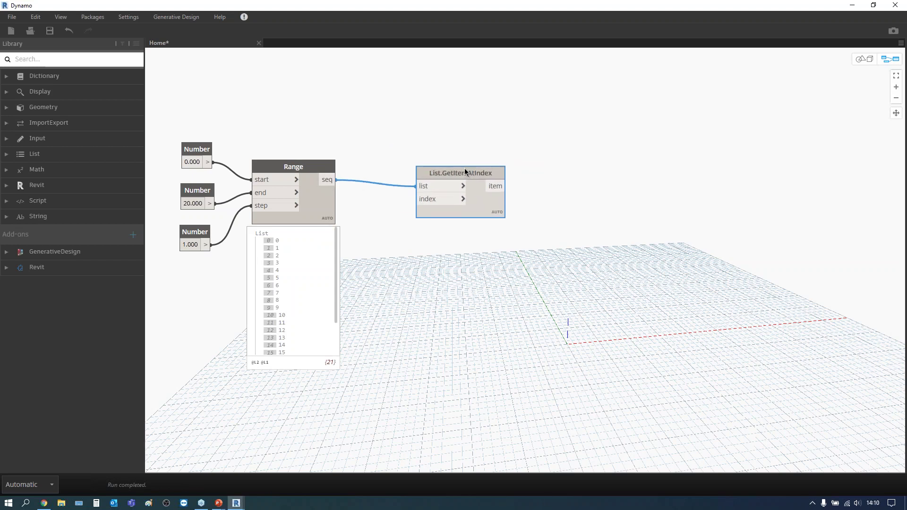
Copy the Number node, set the copy to 7, and wire it into index.
click(186, 235)
key(ctrl+c)
key(ctrl+v)
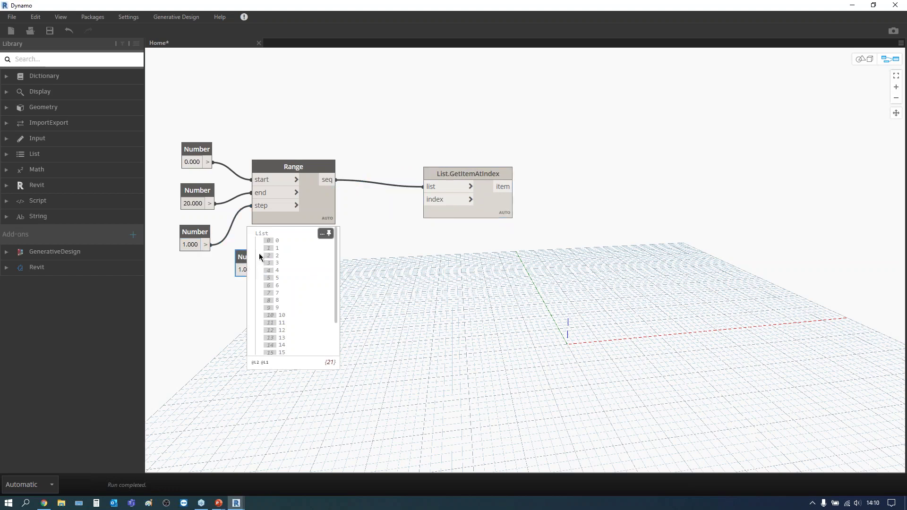
drag(241, 261, 402, 266)
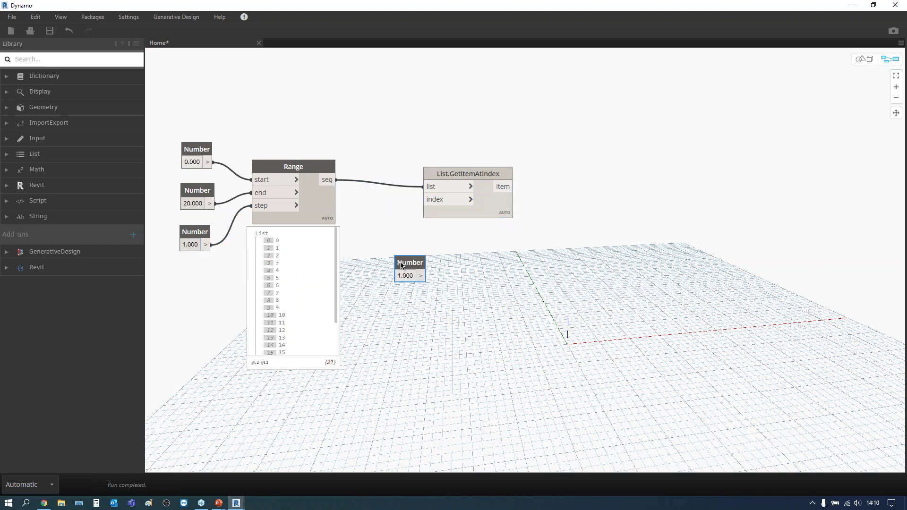
text(7)
click(411, 295)
mouse_move(412, 262)
mouse_down()
mouse_move(387, 249)
mouse_move(421, 235)
mouse_move(426, 198)
mouse_move(482, 183)
mouse_up()
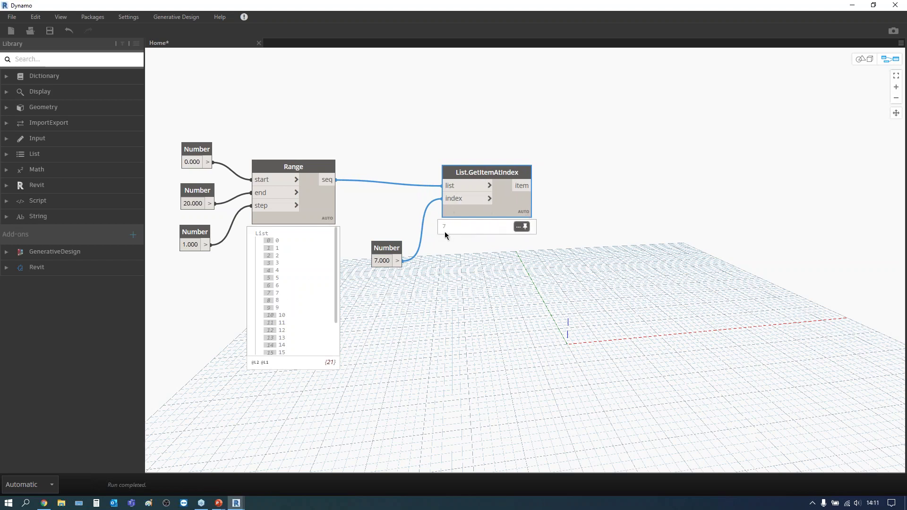
Change the Range start to 2 so the lookup returns 9.
double_click(192, 162)
text(2)
key(Return)
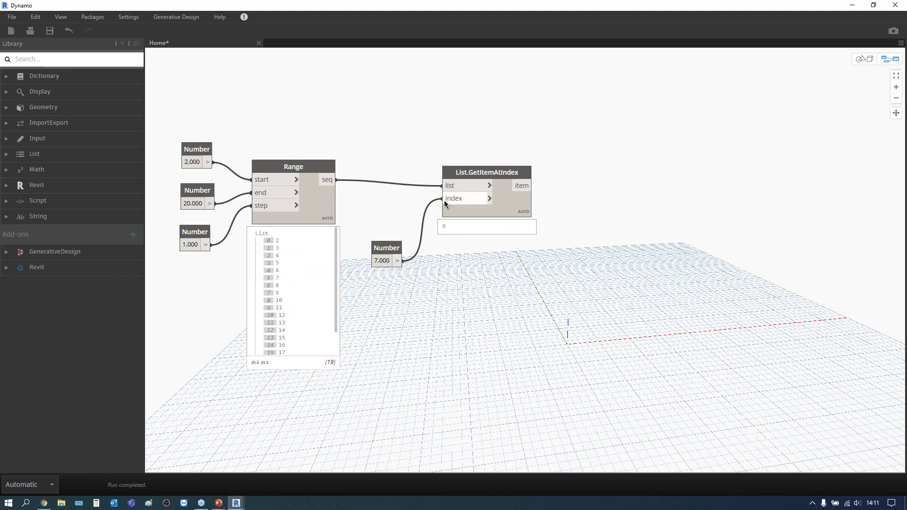
drag(522, 301, 382, 100)
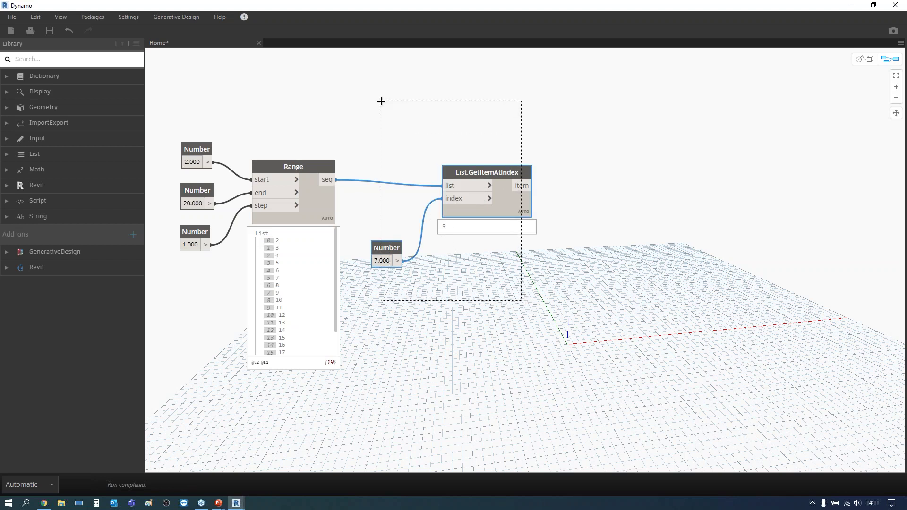
Delete GetItemAtIndex and its 7 Number, and reset Range start to 0.
key(Delete)
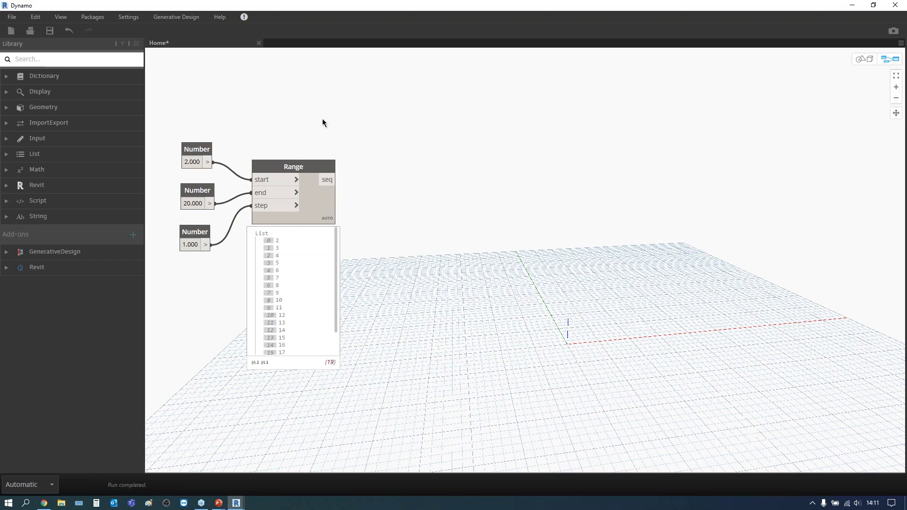
double_click(192, 163)
text(0)
key(Return)
Scroll through Range's preview to verify it lists 0 to 20 again.
scroll(316, 271, down, 2)
scroll(313, 271, up, 2)
scroll(313, 272, down, 3)
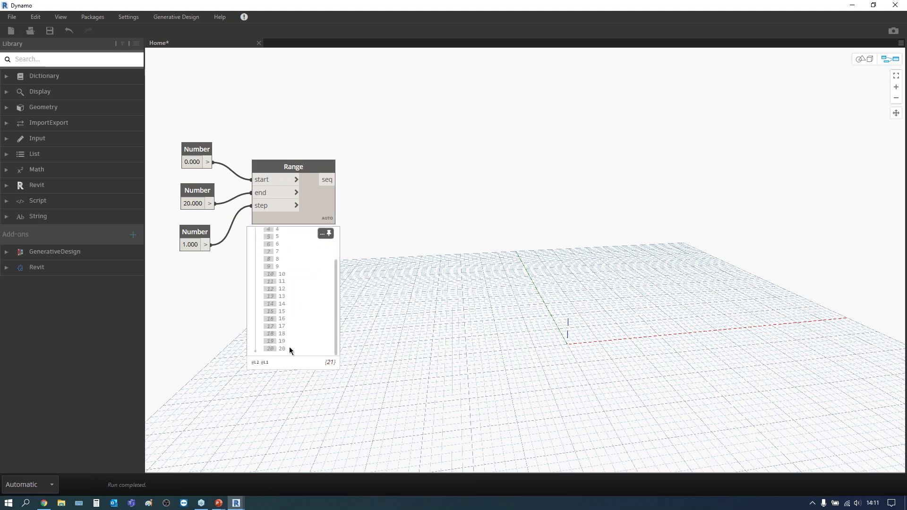
scroll(289, 348, up, 3)
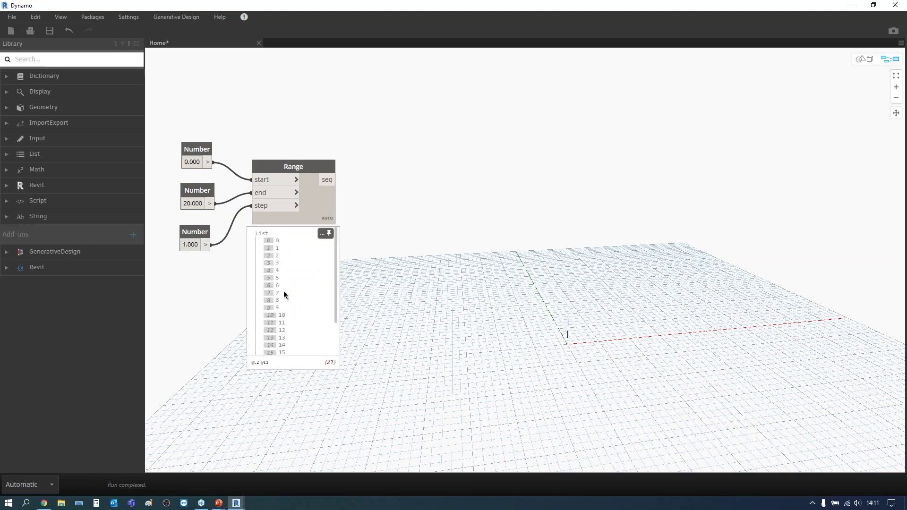
scroll(285, 299, down, 3)
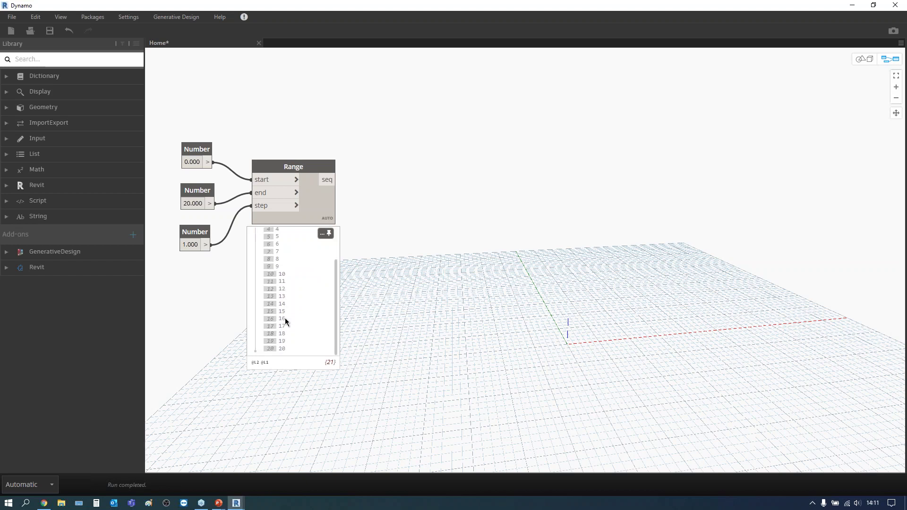
scroll(285, 332, up, 3)
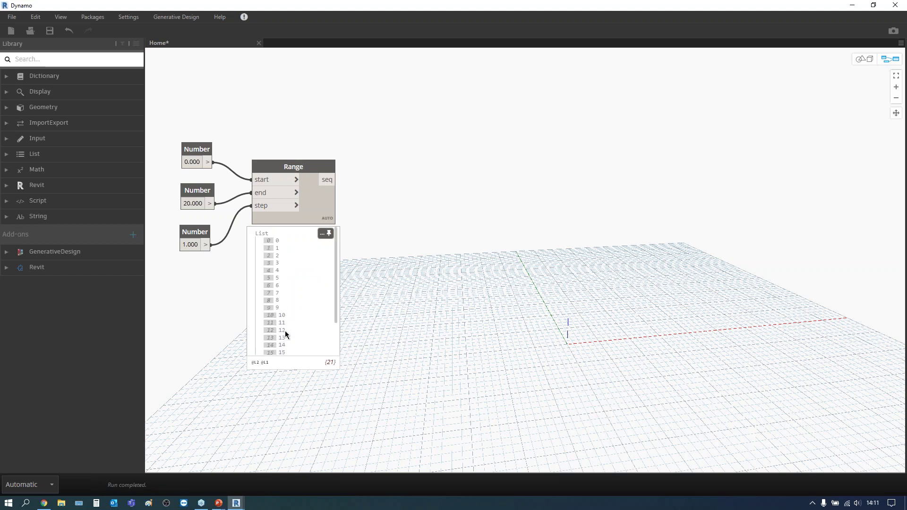
scroll(285, 334, down, 3)
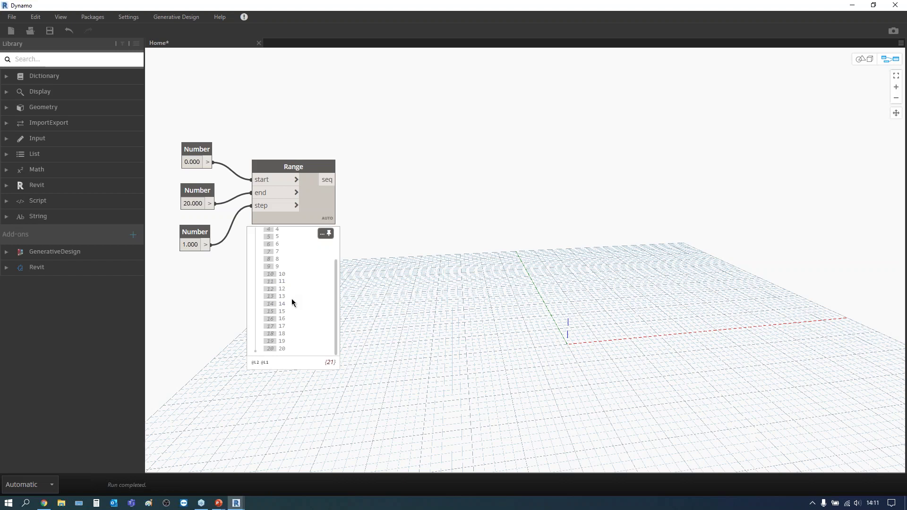
scroll(292, 302, up, 3)
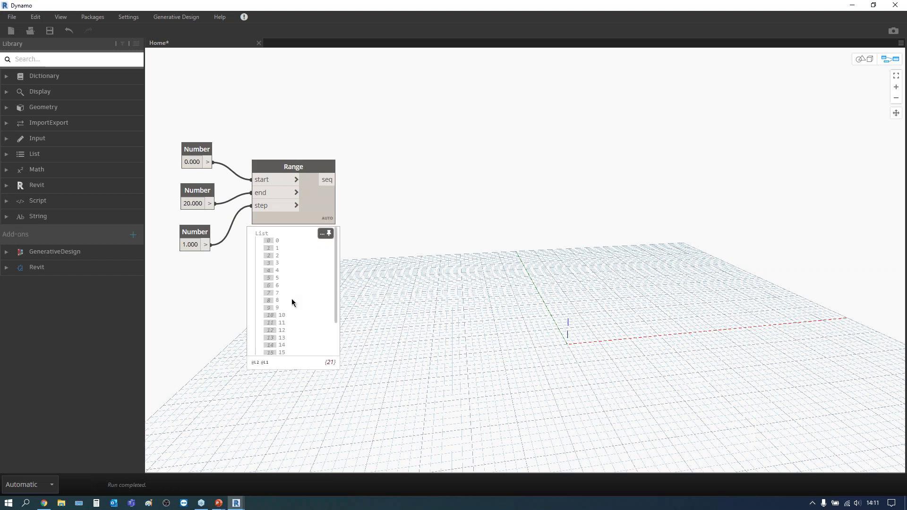
scroll(292, 300, down, 3)
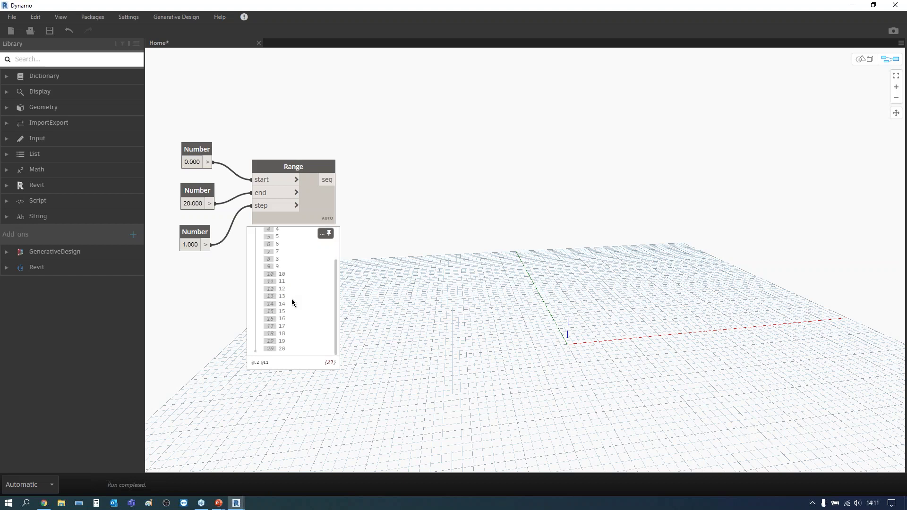
scroll(292, 302, up, 3)
scroll(302, 327, down, 3)
scroll(303, 331, up, 3)
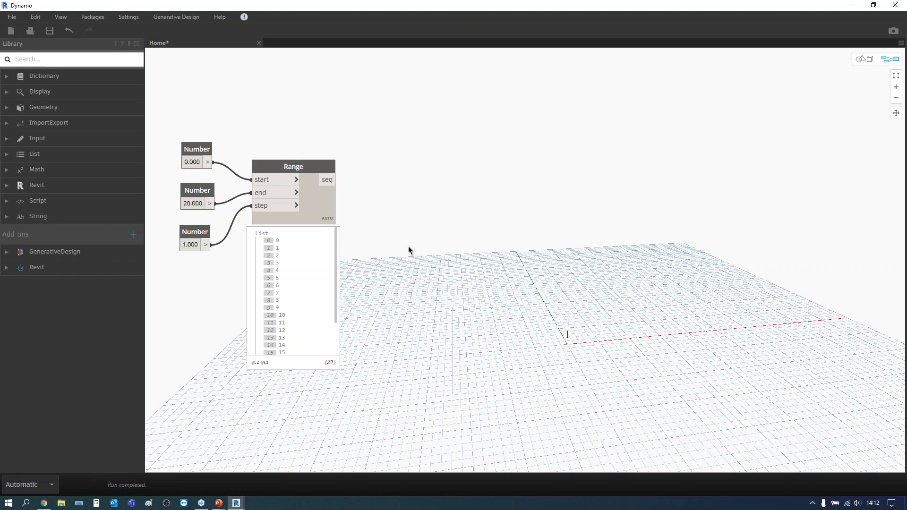
right_click(421, 242)
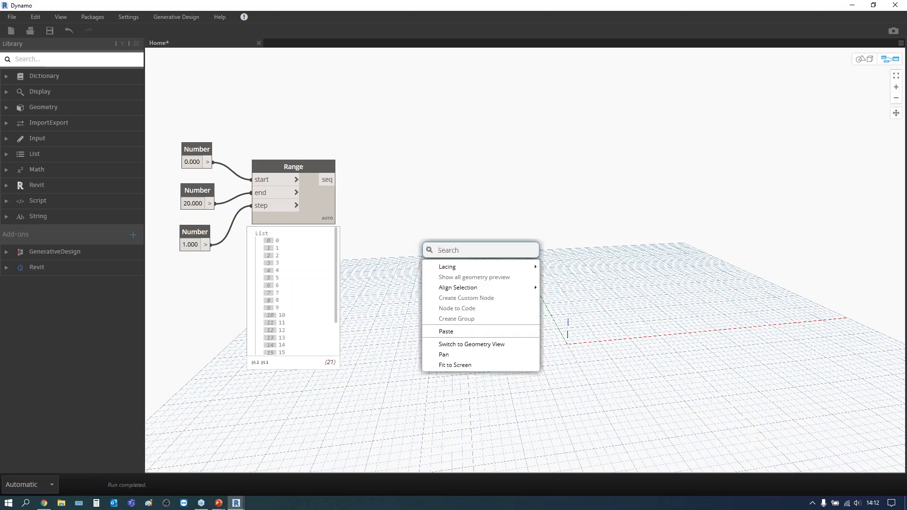
Add a % modulo node beside the Range node.
text(modulo)
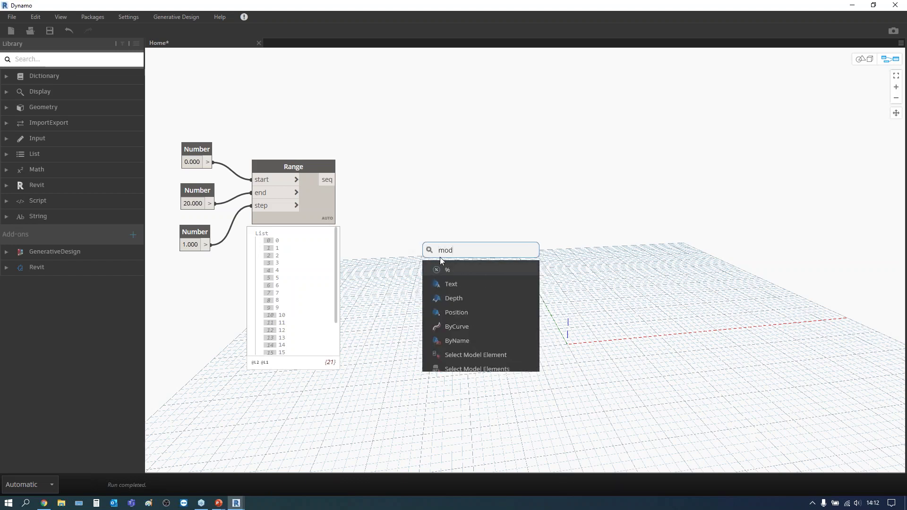
click(456, 268)
drag(464, 278, 418, 194)
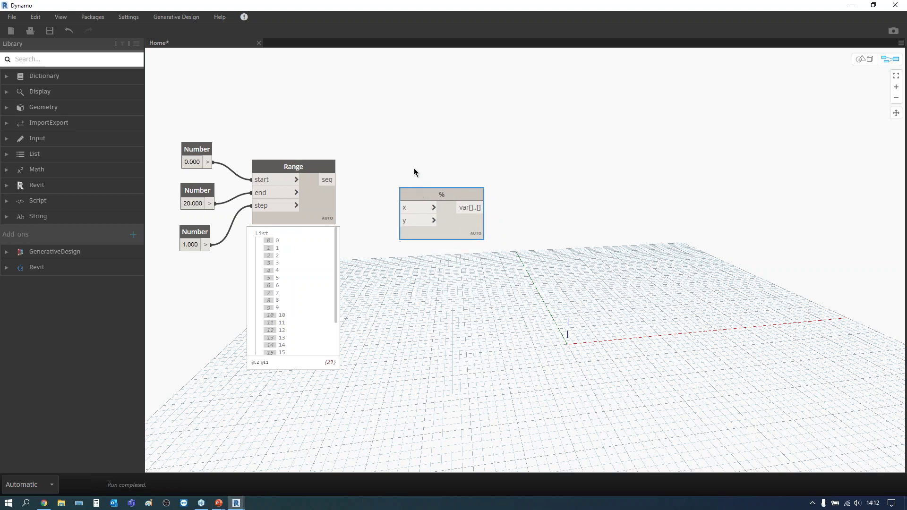
drag(423, 195, 437, 192)
Paste a copy of the 1 Number below % and wire Range's list into % x.
click(185, 231)
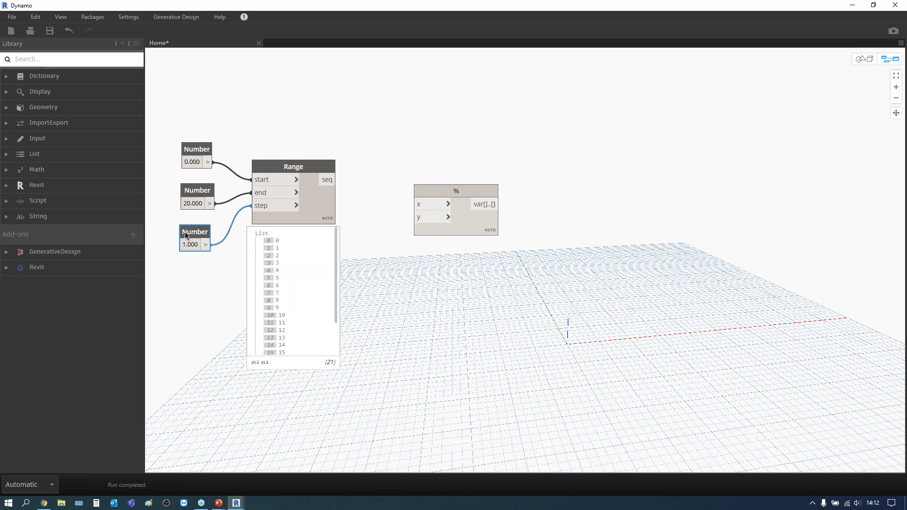
click(392, 284)
key(ctrl+v)
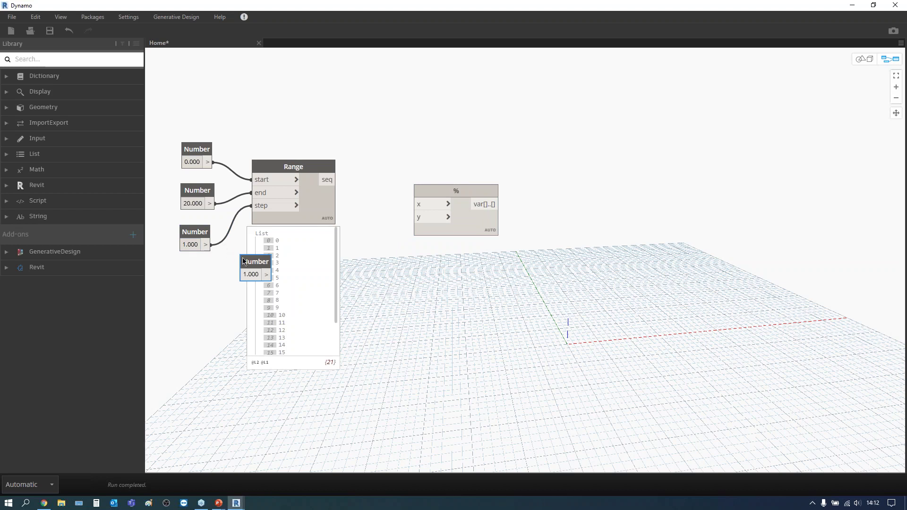
drag(244, 261, 373, 273)
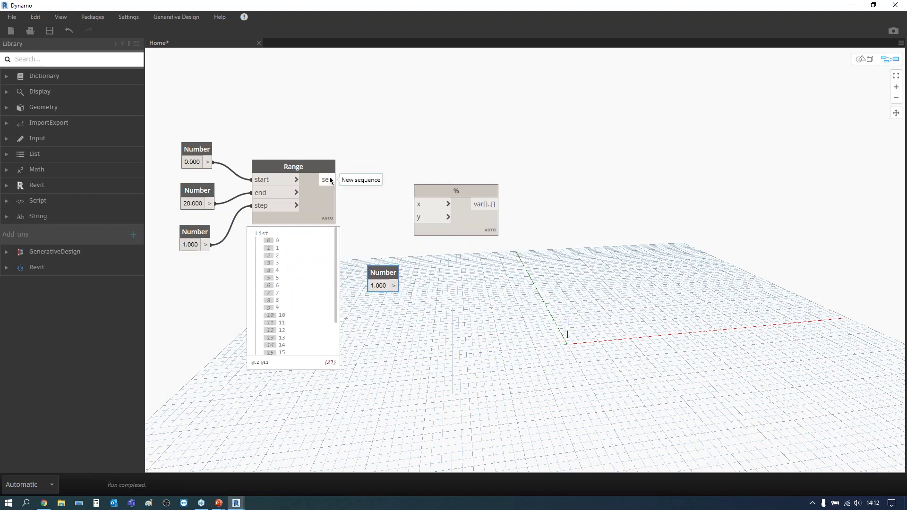
mouse_move(432, 204)
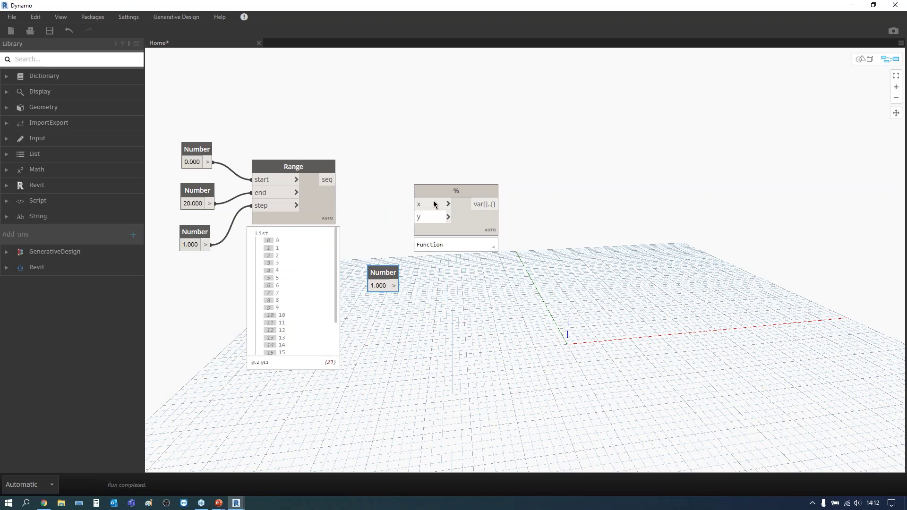
drag(336, 180, 428, 207)
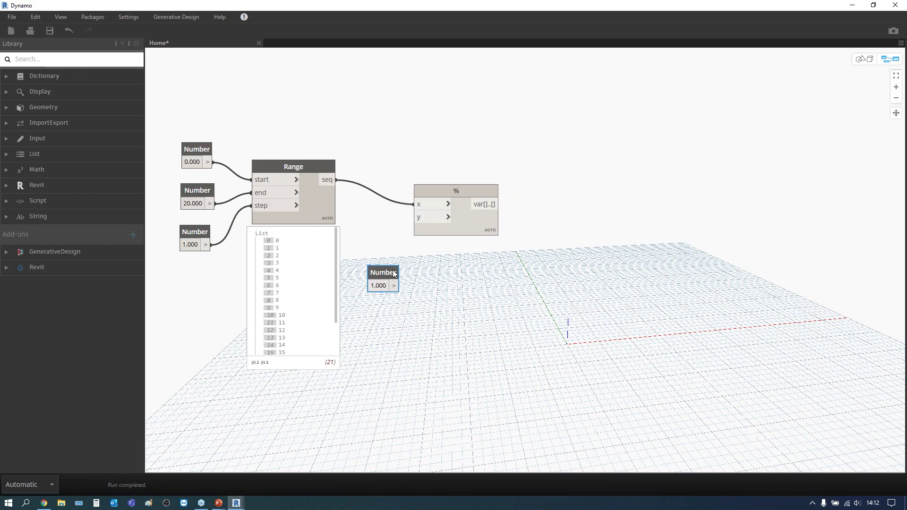
drag(383, 272, 376, 265)
Set the copied Number to 2, wire it into % y, and pin the alternating 0/1 result.
click(372, 279)
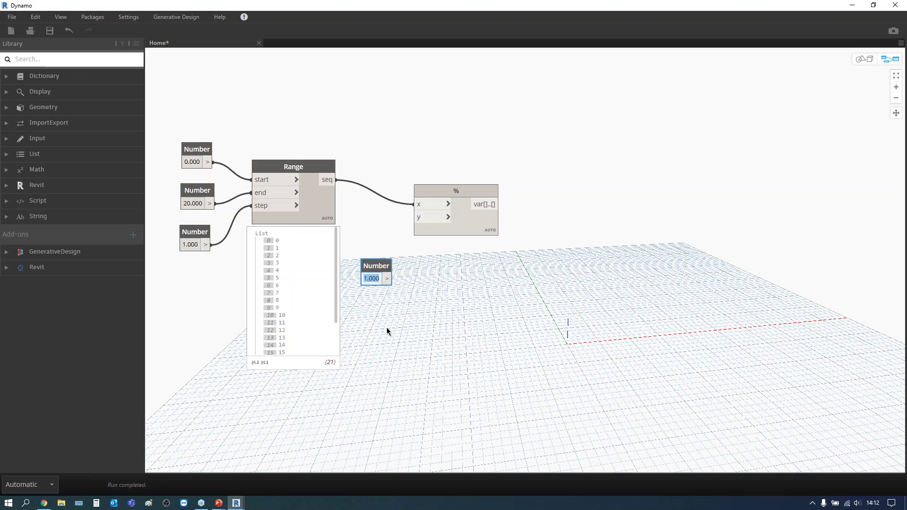
text(2)
click(398, 321)
drag(385, 270, 416, 217)
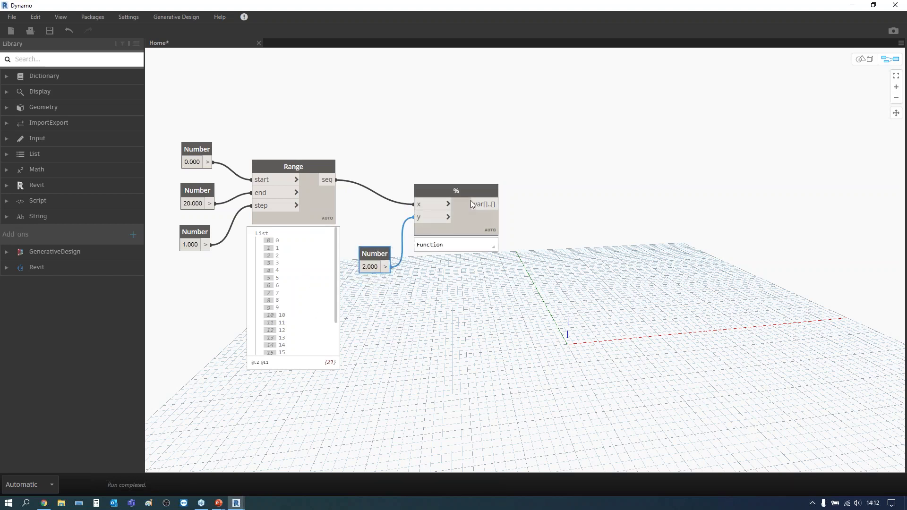
click(492, 246)
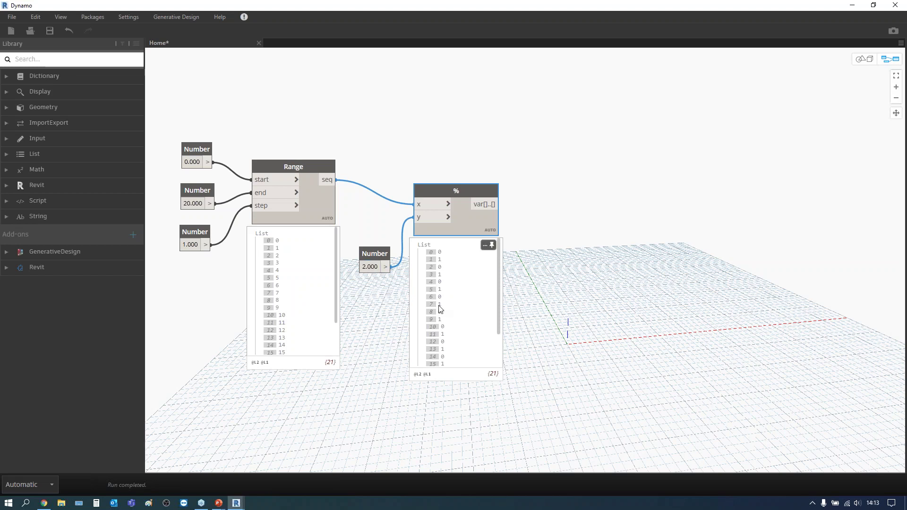
mouse_move(455, 308)
drag(374, 250, 367, 250)
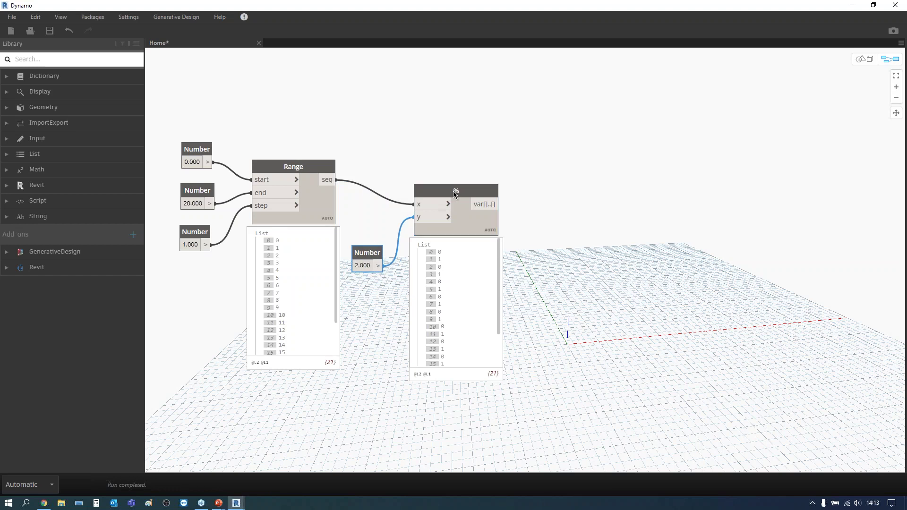
drag(455, 194, 444, 194)
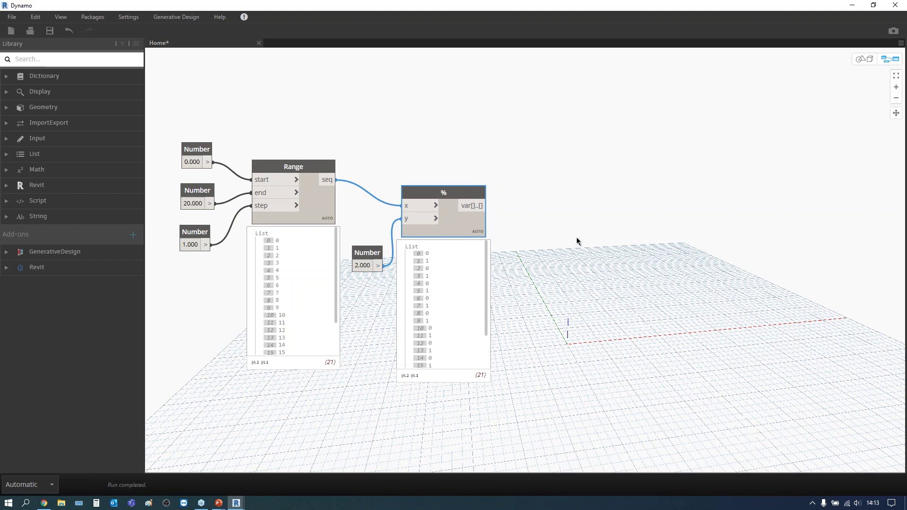
Place an == node right of the % node and wire the remainders into its x input.
right_click(550, 257)
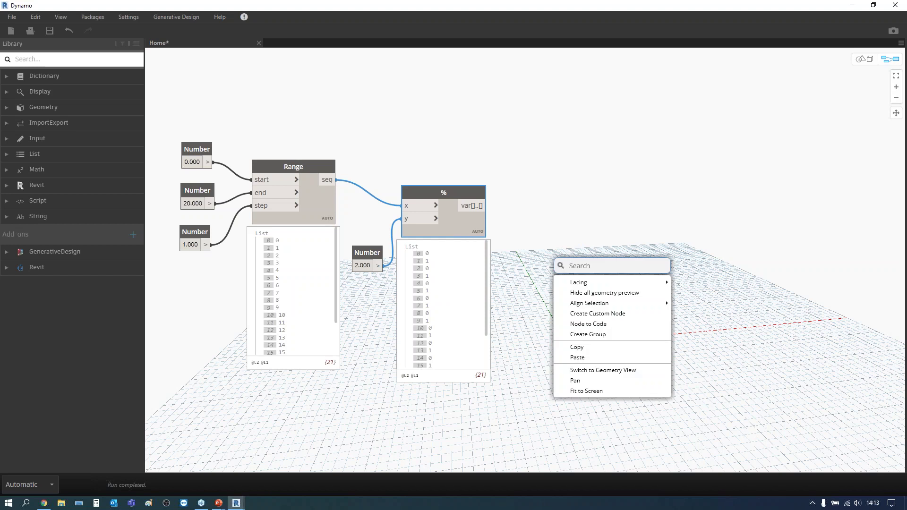
text(==)
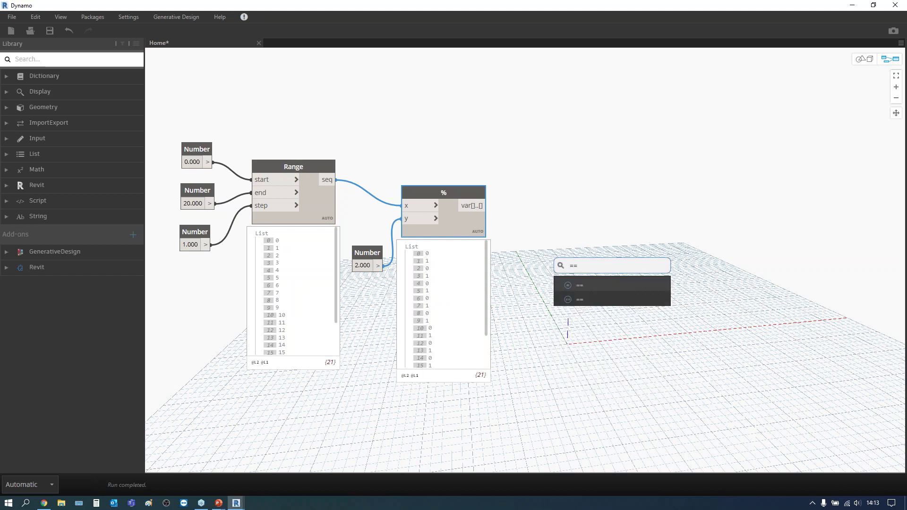
click(583, 299)
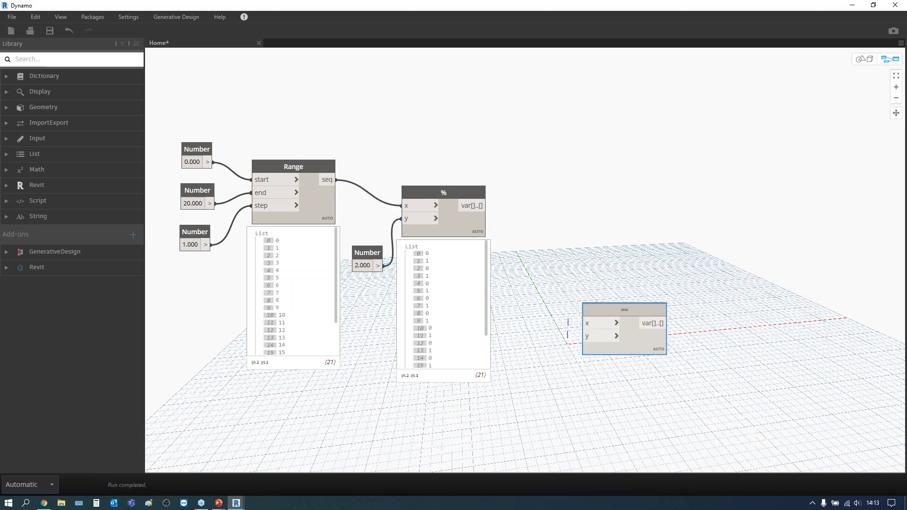
drag(604, 312, 560, 202)
click(548, 185)
mouse_move(467, 205)
mouse_down()
mouse_move(555, 214)
mouse_move(563, 202)
mouse_up()
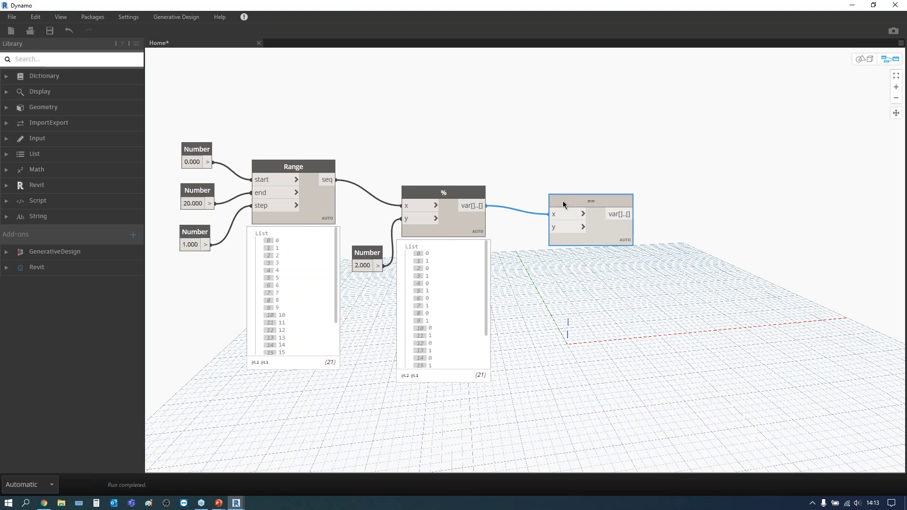
Add a Number node of 0.000 and wire it into the == y input.
right_click(548, 308)
text(numb)
click(573, 335)
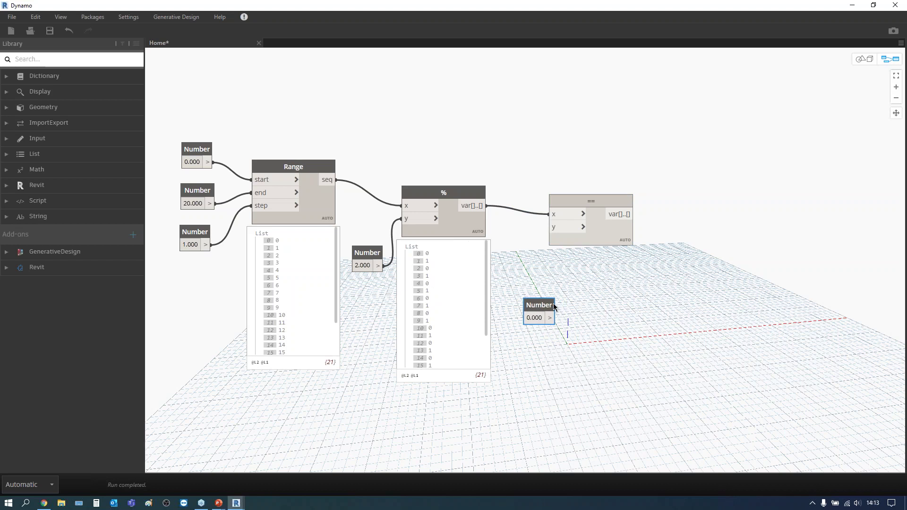
drag(556, 304, 544, 291)
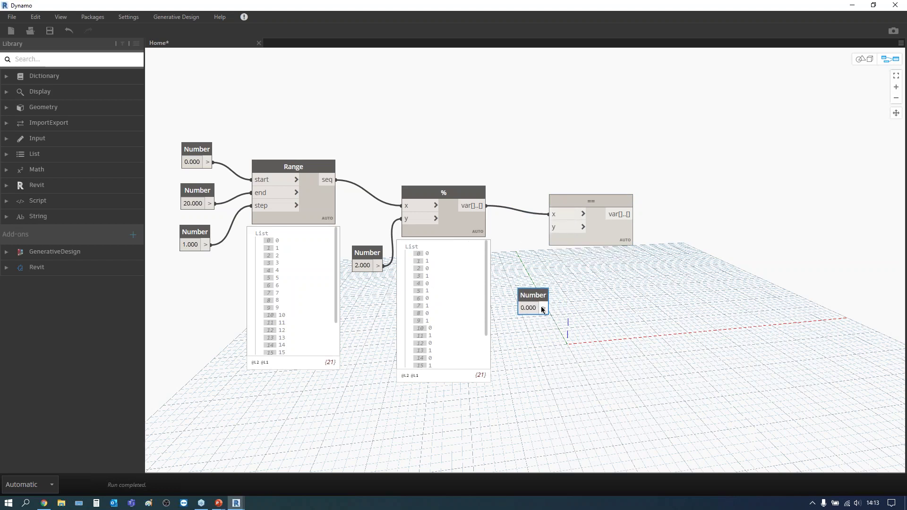
mouse_move(534, 293)
mouse_down()
mouse_move(522, 288)
mouse_move(548, 226)
mouse_up()
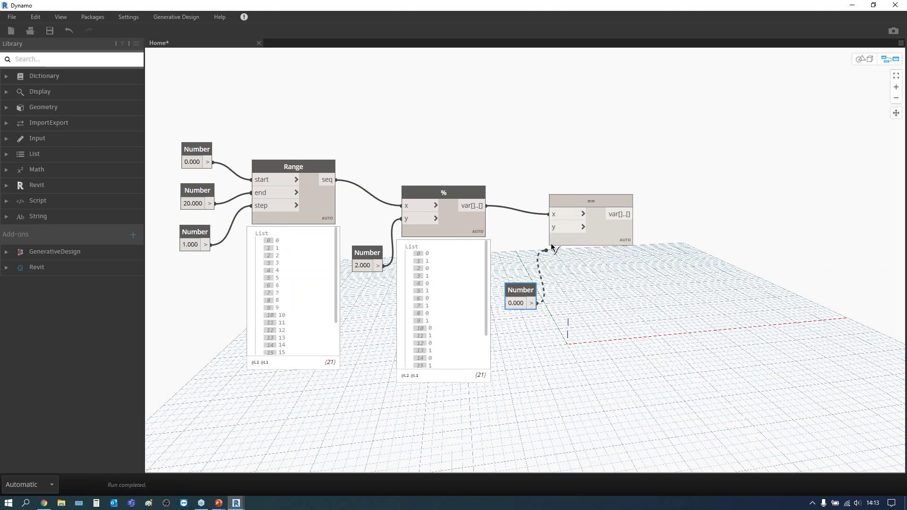
drag(516, 283, 514, 281)
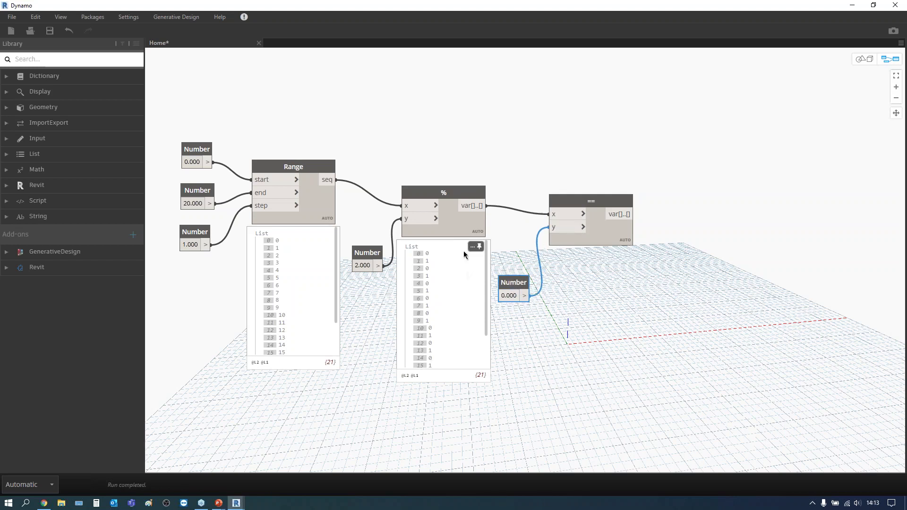
click(620, 251)
drag(517, 281, 514, 279)
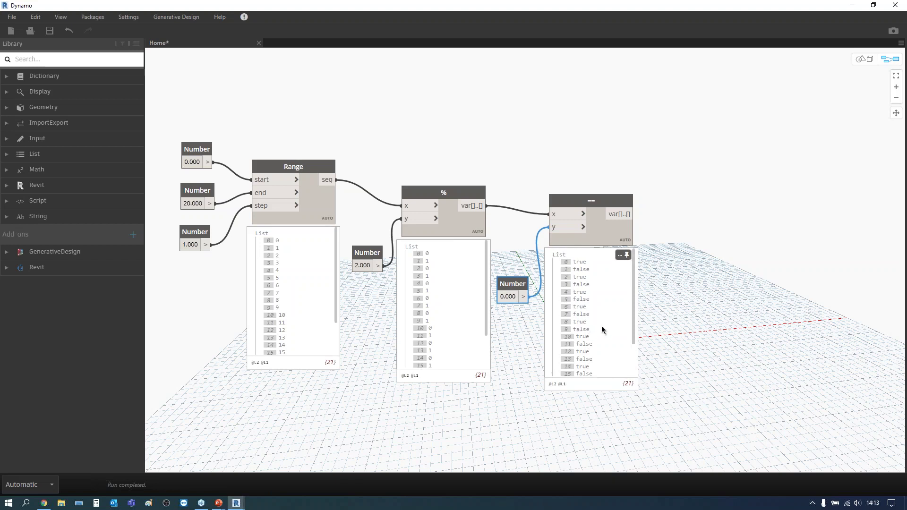
click(672, 282)
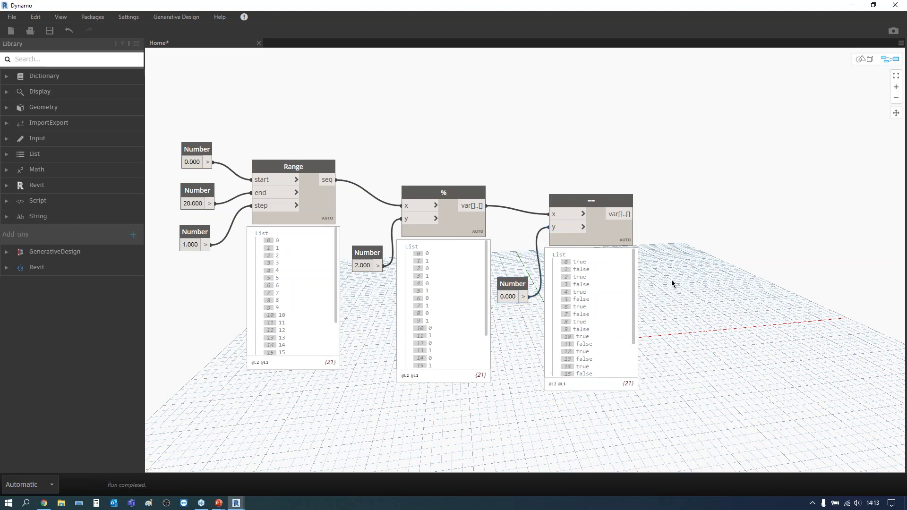
Add List.FilterByBoolMask with Range's sequence as list and the == true/false results as mask.
right_click(675, 180)
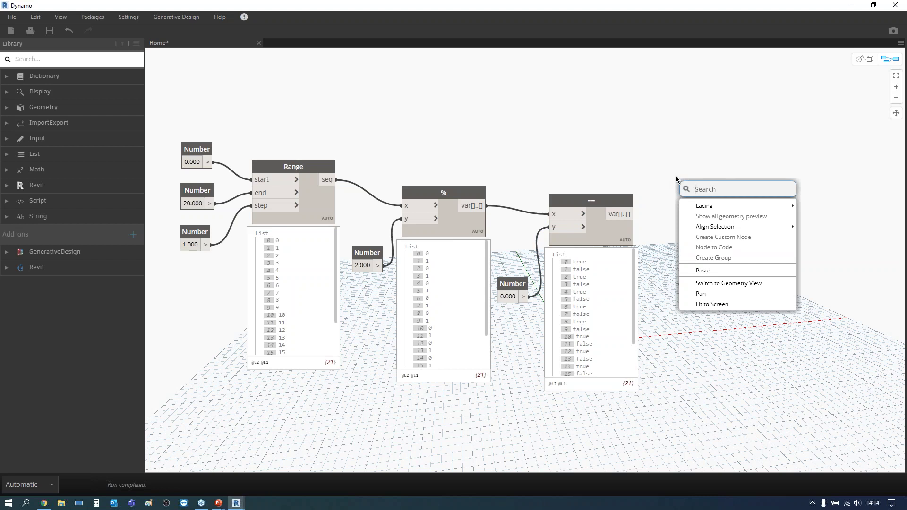
text(filter)
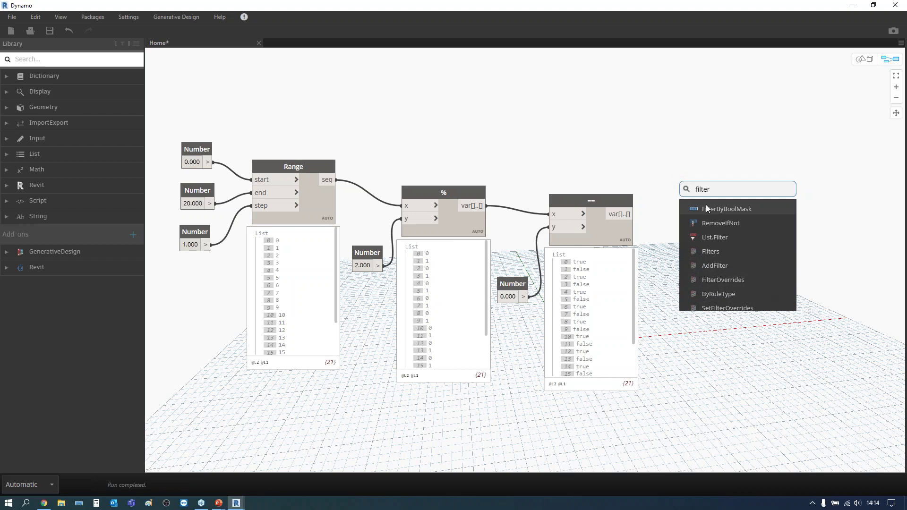
click(721, 208)
mouse_move(743, 211)
mouse_down()
mouse_move(698, 123)
mouse_move(686, 126)
mouse_up()
click(331, 183)
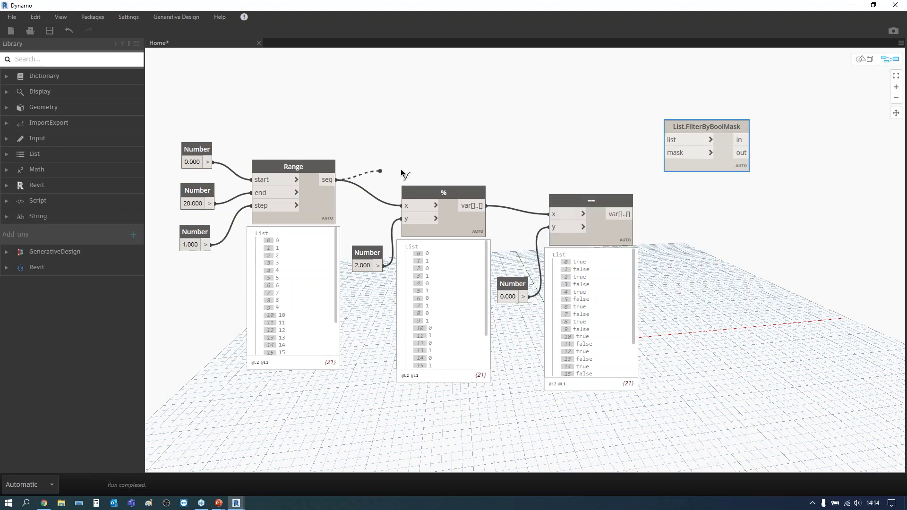
click(675, 140)
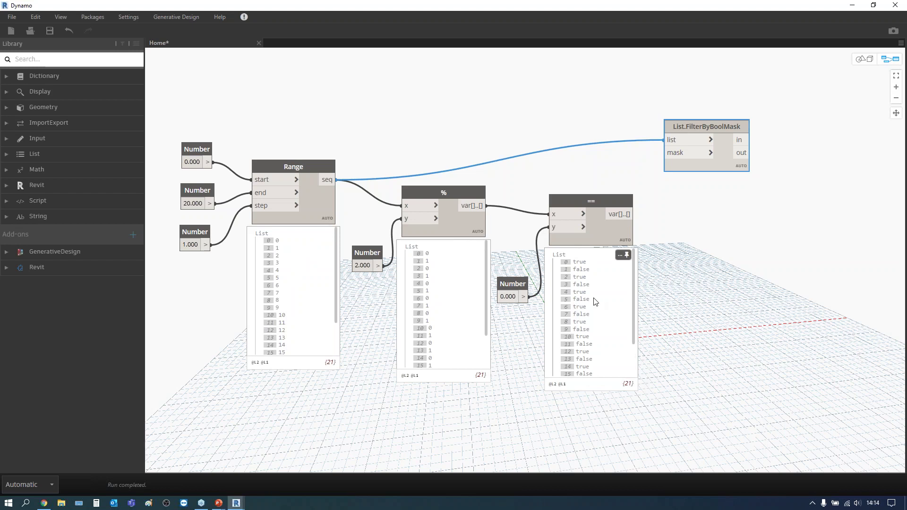
click(634, 214)
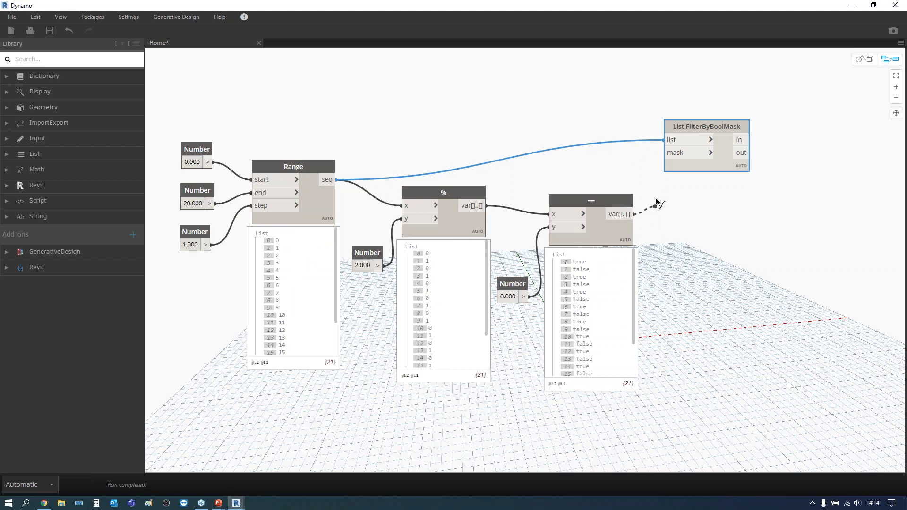
click(678, 158)
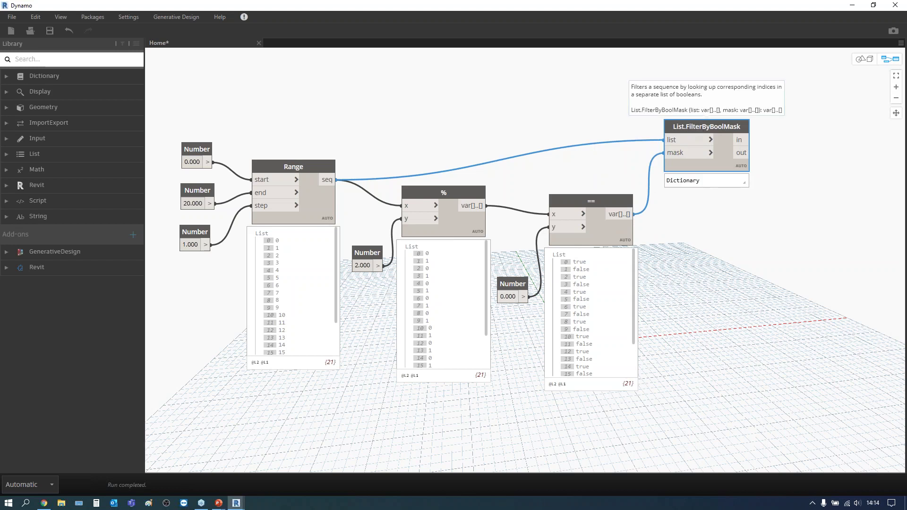
drag(695, 126, 688, 139)
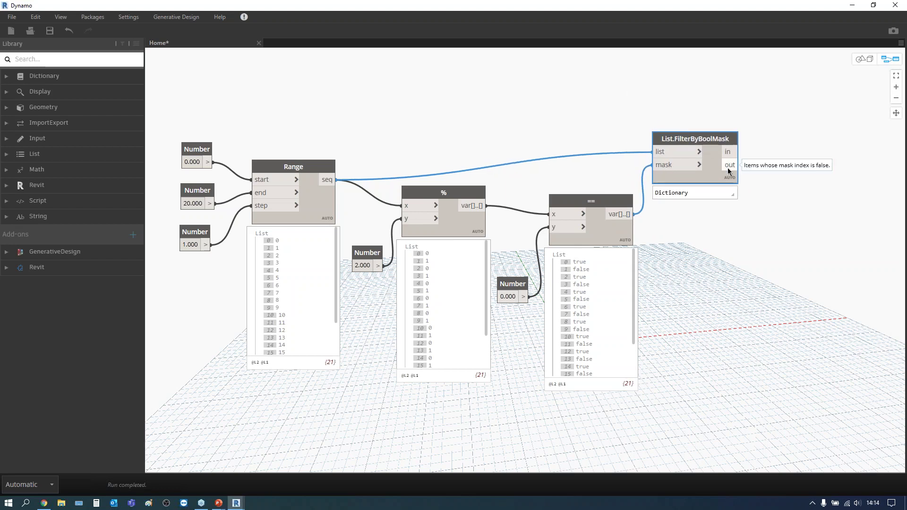
right_click(725, 280)
Add two Watch nodes showing the filter's in (even 0–20) and out (odd 1–19) lists.
text(text)
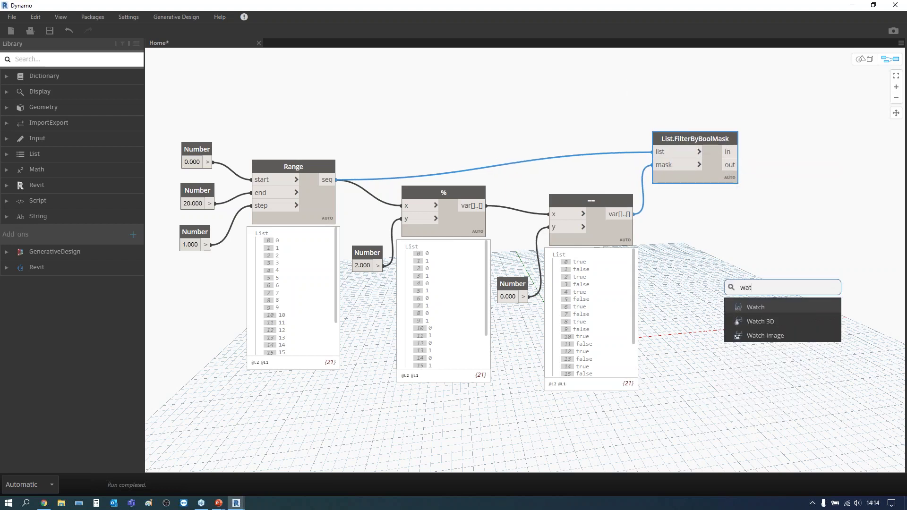
key(Escape)
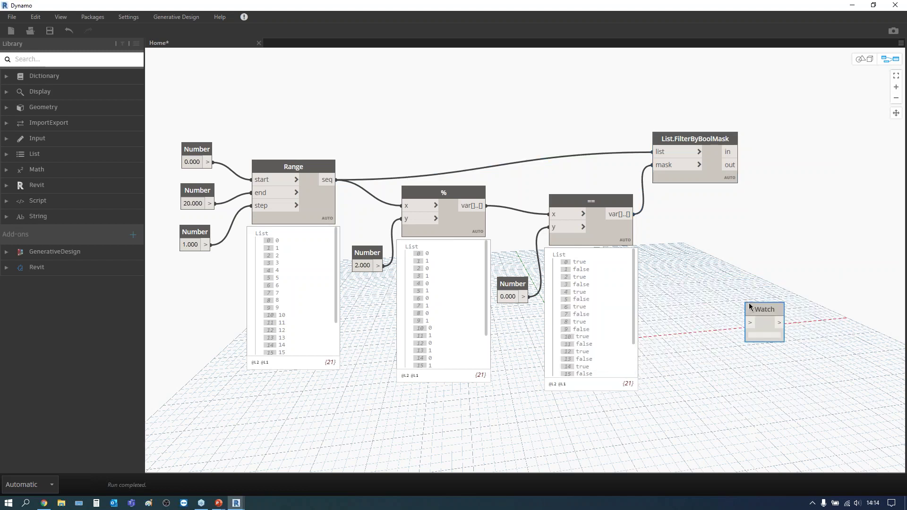
key(ctrl+c)
key(ctrl+v)
drag(773, 310, 791, 89)
drag(740, 152, 764, 105)
click(764, 103)
click(738, 165)
click(795, 327)
mouse_move(800, 316)
mouse_down()
mouse_move(784, 304)
mouse_move(773, 260)
mouse_up()
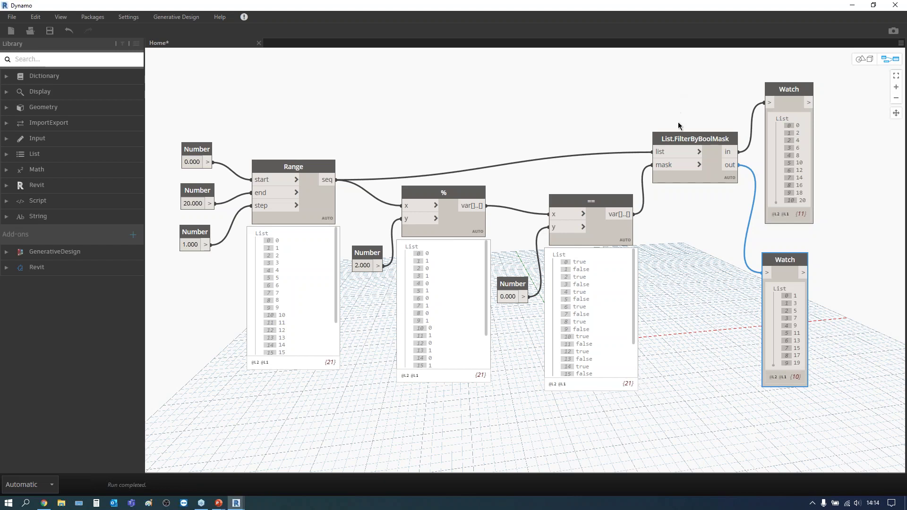
Box-select the whole filtering graph and delete it, leaving an empty canvas.
mouse_move(704, 141)
mouse_down()
mouse_move(709, 130)
mouse_move(708, 145)
mouse_up()
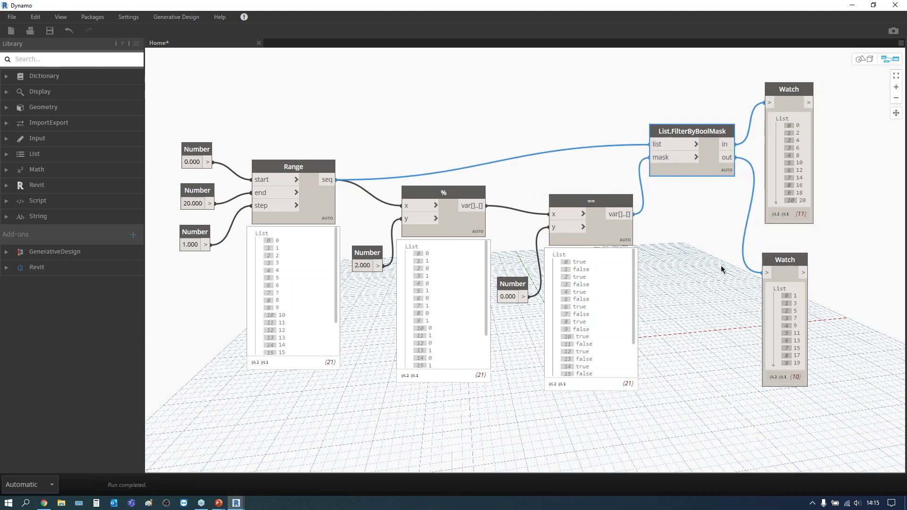
click(874, 436)
mouse_move(872, 430)
mouse_down()
mouse_move(249, 87)
mouse_move(166, 70)
mouse_up()
key(Delete)
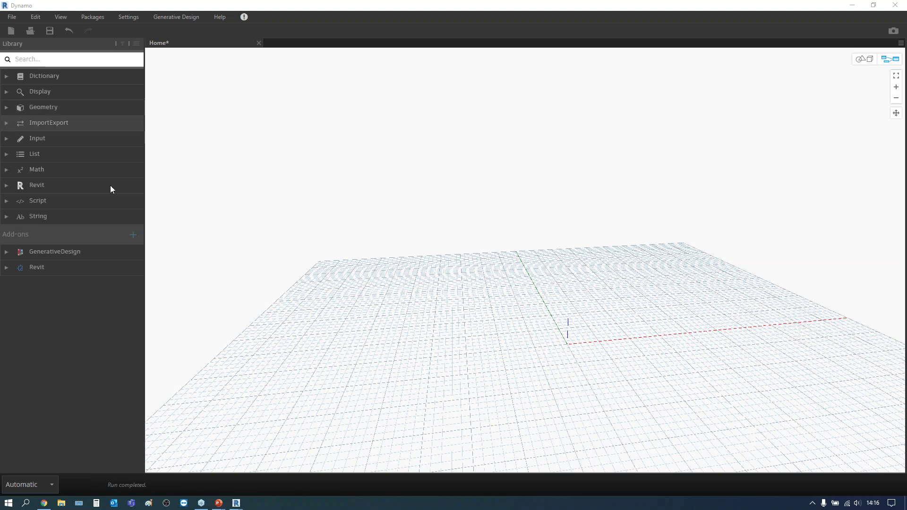
right_click(328, 267)
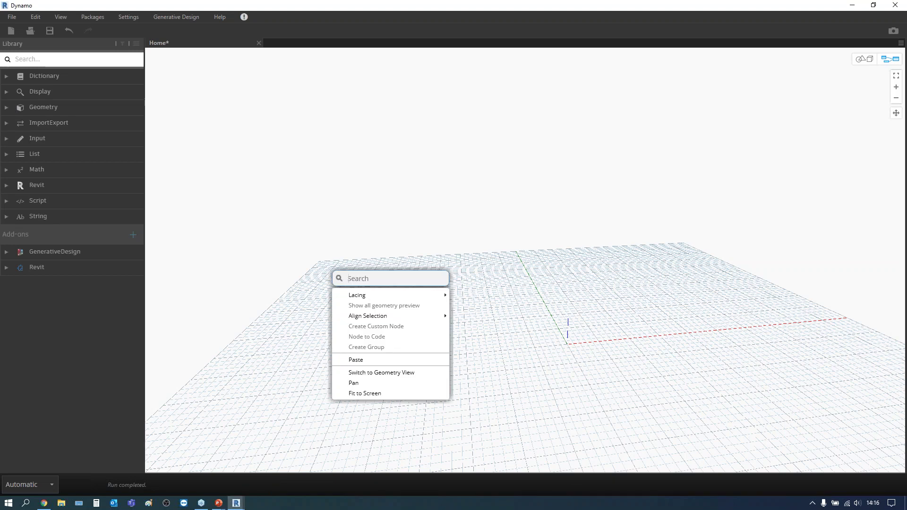
Add a Plane.ByOriginNormal node in the upper left of the canvas.
text(plane)
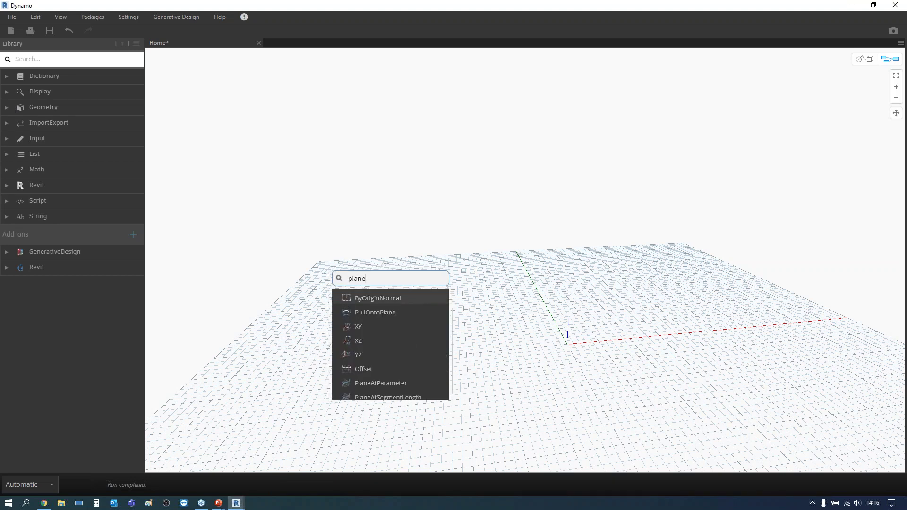
mouse_move(376, 297)
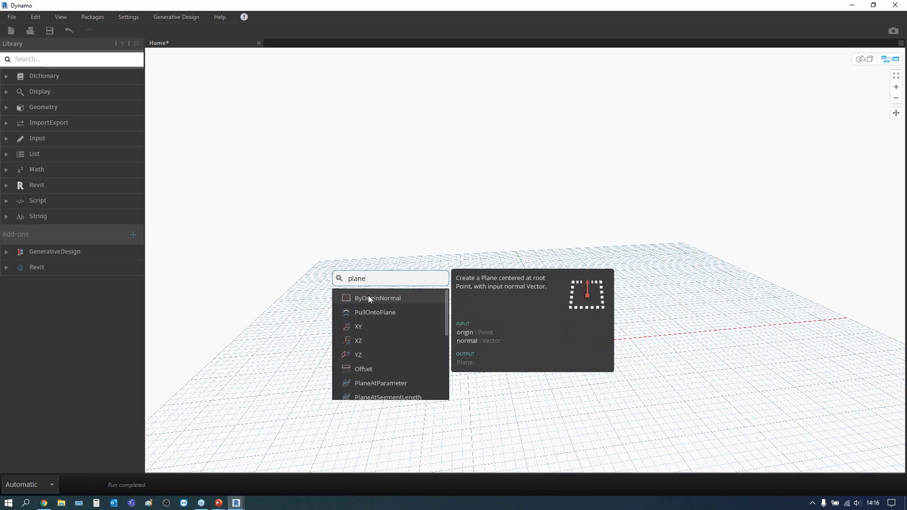
click(370, 298)
drag(393, 304, 316, 226)
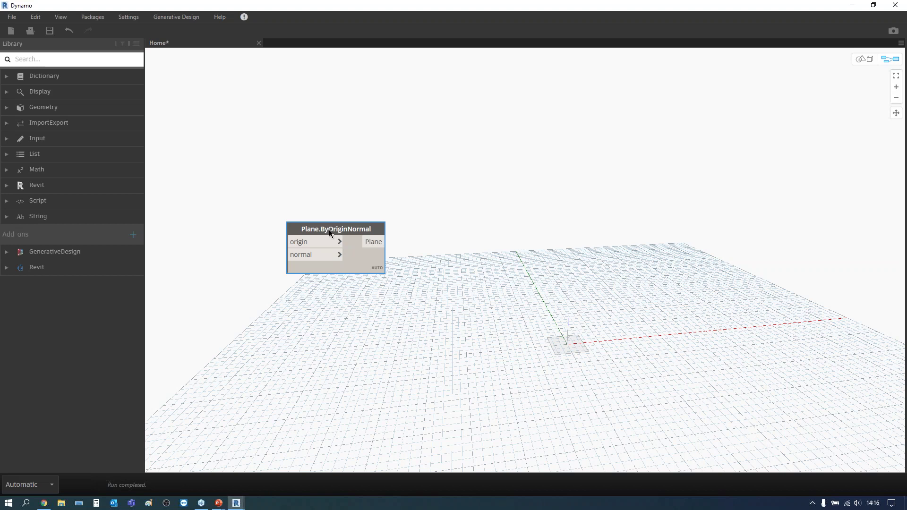
drag(315, 241, 321, 212)
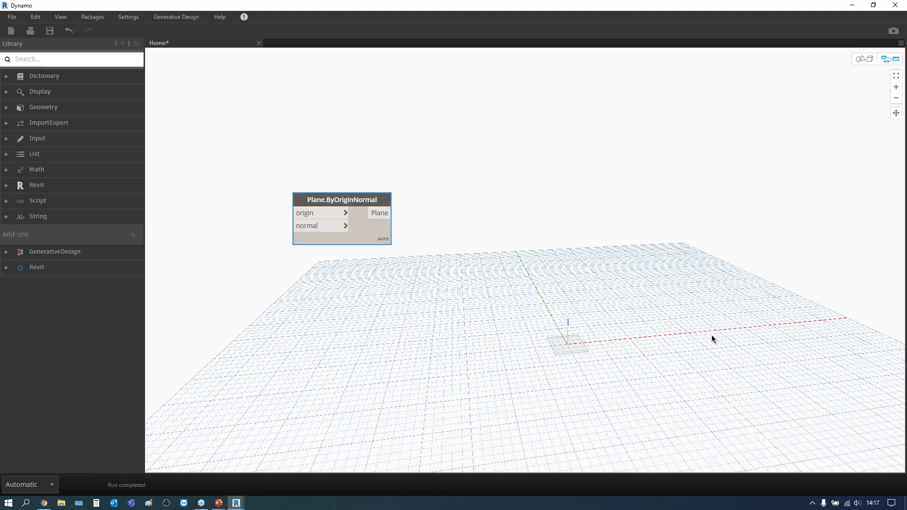
Check the plane in the 3D preview, then reposition the plane node at upper left.
key(ctrl+v)
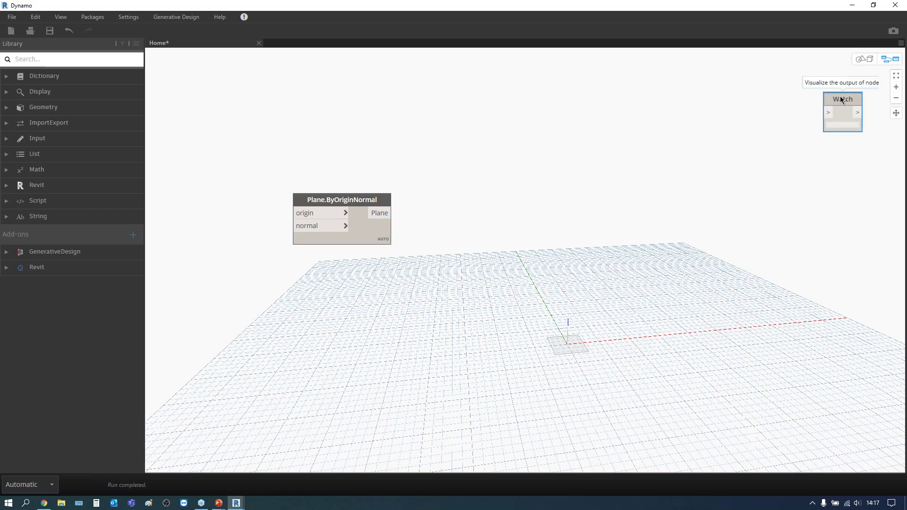
key(Delete)
key(ctrl+b)
middle_drag(622, 366, 605, 406)
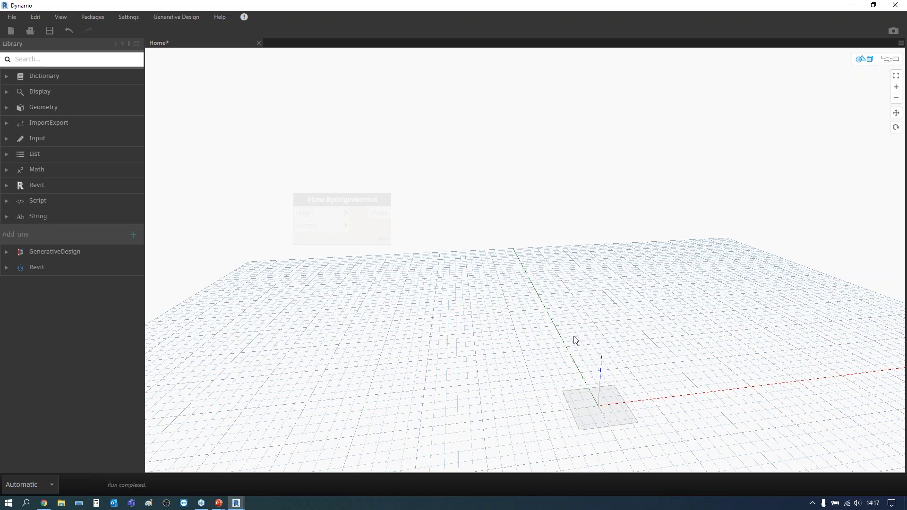
scroll(557, 324, down, 3)
key(ctrl+b)
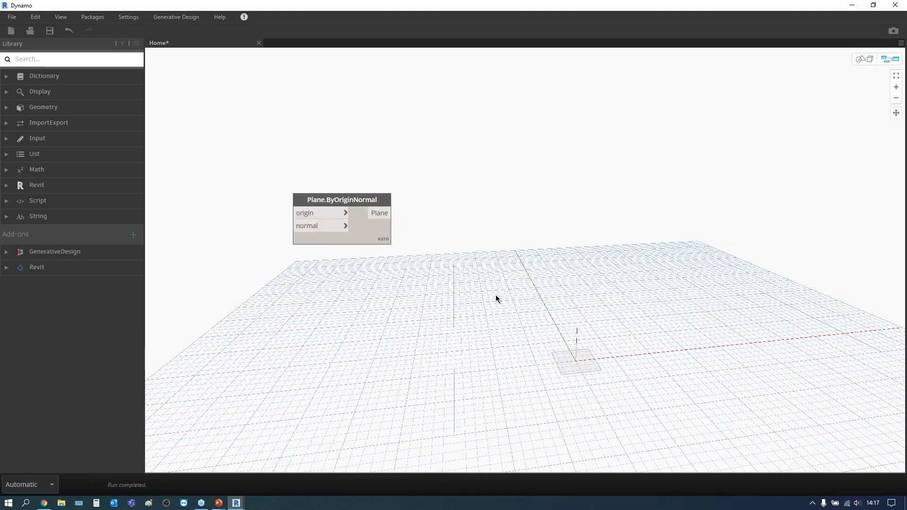
drag(345, 202, 302, 183)
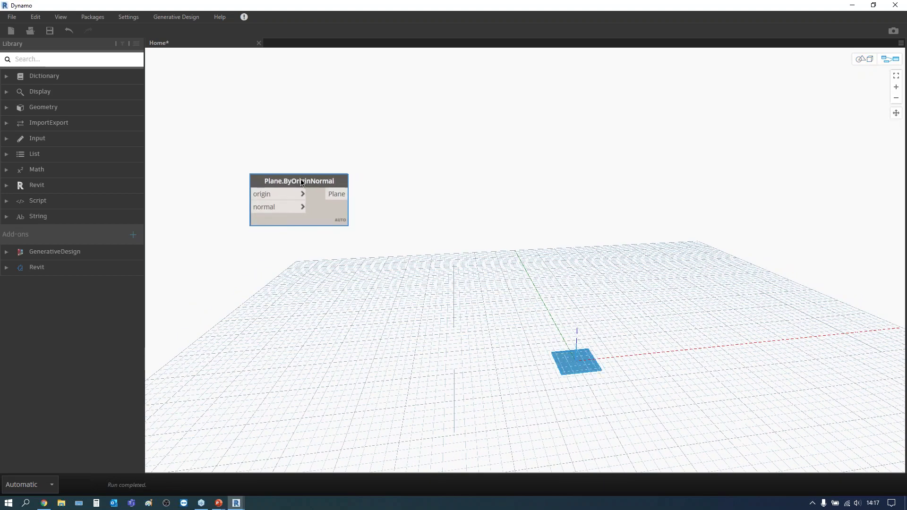
drag(302, 183, 328, 180)
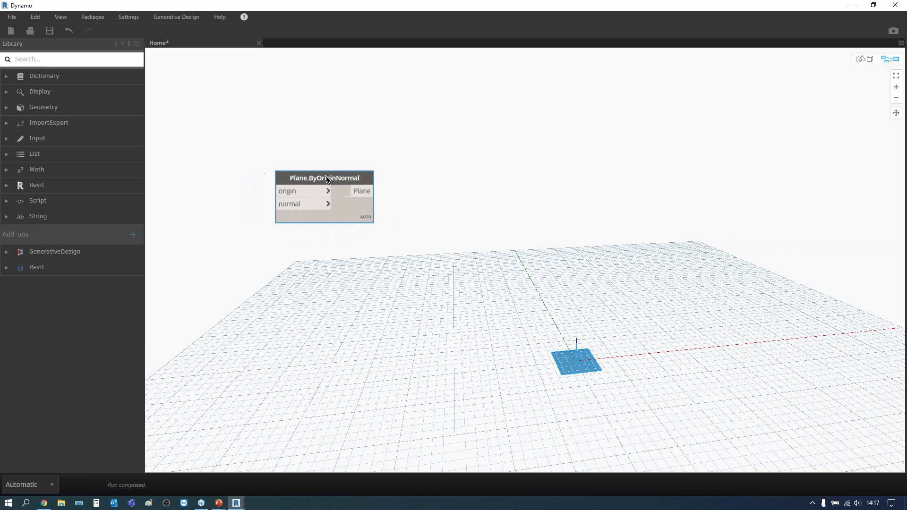
right_click(273, 272)
Add Point.ByCoordinates at top left and wire its point into Plane.ByOriginNormal's origin.
text(point)
click(310, 300)
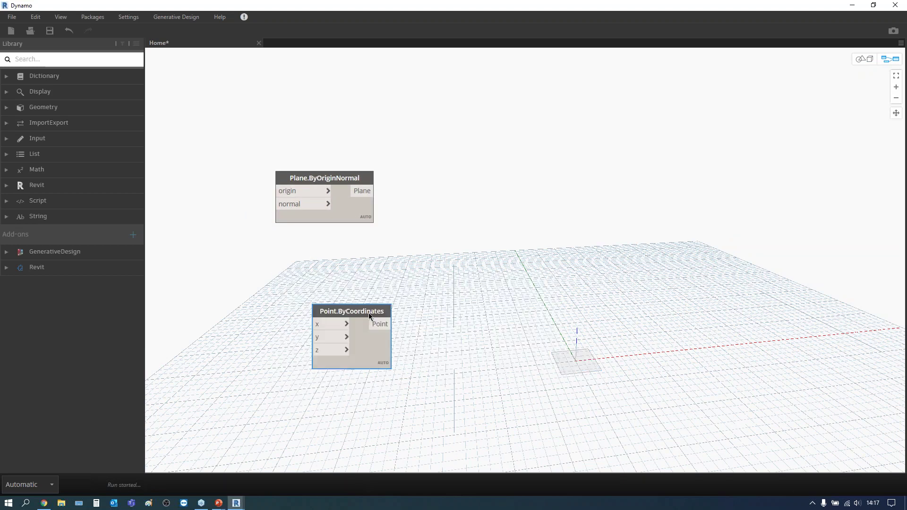
drag(340, 306, 188, 118)
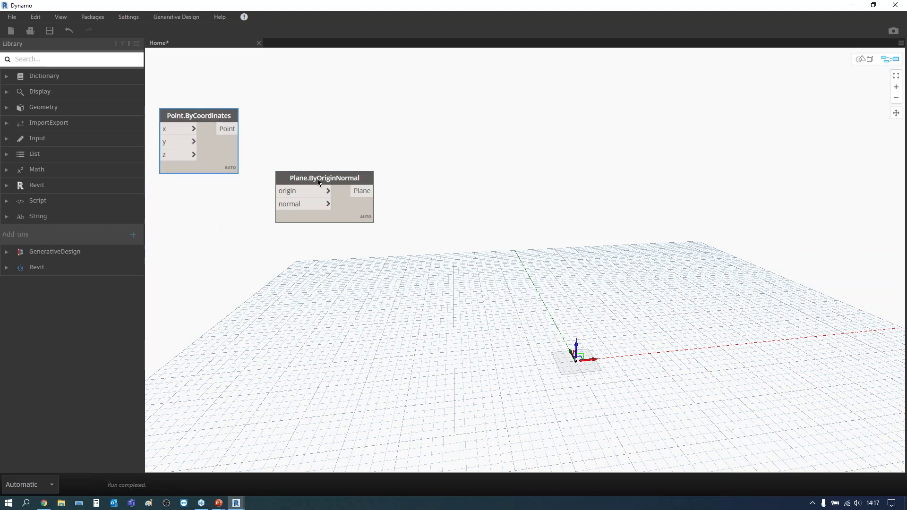
drag(316, 178, 334, 172)
mouse_move(226, 119)
mouse_down()
mouse_move(237, 118)
mouse_move(211, 137)
mouse_up()
mouse_move(205, 163)
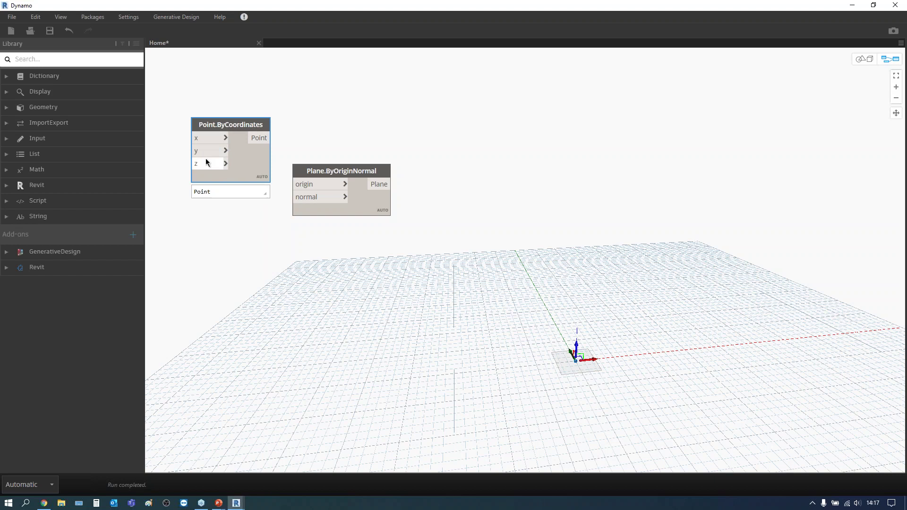
mouse_move(230, 124)
mouse_down()
mouse_move(215, 120)
mouse_move(299, 183)
mouse_up()
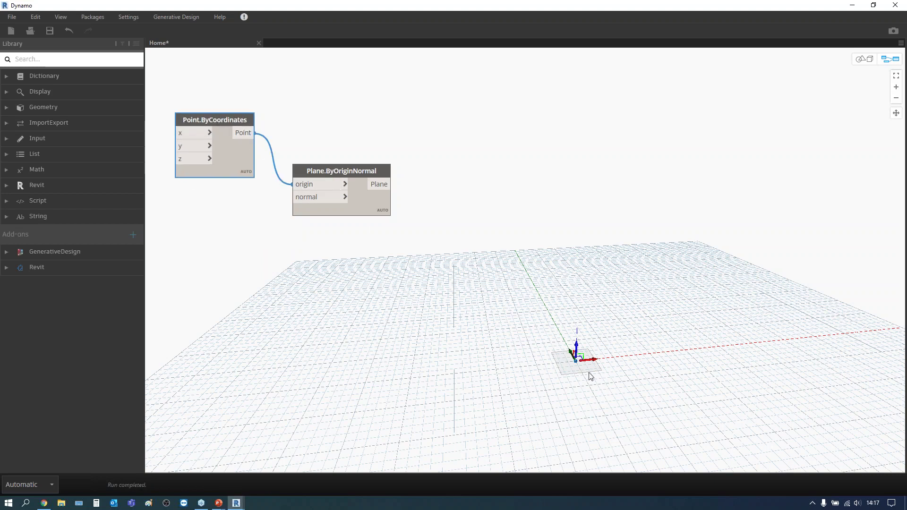
click(565, 397)
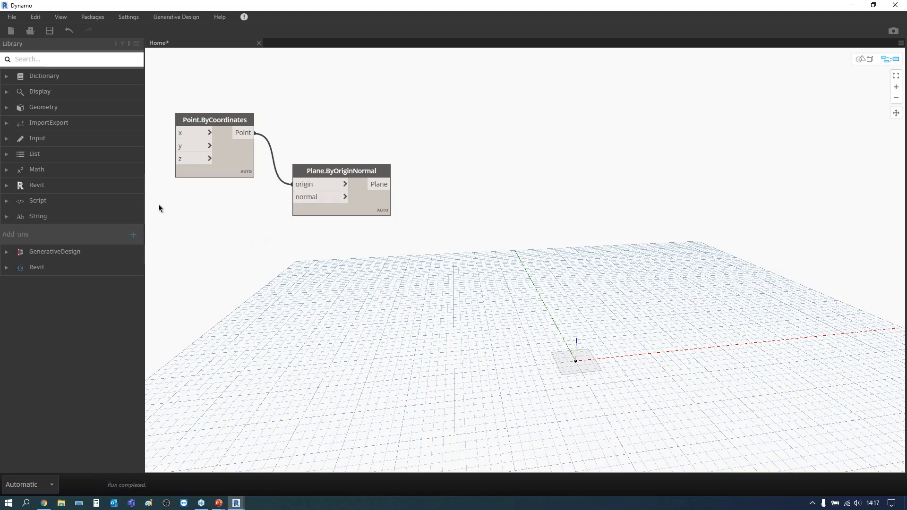
Add Vector.XAxis, YAxis and ZAxis nodes from Geometry > Abstract > Vector and spread them out.
click(6, 109)
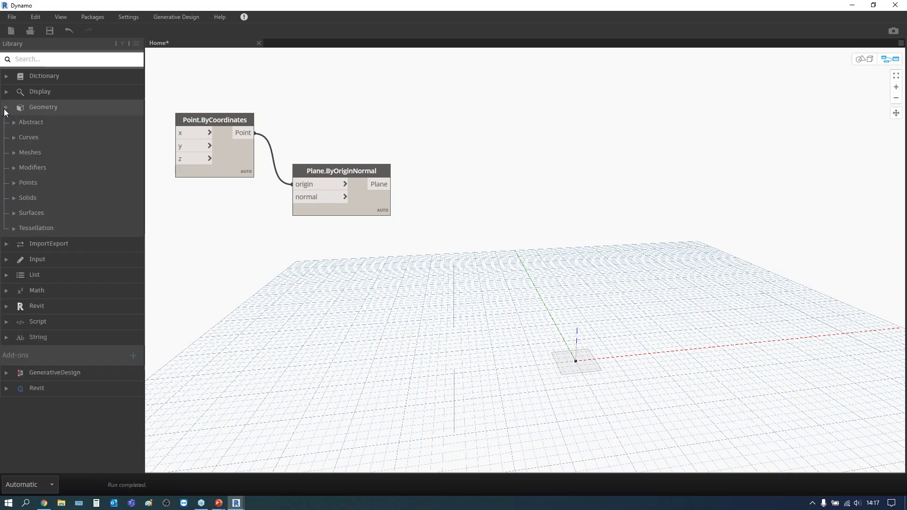
click(14, 122)
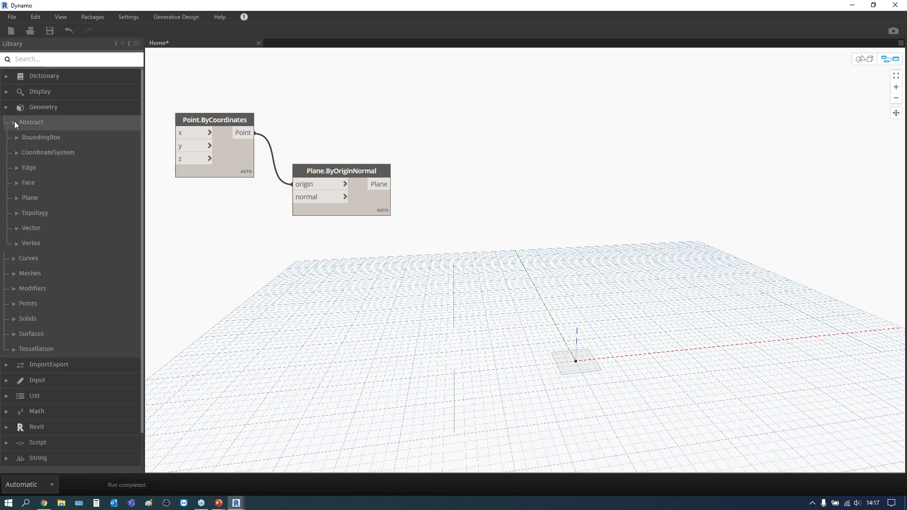
click(17, 228)
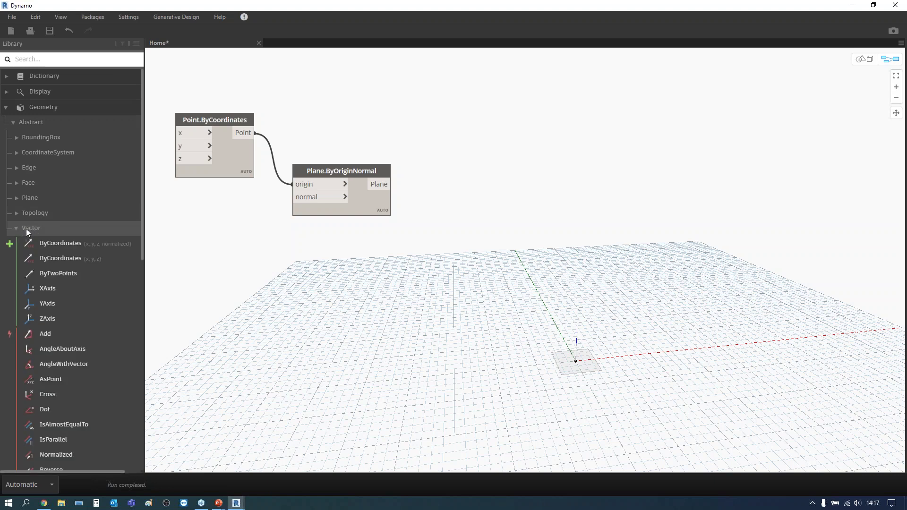
click(55, 290)
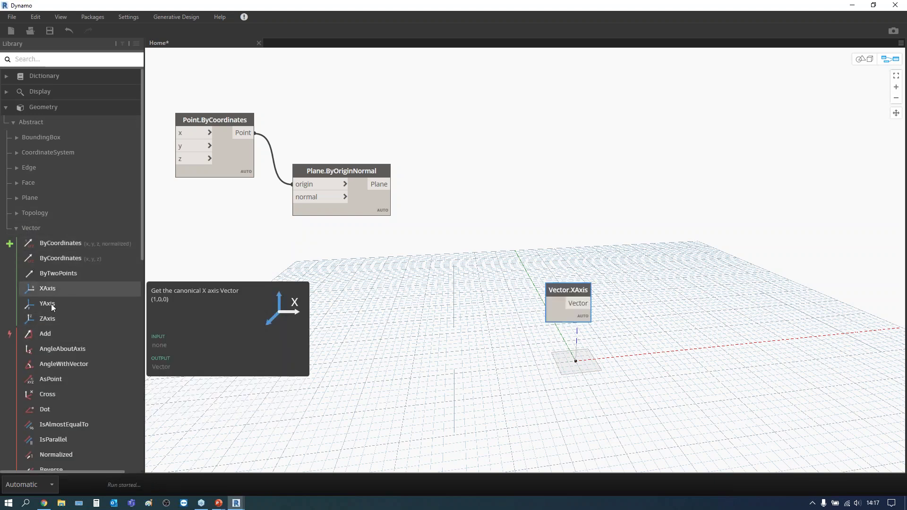
click(45, 305)
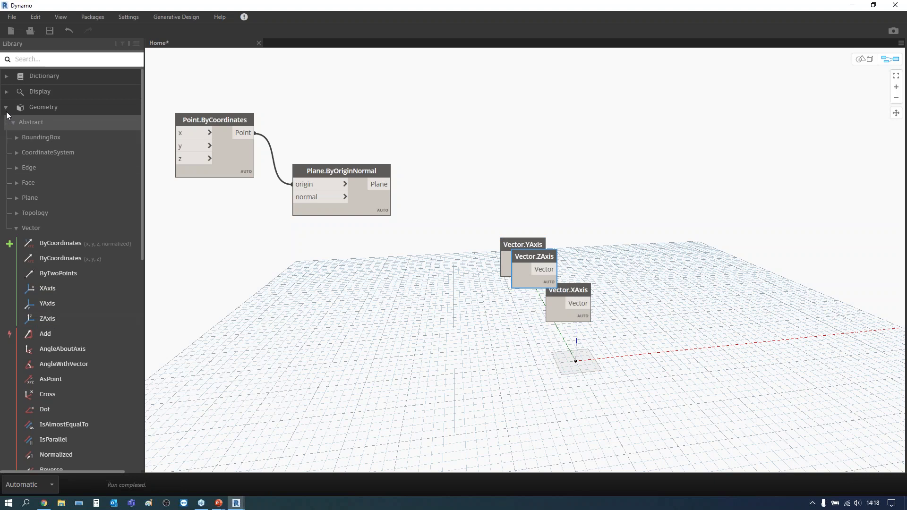
click(7, 107)
drag(534, 256, 375, 310)
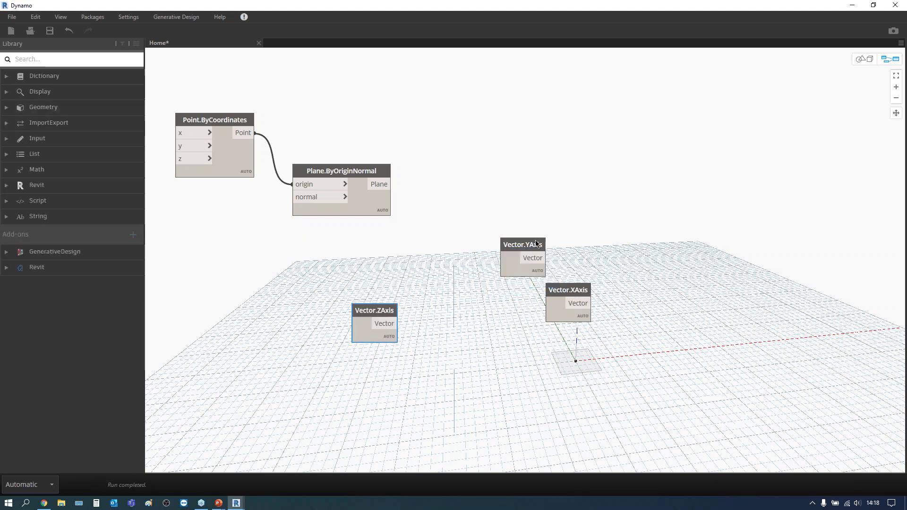
drag(531, 241, 302, 260)
drag(565, 291, 384, 263)
drag(287, 268, 243, 303)
mouse_move(391, 268)
mouse_down()
mouse_move(200, 236)
mouse_move(292, 197)
mouse_up()
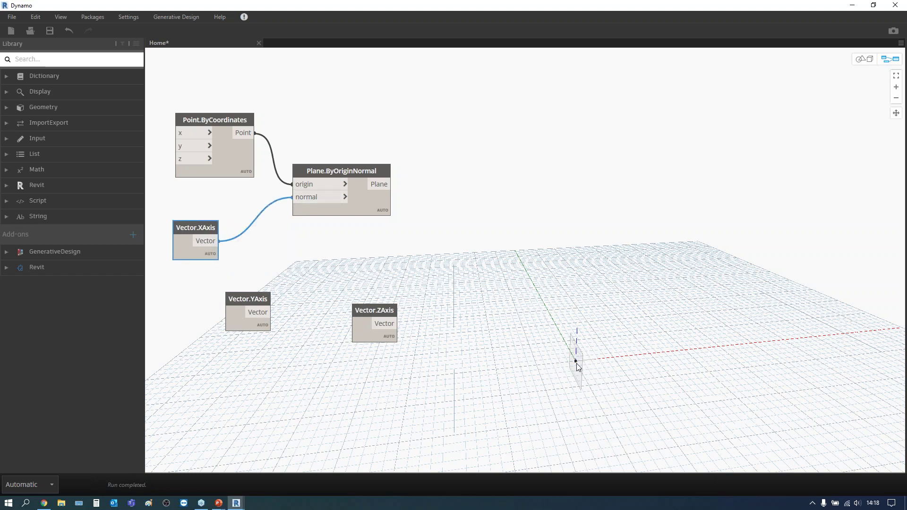
Wire Vector.ZAxis into the plane's normal and delete the unused X and Y axis nodes.
drag(272, 312, 292, 197)
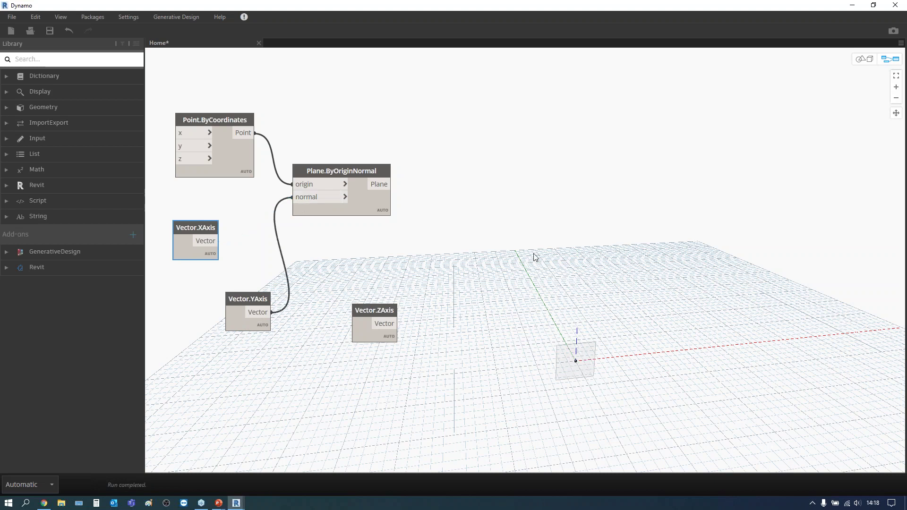
drag(398, 324, 293, 197)
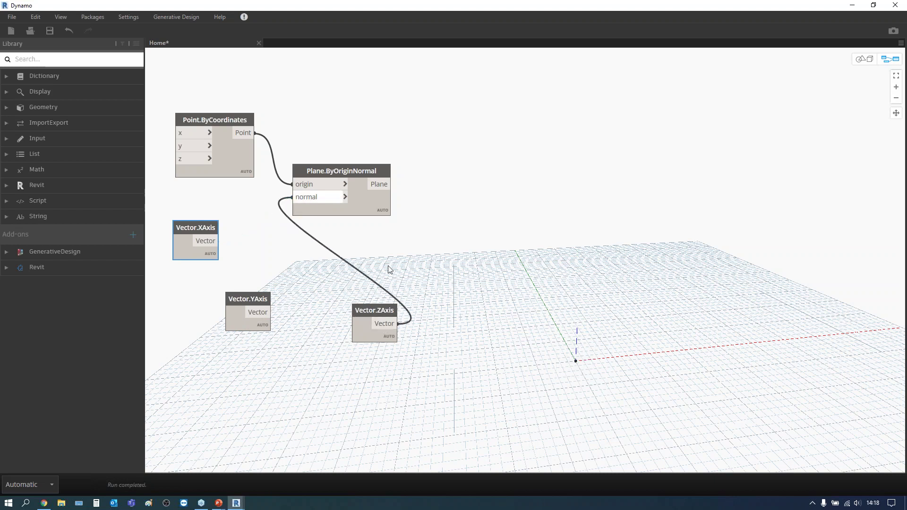
drag(257, 360, 174, 222)
key(Delete)
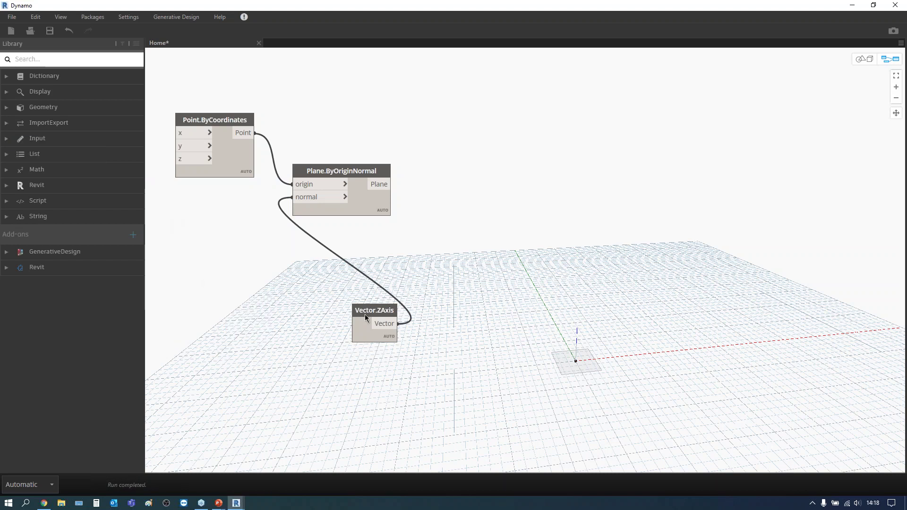
drag(365, 314, 206, 220)
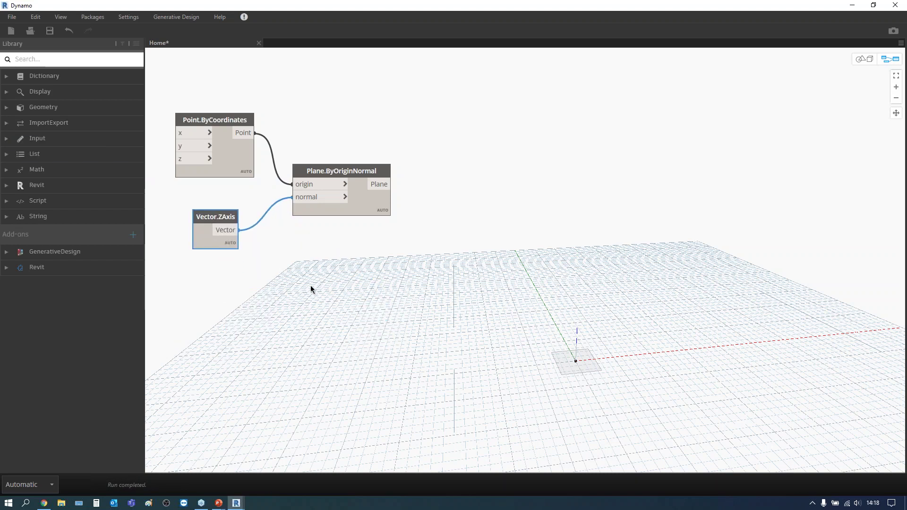
click(355, 284)
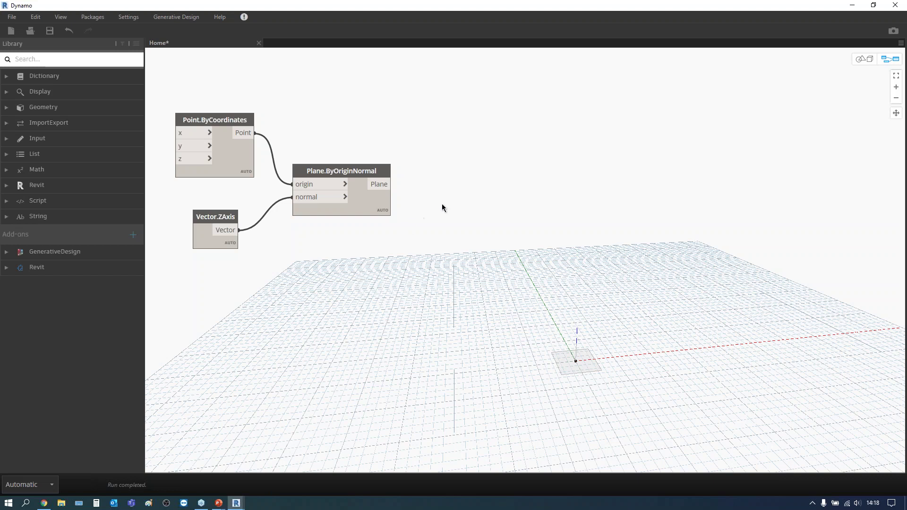
Add a Circle.ByPlaneRadius node fed by the plane output.
right_click(462, 206)
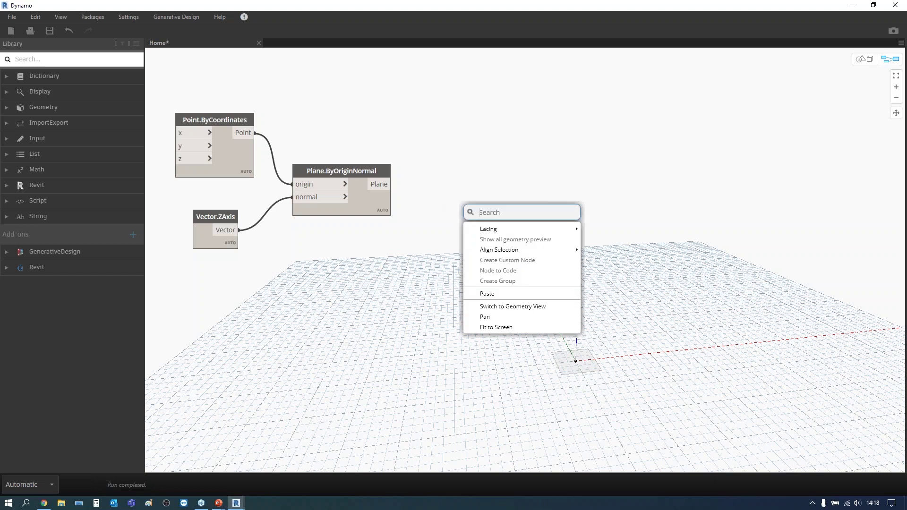
text(circle)
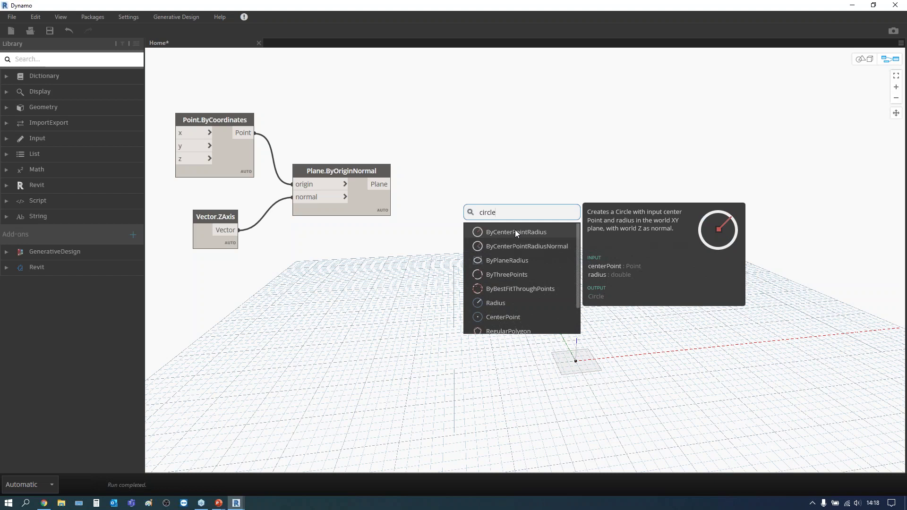
click(495, 264)
drag(511, 269, 444, 166)
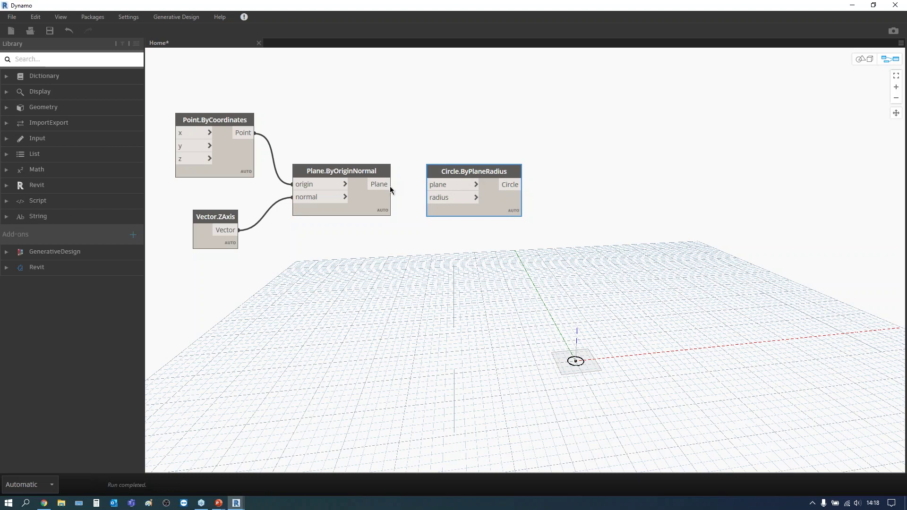
click(388, 185)
click(430, 185)
drag(458, 171, 471, 171)
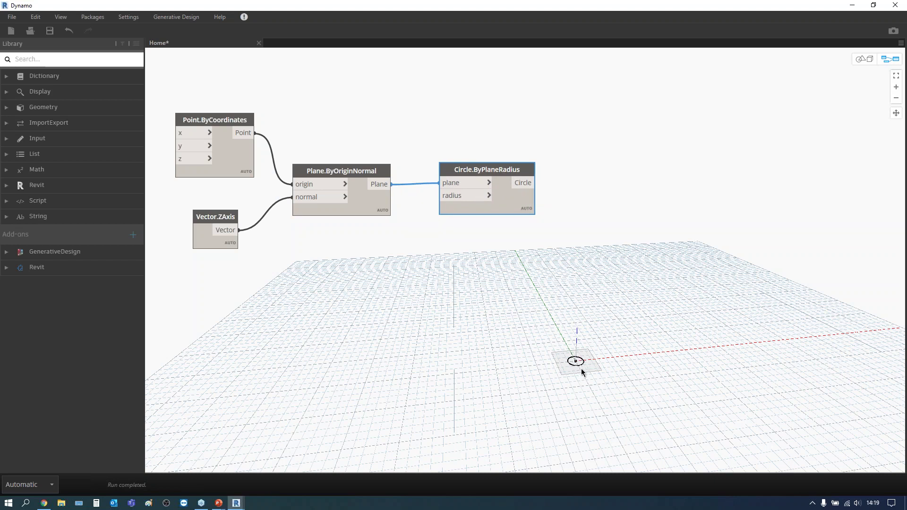
Zoom and orbit the 3D preview around the circle, then return to graph editing.
key(ctrl+b)
scroll(533, 363, up, 1)
scroll(542, 368, up, 1)
right_drag(542, 368, 554, 327)
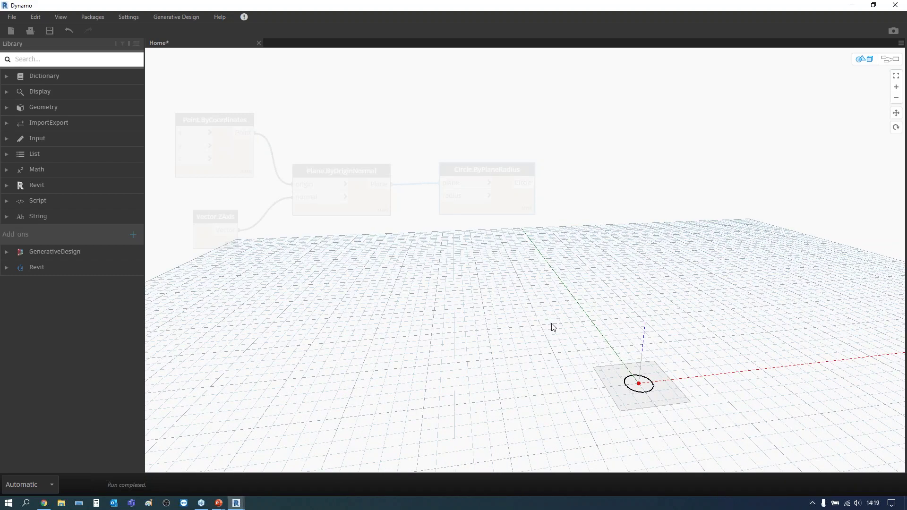
key(ctrl+b)
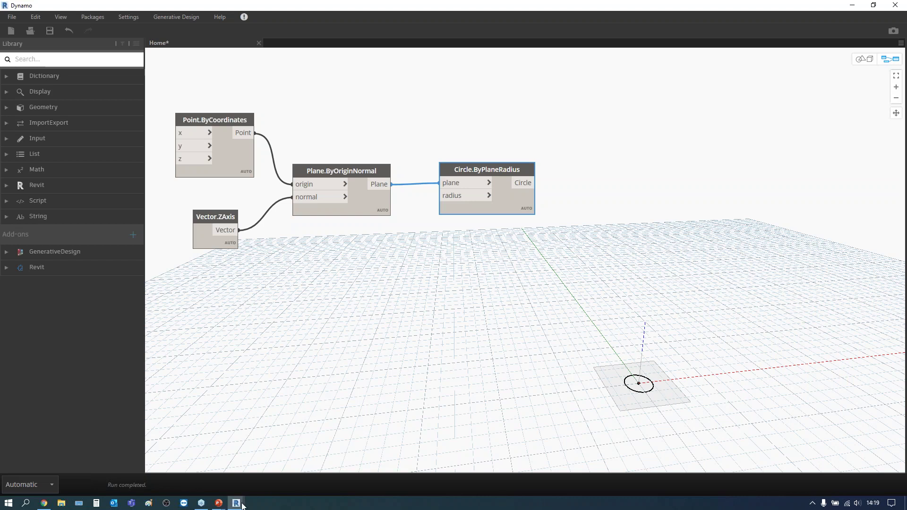
mouse_move(235, 503)
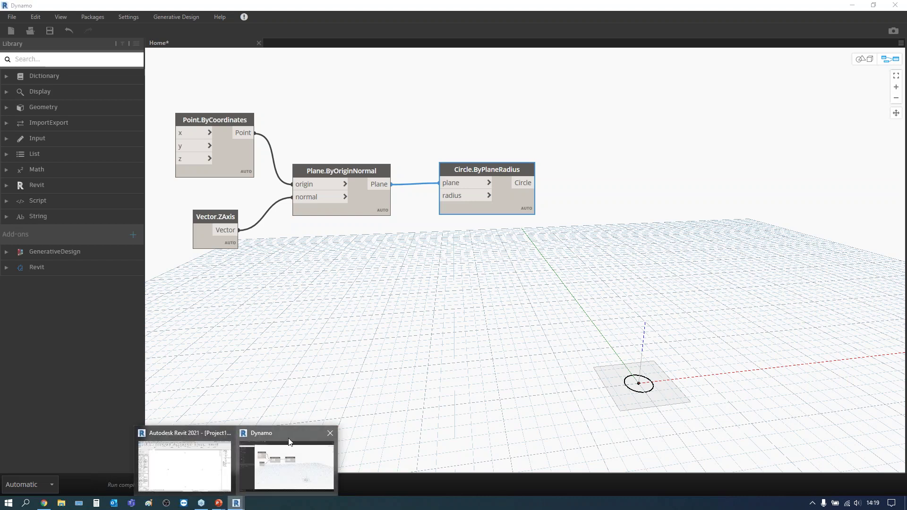
click(289, 454)
click(852, 5)
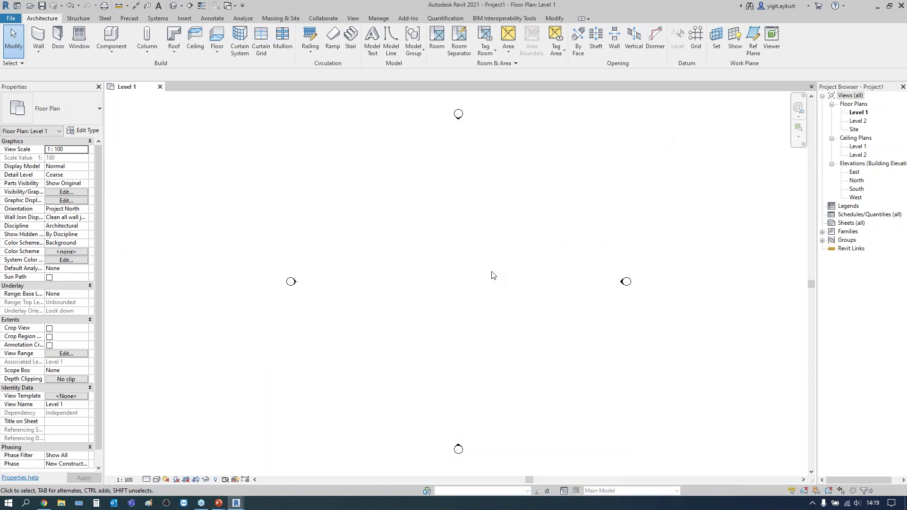
key(u)
key(n)
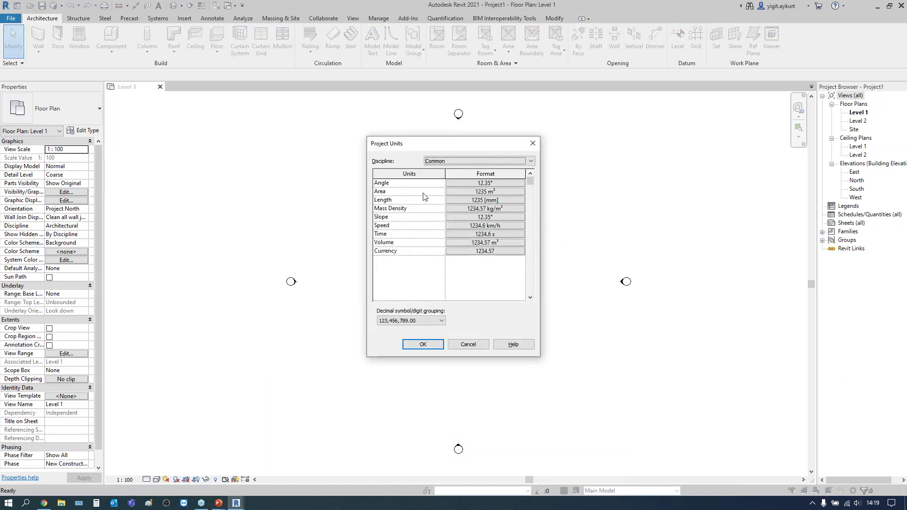
click(532, 143)
mouse_move(236, 504)
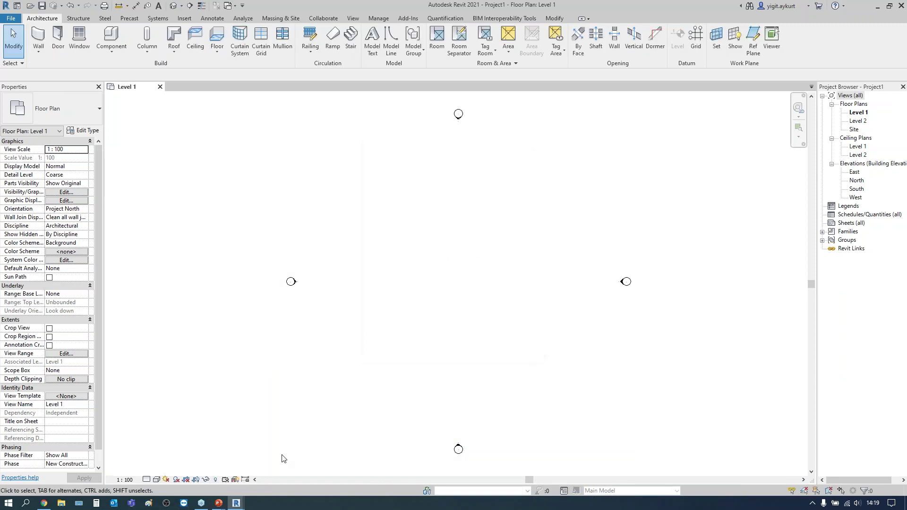
click(249, 482)
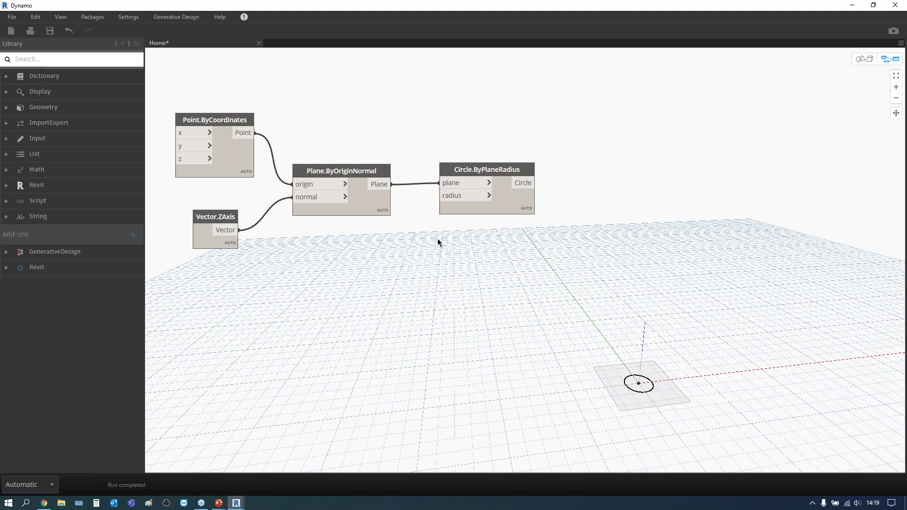
Add a distance-variant Curve.Extrude node beside the Circle.ByPlaneRadius node.
drag(460, 169, 444, 171)
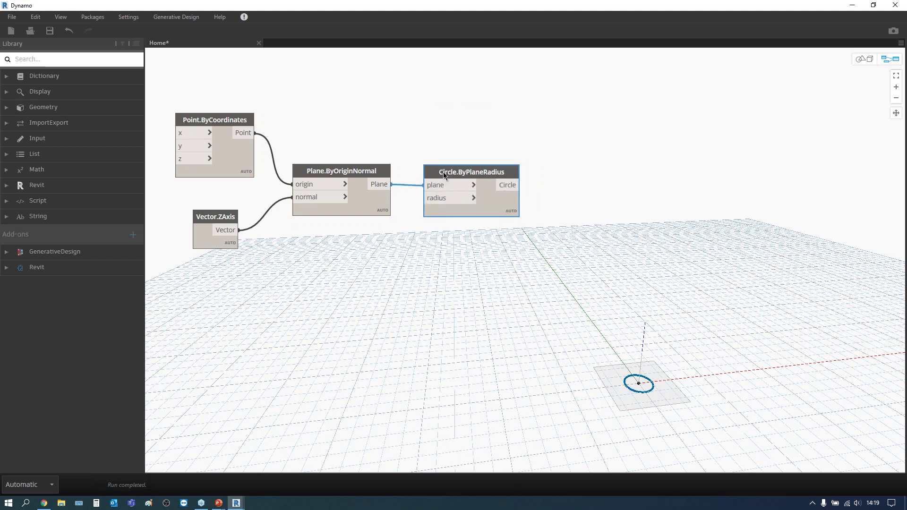
click(617, 251)
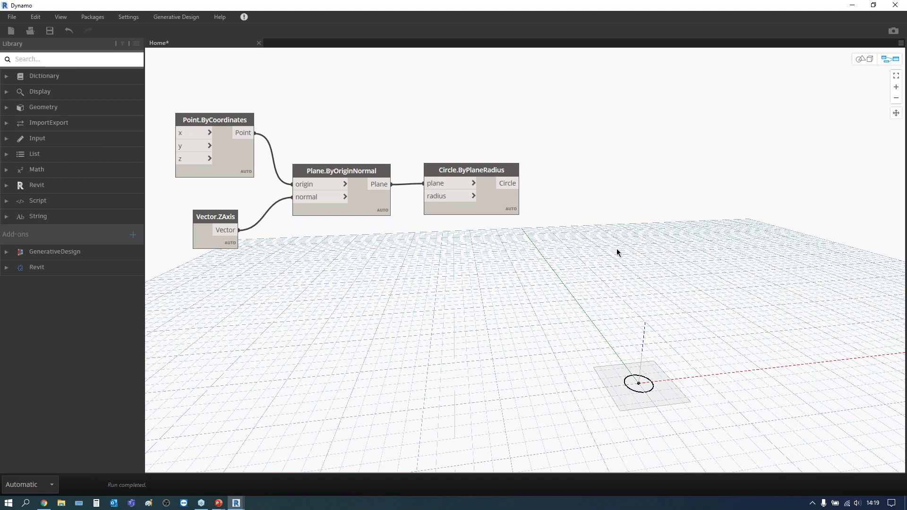
right_click(617, 253)
text(extrude)
mouse_move(669, 281)
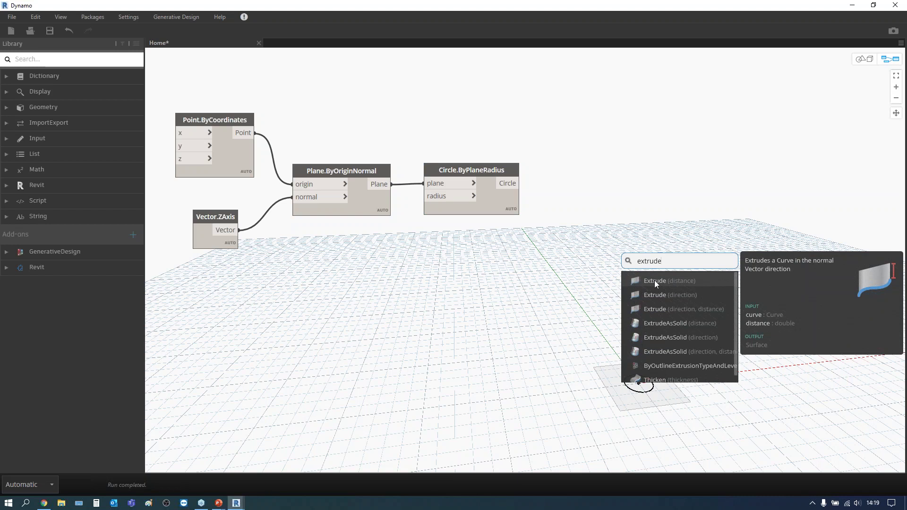
click(655, 282)
drag(658, 282, 579, 169)
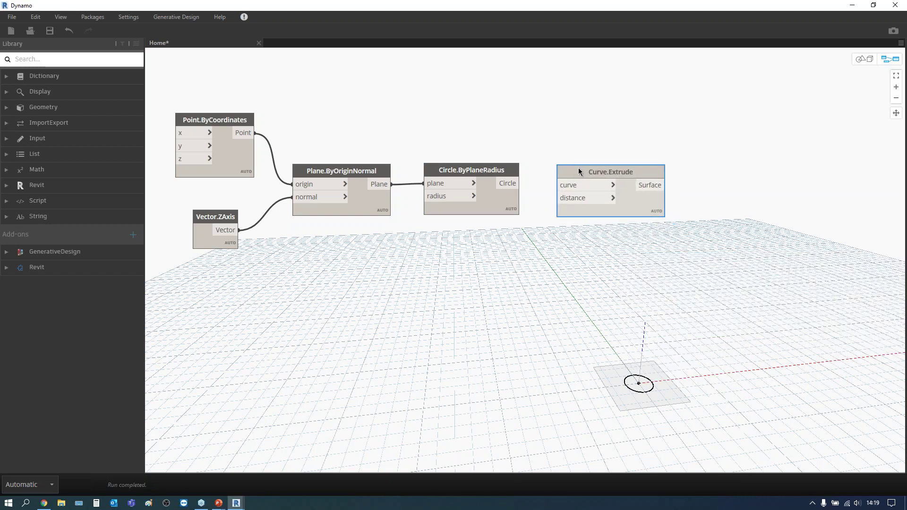
drag(578, 168, 581, 167)
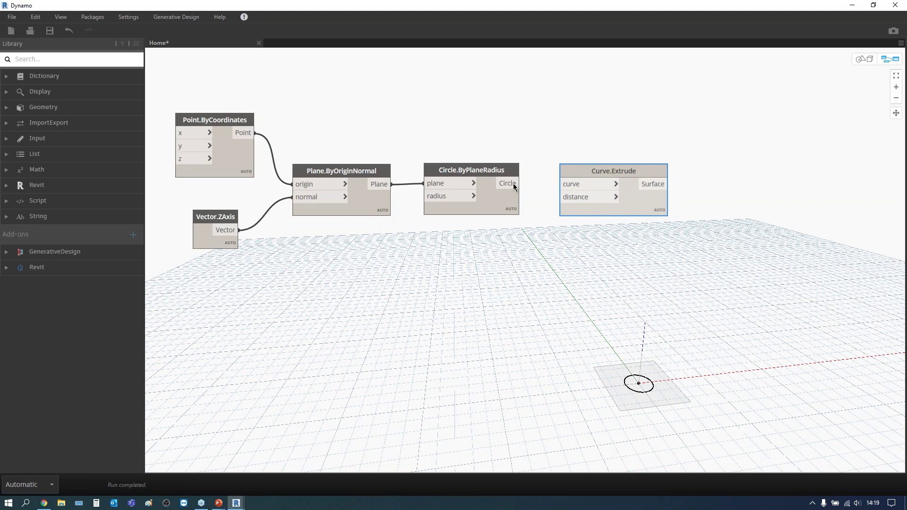
Feed the circle into Curve.Extrude's curve input, producing a short cylindrical surface.
click(572, 189)
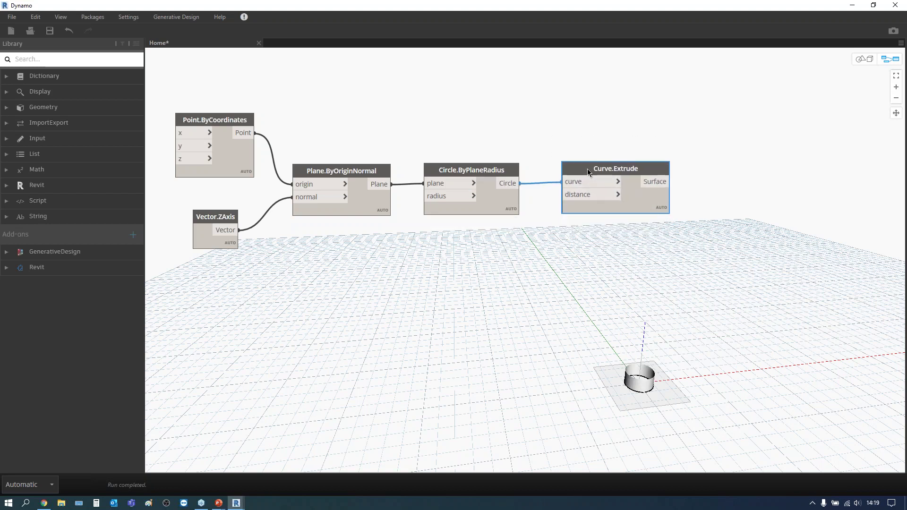
drag(586, 170, 587, 169)
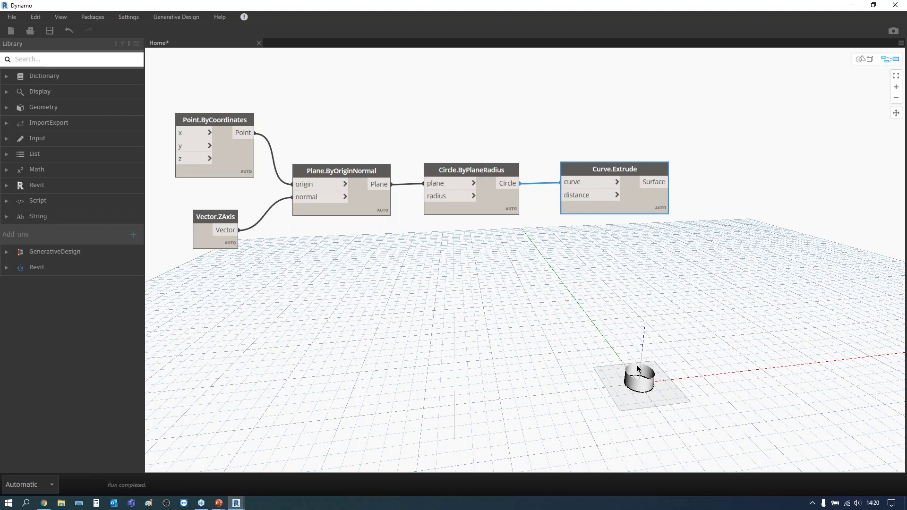
click(544, 310)
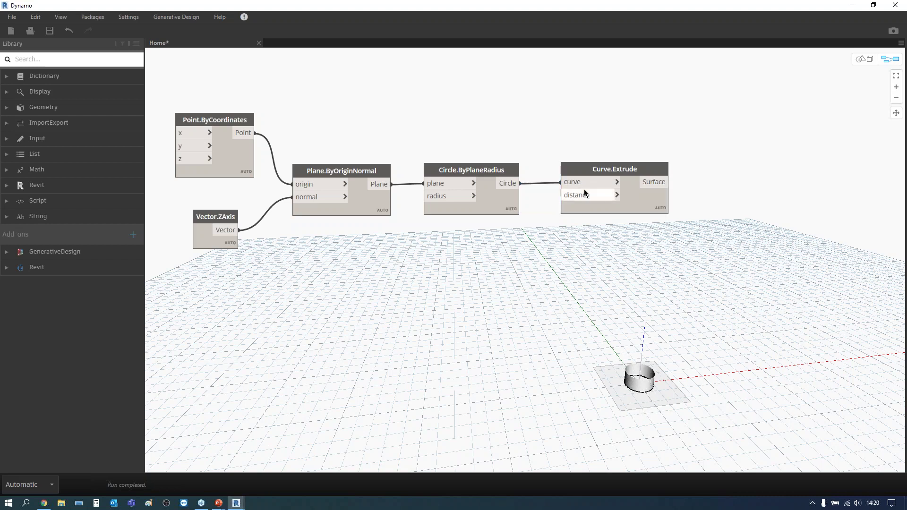
drag(581, 169, 572, 169)
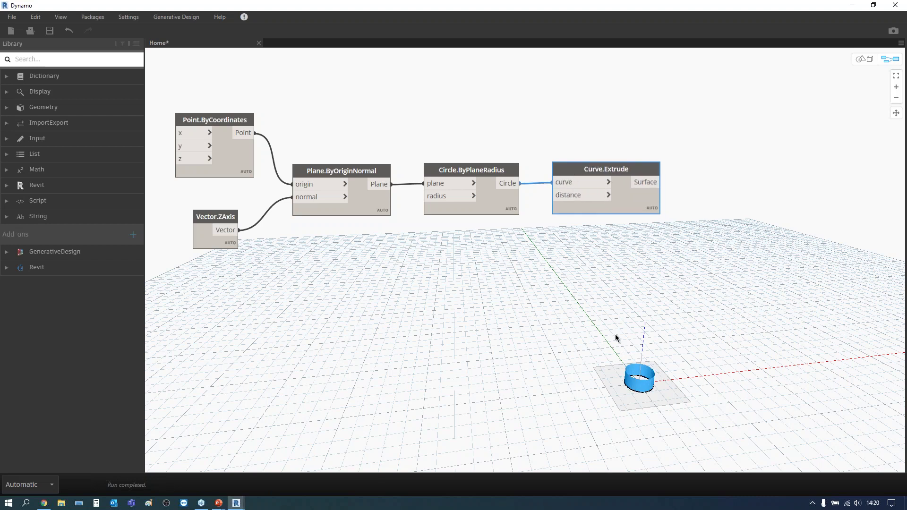
click(596, 291)
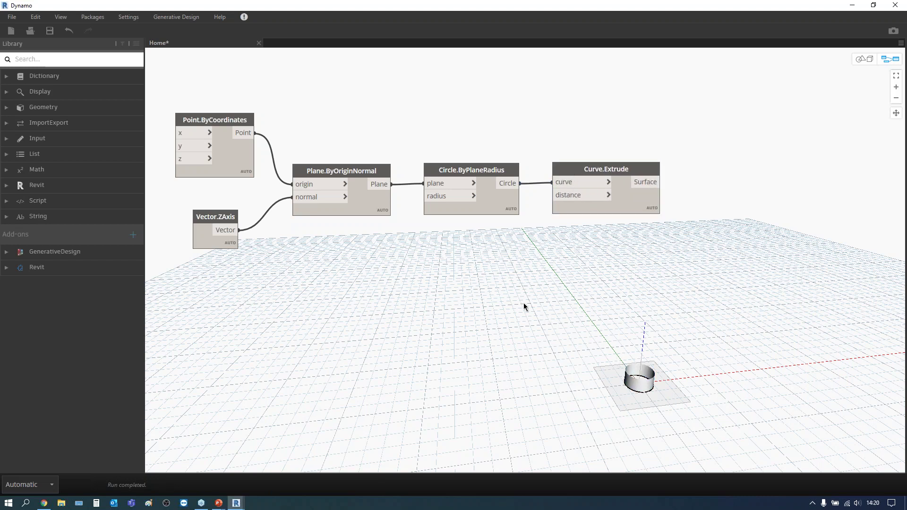
click(33, 58)
Add both Surface.Thicken variants from a 'thick' library search and arrange them beside Curve.Extrude.
text(th)
text(ich)
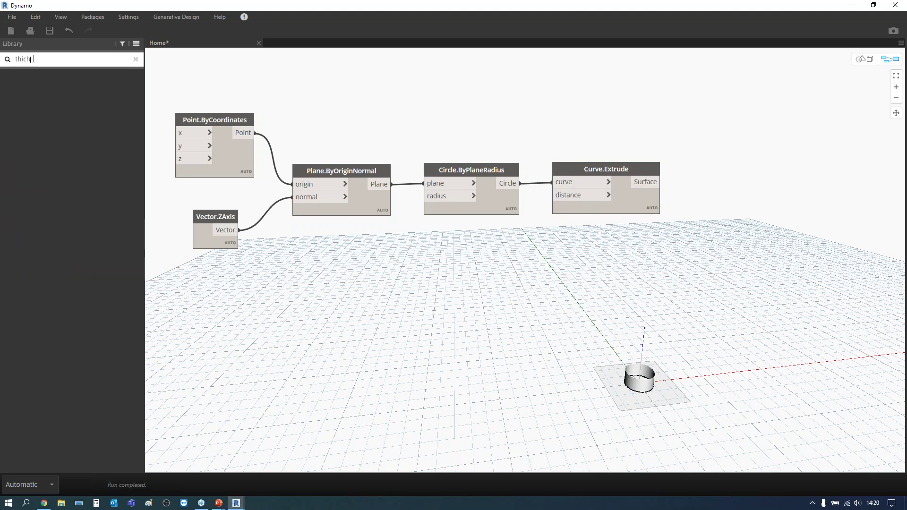
key(BackSpace)
text(k)
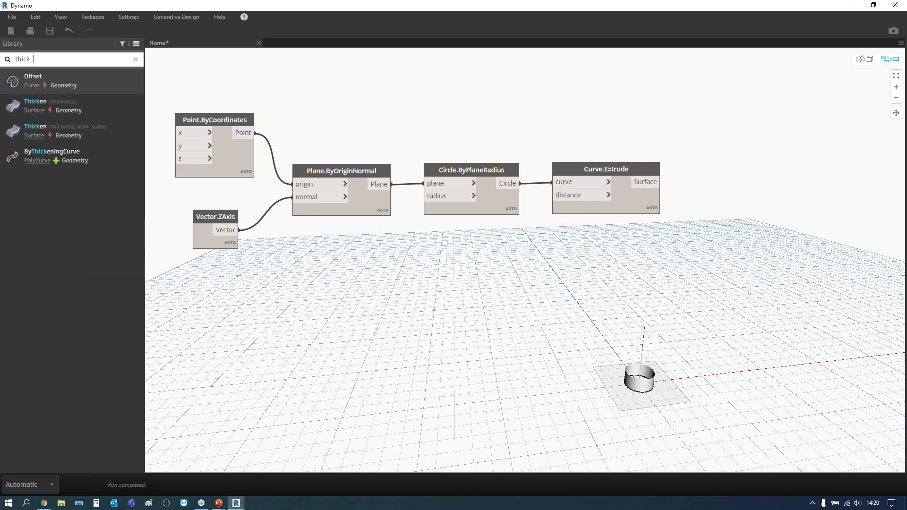
click(39, 107)
click(36, 127)
click(404, 370)
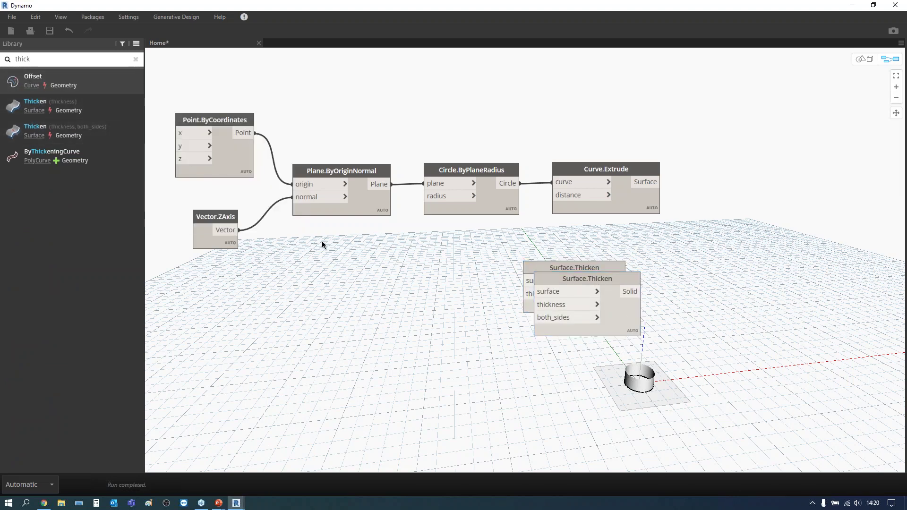
click(136, 59)
drag(571, 268, 752, 156)
mouse_move(613, 273)
mouse_down()
mouse_move(803, 231)
mouse_move(803, 220)
mouse_up()
drag(753, 193, 760, 163)
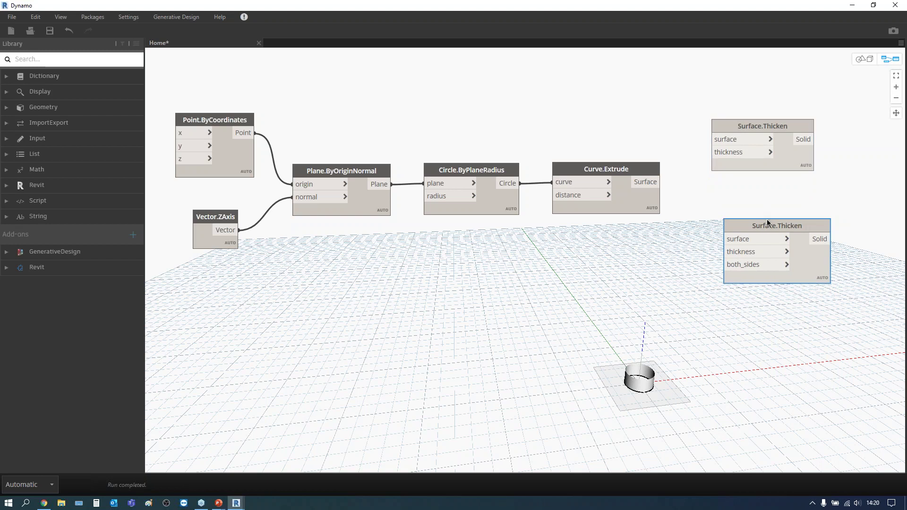
drag(761, 224, 748, 194)
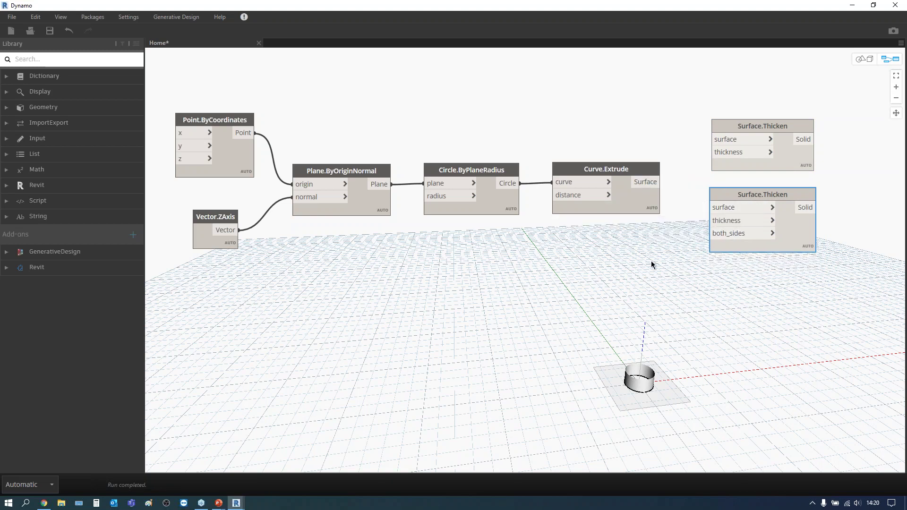
Wire the extruded surface into the three-input Surface.Thicken, forming a thick ring.
drag(662, 182, 718, 209)
click(719, 209)
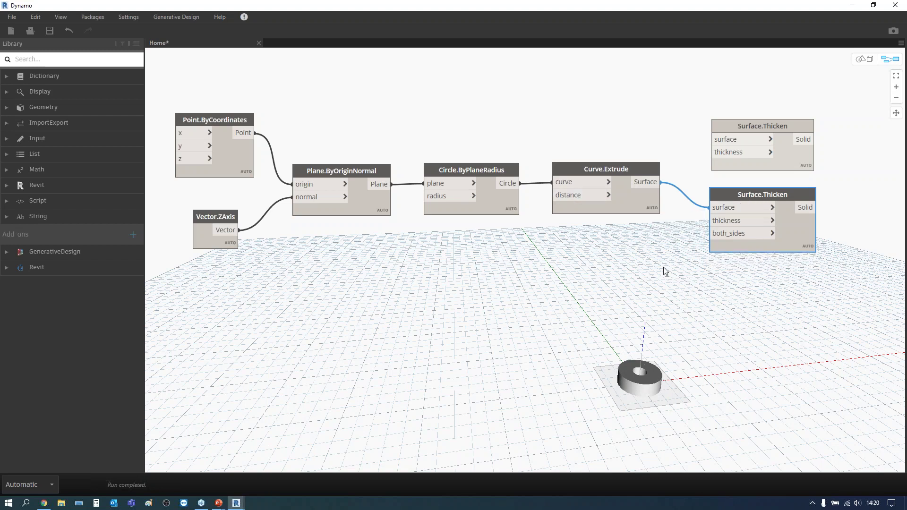
right_click(549, 282)
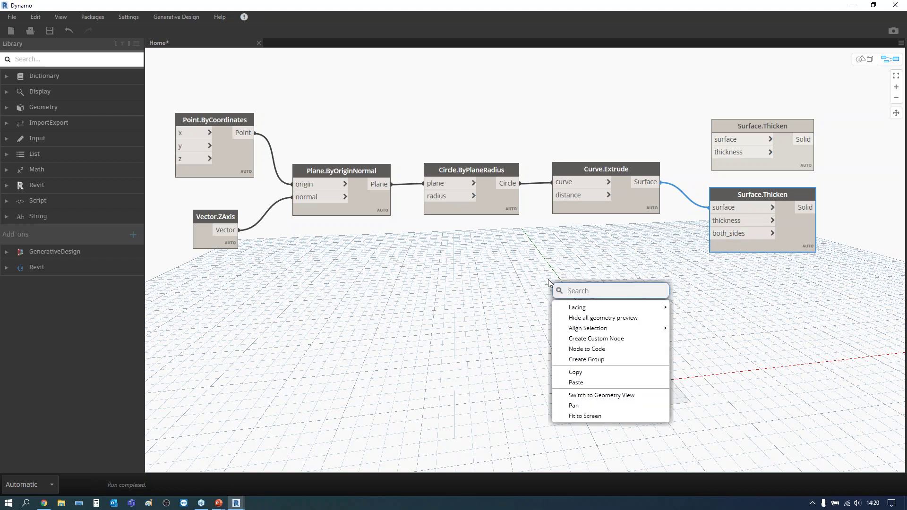
click(685, 265)
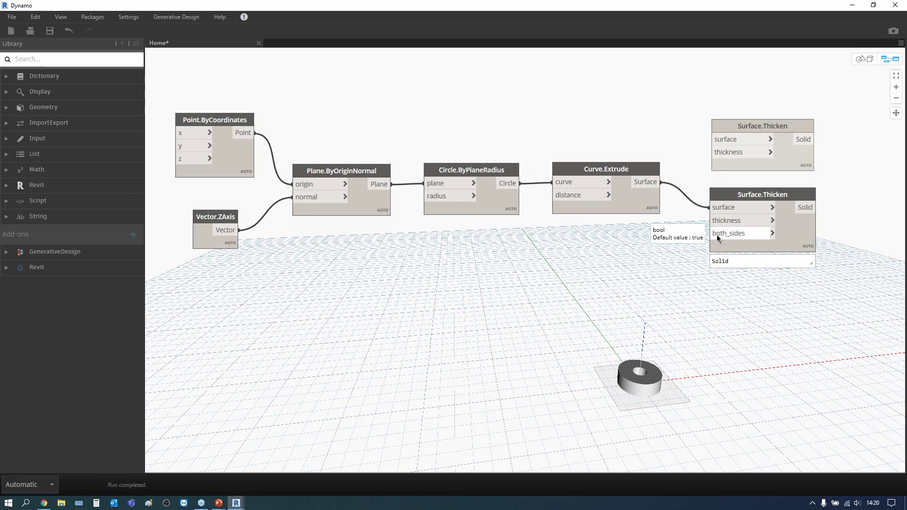
right_click(631, 280)
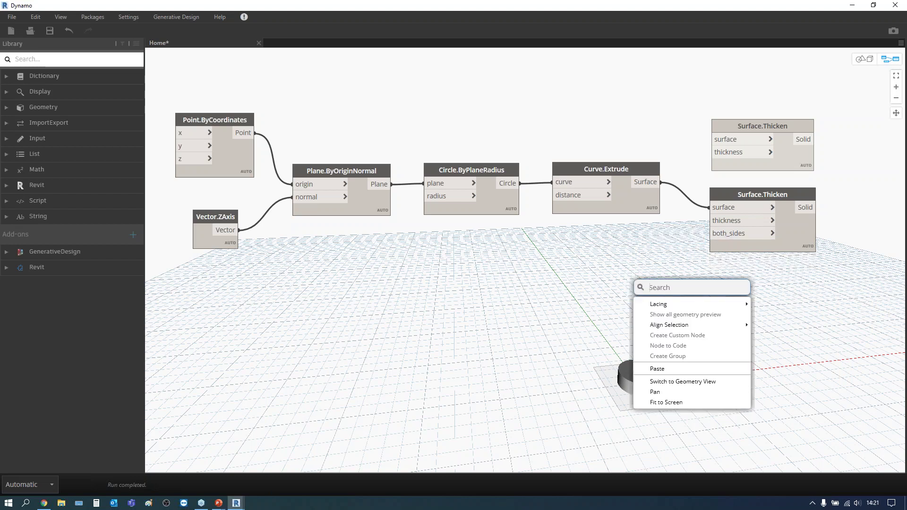
Add a Boolean node wired into Thicken's both_sides input and set it to True.
text(Solid)
key(Escape)
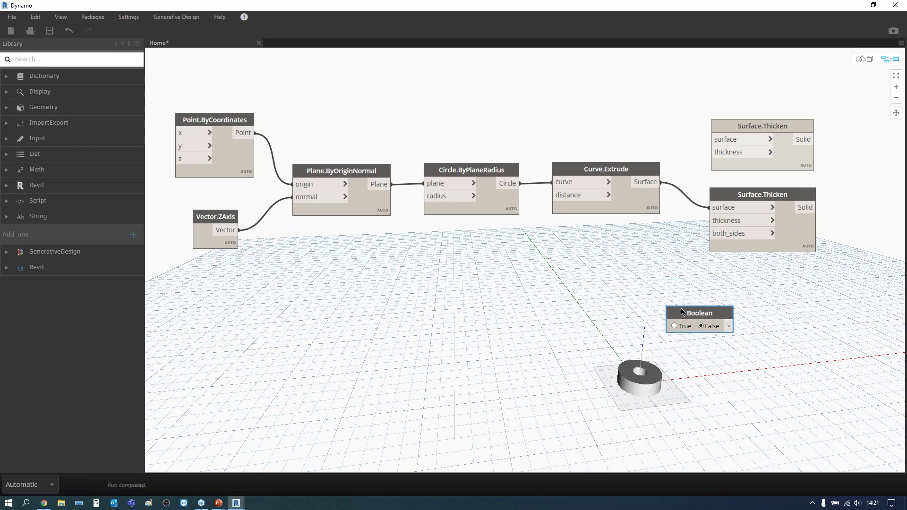
drag(626, 268, 600, 246)
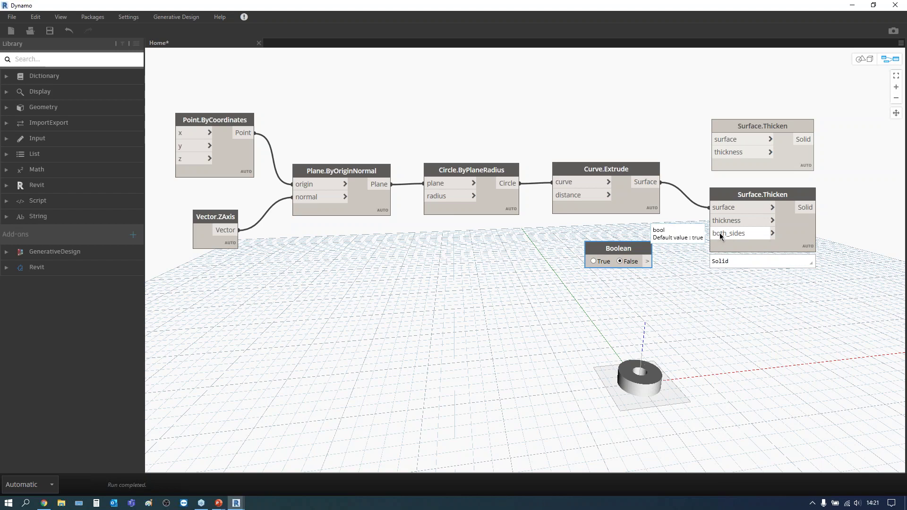
click(653, 262)
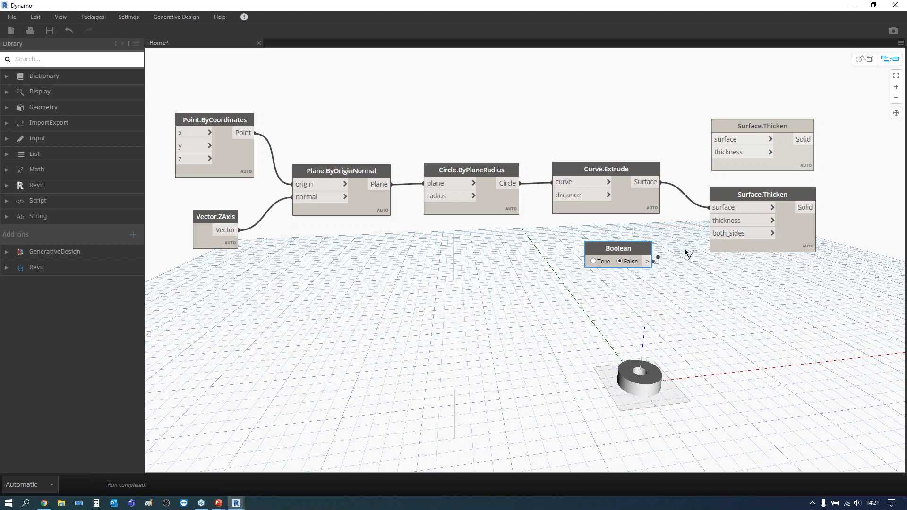
click(719, 237)
click(648, 261)
click(714, 234)
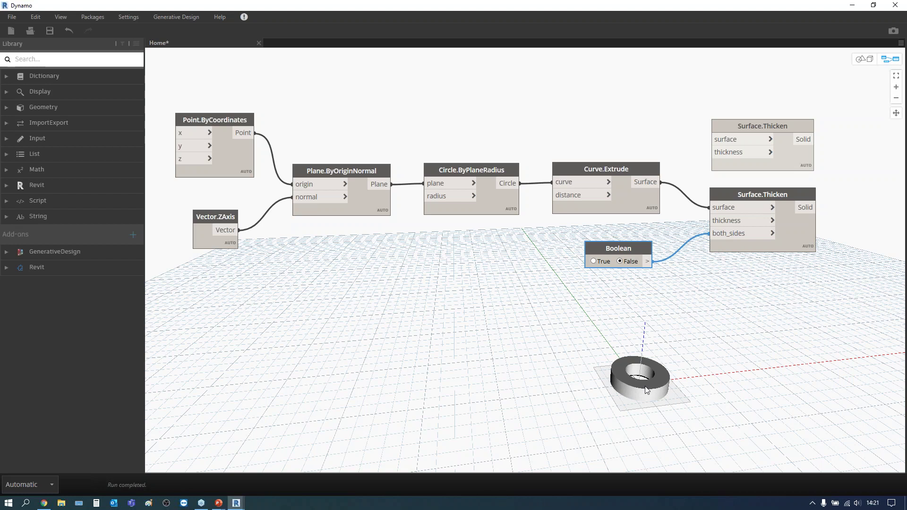
click(593, 261)
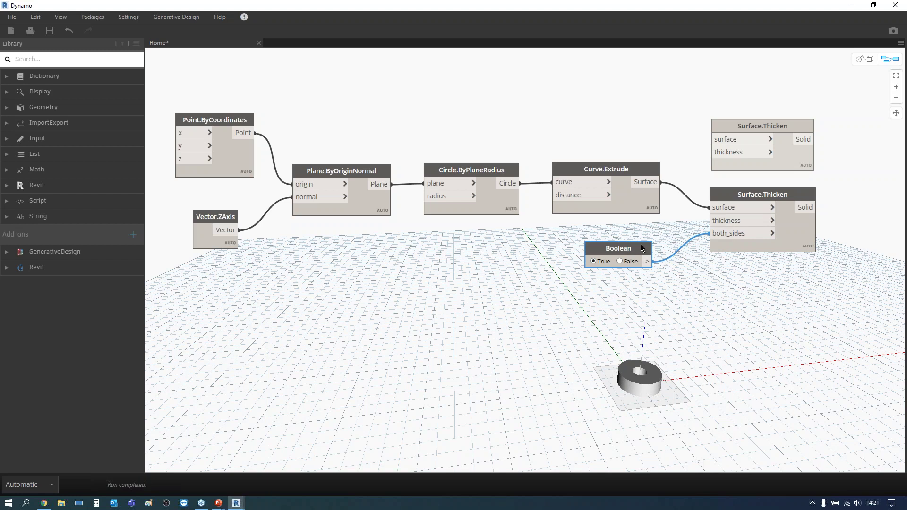
Delete the Boolean and bottom Thicken, feeding the extruded surface into the remaining Surface.Thicken.
key(Delete)
click(762, 123)
click(646, 182)
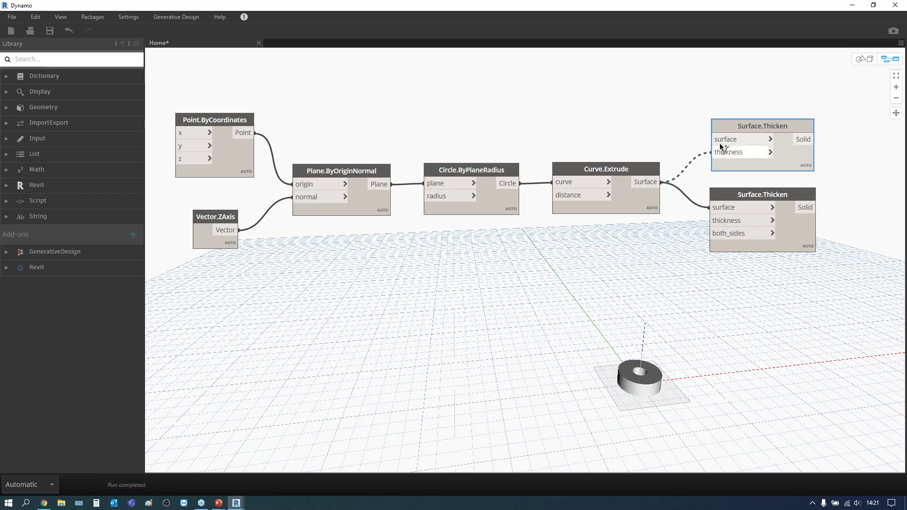
click(719, 140)
click(735, 204)
key(Delete)
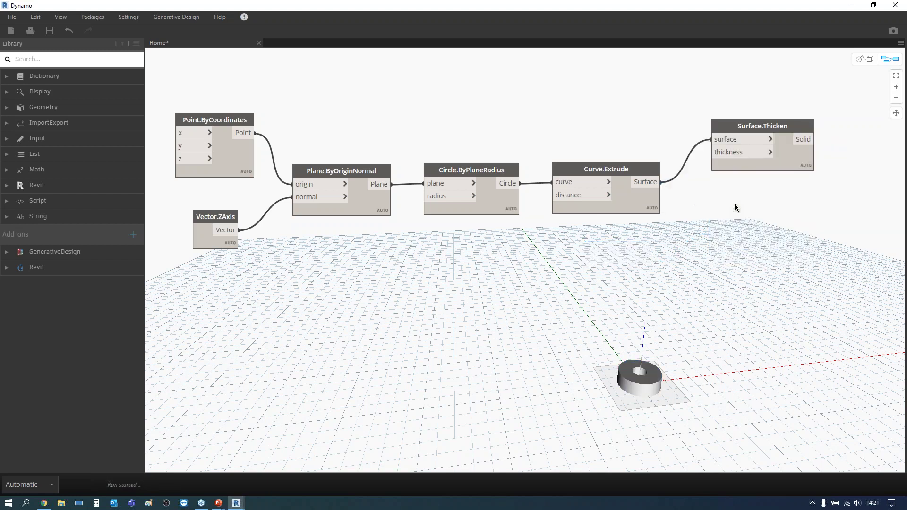
drag(745, 126, 716, 167)
click(713, 243)
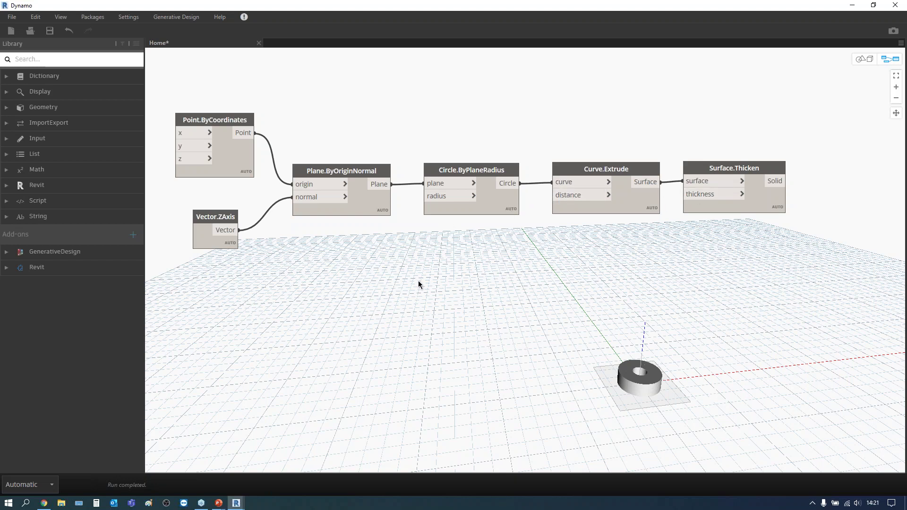
Add a Number Slider from the canvas search and paste copies of it.
right_click(320, 326)
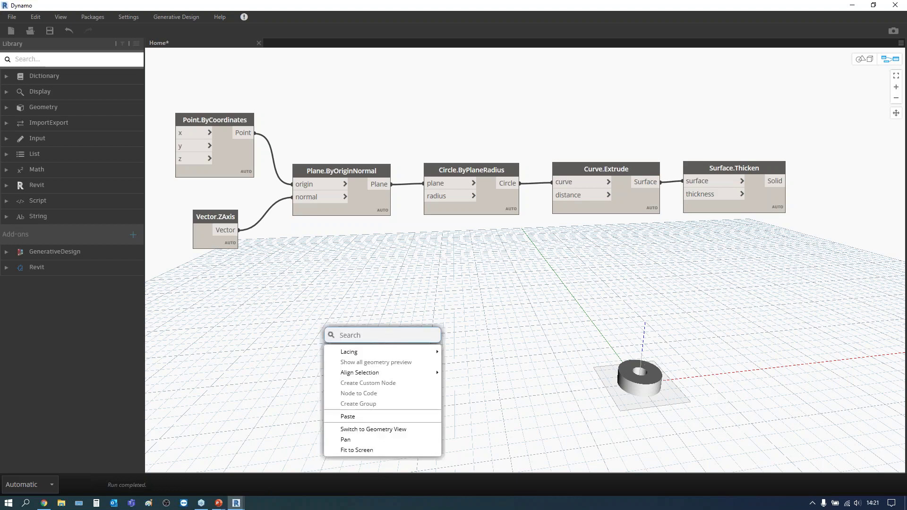
text(slider)
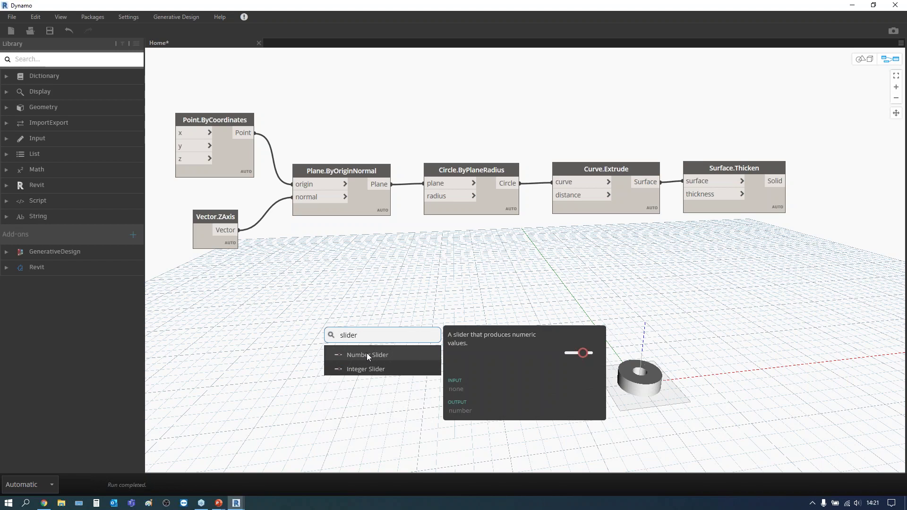
click(367, 354)
drag(415, 365, 297, 307)
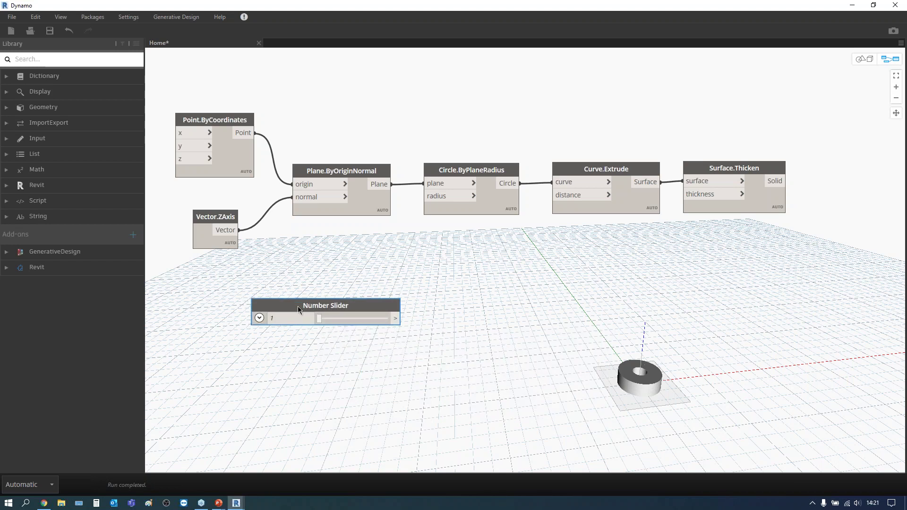
key(ctrl+c)
key(ctrl+v)
key(ctrl+v)
key(ctrl+v)
key(ctrl+v)
key(ctrl+v)
key(ctrl+v)
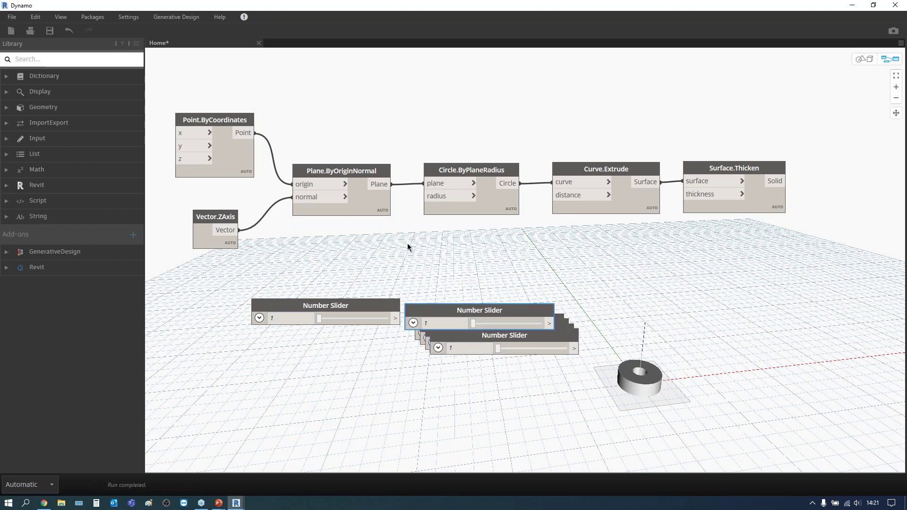
Wire one slider, set to 0, into Point.ByCoordinates x and another into y.
scroll(411, 248, down, 3)
scroll(406, 248, up, 1)
scroll(406, 249, up, 1)
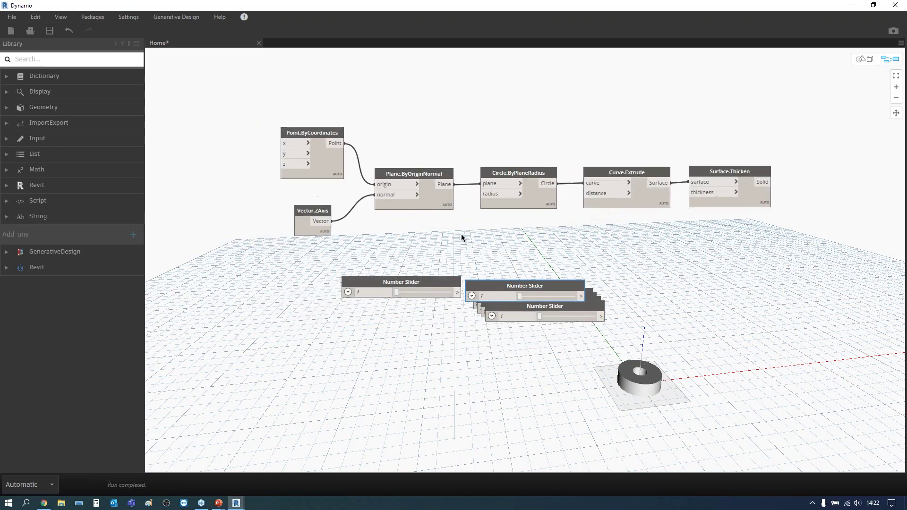
drag(419, 282, 225, 128)
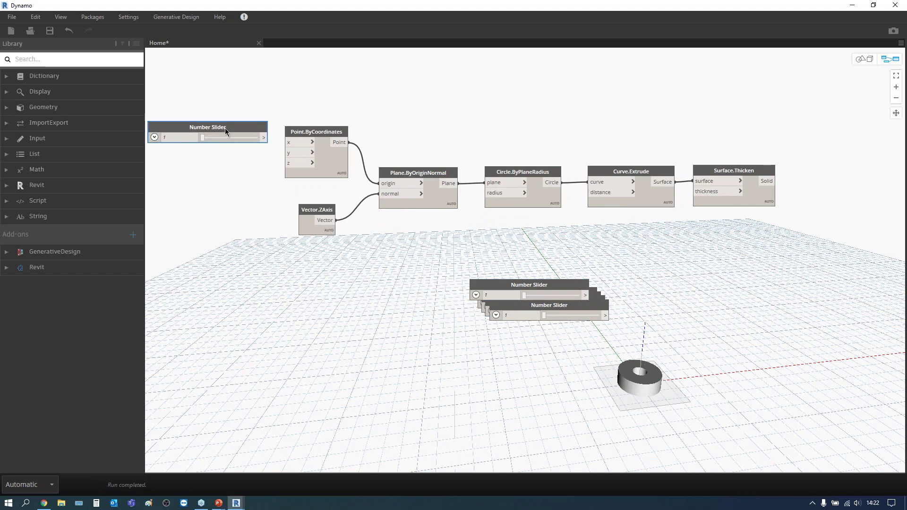
click(202, 138)
drag(264, 137, 296, 143)
drag(510, 287, 191, 158)
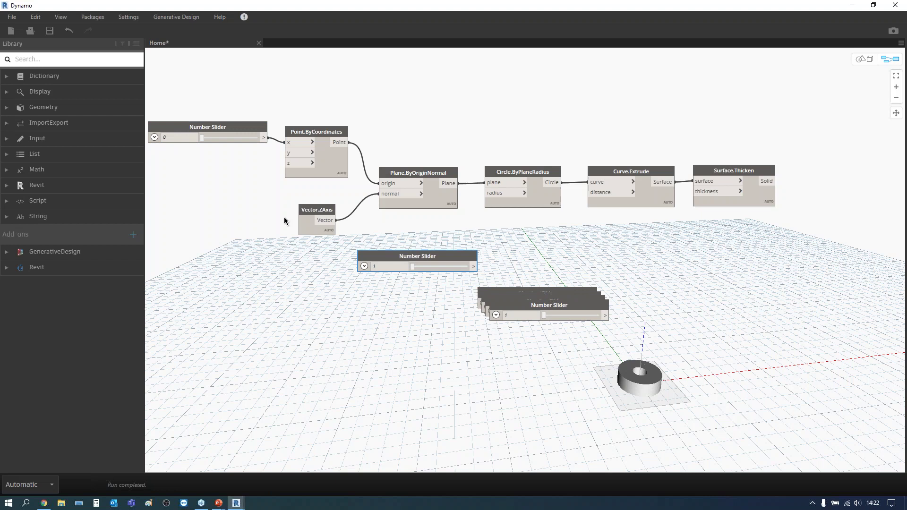
drag(267, 166, 287, 152)
Wire a third slider into the z input and set the y and z sliders to 0.
drag(562, 302, 234, 193)
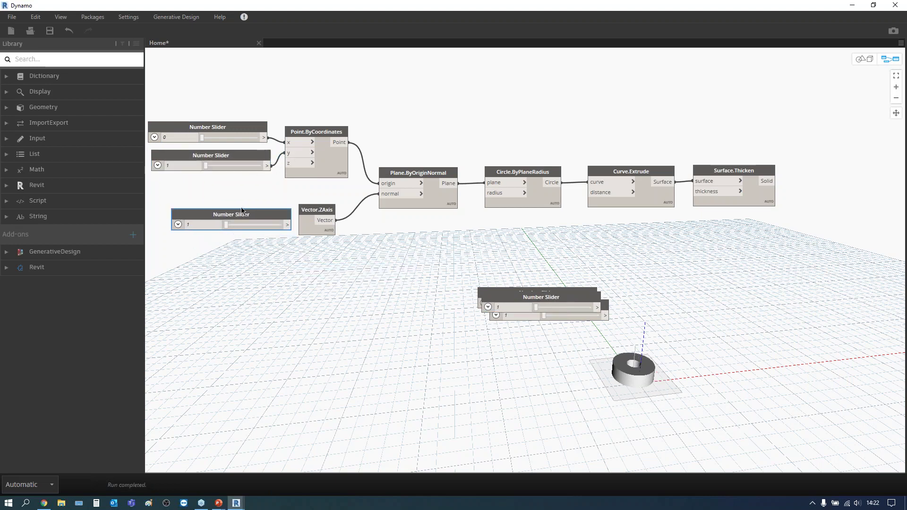
drag(296, 130, 305, 131)
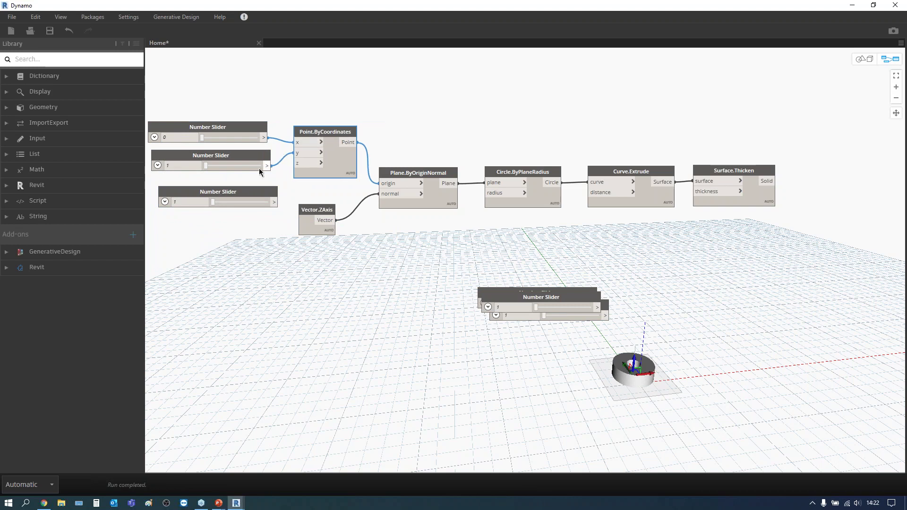
mouse_move(237, 192)
mouse_down()
mouse_move(231, 186)
mouse_move(312, 164)
mouse_up()
click(312, 164)
drag(206, 197, 203, 197)
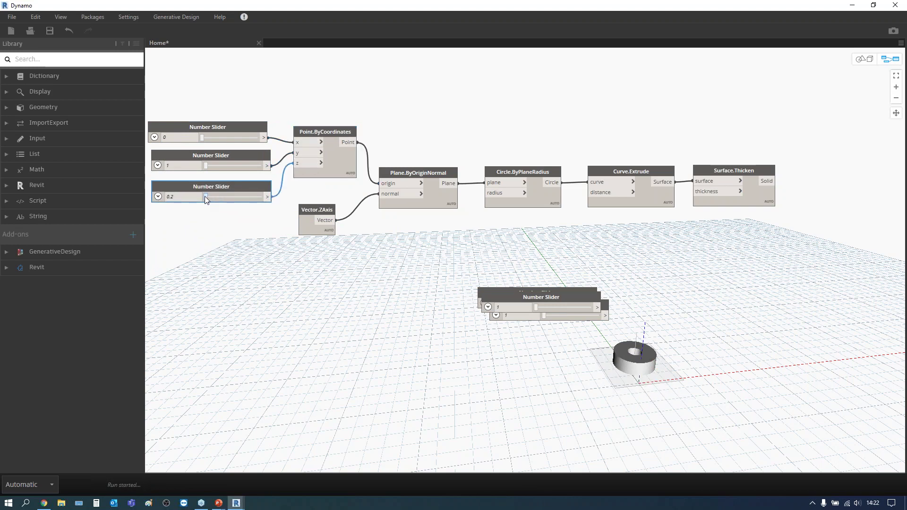
drag(205, 166, 200, 165)
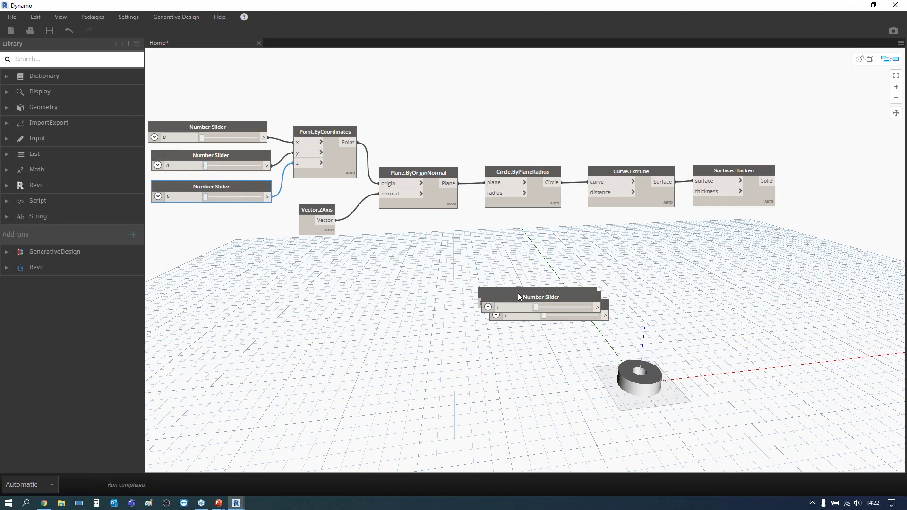
drag(503, 293, 191, 288)
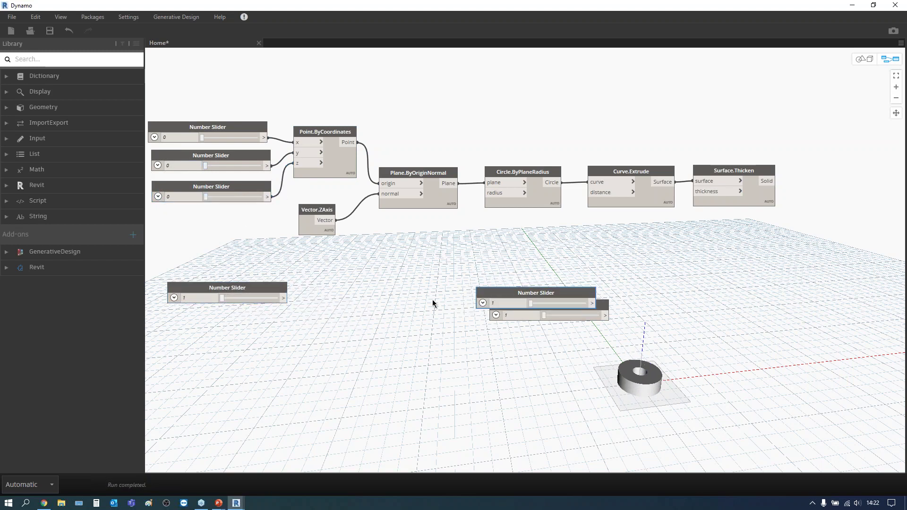
Wire three sliders to Circle radius, Curve.Extrude distance and Surface.Thicken thickness.
drag(507, 290, 201, 336)
mouse_move(488, 307)
mouse_down()
mouse_move(297, 376)
mouse_move(174, 390)
mouse_up()
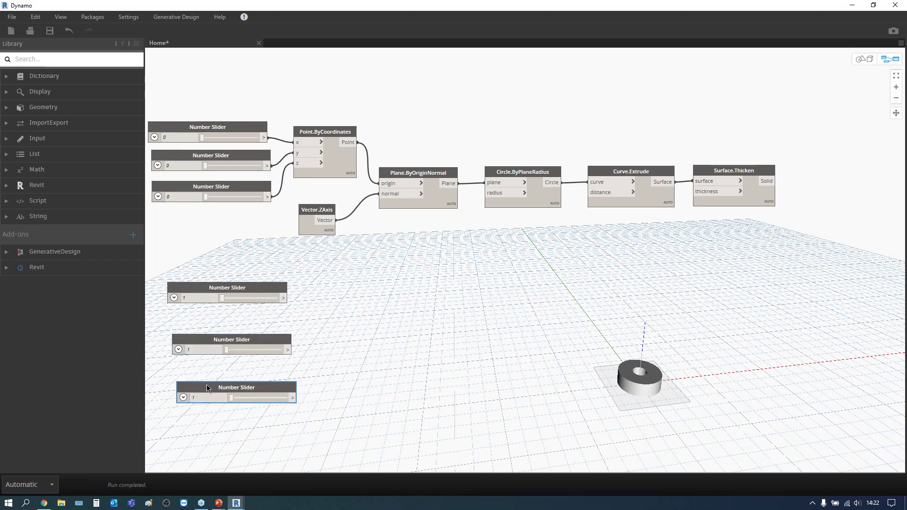
drag(284, 298, 490, 194)
click(488, 193)
click(292, 350)
click(589, 193)
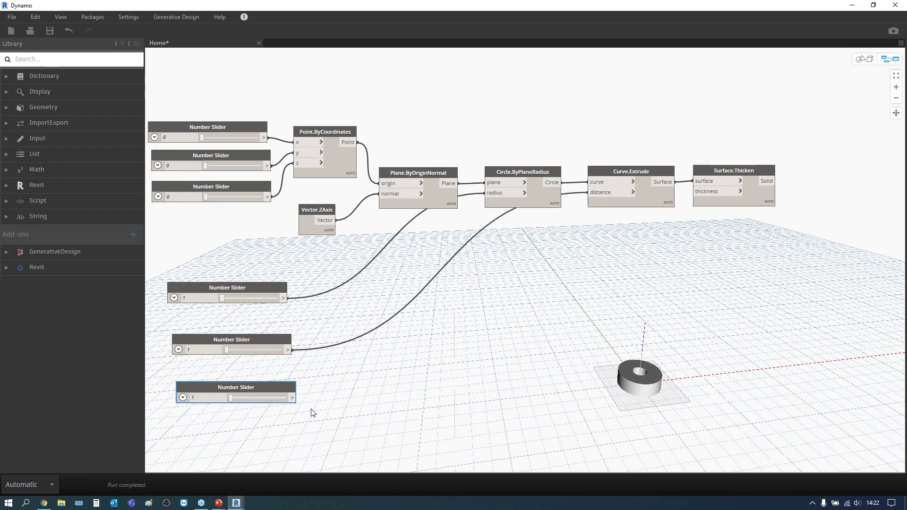
click(293, 398)
click(693, 192)
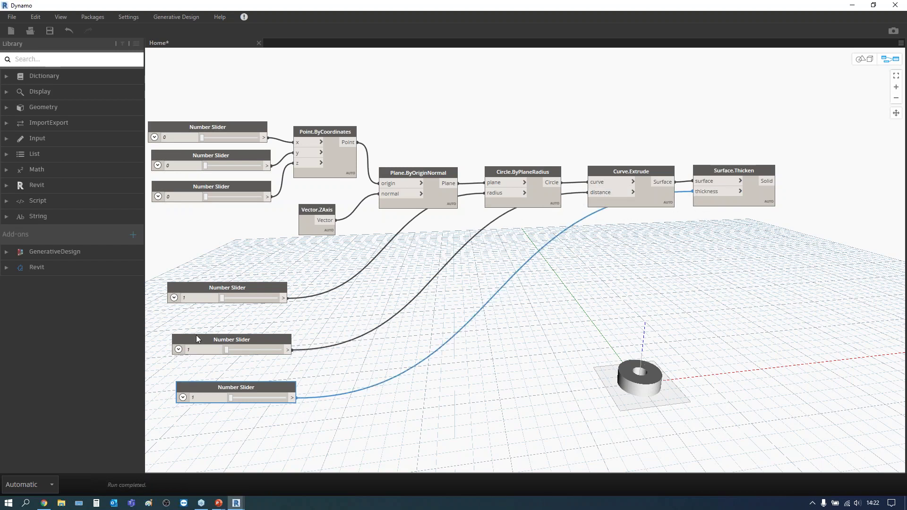
Line up the three new sliders on the left and select the radius slider.
drag(206, 340, 202, 322)
drag(250, 290, 246, 290)
drag(239, 325, 235, 324)
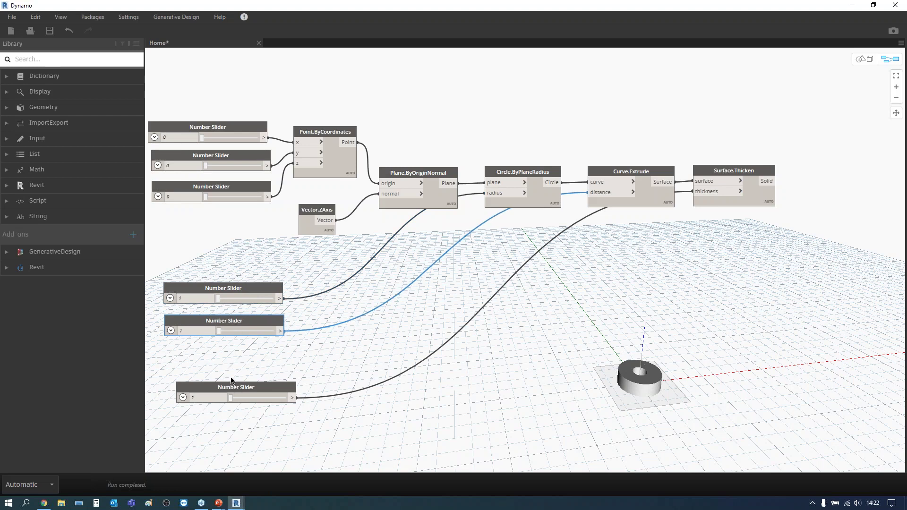
drag(232, 387, 215, 355)
click(515, 359)
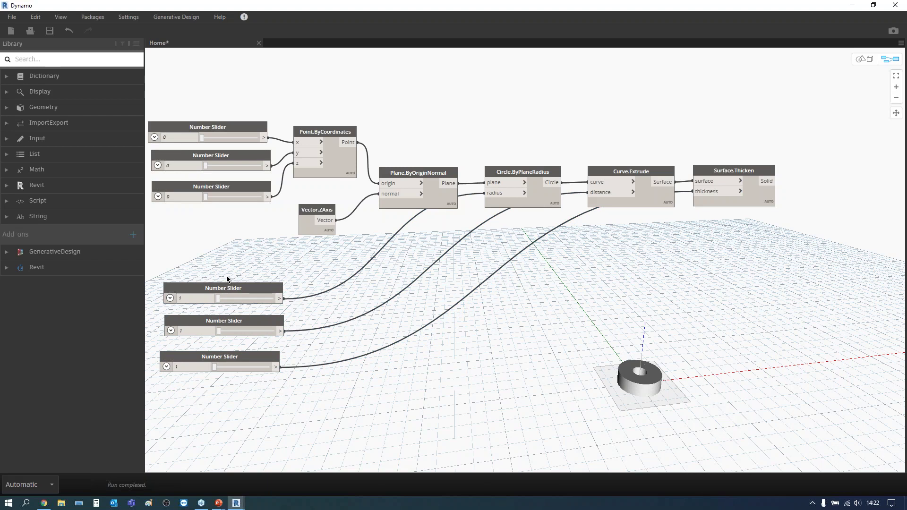
click(216, 285)
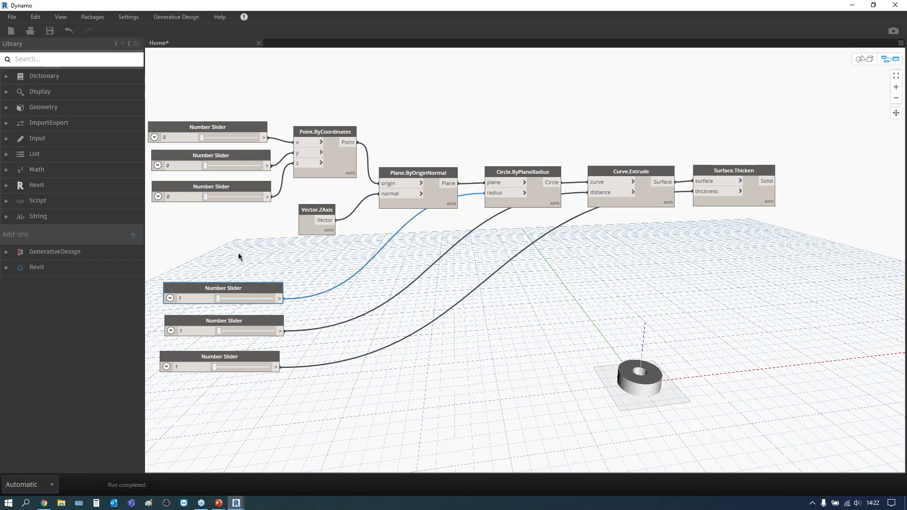
click(35, 17)
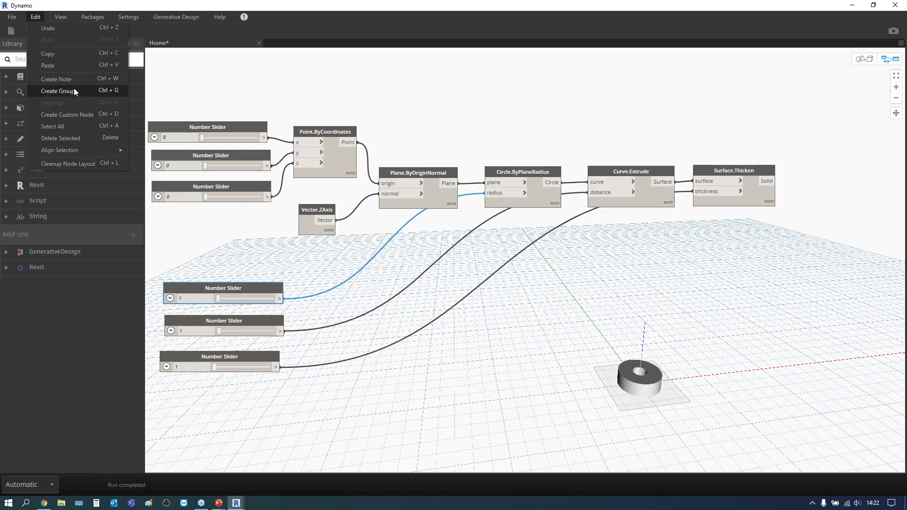
Create a note reading 'yaricap' and position it just above the radius slider.
click(56, 78)
drag(567, 295, 220, 273)
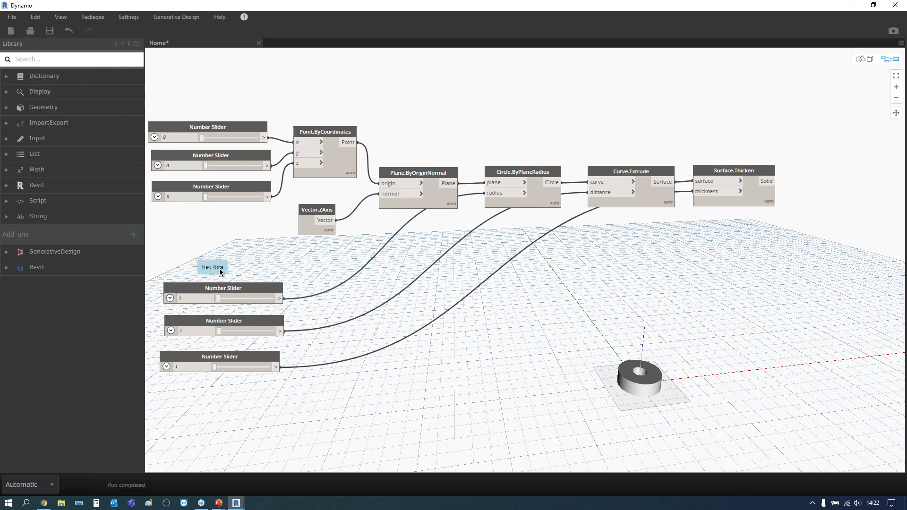
double_click(220, 270)
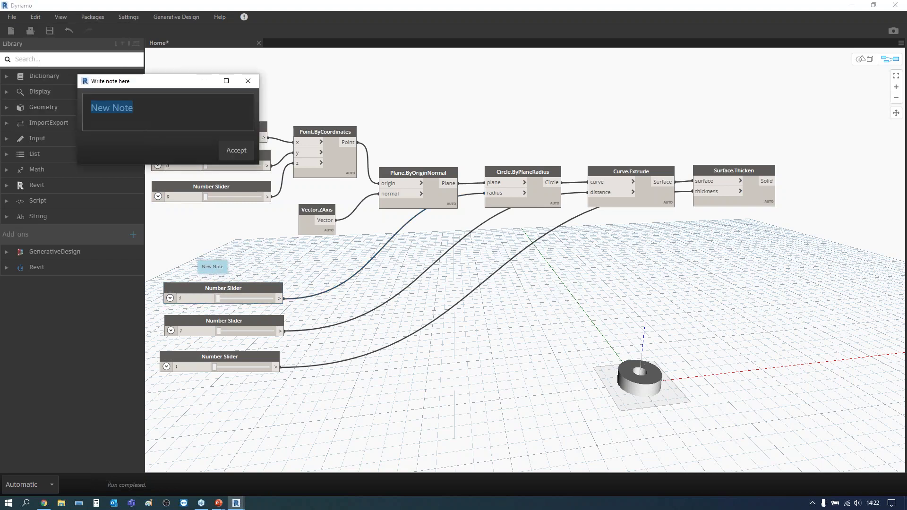
text(yaricap)
click(241, 148)
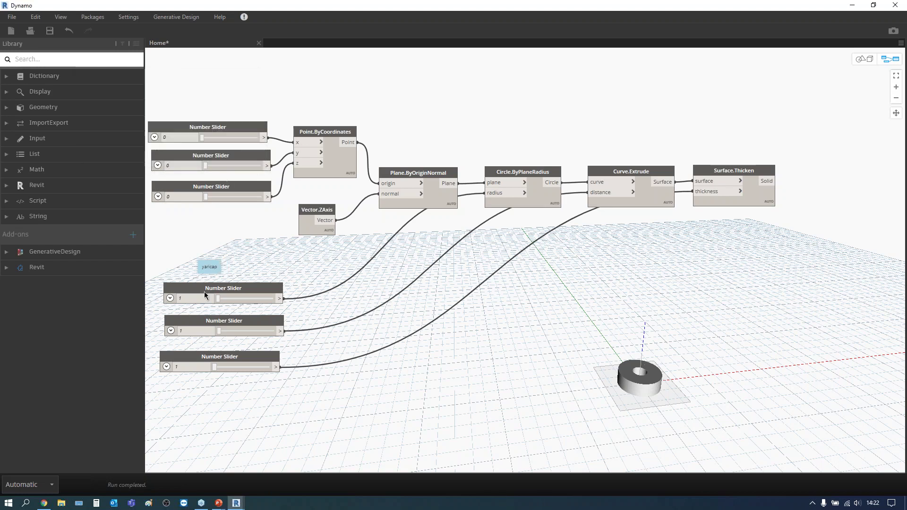
drag(216, 282, 216, 275)
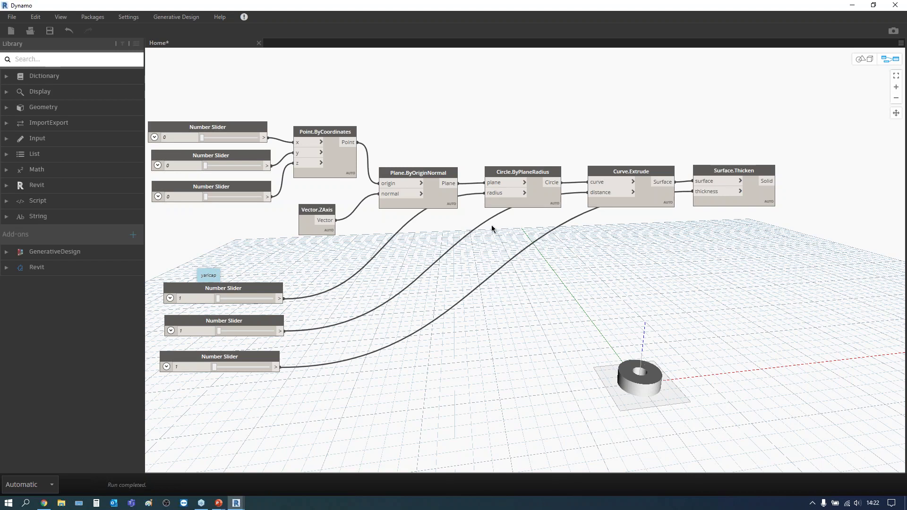
drag(223, 277, 218, 273)
drag(217, 276, 214, 266)
Delete the yaricap note and rename the radius slider to 'yaricap'.
key(Delete)
double_click(229, 287)
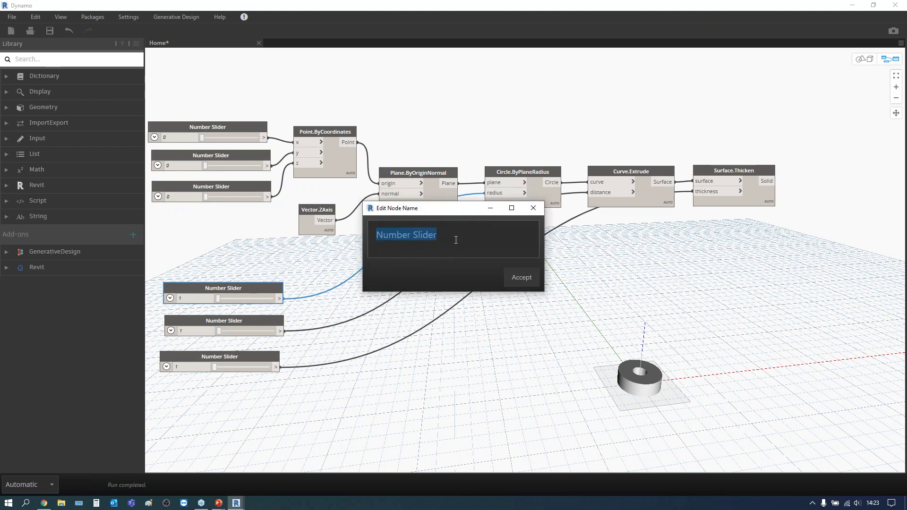
text(yaricap)
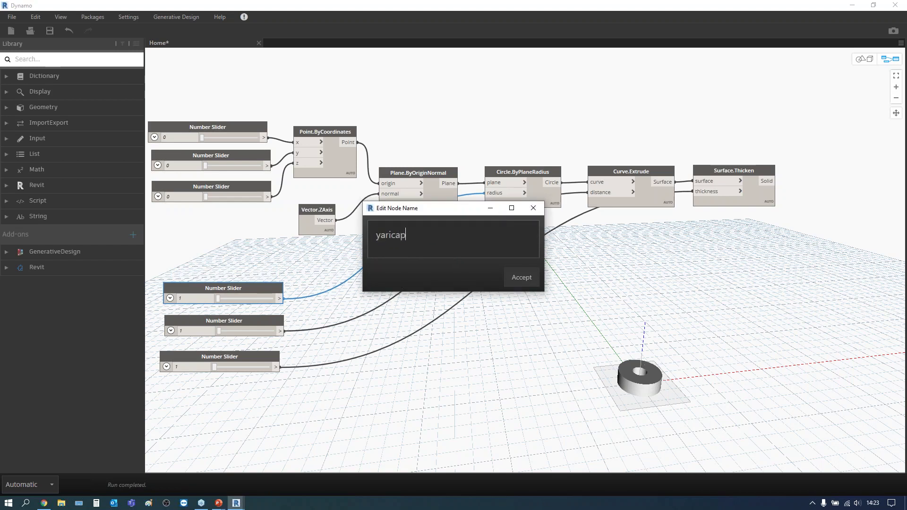
key(Return)
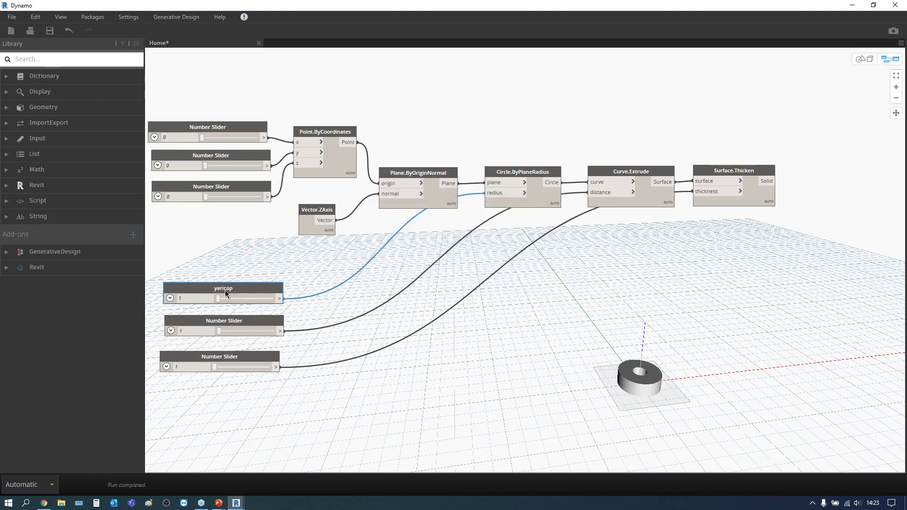
Rename the three coordinate sliders to 'x', 'y' and 'z'.
double_click(225, 127)
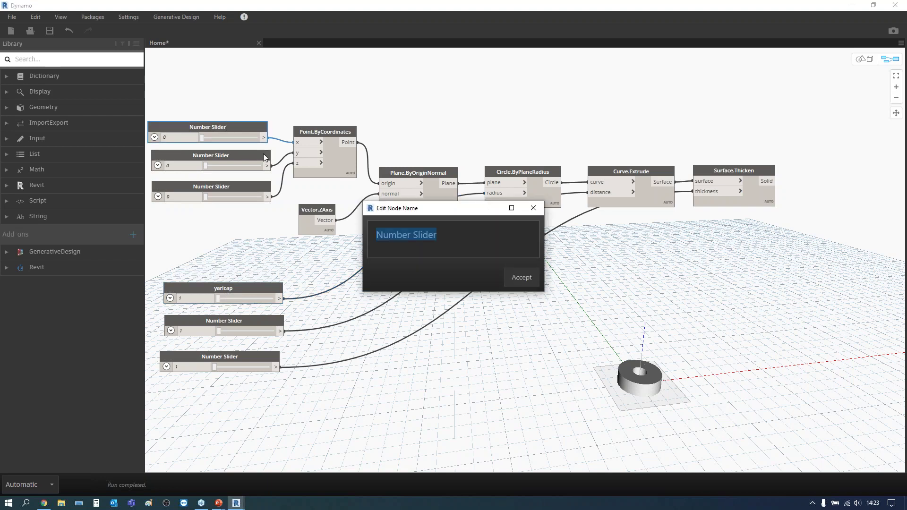
text(x)
click(532, 279)
double_click(217, 153)
text(y)
click(513, 276)
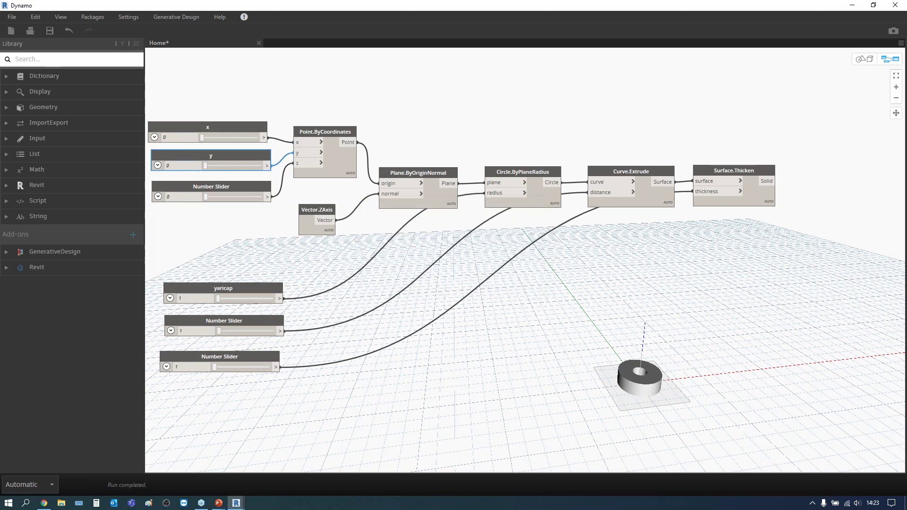
double_click(209, 187)
text(z)
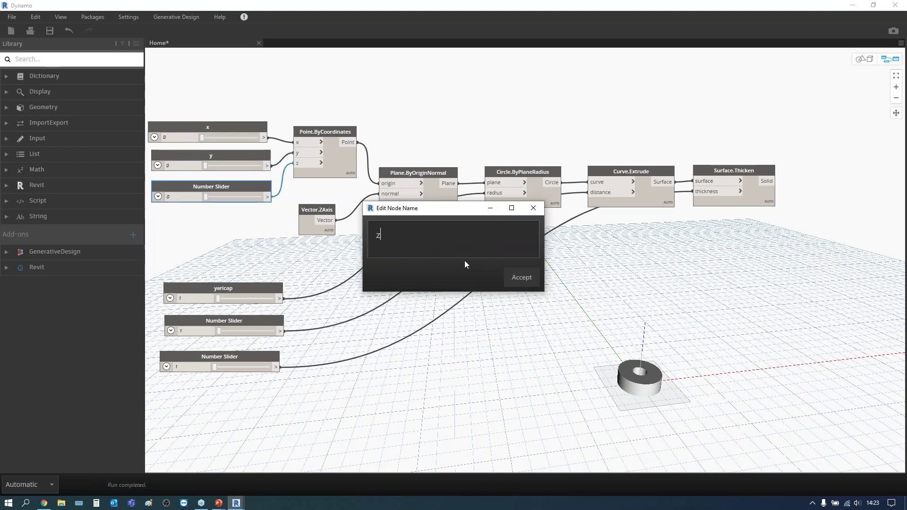
click(527, 279)
Rename the height slider 'yukseklik' and the thickness slider 'kalinlik'.
click(254, 325)
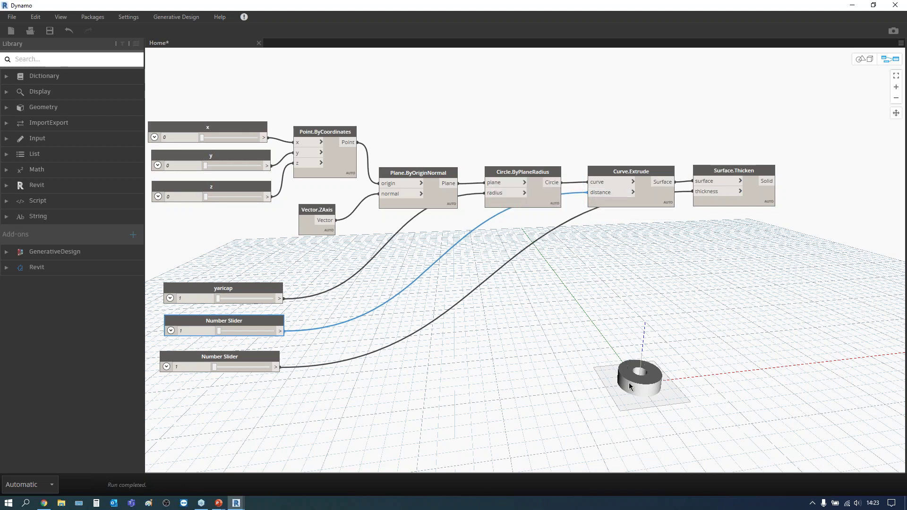
double_click(224, 321)
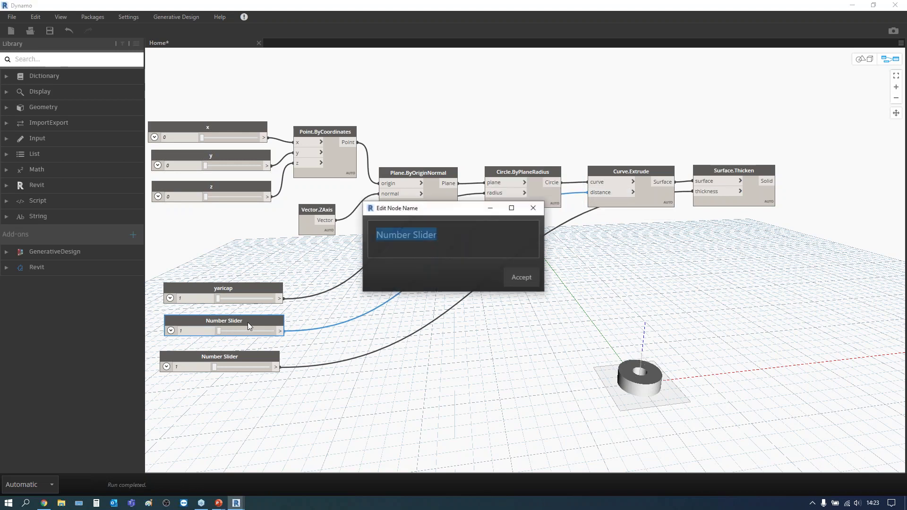
text(yukseklik)
click(532, 275)
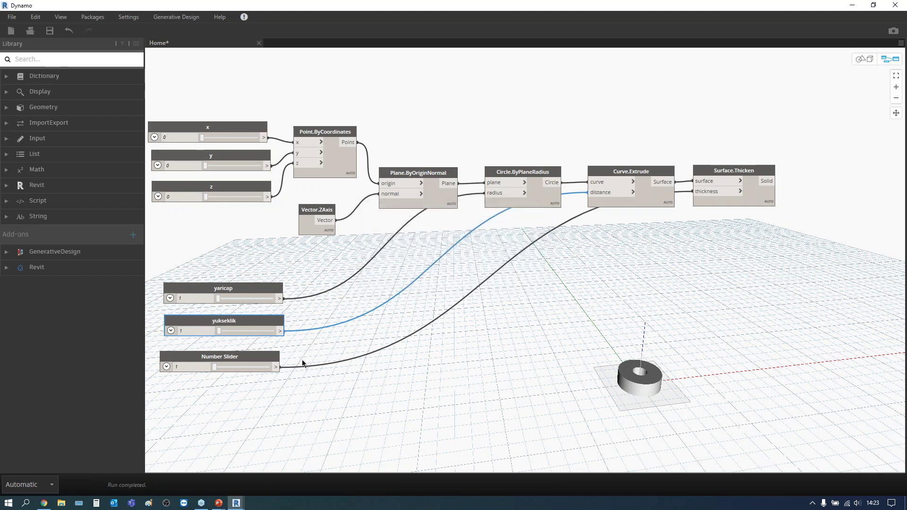
click(231, 360)
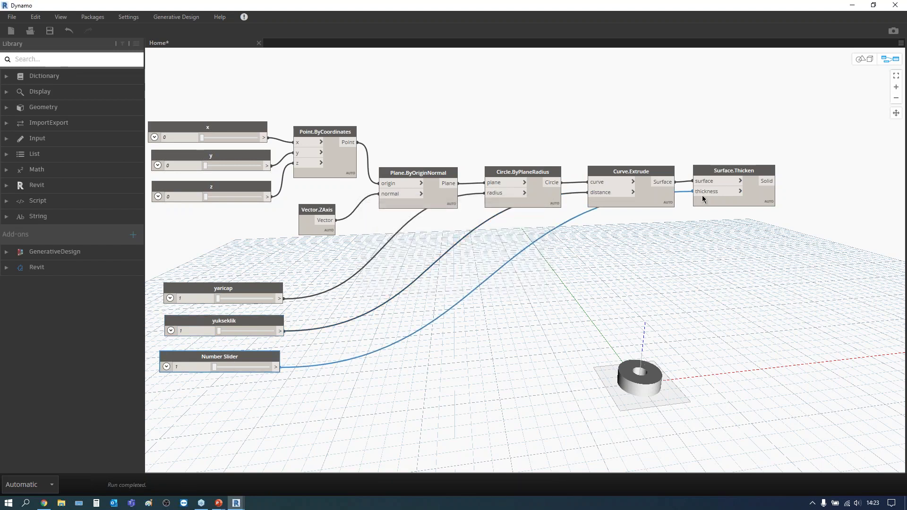
double_click(236, 357)
text(kalinlik)
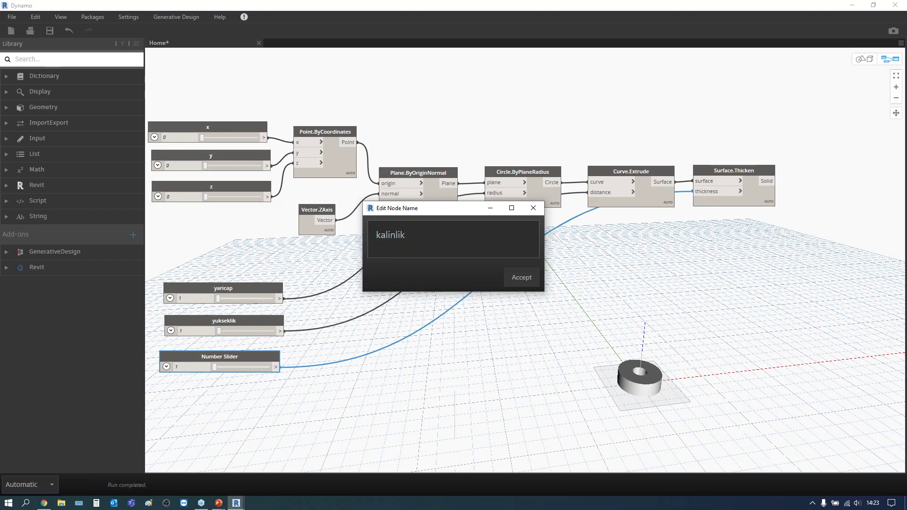
click(524, 278)
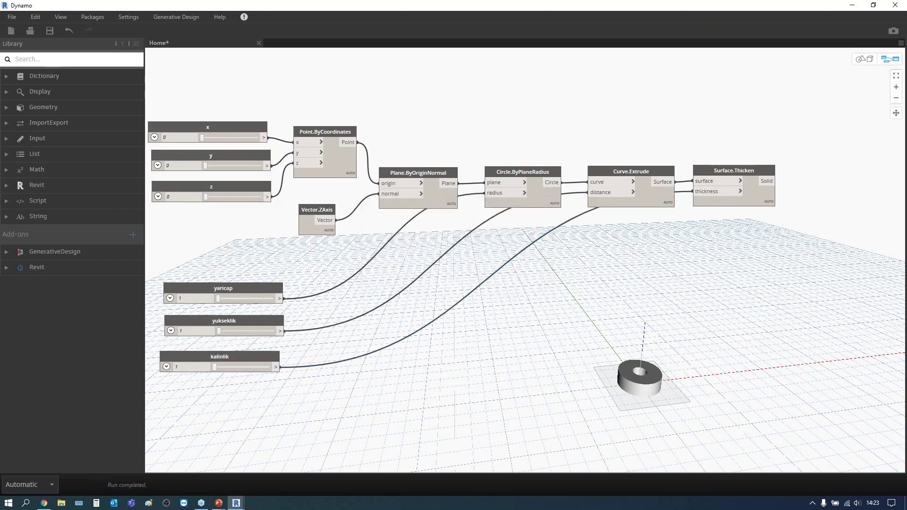
drag(254, 358, 256, 387)
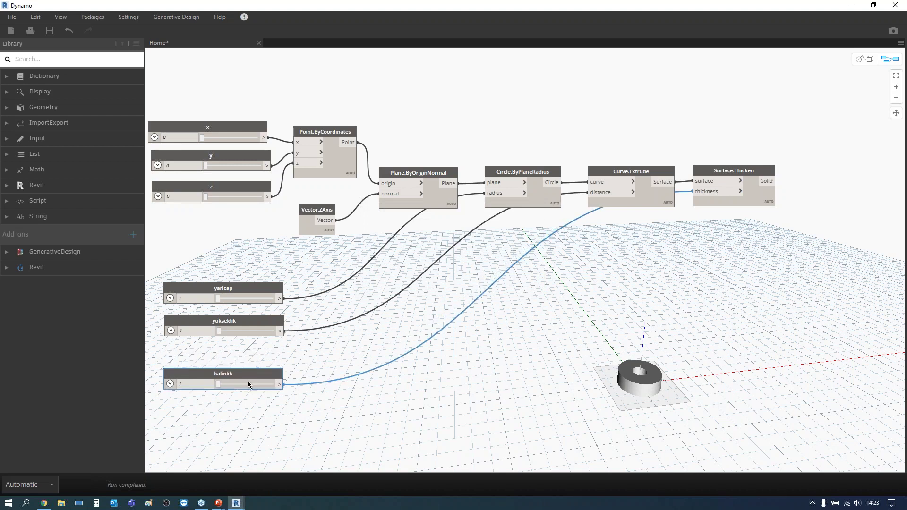
Rearrange the sliders so yukseklik sits directly under yaricap.
drag(252, 321, 247, 342)
click(170, 298)
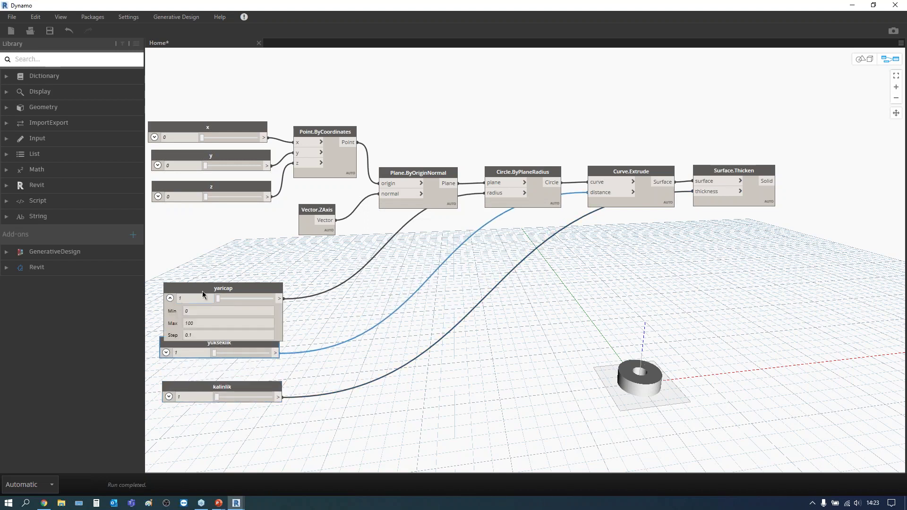
drag(211, 288, 207, 266)
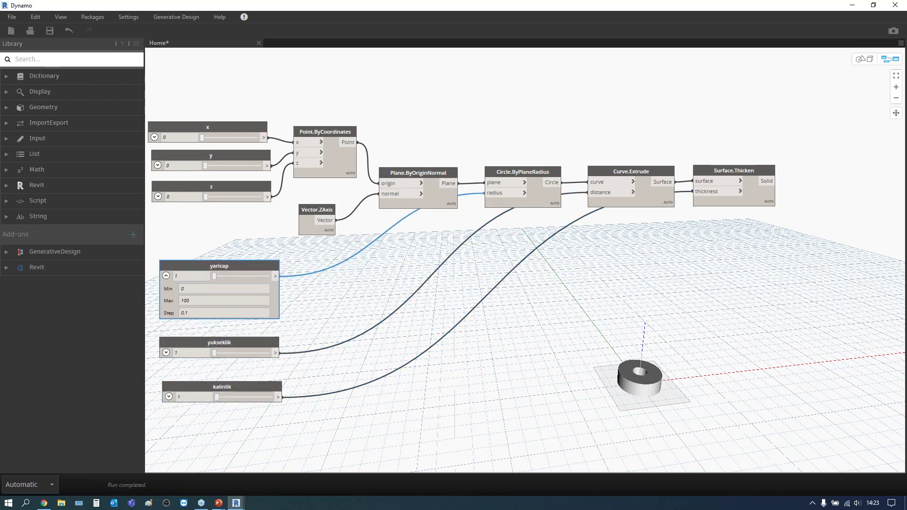
click(167, 277)
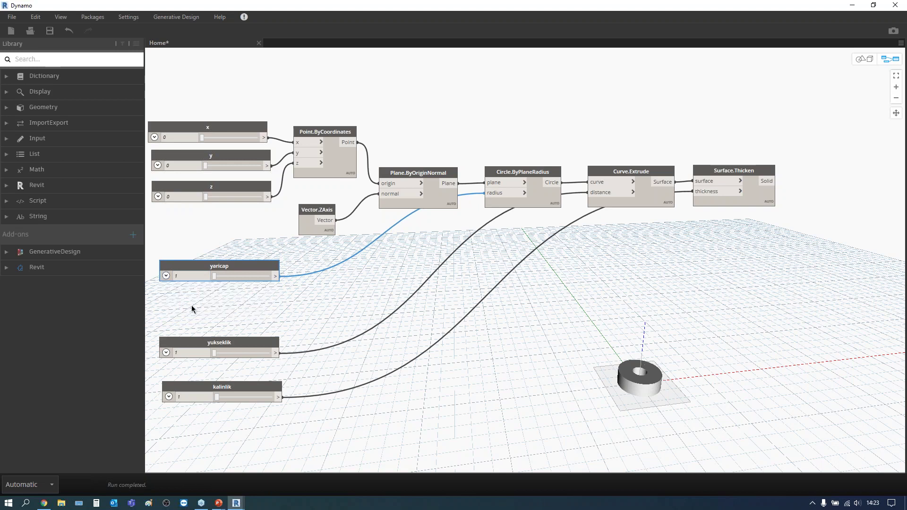
drag(231, 342, 234, 304)
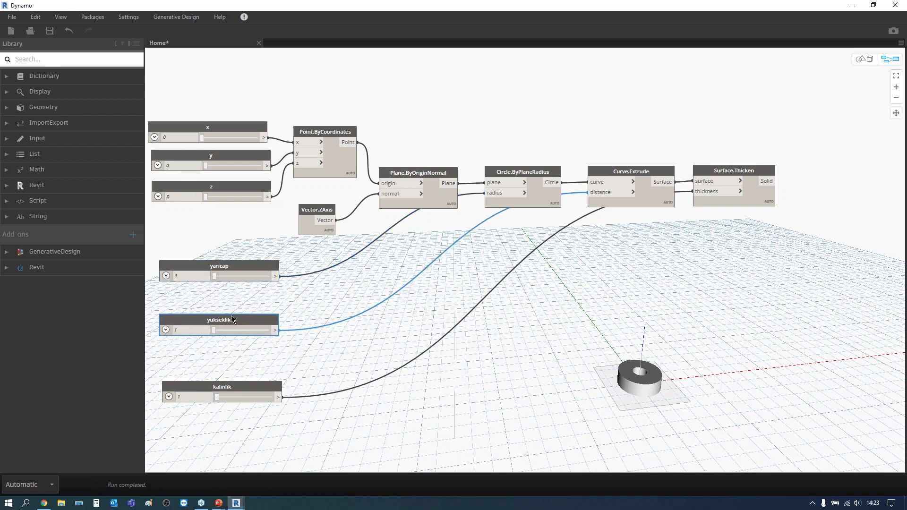
Give the yukseklik slider maximum 4 and step 1, and set it to 2.
click(168, 315)
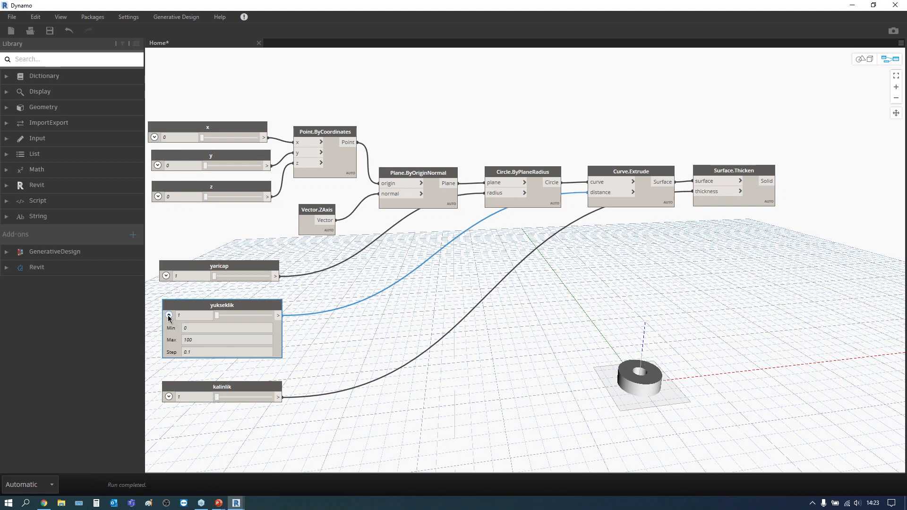
click(204, 340)
text(4)
key(Tab)
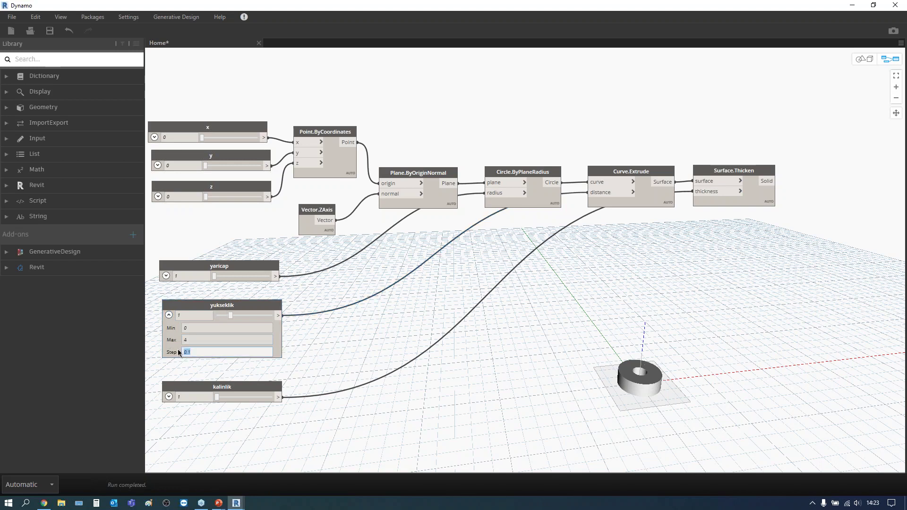
text(1)
click(169, 315)
mouse_move(230, 316)
mouse_down()
mouse_move(244, 315)
mouse_move(217, 305)
mouse_up()
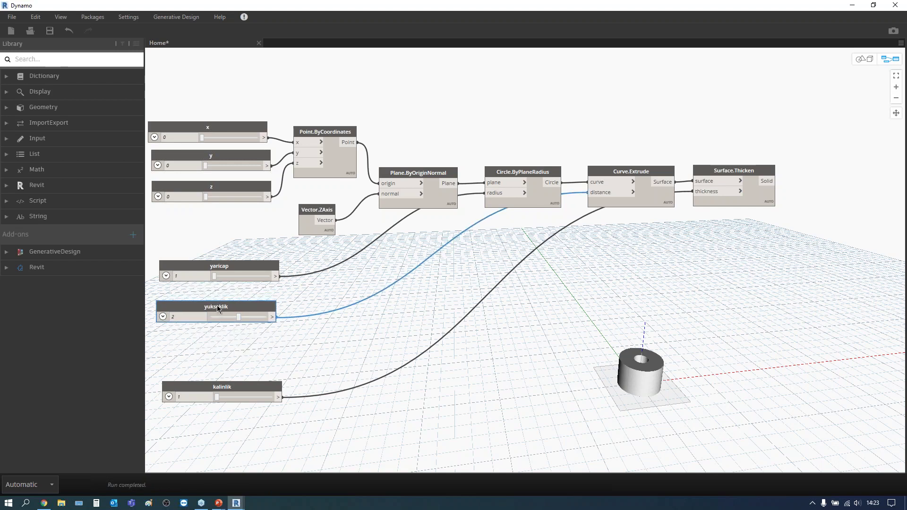
Move kalinlik under yukseklik and set its range to minimum 1, maximum 4.
drag(228, 384, 224, 344)
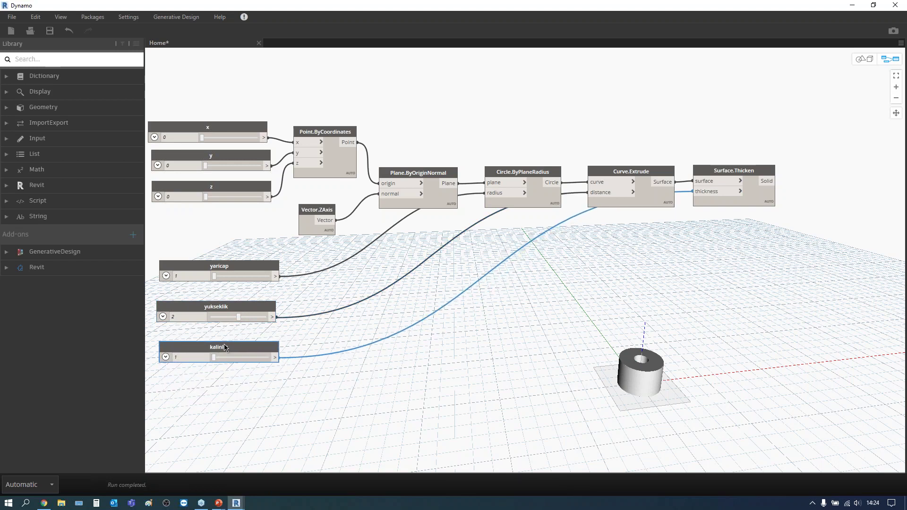
click(166, 355)
click(181, 378)
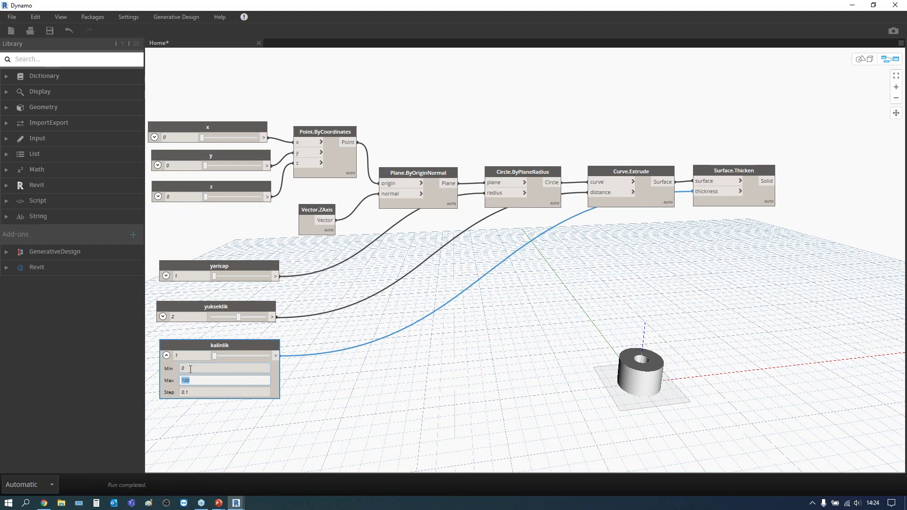
key(shift+Tab)
text(1)
key(Tab)
text(4)
click(206, 410)
click(180, 394)
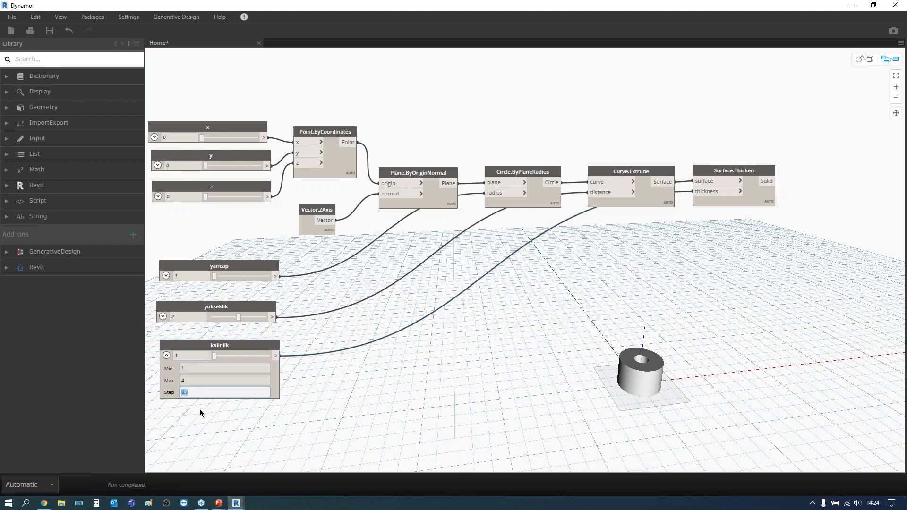
click(167, 355)
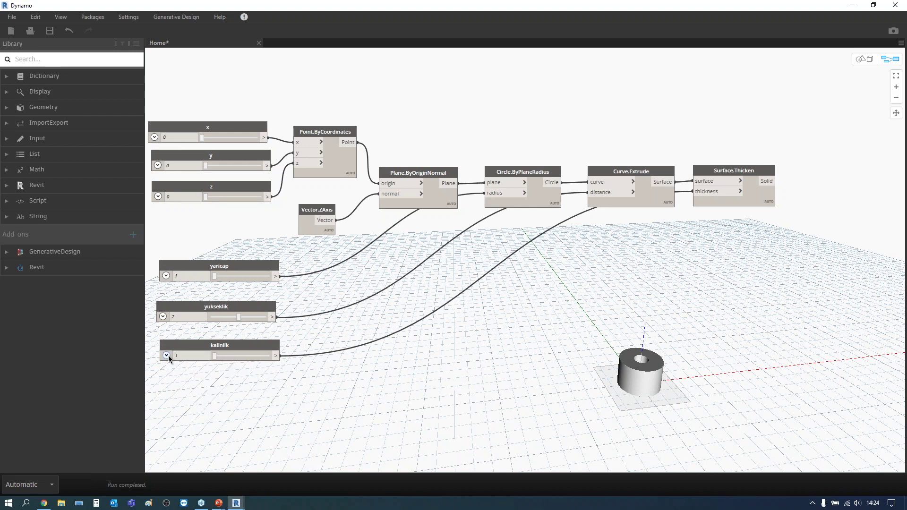
Set the kalinlik slider to 1.2 and tidy the height and thickness sliders.
drag(215, 358, 219, 356)
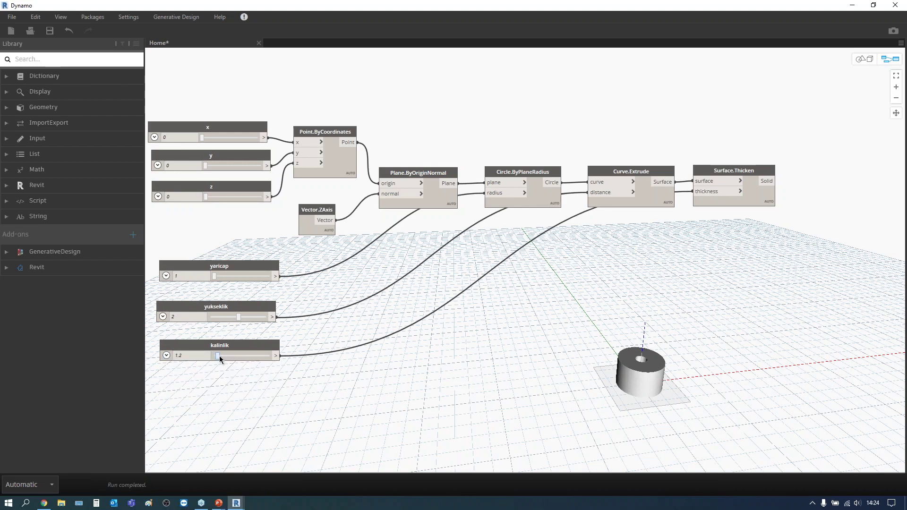
mouse_move(219, 356)
mouse_down()
mouse_move(263, 358)
mouse_move(221, 356)
mouse_up()
drag(221, 356, 256, 346)
drag(259, 309, 261, 302)
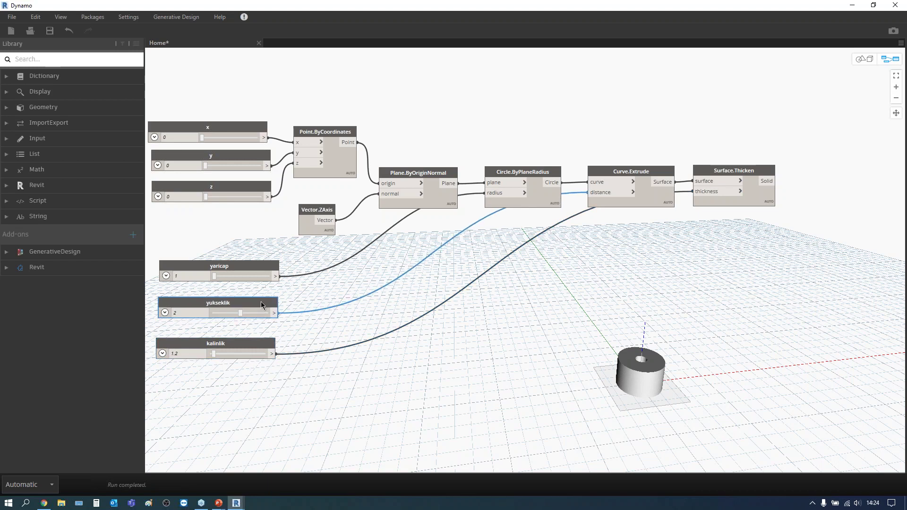
click(381, 350)
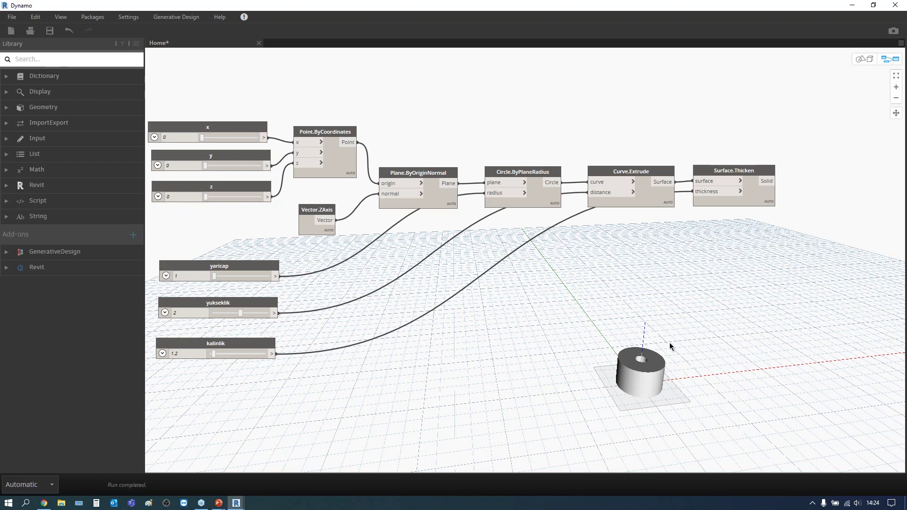
key(ctrl+b)
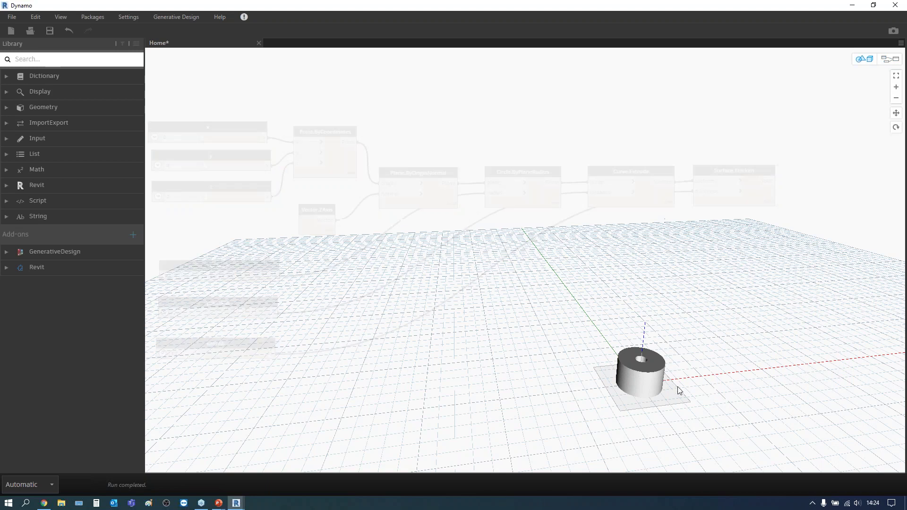
Orbit the 3D preview to a top-down view of the thickened ring solid.
mouse_move(573, 360)
right_down()
mouse_move(719, 375)
mouse_move(632, 358)
mouse_move(687, 403)
mouse_move(583, 405)
mouse_move(575, 429)
mouse_move(564, 381)
mouse_move(543, 356)
mouse_move(497, 387)
mouse_move(454, 345)
mouse_move(438, 364)
right_up()
mouse_move(507, 318)
right_down()
mouse_move(520, 329)
mouse_move(516, 340)
mouse_move(486, 360)
mouse_move(566, 350)
right_up()
mouse_move(616, 376)
right_down()
mouse_move(630, 377)
mouse_move(580, 353)
right_up()
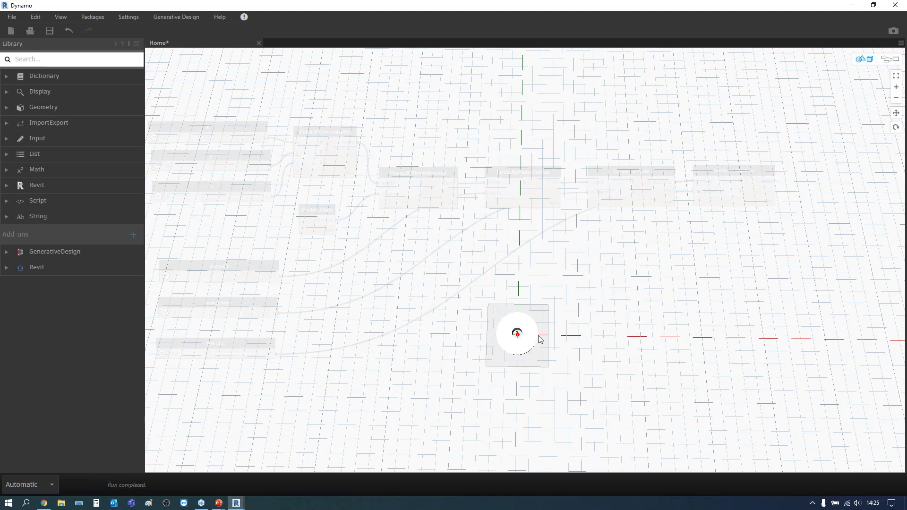
key(ctrl+b)
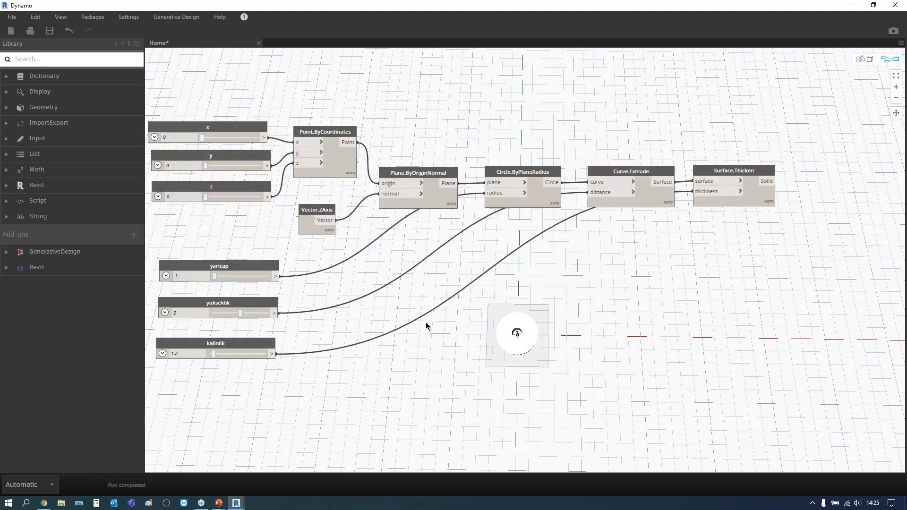
middle_drag(373, 294, 400, 289)
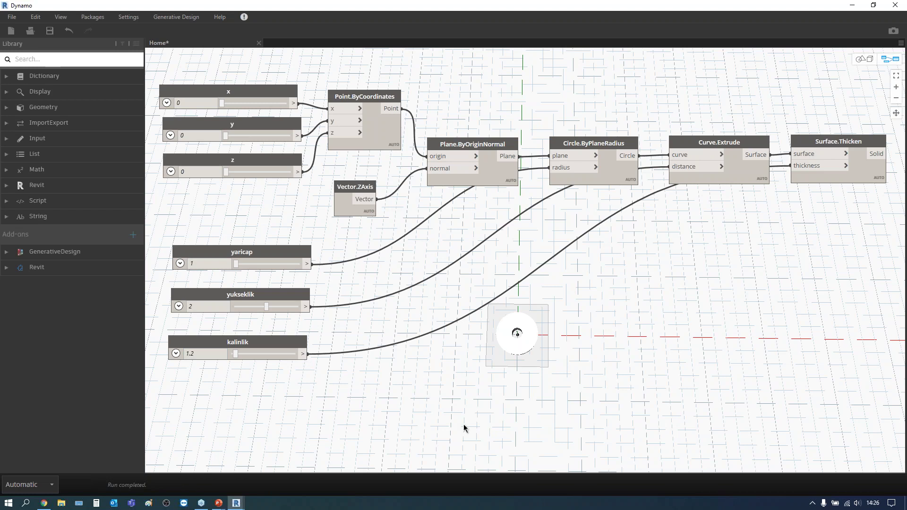
key(ctrl+b)
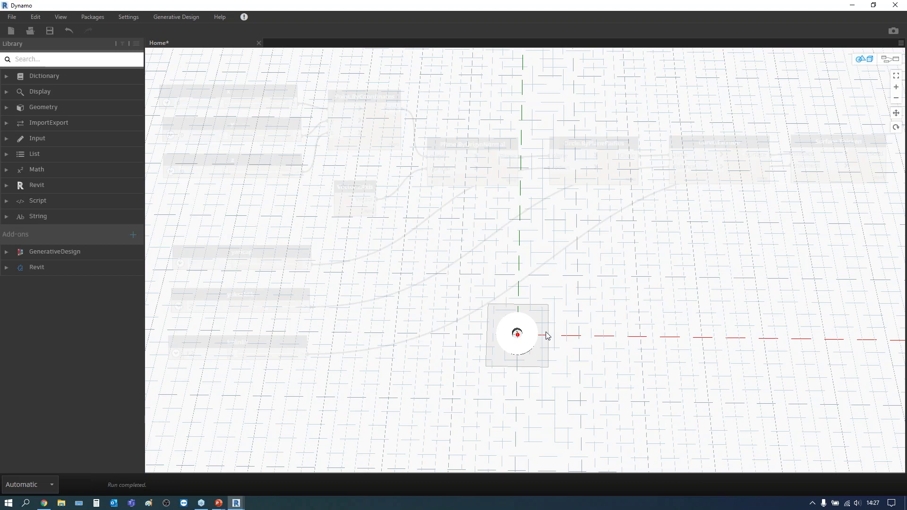
Orbit the 3D preview to tilt the grid and cylinder, then select the kalinlik slider.
key(ctrl+b)
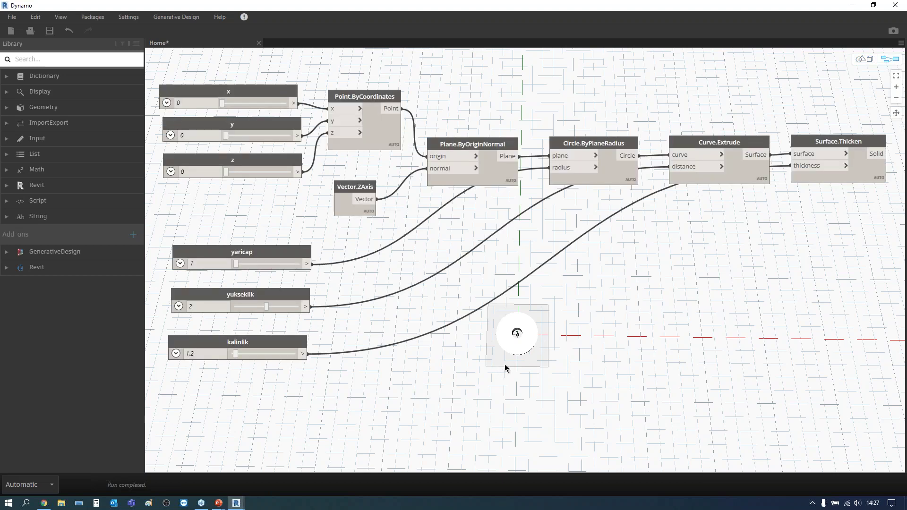
key(ctrl+b)
mouse_move(542, 380)
right_down()
mouse_move(567, 381)
mouse_move(569, 361)
mouse_move(569, 372)
mouse_move(583, 372)
mouse_move(563, 378)
mouse_move(609, 384)
mouse_move(614, 395)
mouse_move(553, 392)
right_up()
key(ctrl+b)
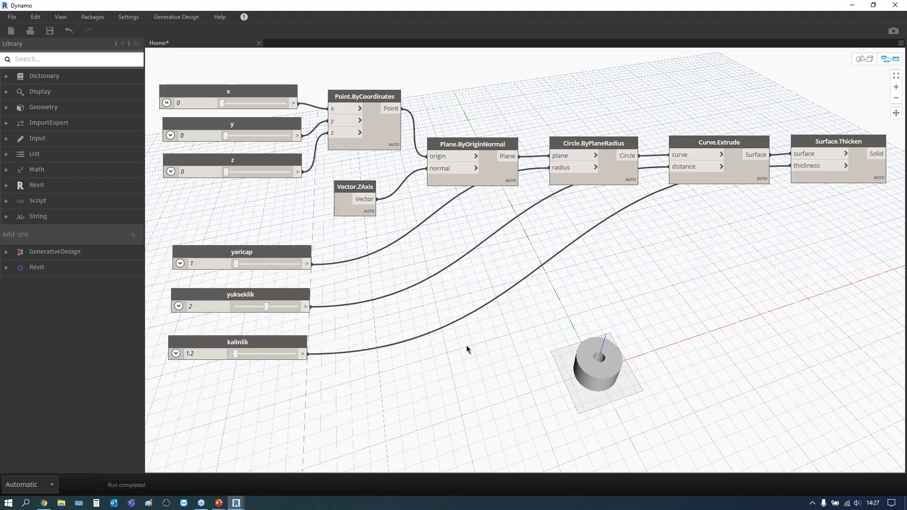
drag(257, 336, 256, 330)
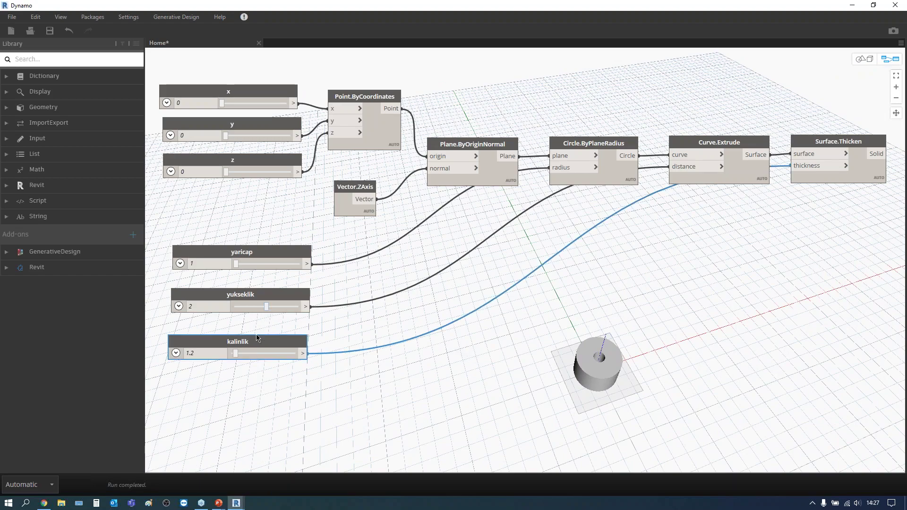
Add a multiply (*) node and move it down and left.
right_click(396, 396)
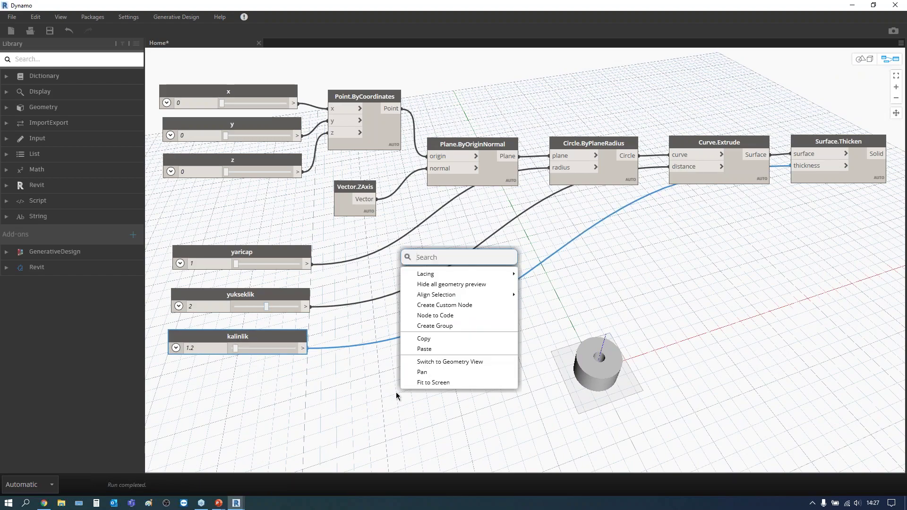
text(*)
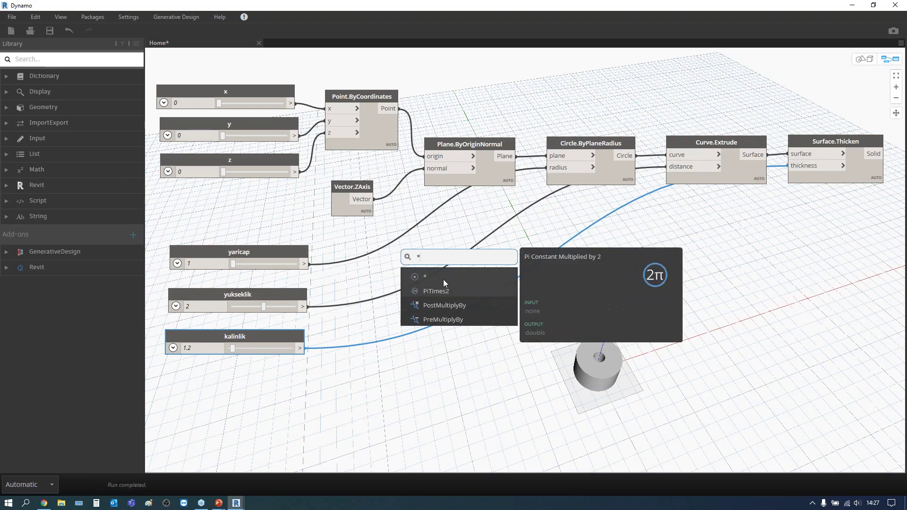
key(Return)
drag(472, 319, 454, 374)
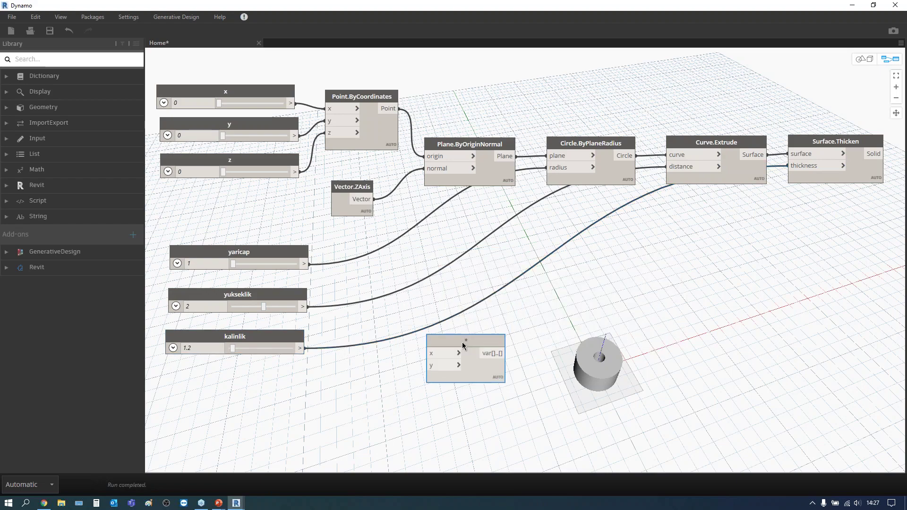
Add a Number node set to 2.000 below the kalinlik slider.
right_click(354, 413)
text(number)
click(402, 298)
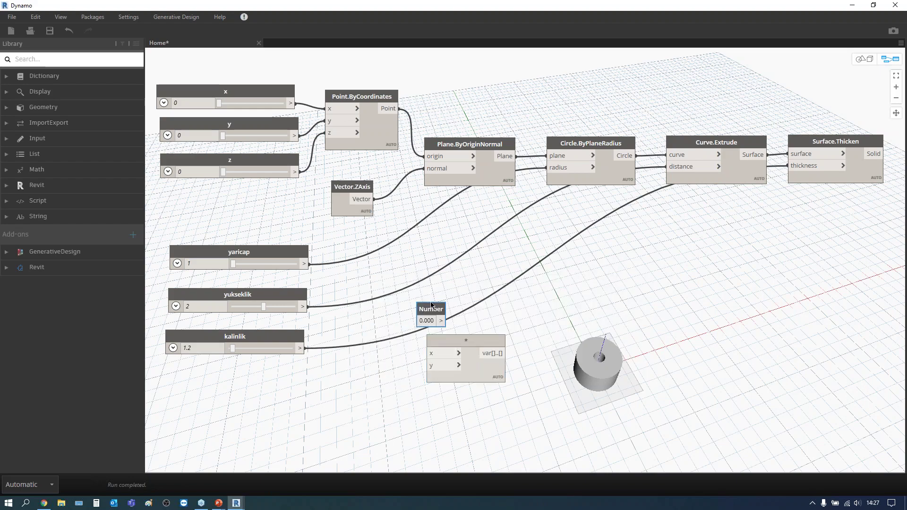
drag(427, 310, 341, 382)
double_click(339, 393)
text(2)
key(Return)
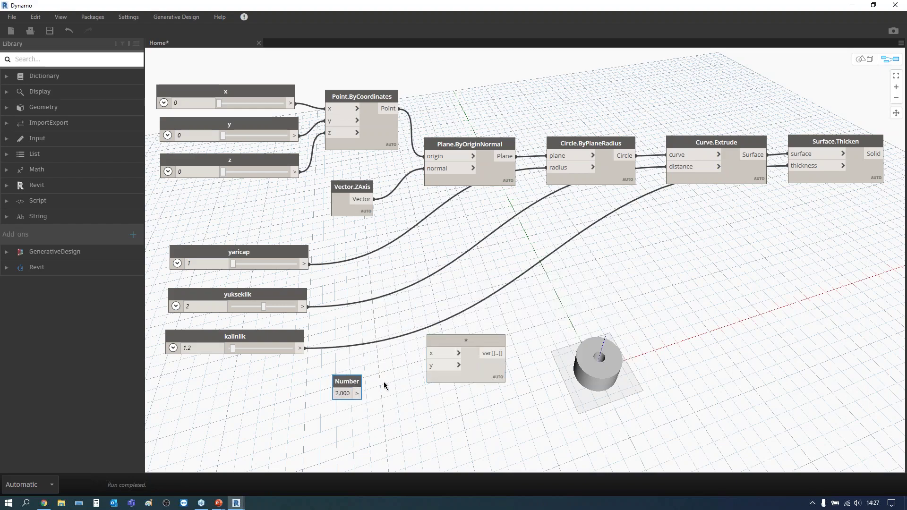
Wire yaricap into the * node's x input and the 2.000 Number into its y input.
mouse_move(303, 263)
mouse_down()
mouse_move(429, 352)
mouse_move(418, 314)
mouse_up()
click(358, 393)
click(402, 336)
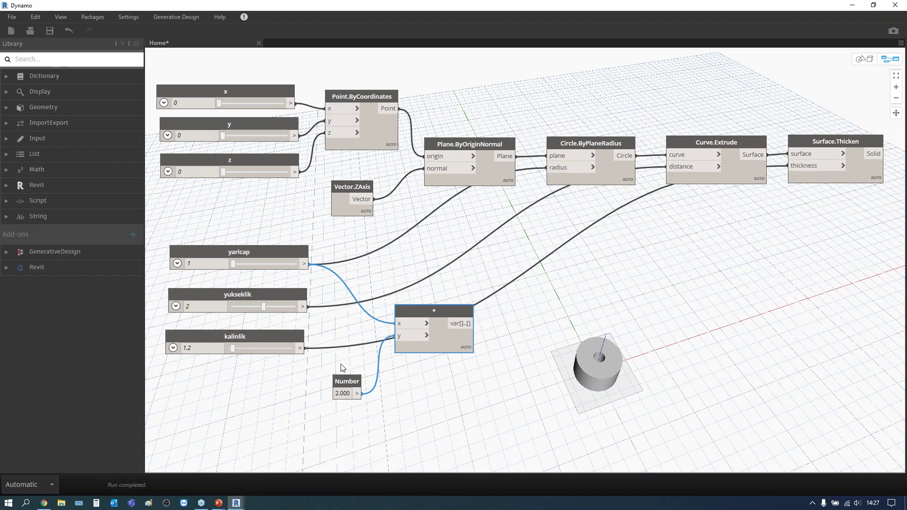
right_click(471, 405)
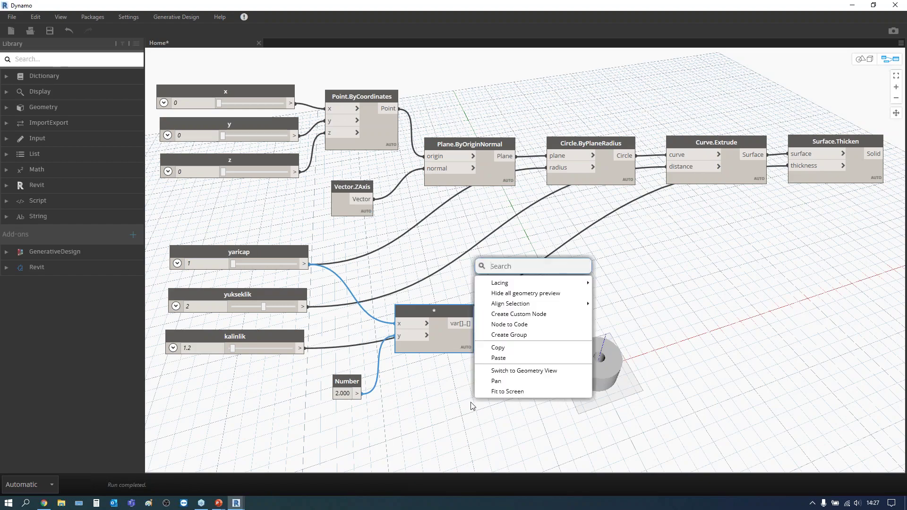
Add a + node and position it beside the * node.
text(+)
click(505, 287)
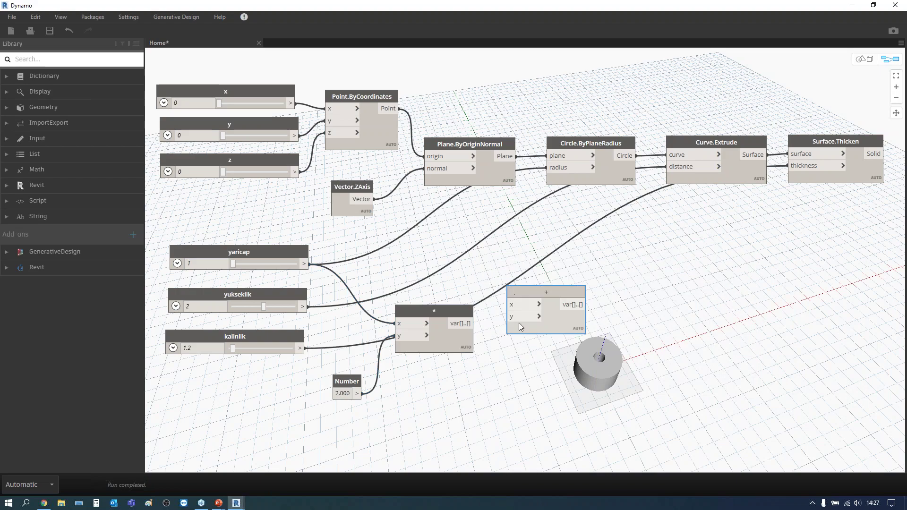
mouse_move(542, 293)
mouse_down()
mouse_move(546, 381)
mouse_move(536, 330)
mouse_move(520, 321)
mouse_move(533, 280)
mouse_move(300, 348)
mouse_up()
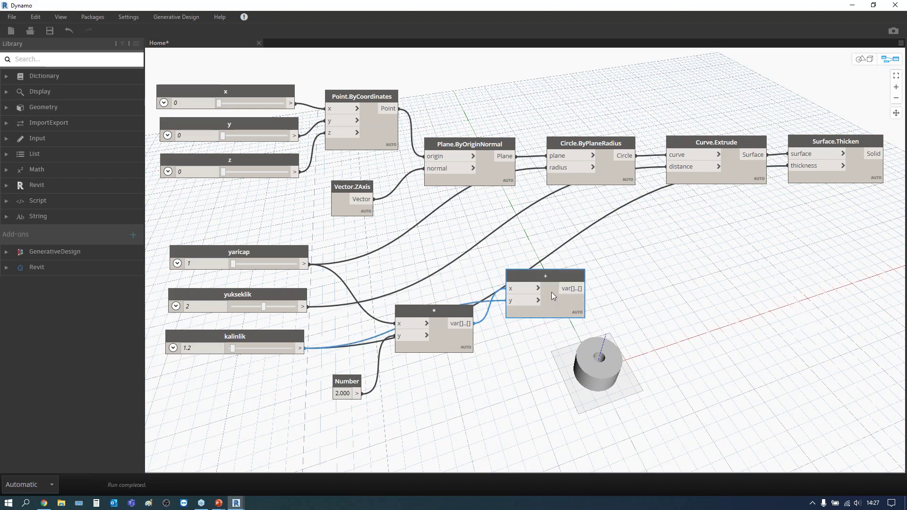
drag(559, 275, 556, 257)
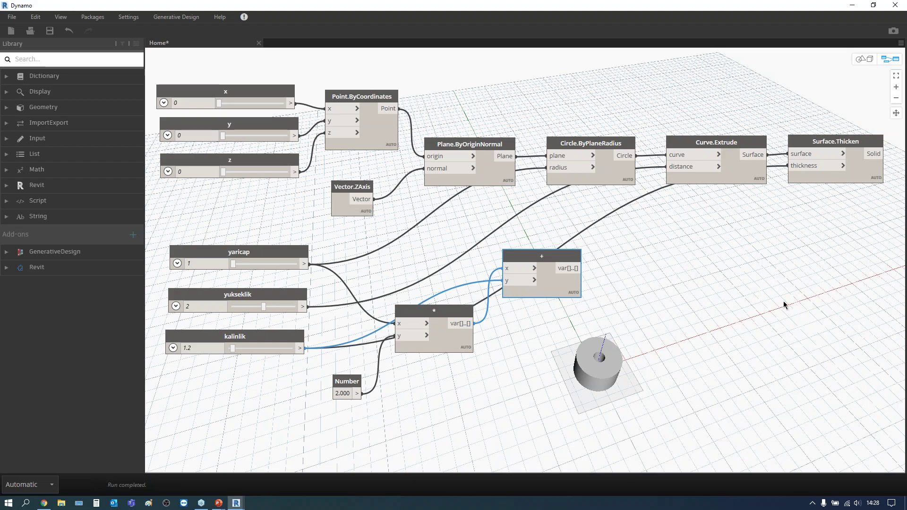
right_click(769, 304)
Add a Sequence node to the right of the + node.
text(seq)
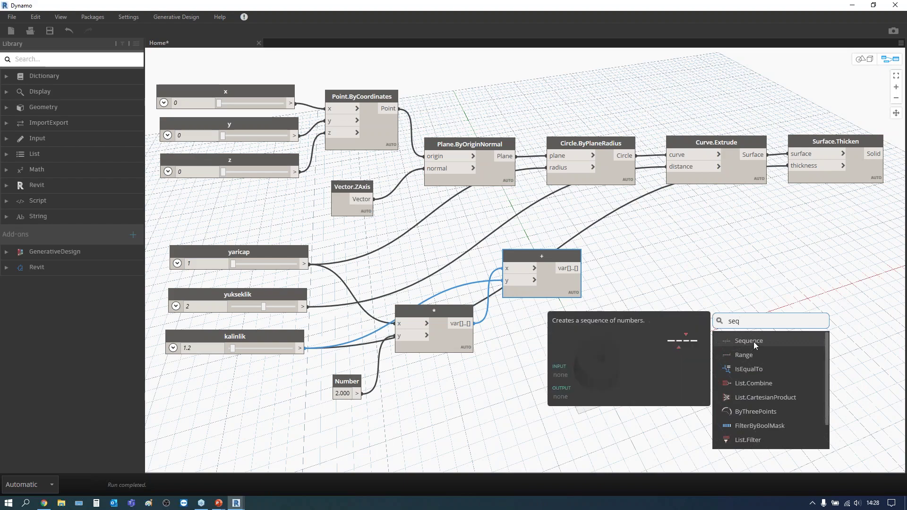
click(753, 341)
drag(769, 346, 657, 250)
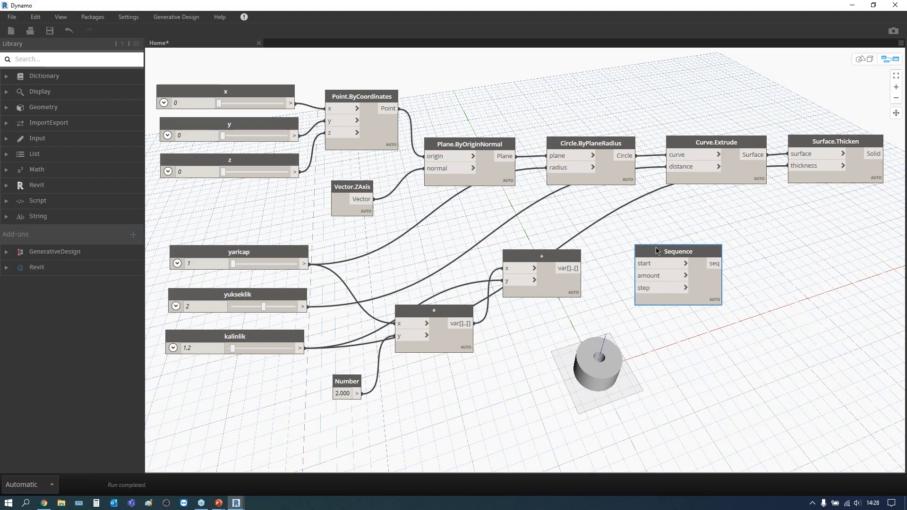
drag(656, 251, 650, 259)
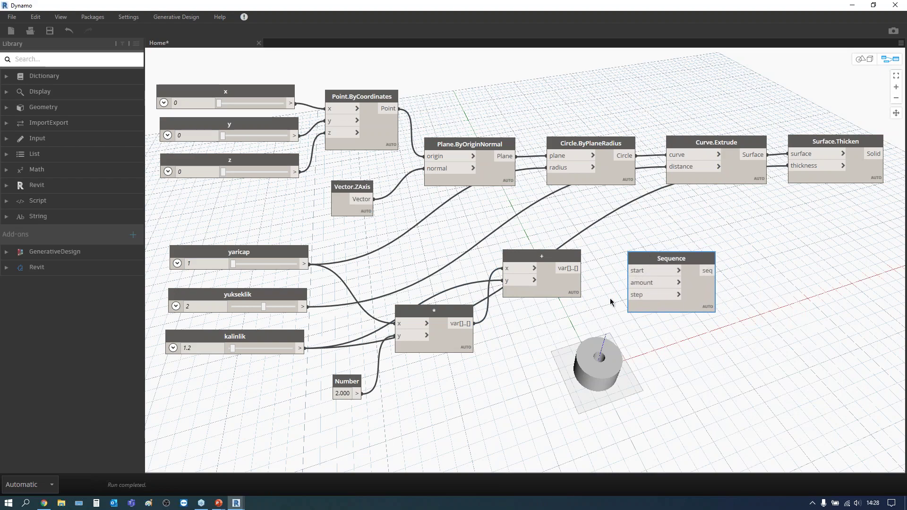
Add an Integer Slider below the graph and wire it into the Sequence's amount input.
right_click(509, 400)
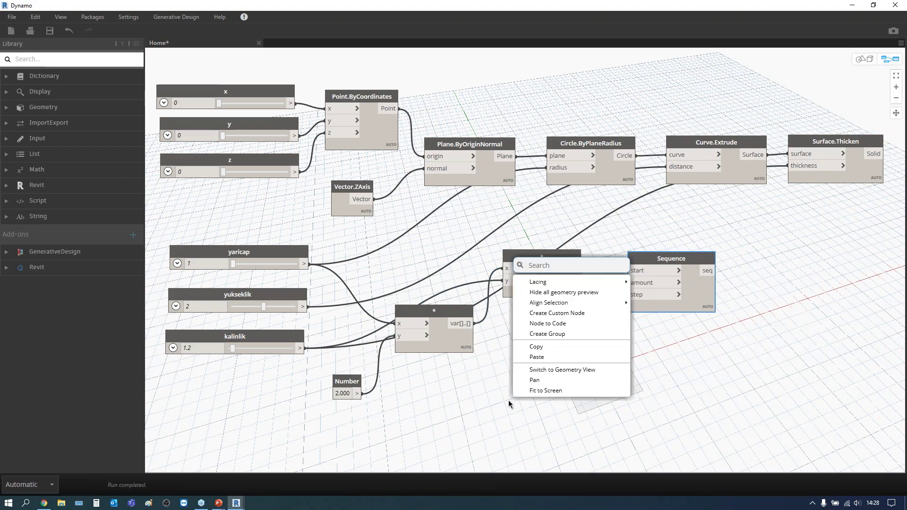
text(slide)
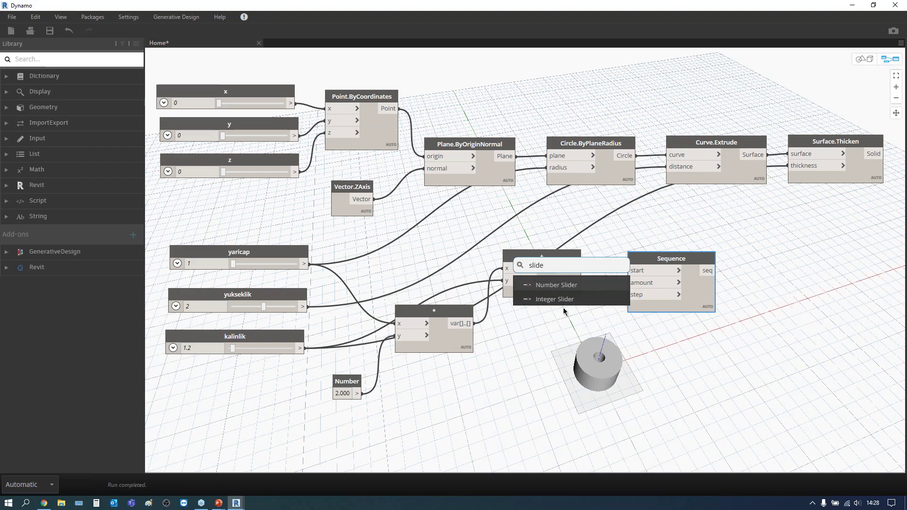
click(557, 301)
drag(643, 326, 519, 418)
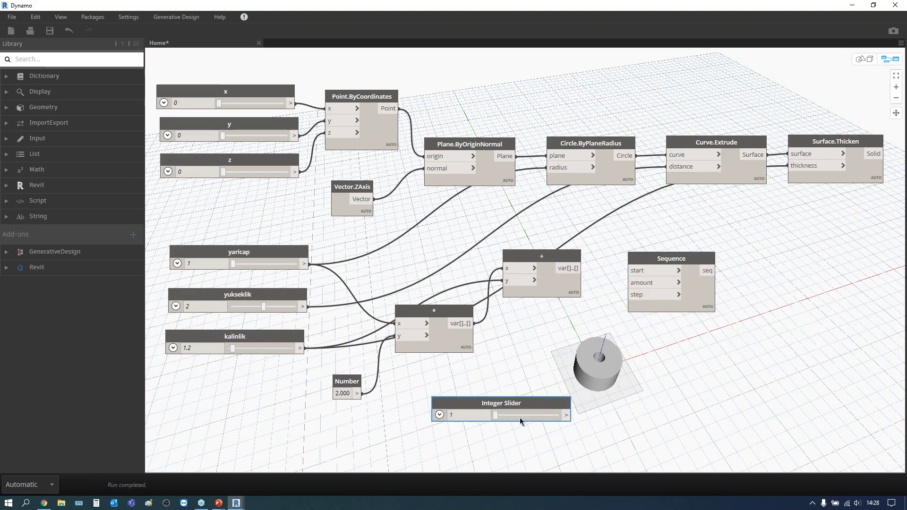
click(635, 304)
drag(540, 402, 461, 431)
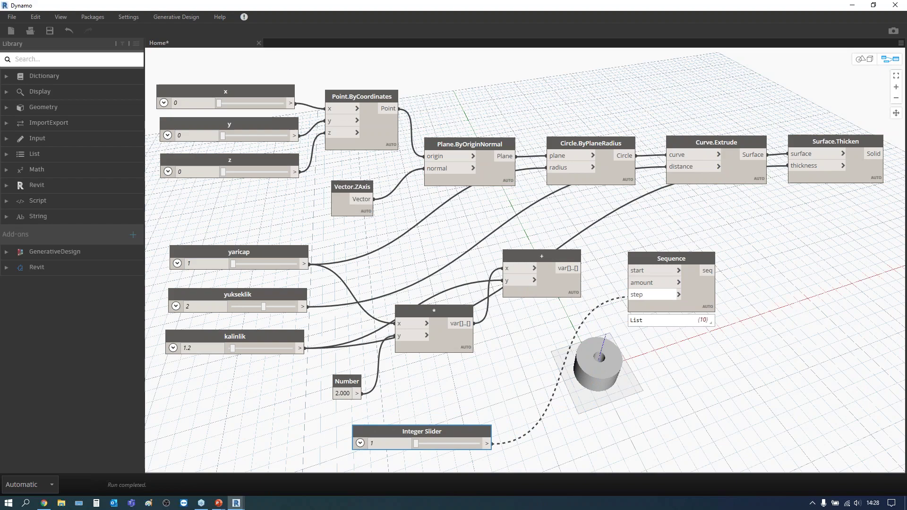
click(635, 286)
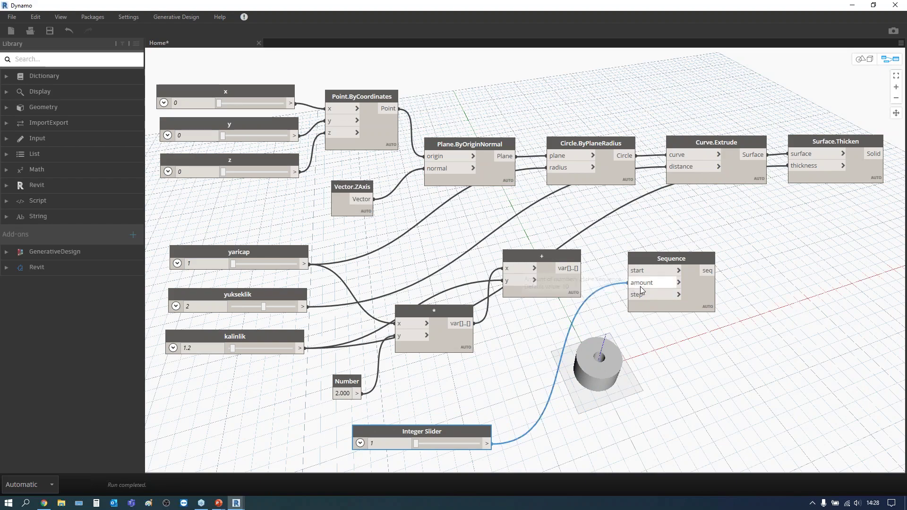
drag(648, 259, 656, 264)
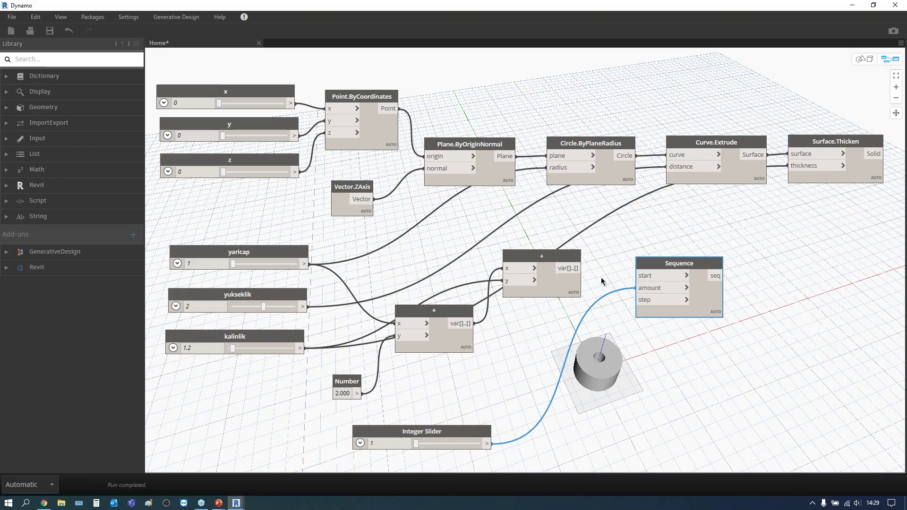
Connect the + result to the Sequence's step input and rearrange both nodes.
click(578, 269)
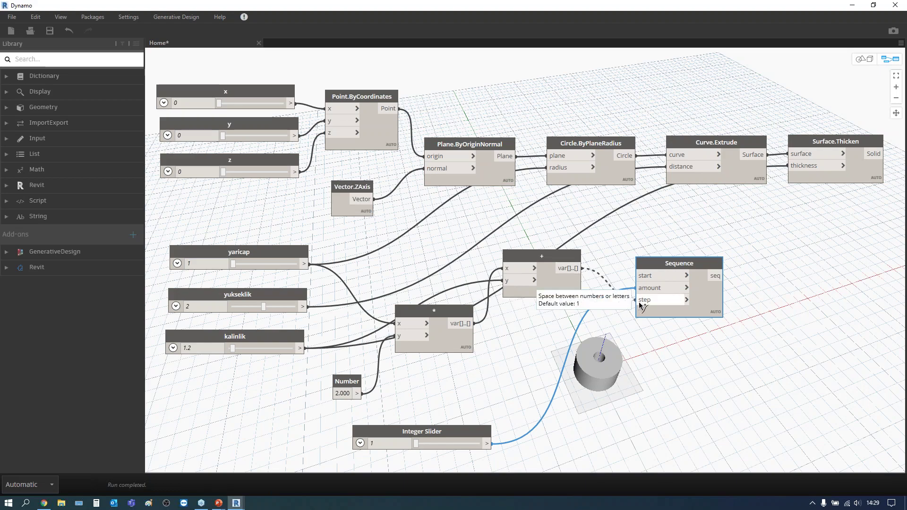
click(642, 303)
drag(666, 263, 680, 261)
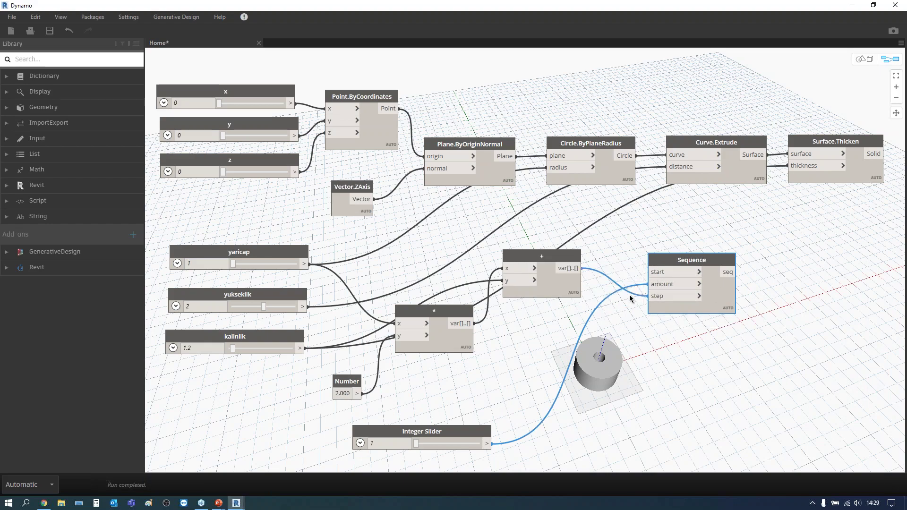
drag(575, 255, 560, 251)
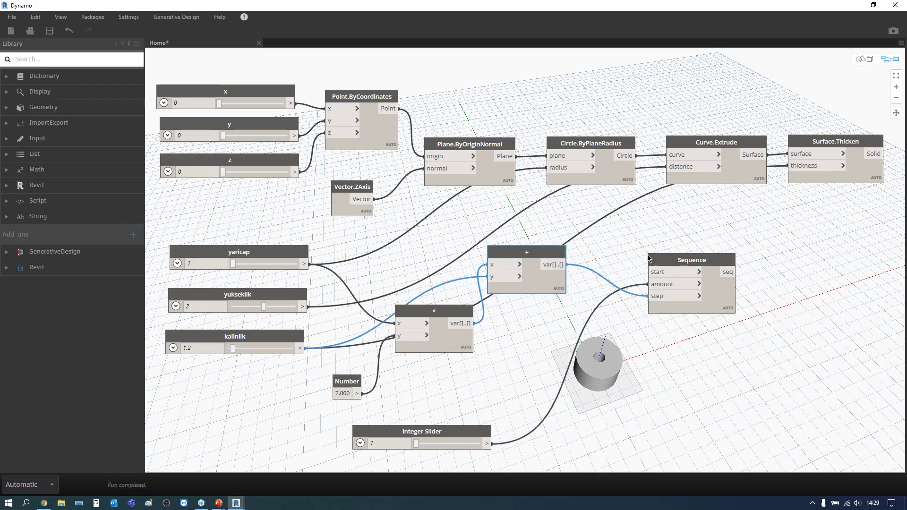
drag(663, 261, 608, 243)
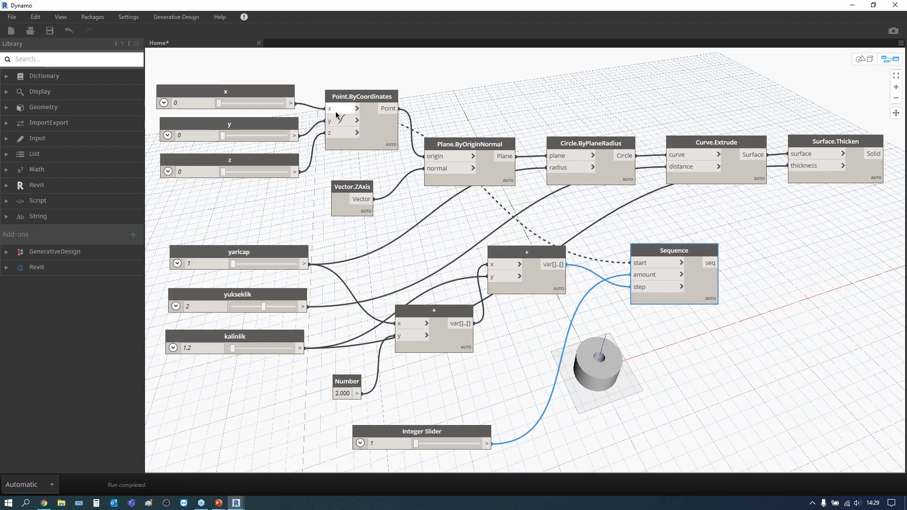
click(337, 162)
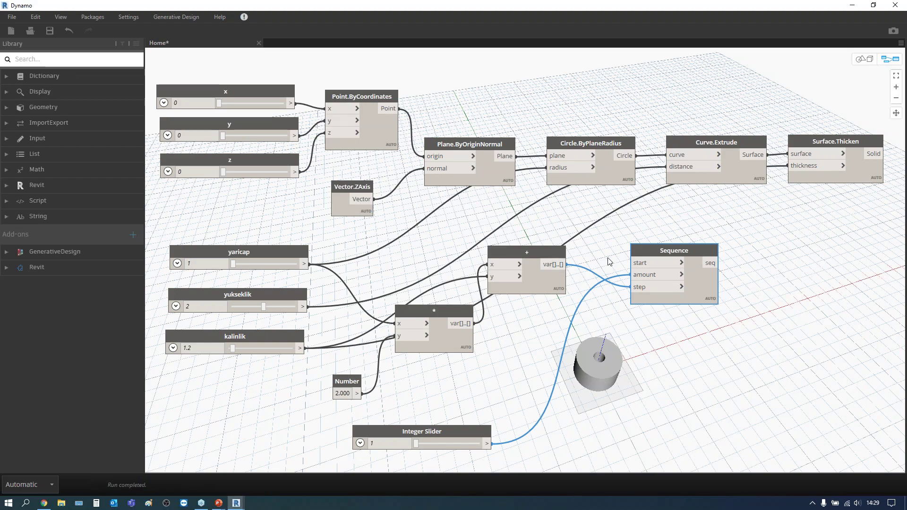
Add a 0.000 Number node feeding the Sequence's start input.
right_click(608, 231)
text(number)
click(644, 258)
mouse_move(661, 271)
mouse_down()
mouse_move(577, 213)
mouse_move(637, 269)
mouse_up()
click(637, 264)
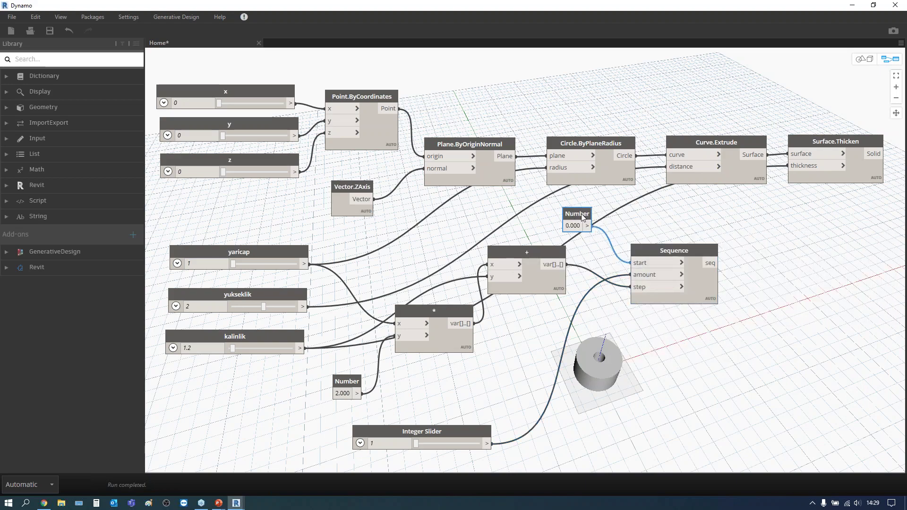
drag(580, 214, 596, 233)
Feed the Sequence output into Point.ByCoordinates' x input and tidy the node layout.
click(718, 262)
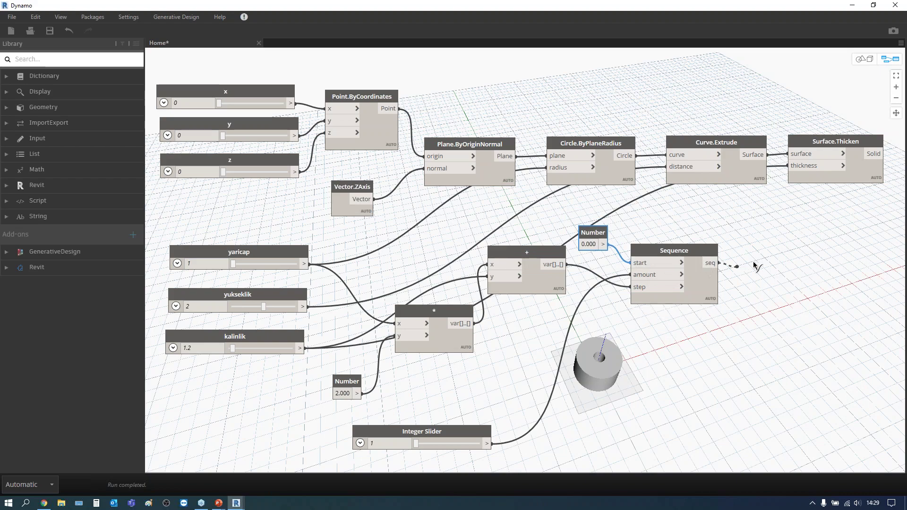
click(330, 109)
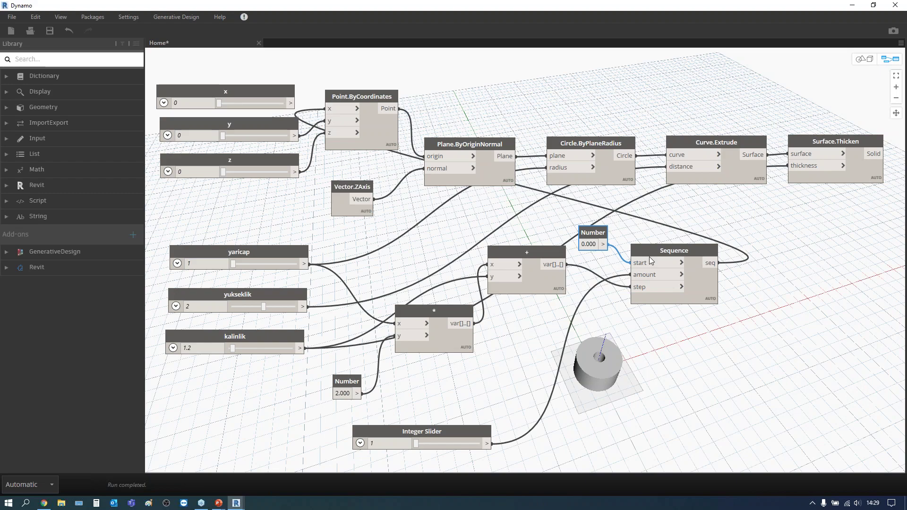
drag(264, 92, 266, 80)
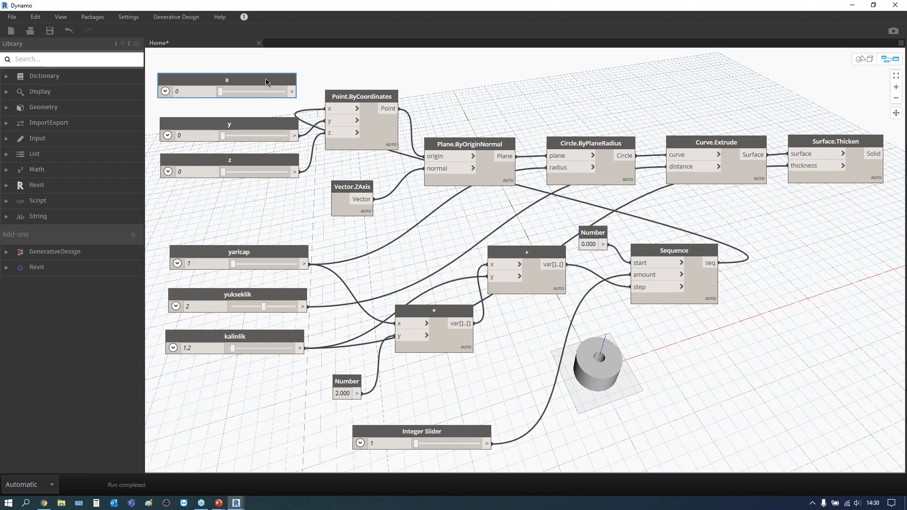
drag(526, 255, 524, 264)
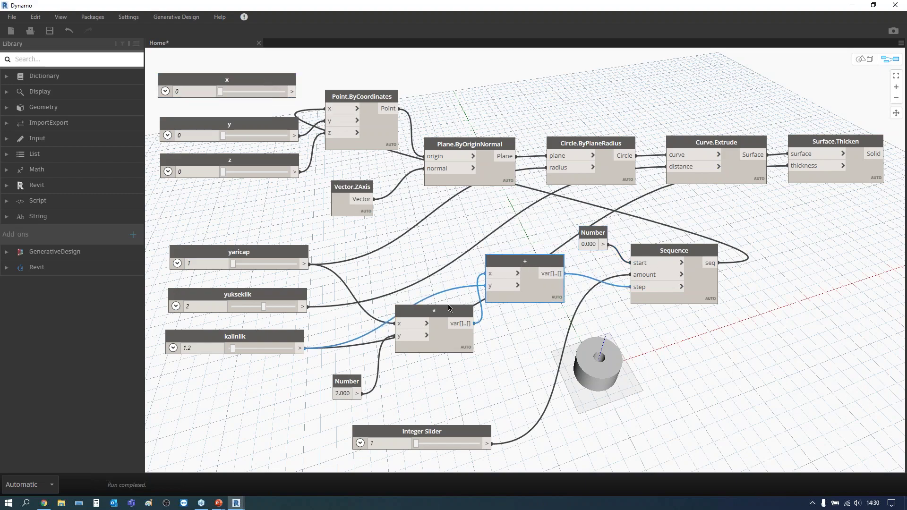
drag(352, 382, 326, 390)
drag(444, 314, 430, 337)
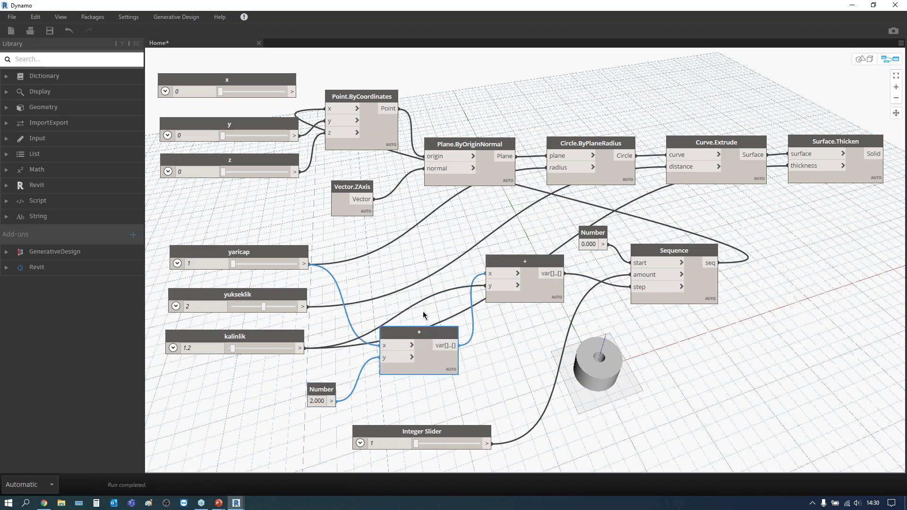
Delete the x slider node.
click(257, 77)
key(Delete)
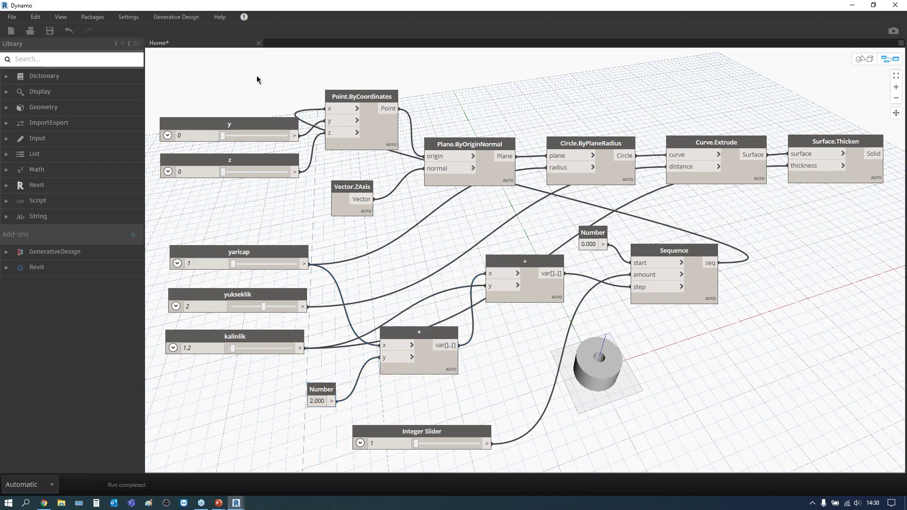
drag(668, 253, 670, 255)
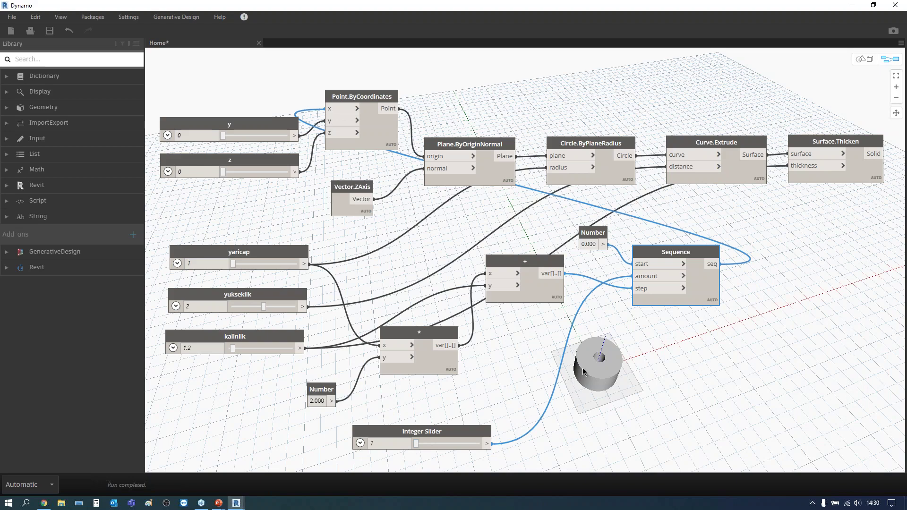
Try different cylinder counts on the Integer Slider (3, 7, 6).
drag(416, 443, 422, 443)
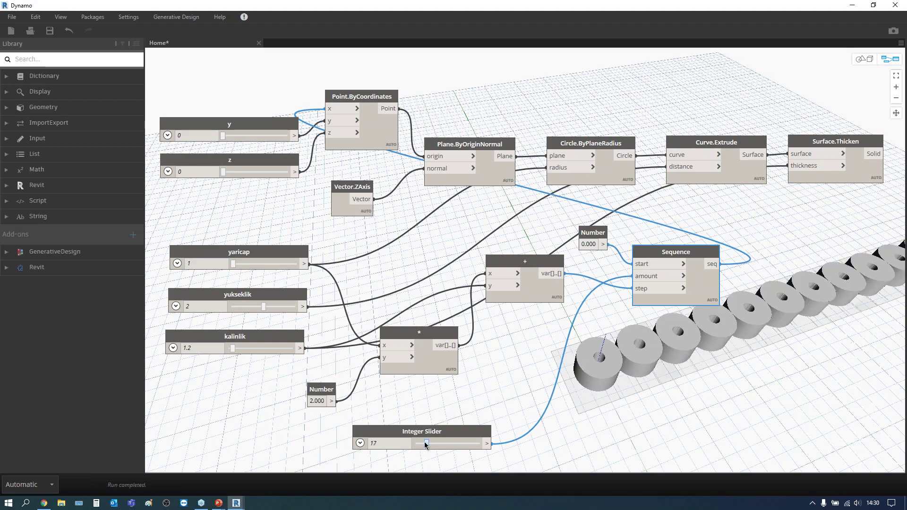
drag(422, 443, 422, 445)
drag(420, 443, 419, 443)
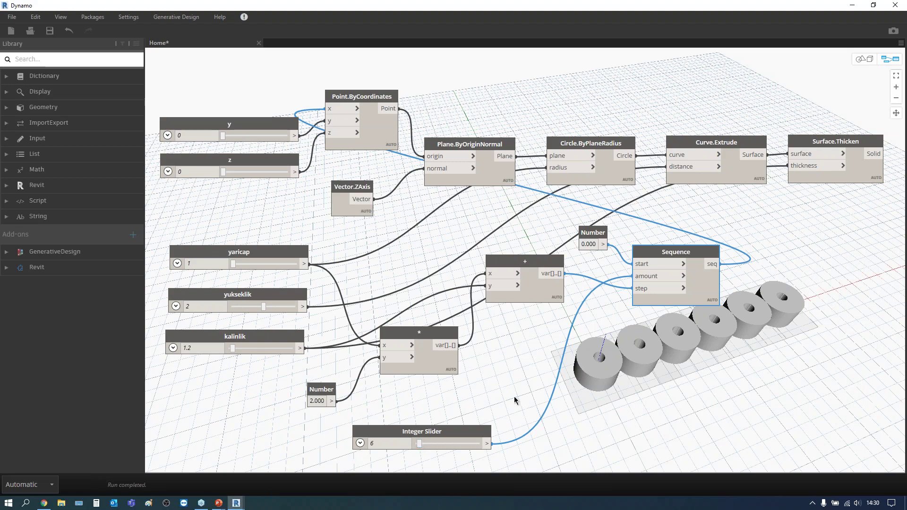
mouse_move(469, 143)
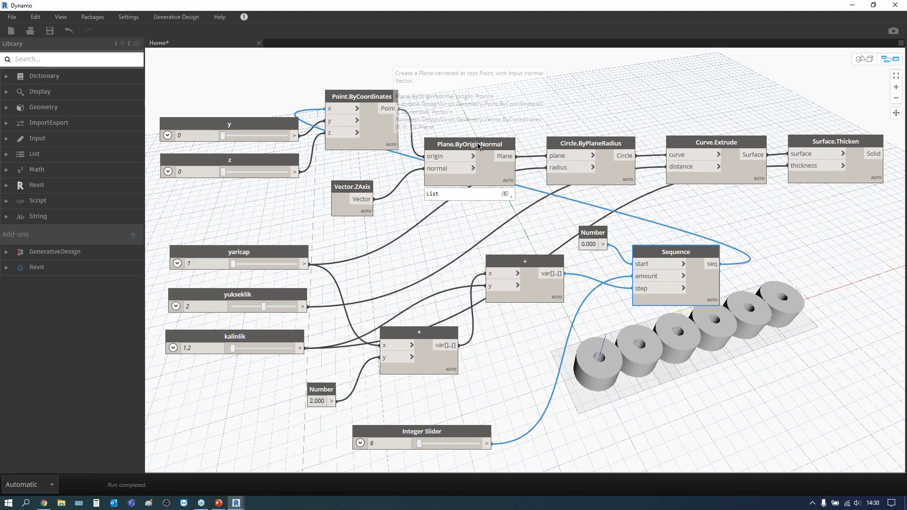
click(479, 147)
click(674, 432)
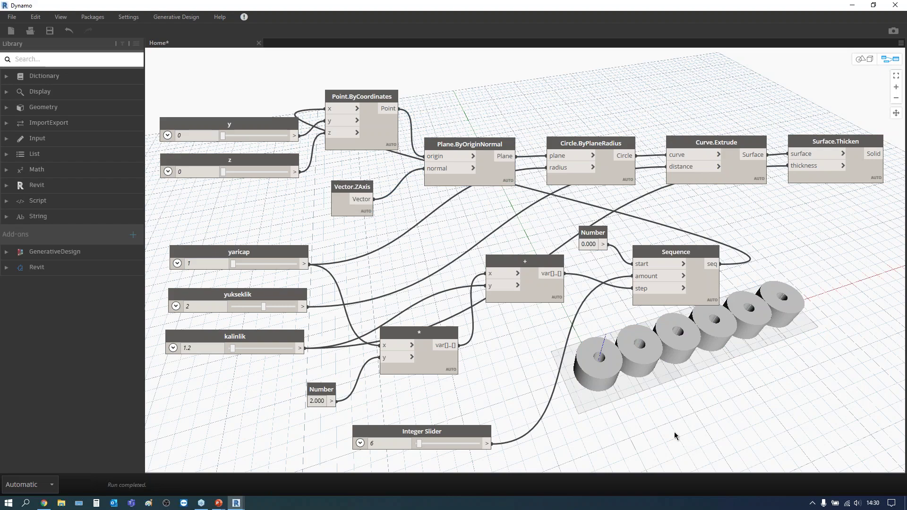
drag(475, 431, 476, 427)
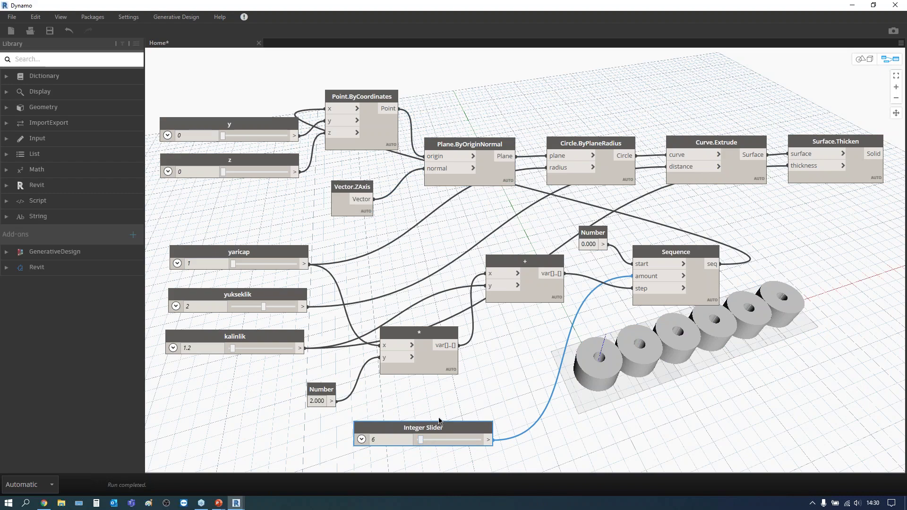
Orbit around the cylinders and raise the count to 15.
key(ctrl+b)
right_drag(462, 395, 477, 392)
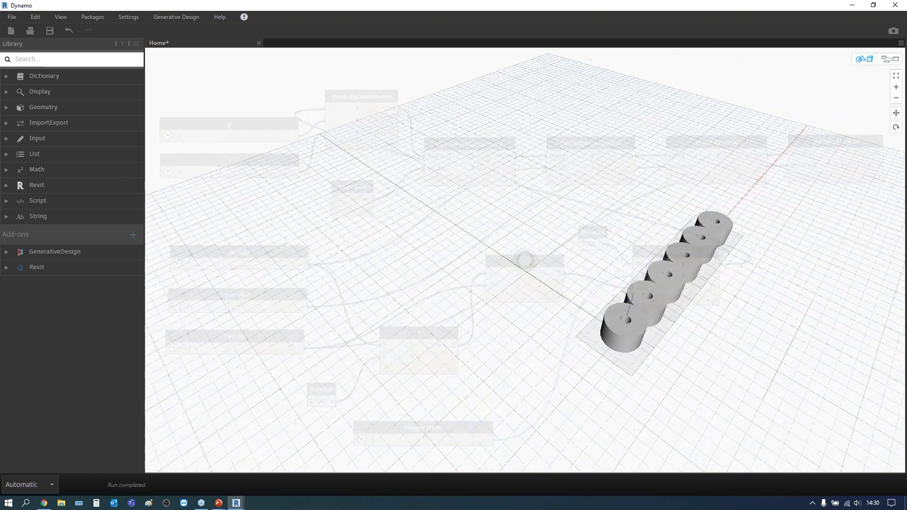
key(ctrl+b)
drag(427, 439, 430, 441)
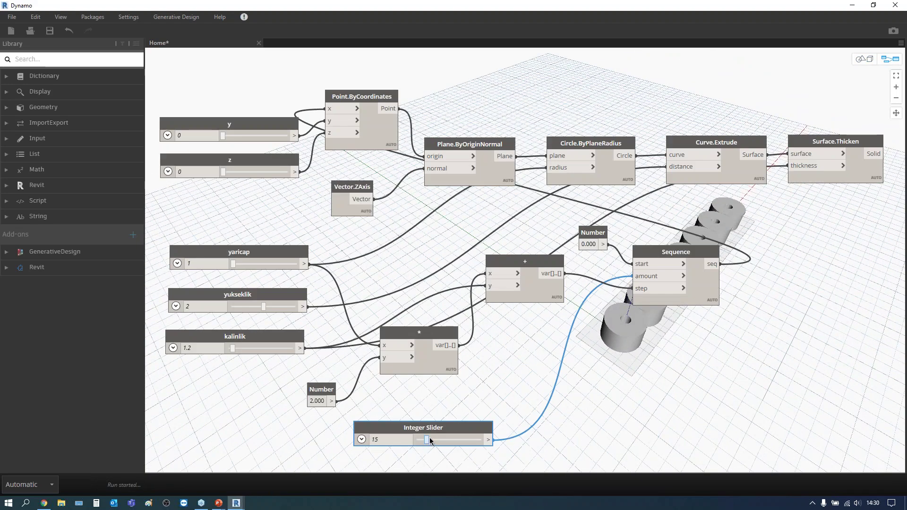
key(ctrl+b)
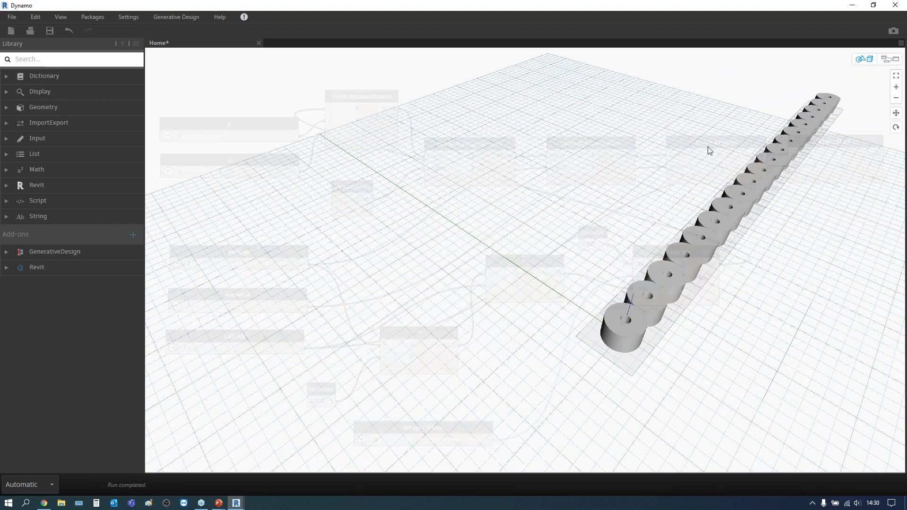
key(ctrl+b)
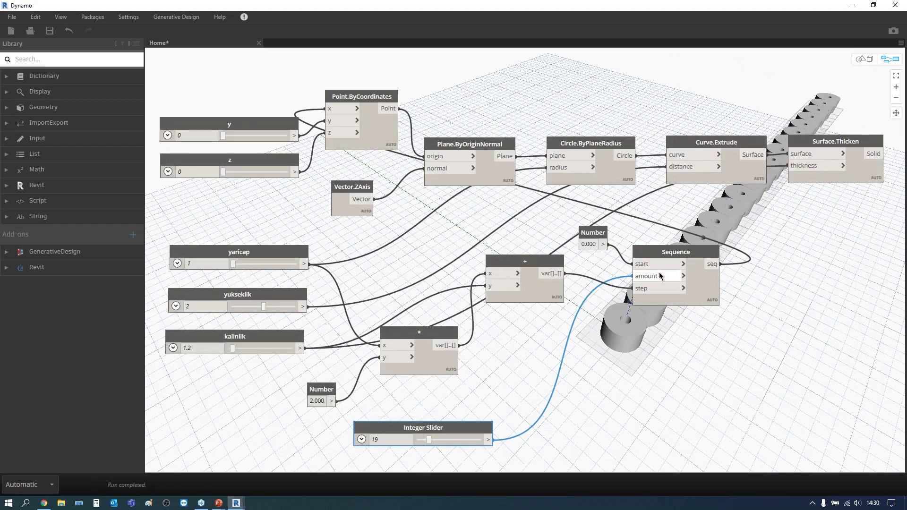
Connect the Sequence output to Point.ByCoordinates' z input to stack the cylinders vertically.
click(721, 264)
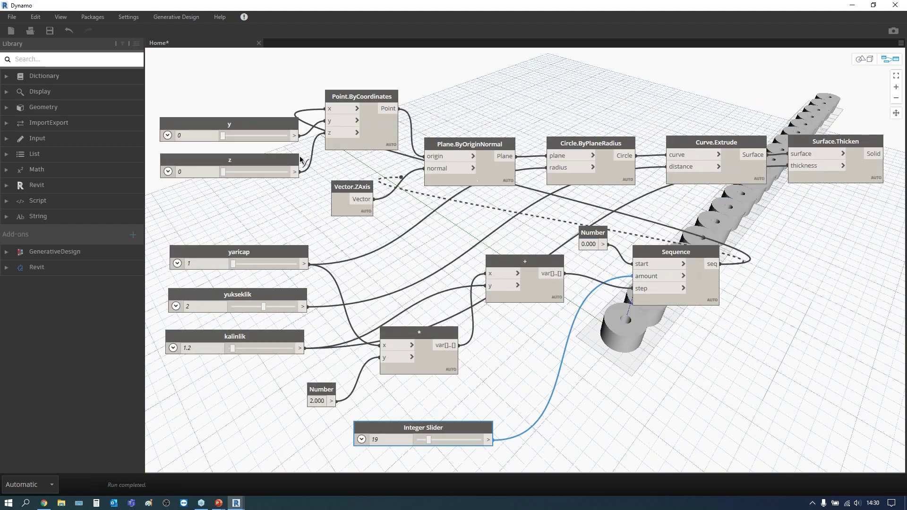
click(333, 131)
click(337, 132)
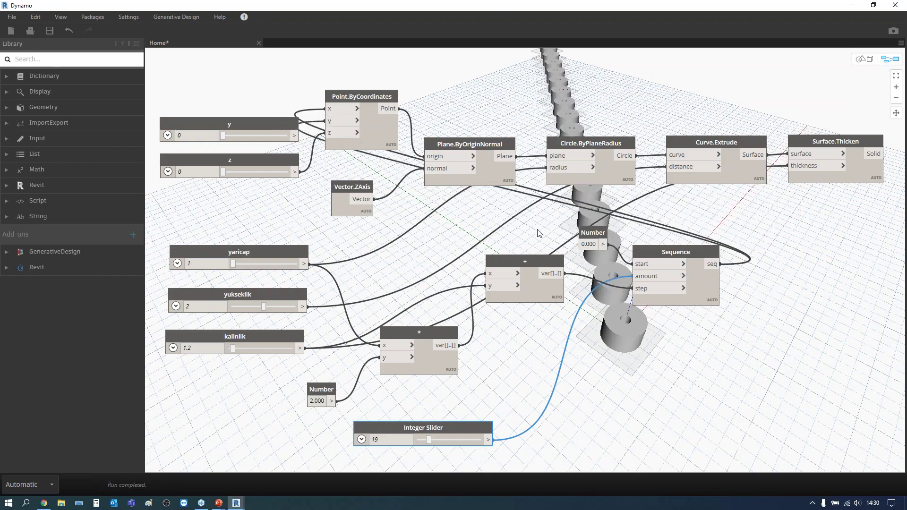
key(ctrl+b)
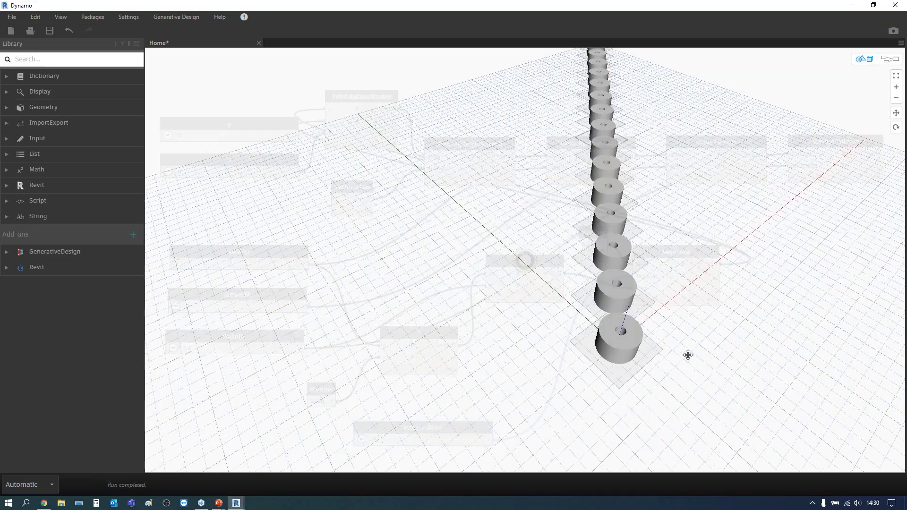
right_drag(726, 348, 701, 333)
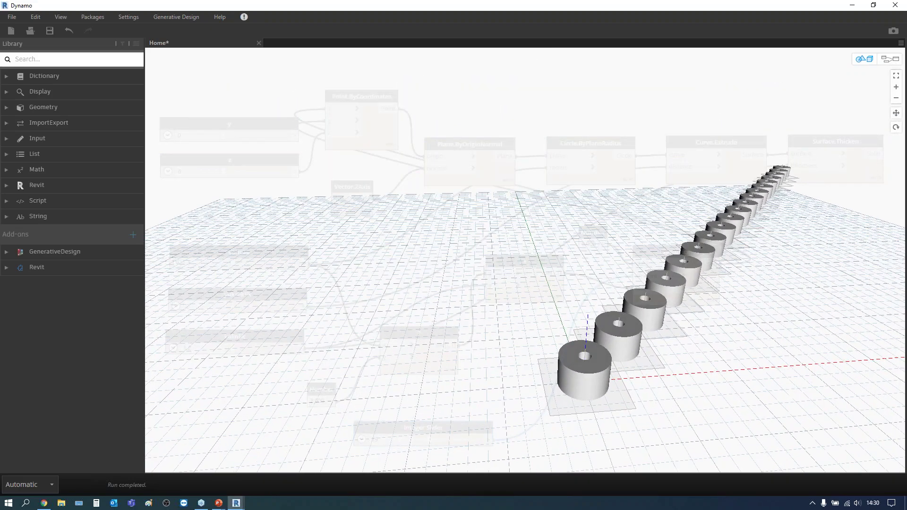
key(ctrl+b)
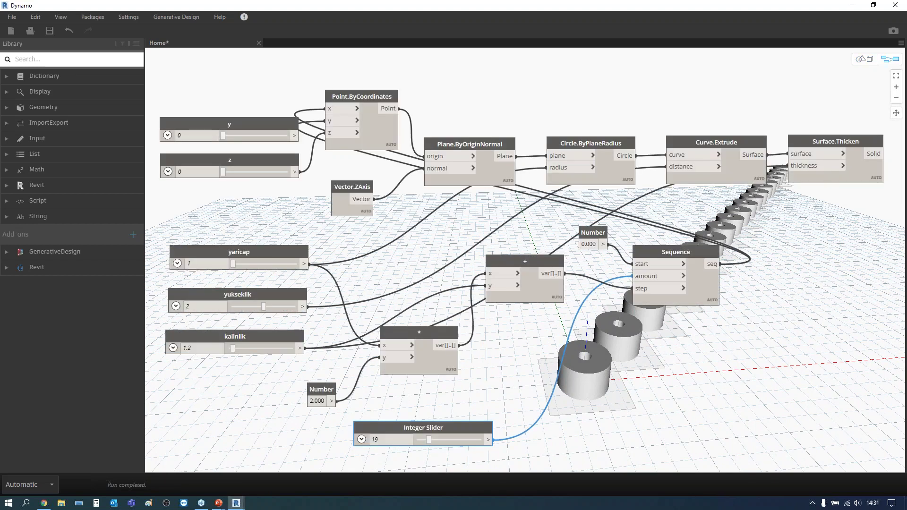
Box-select every node in the graph and delete them all.
mouse_move(878, 449)
mouse_down()
mouse_move(765, 374)
mouse_move(193, 70)
mouse_up()
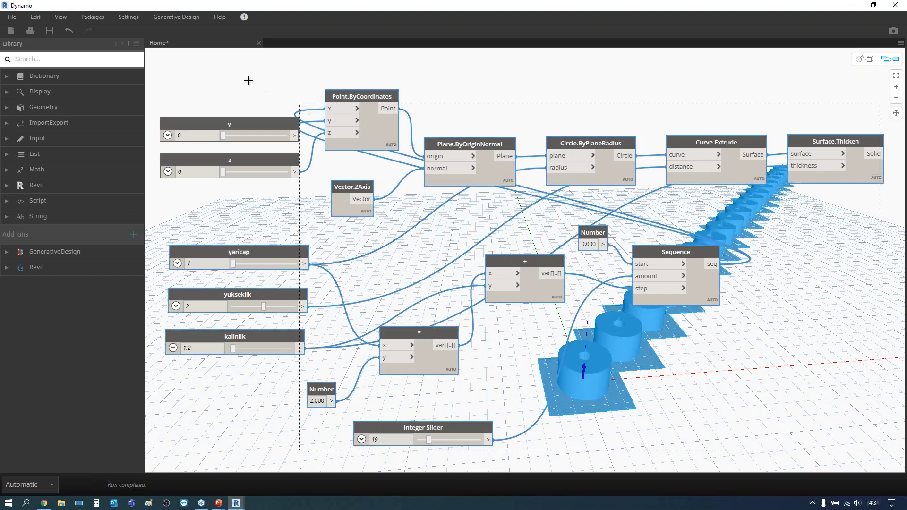
drag(193, 70, 173, 68)
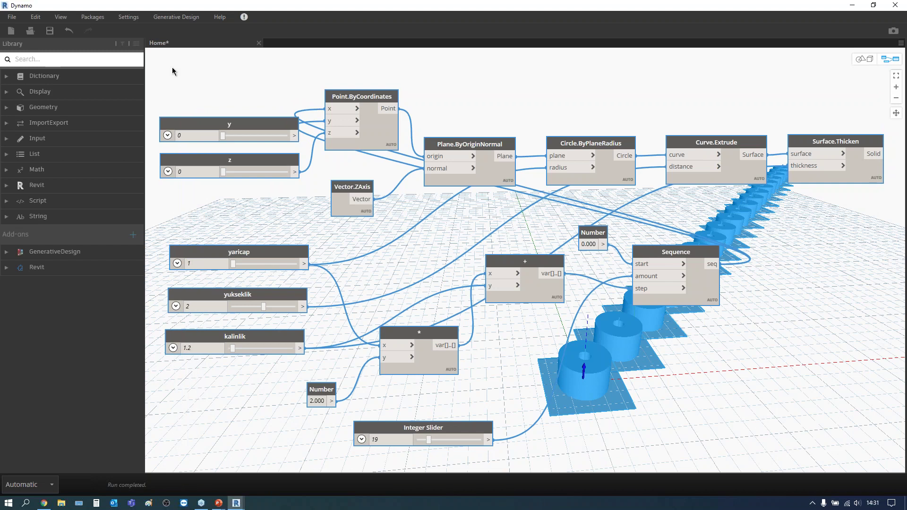
key(Delete)
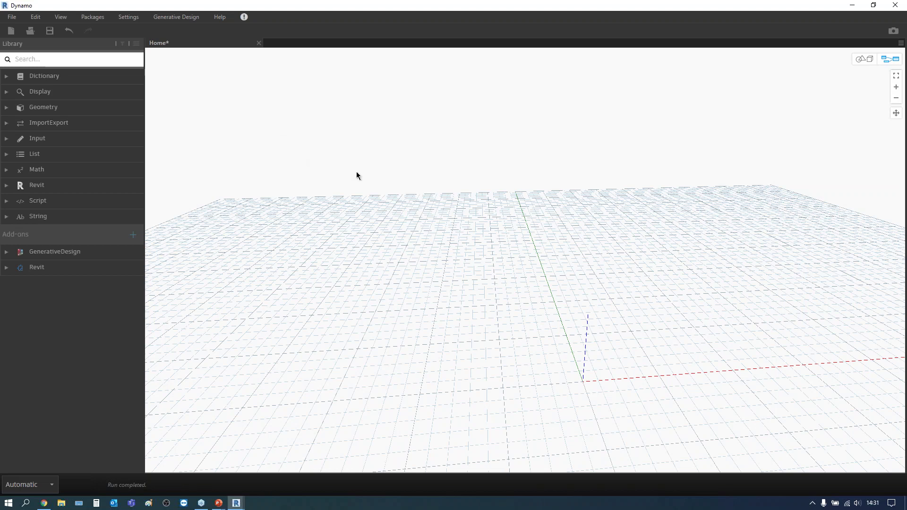
Create a single empty Code Block, deleting the extra ones added by mistake.
double_click(336, 178)
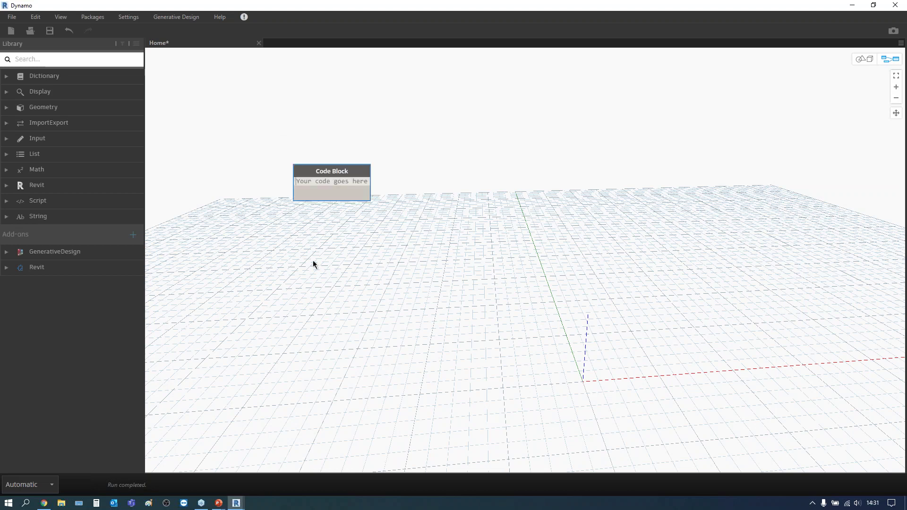
double_click(335, 286)
double_click(552, 151)
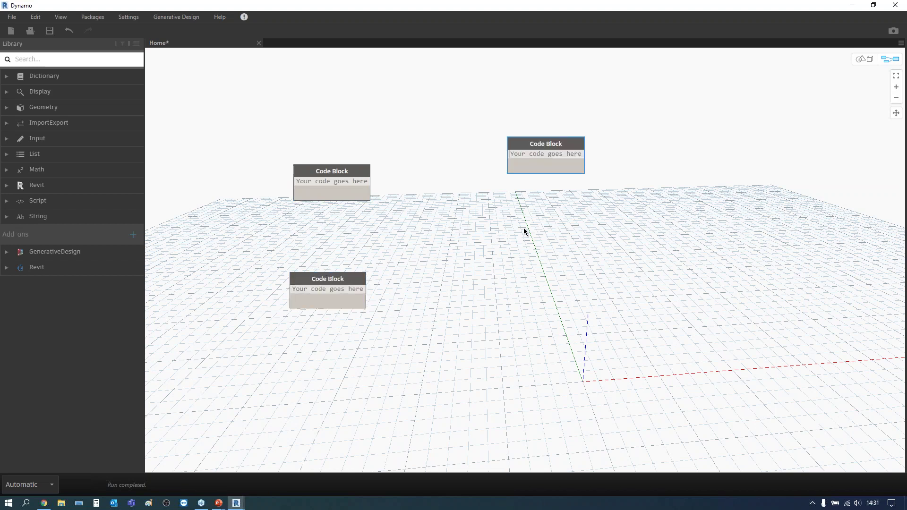
double_click(522, 238)
double_click(442, 198)
drag(586, 265, 290, 101)
key(Delete)
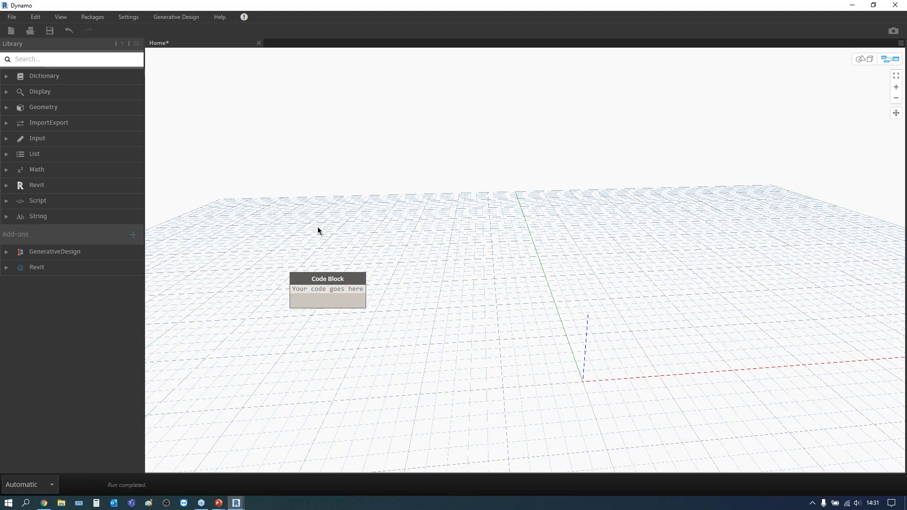
drag(323, 280, 314, 230)
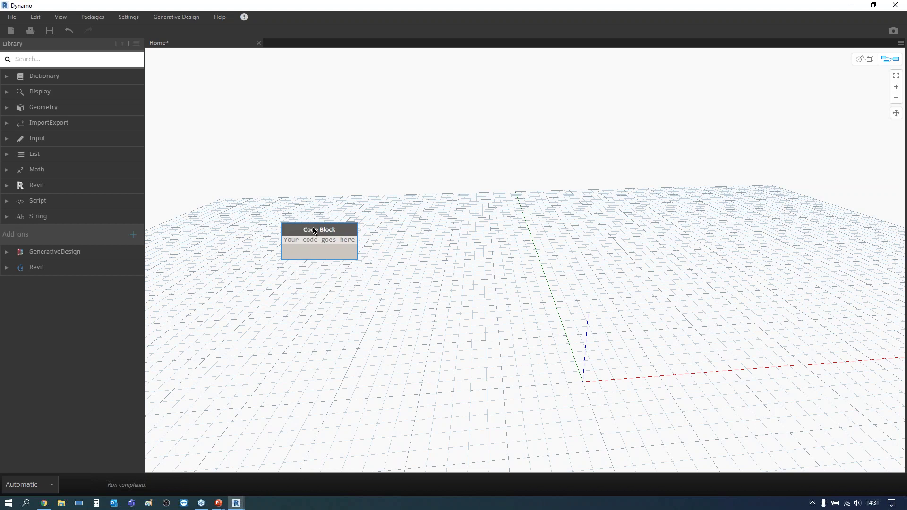
mouse_move(319, 229)
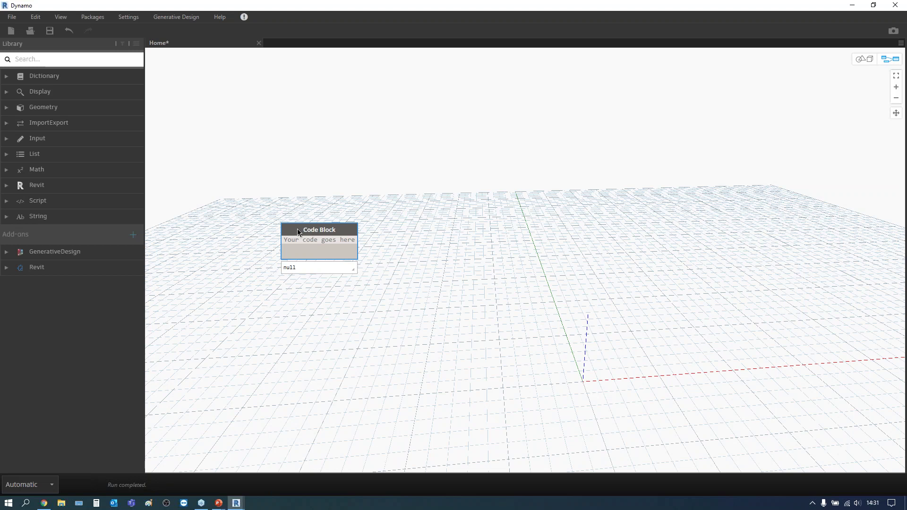
drag(290, 235, 289, 261)
Add a Point.ByCoordinates node above the Code Block.
right_click(344, 191)
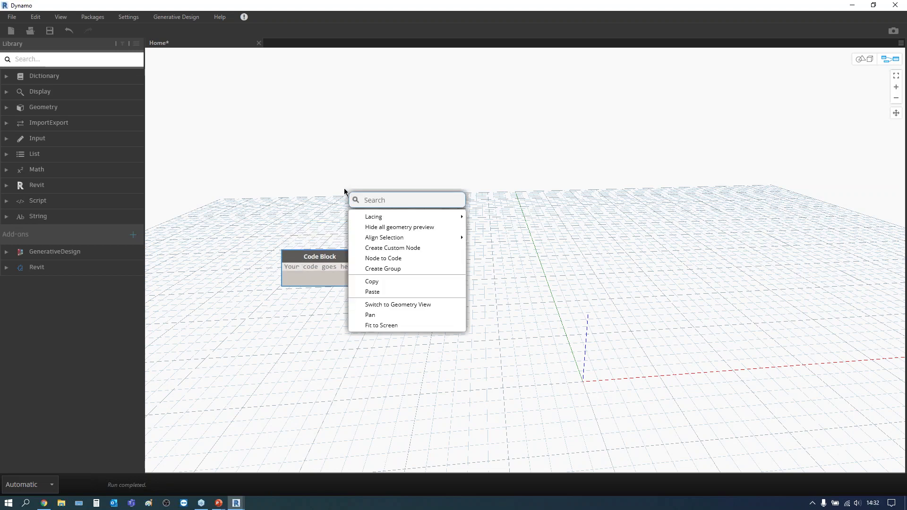
text(point)
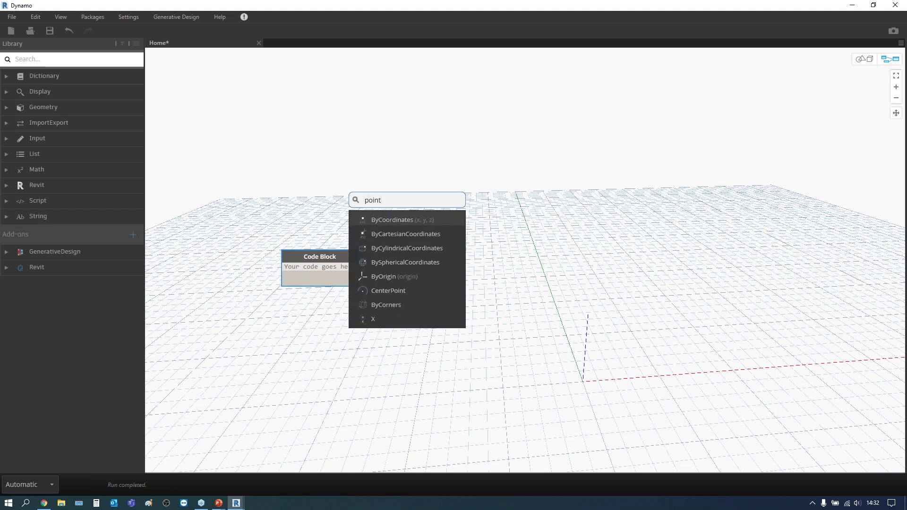
click(383, 220)
drag(415, 225, 351, 140)
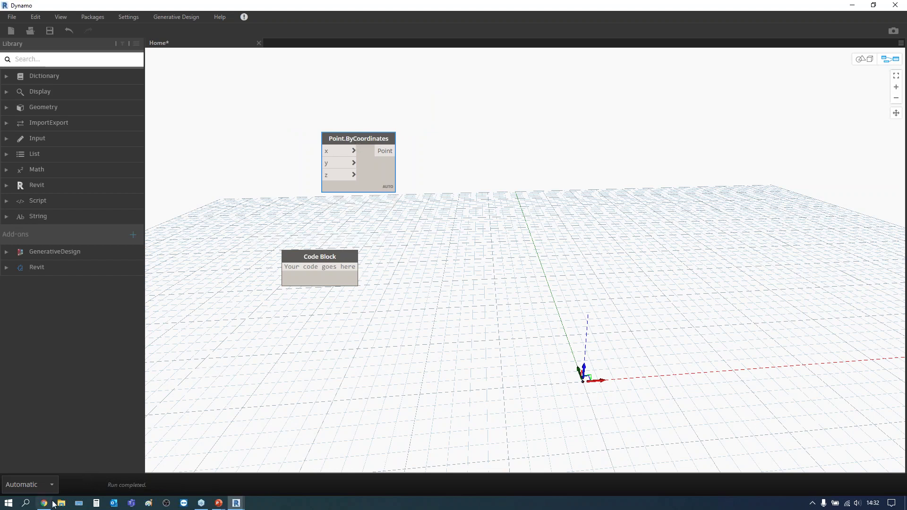
click(44, 503)
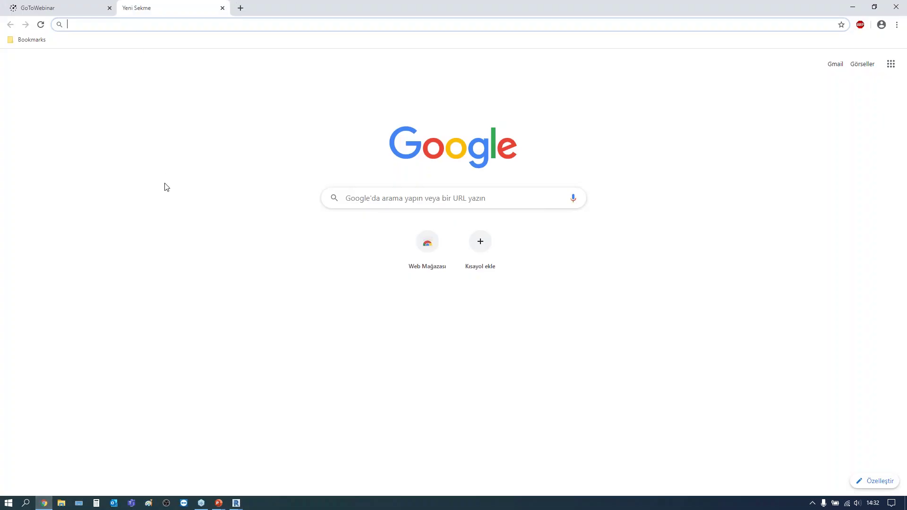
Search Chrome for the Dynamo Language Manual and open it.
text(dynamo langu)
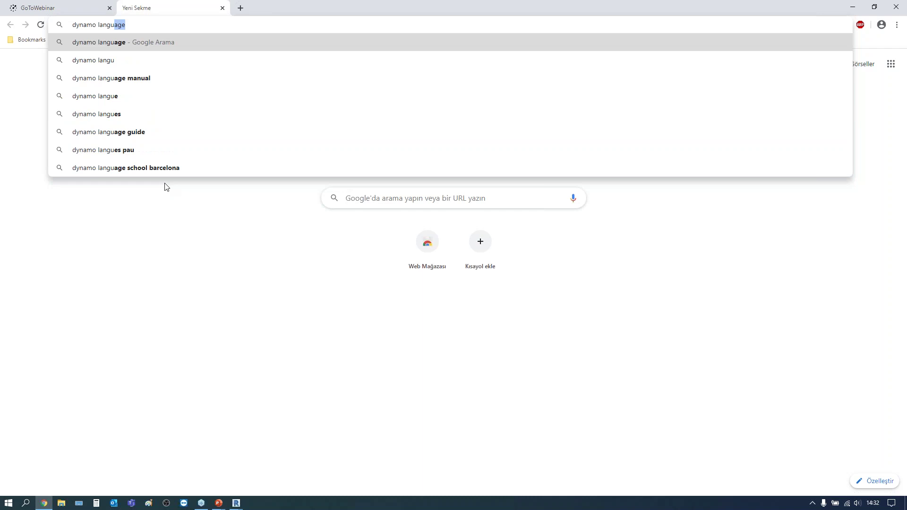
key(Down)
key(Down)
key(Return)
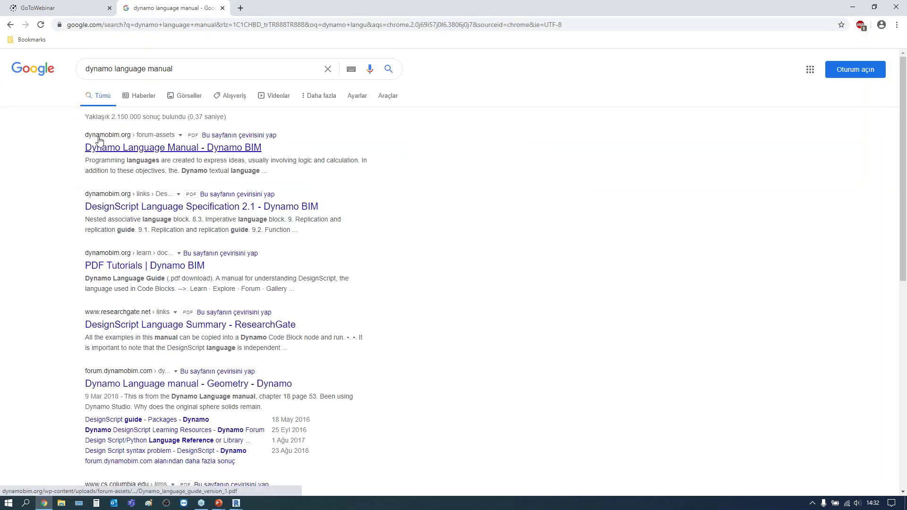
click(160, 152)
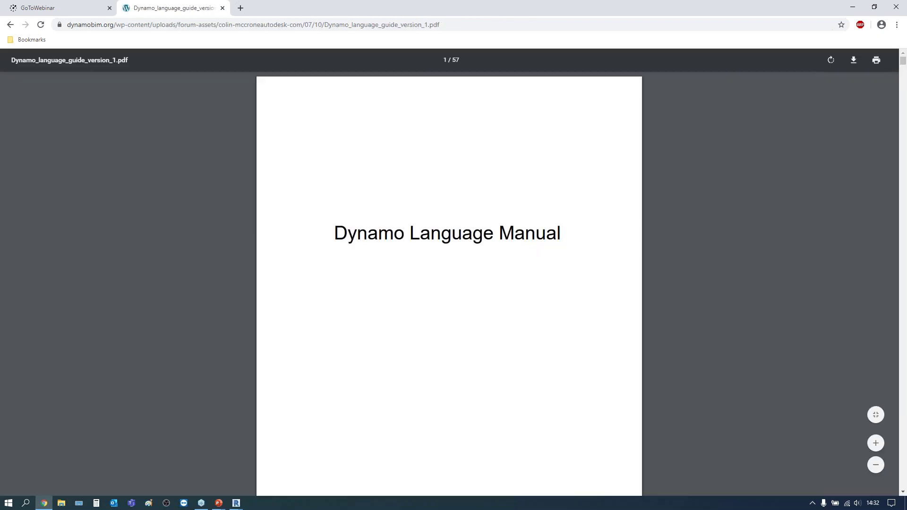
Scroll the manual down to the '2: Geometry Basics' point examples, then return to Dynamo.
scroll(415, 236, down, 7)
scroll(414, 236, down, 7)
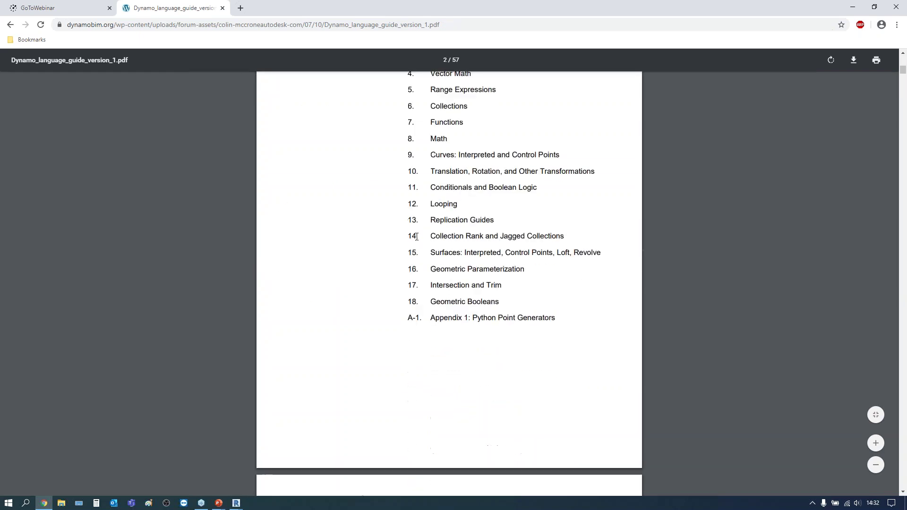
scroll(397, 251, down, 2)
scroll(389, 240, down, 4)
scroll(390, 240, down, 7)
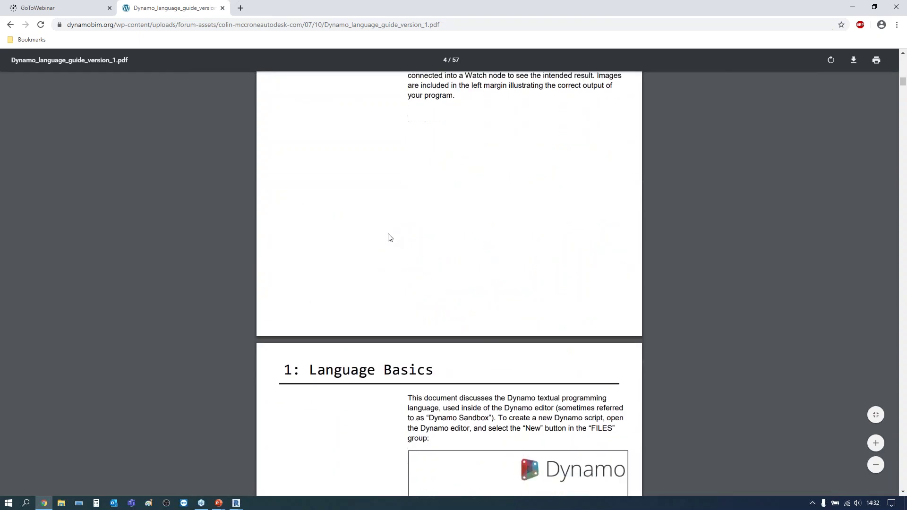
scroll(389, 239, down, 6)
scroll(390, 237, down, 8)
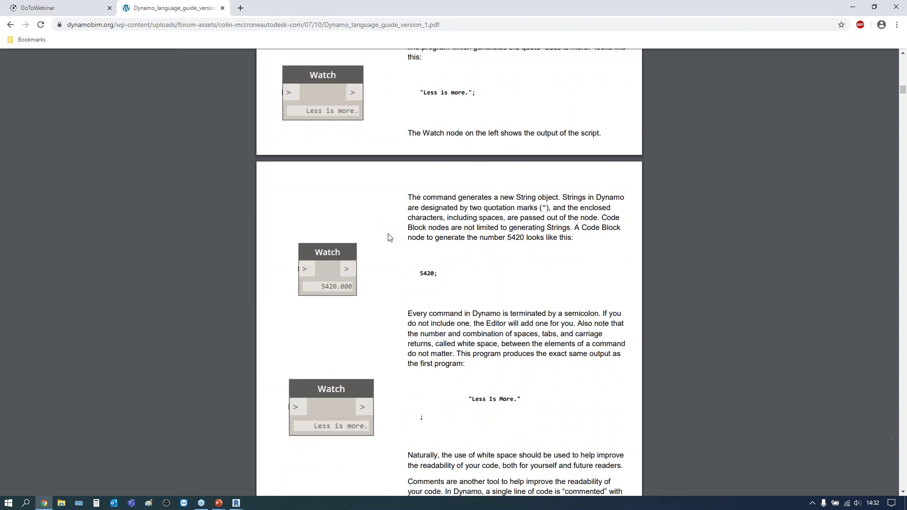
scroll(390, 237, down, 8)
scroll(390, 237, down, 5)
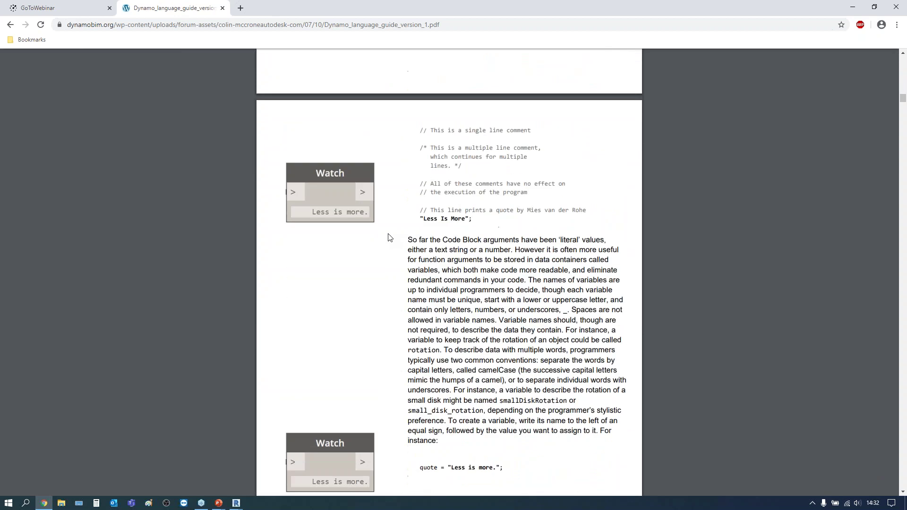
scroll(391, 203, down, 5)
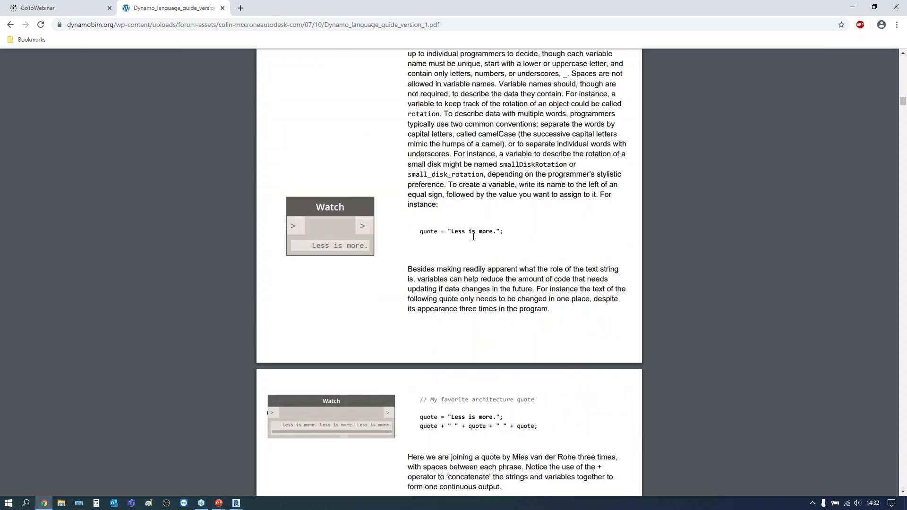
scroll(367, 226, up, 5)
scroll(402, 237, down, 6)
scroll(434, 249, down, 4)
scroll(470, 267, down, 5)
scroll(470, 267, down, 6)
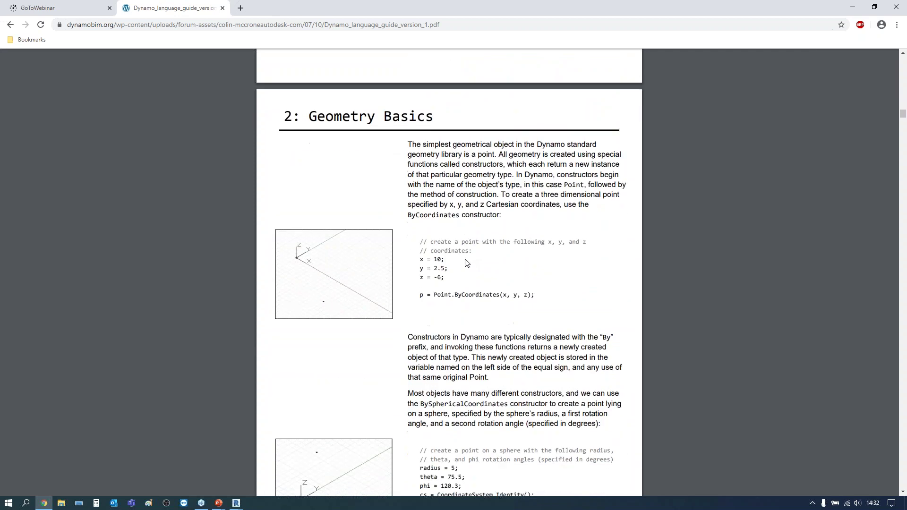
scroll(470, 267, down, 4)
drag(534, 137, 402, 145)
click(402, 146)
scroll(402, 145, down, 3)
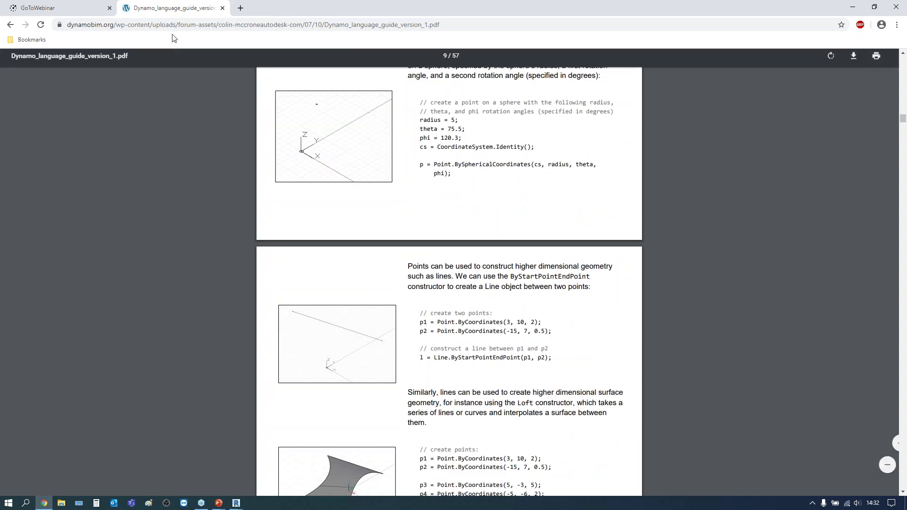
mouse_move(235, 503)
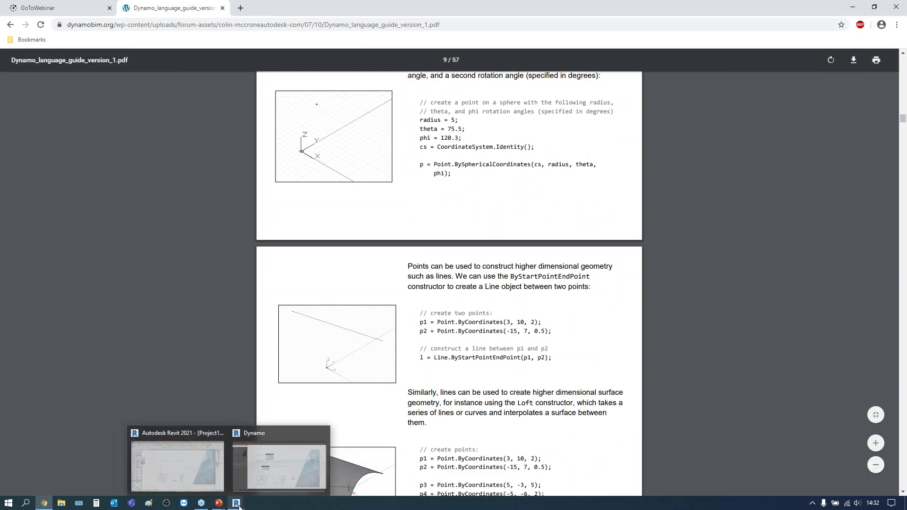
click(278, 484)
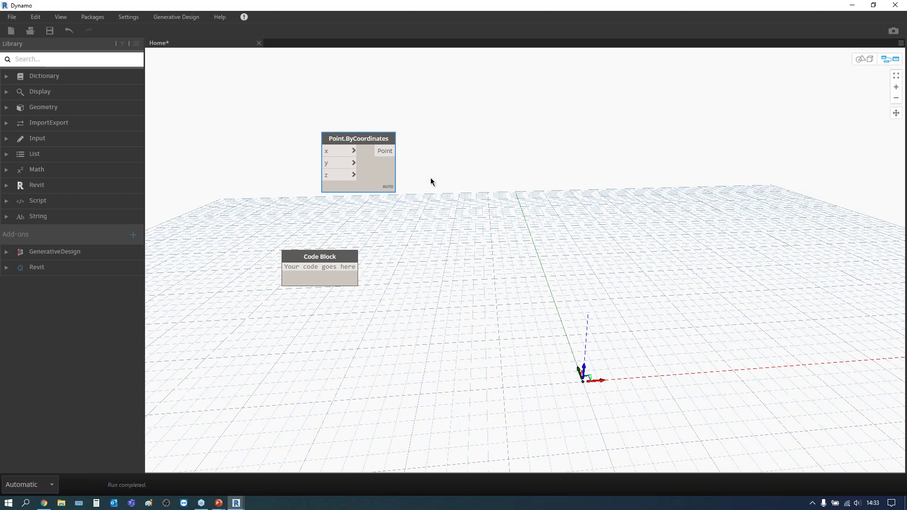
Arrange the Point.ByCoordinates node and Code Block, checking the point preview.
drag(369, 150, 341, 157)
drag(317, 259, 323, 258)
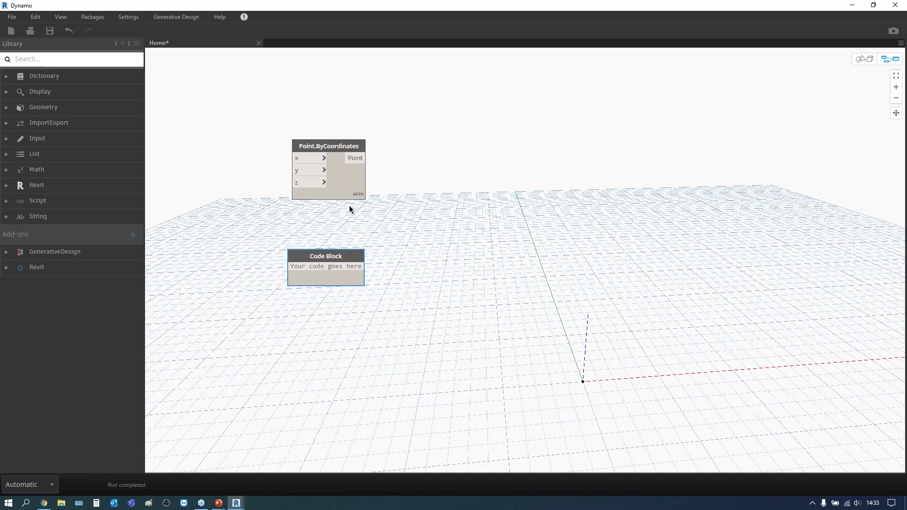
drag(333, 147, 333, 144)
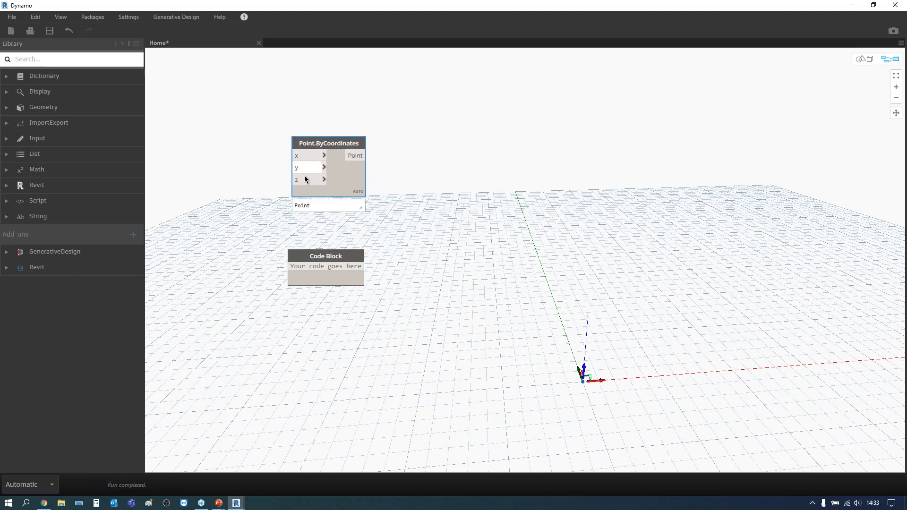
click(585, 385)
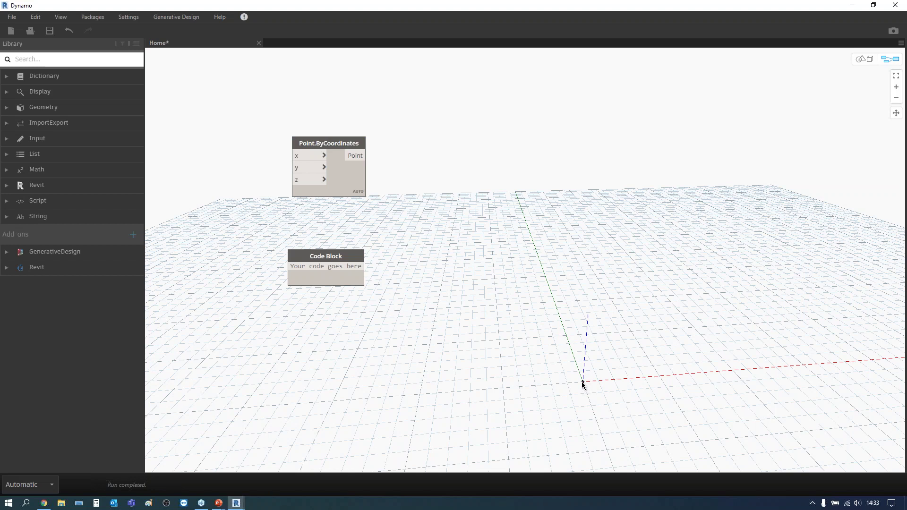
click(336, 149)
click(578, 379)
Type 'Point.ByCoordinates(' into the Code Block using autocomplete.
text(Point)
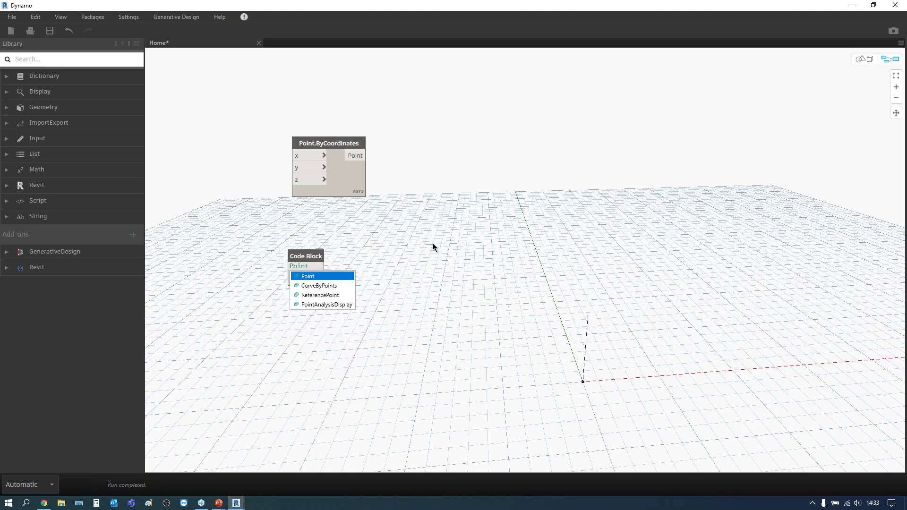
key(BackSpace)
key(BackSpace)
key(BackSpace)
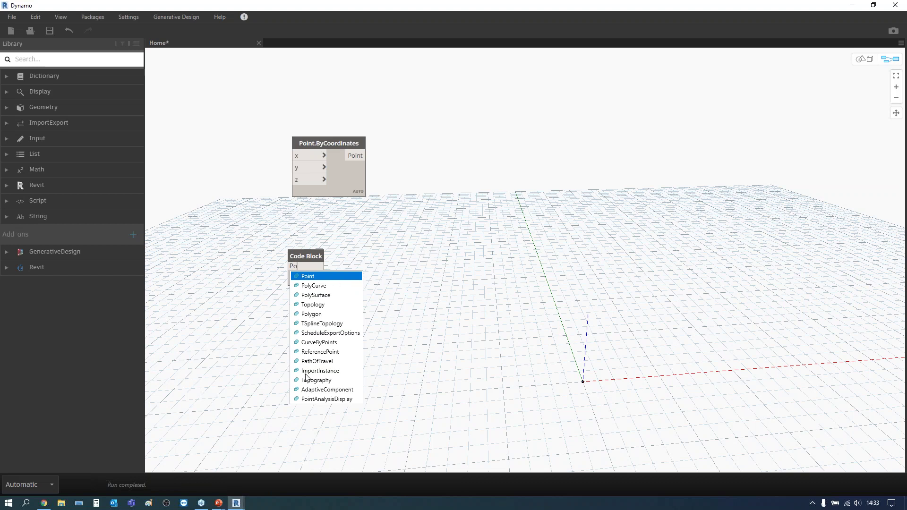
text(int)
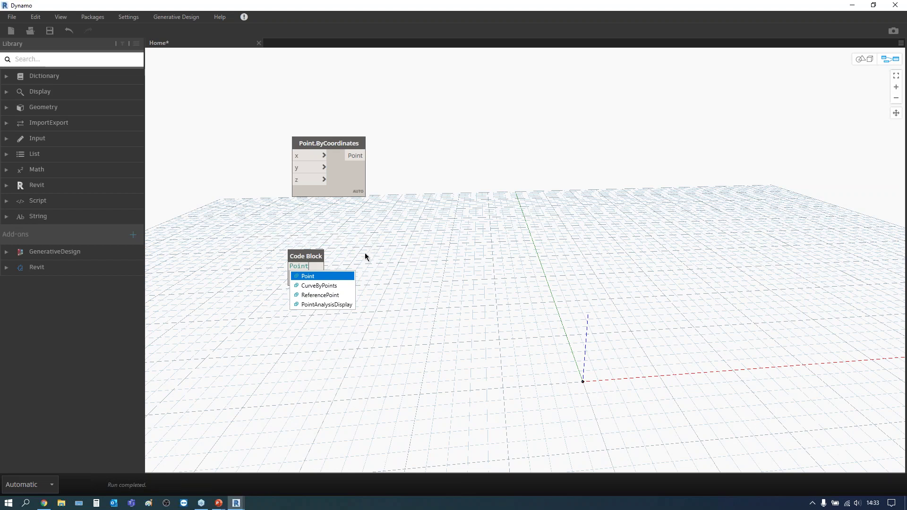
text(.by)
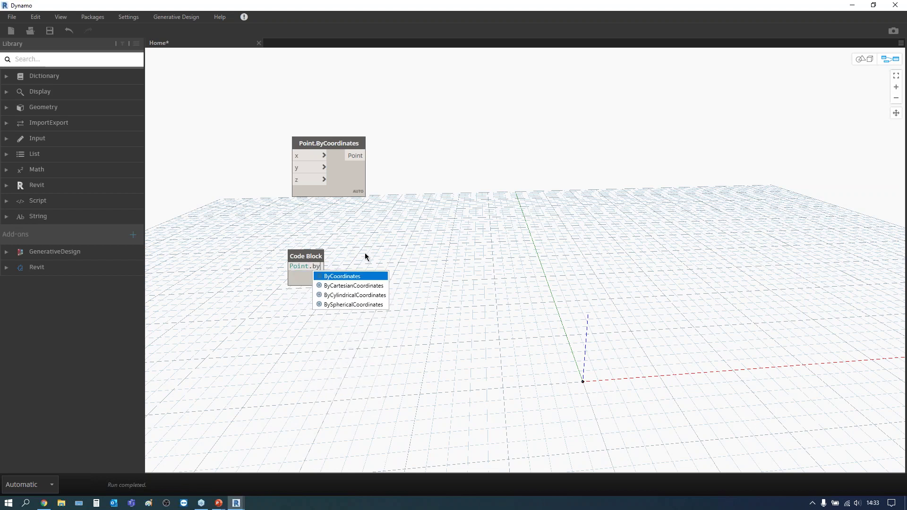
key(Return)
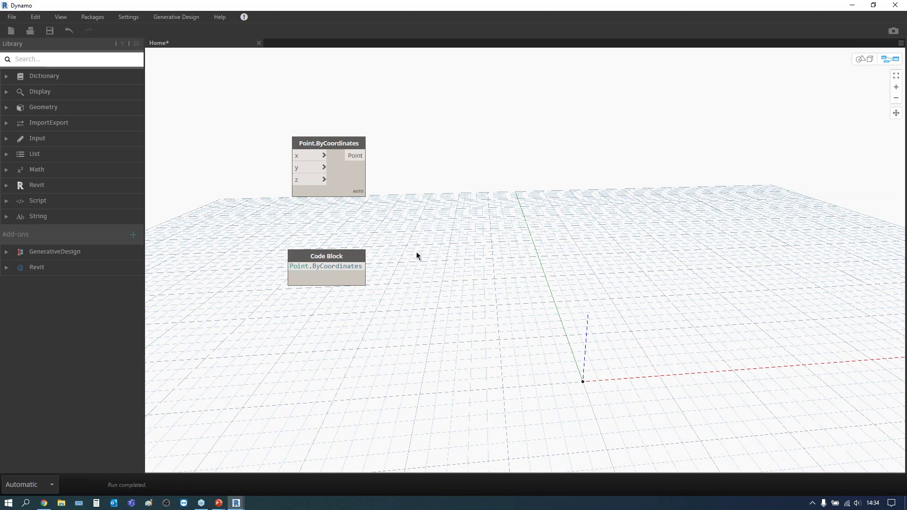
text(()
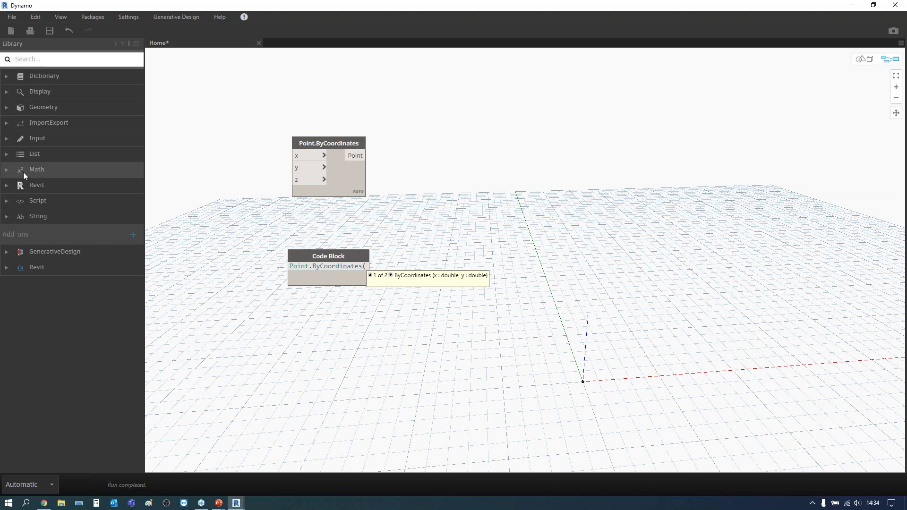
Add a two-input Point.ByCoordinates node from Geometry > Points, deleting the extra three-input node.
click(198, 192)
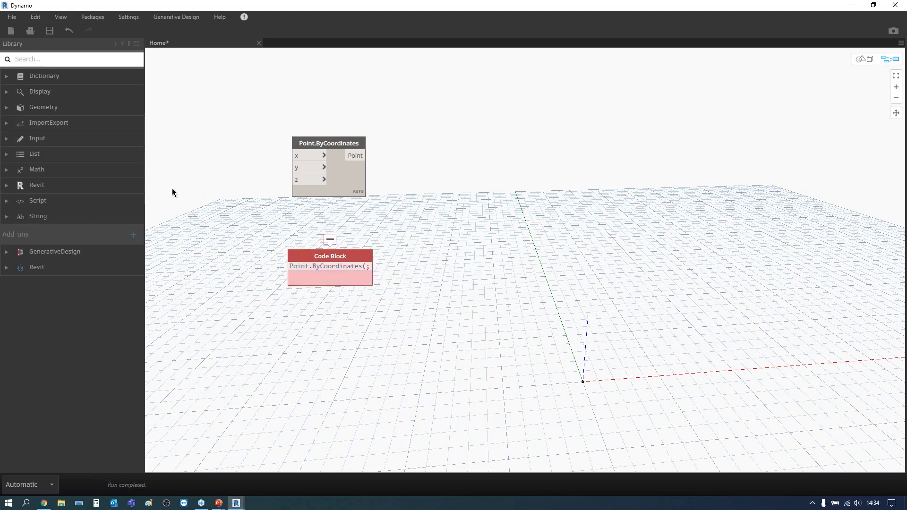
click(11, 108)
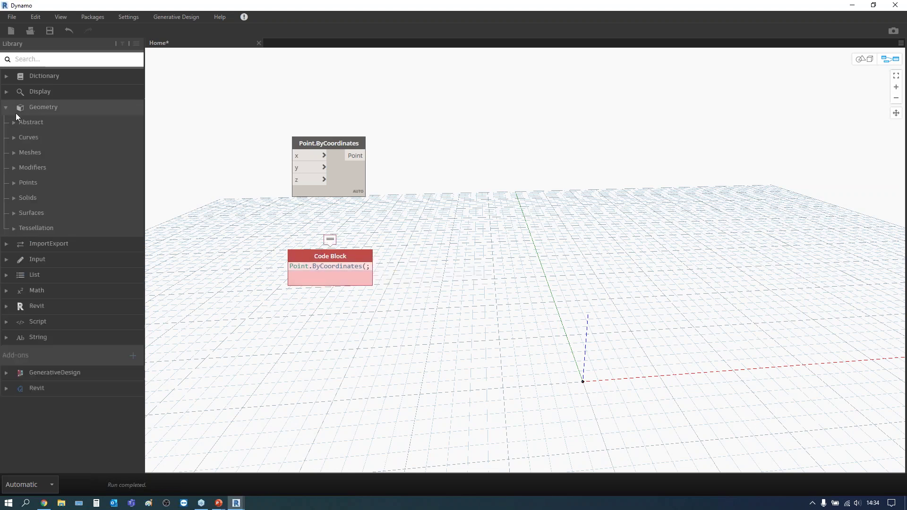
click(16, 183)
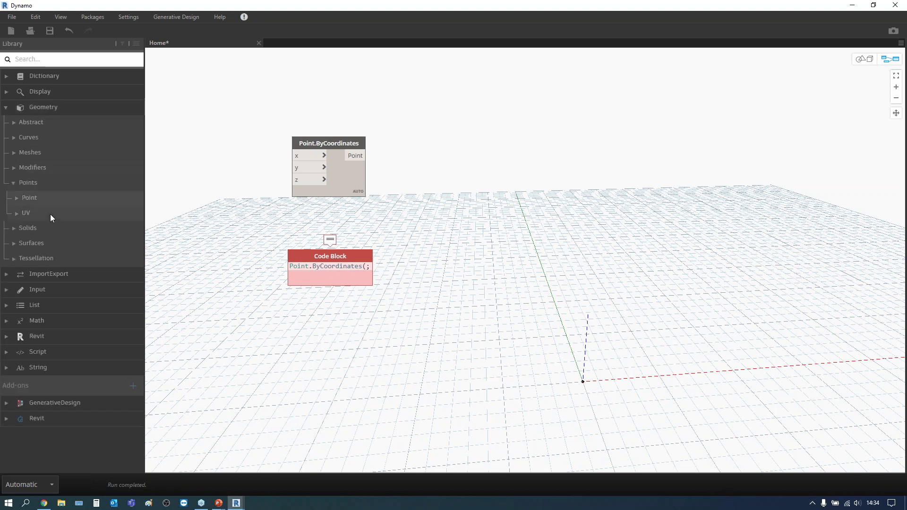
click(25, 198)
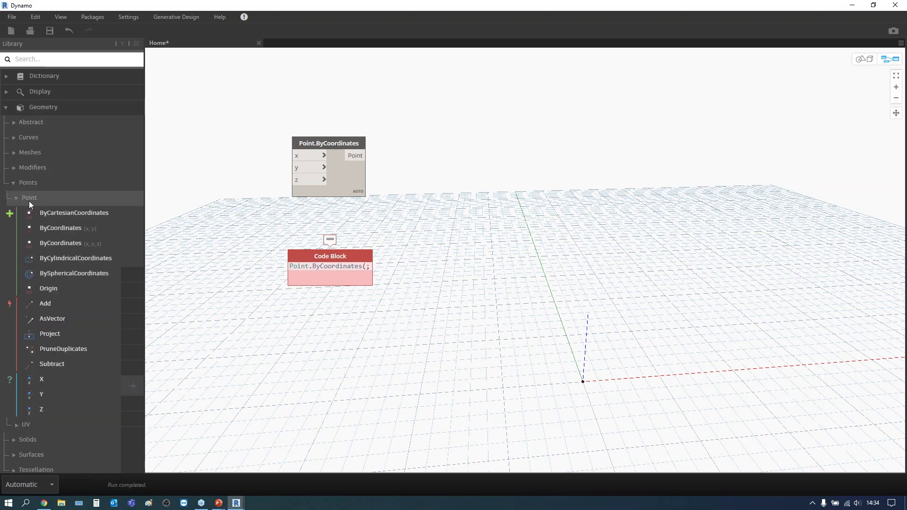
click(60, 227)
click(9, 108)
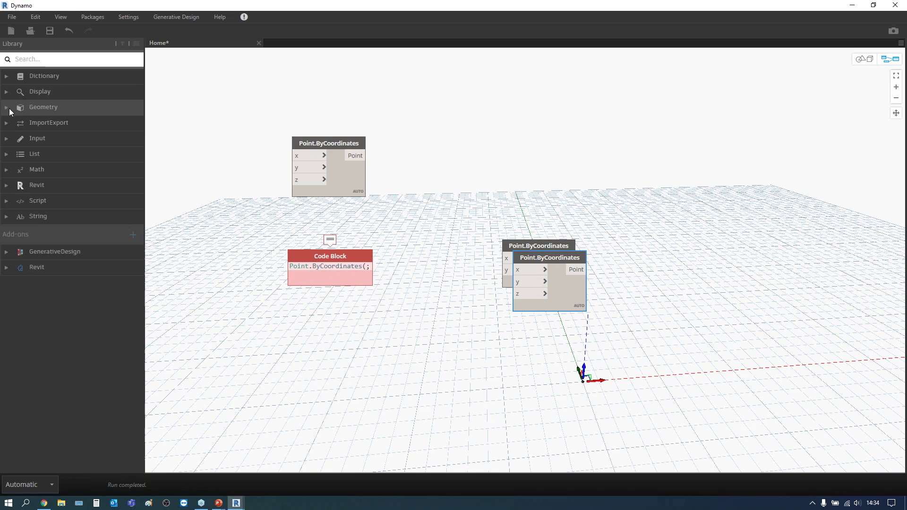
drag(528, 283, 464, 175)
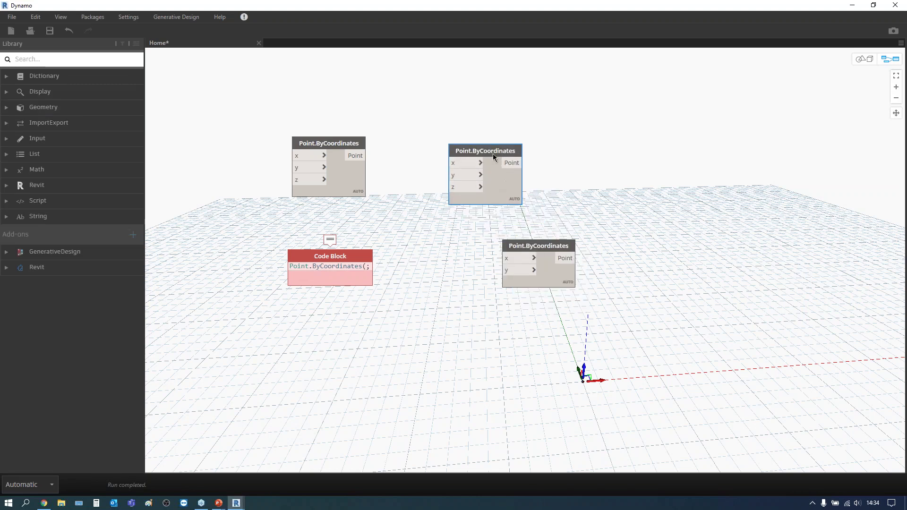
key(Delete)
drag(530, 265, 466, 180)
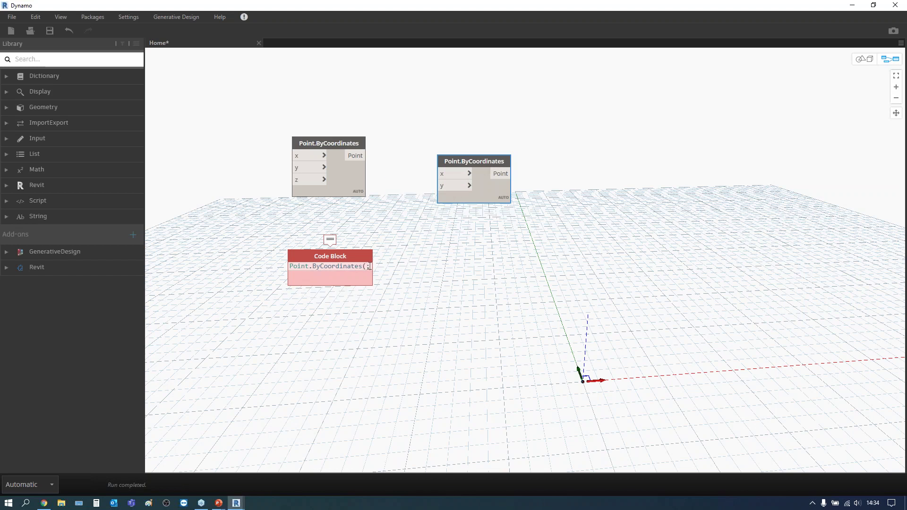
Complete the Code Block as Point.ByCoordinates(0,0,0); using the x, y, z overload.
key(BackSpace)
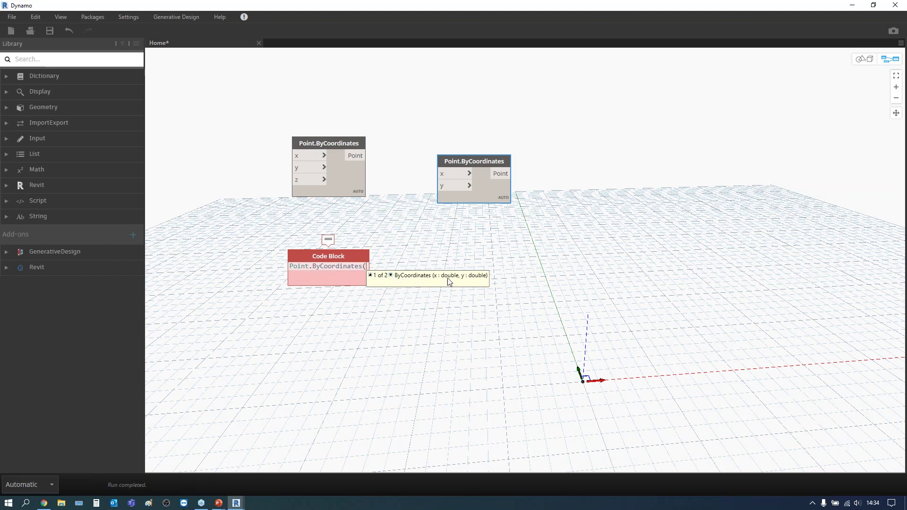
click(390, 275)
text(0)
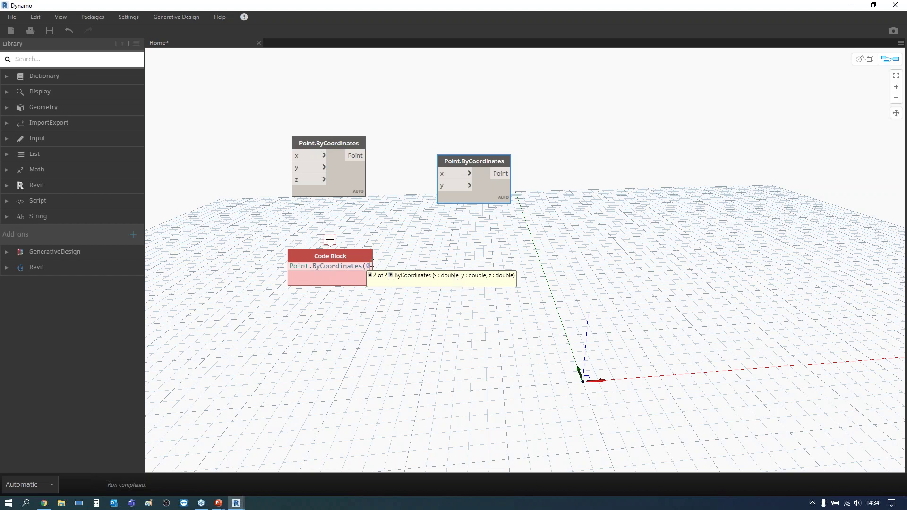
text(,0)
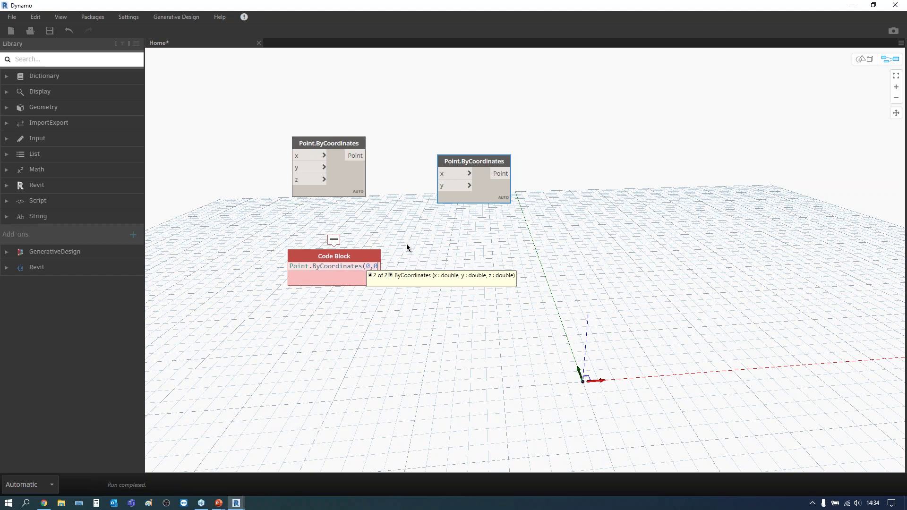
text(,0))
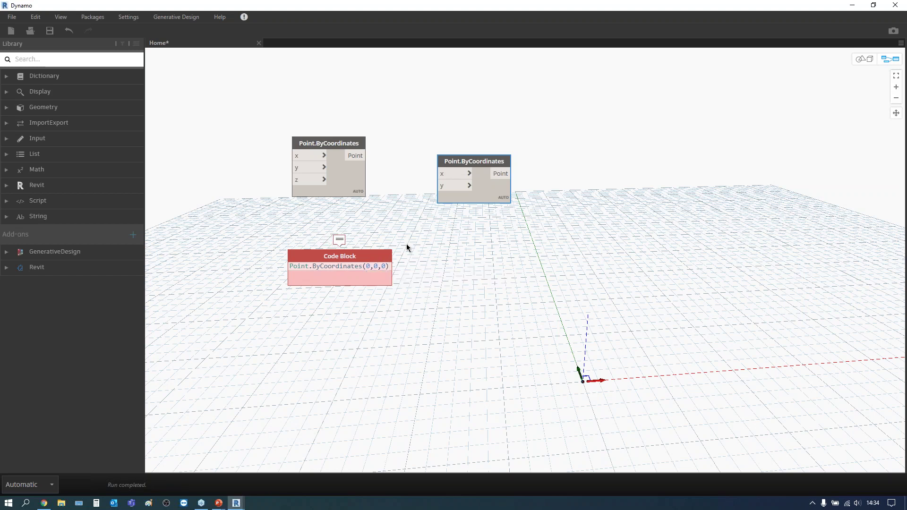
text(;)
Commit the Code Block and delete the extra Point.ByCoordinates node.
click(406, 245)
click(483, 158)
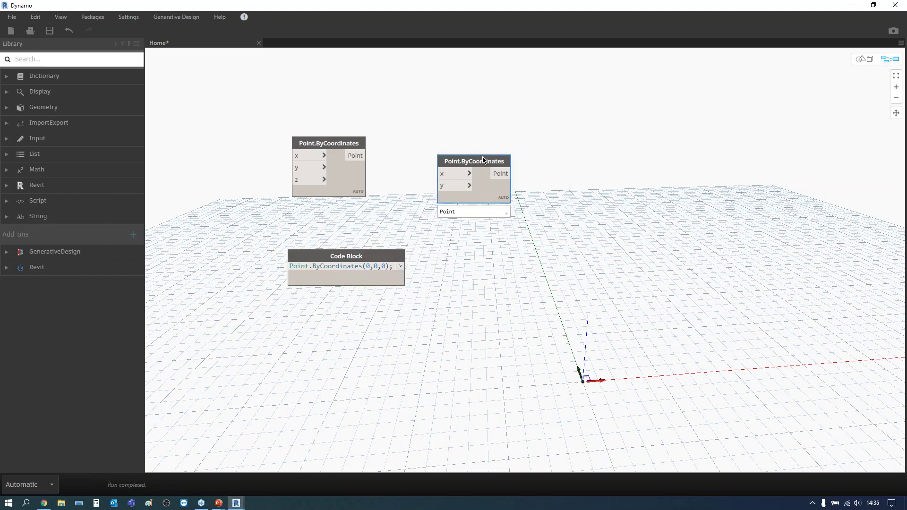
key(Delete)
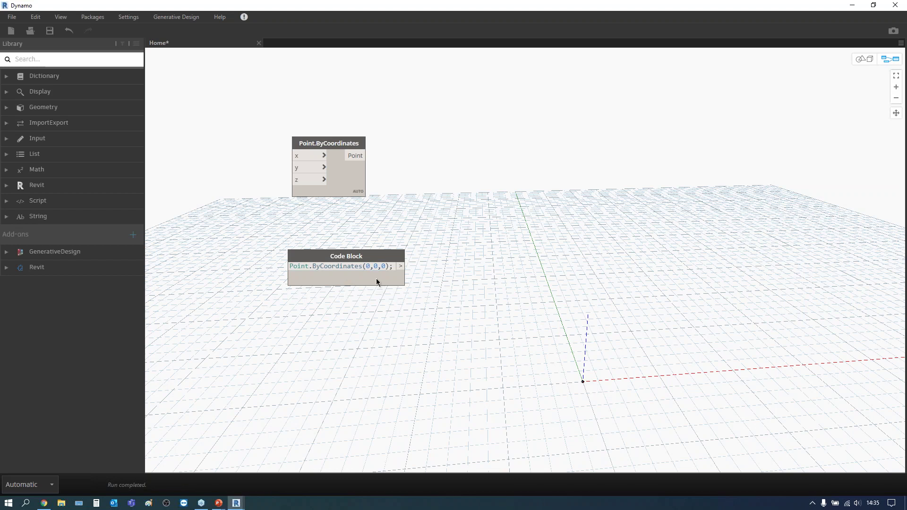
Toggle the Point.ByCoordinates node's geometry preview back on, then copy and paste a duplicate.
click(335, 150)
right_click(343, 147)
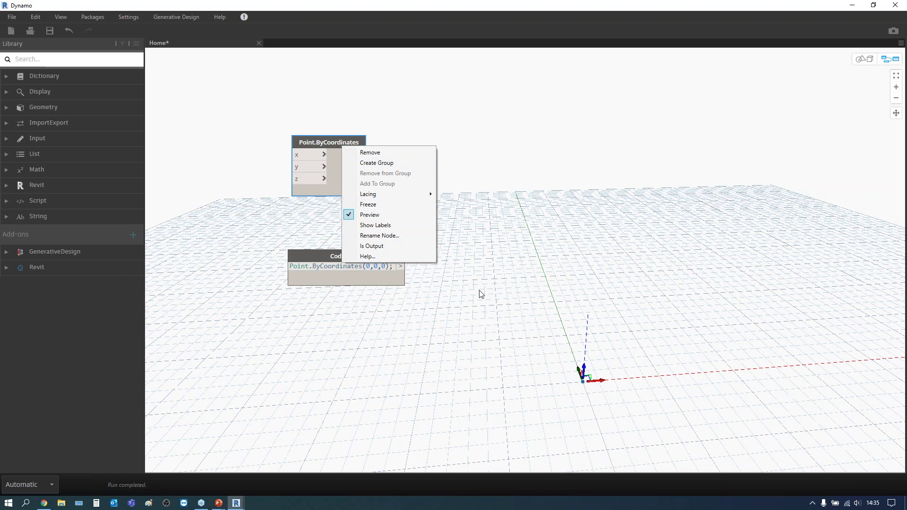
click(365, 216)
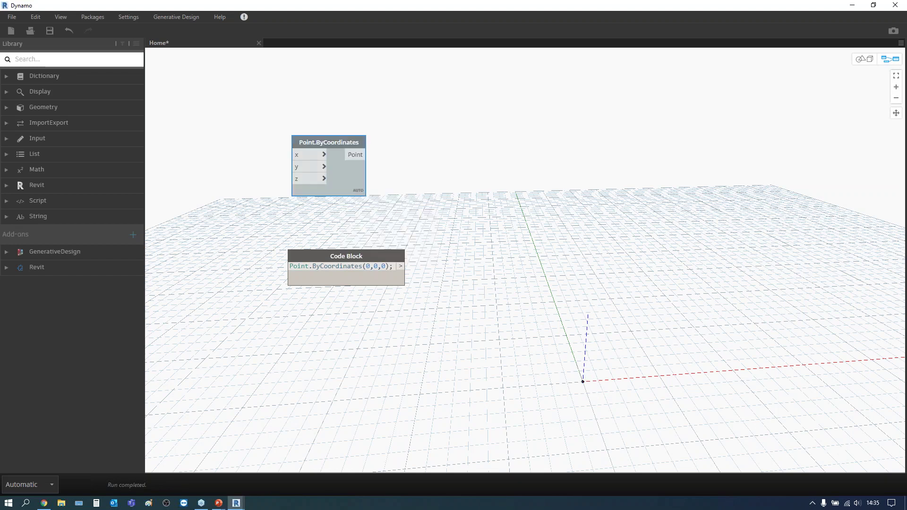
click(585, 384)
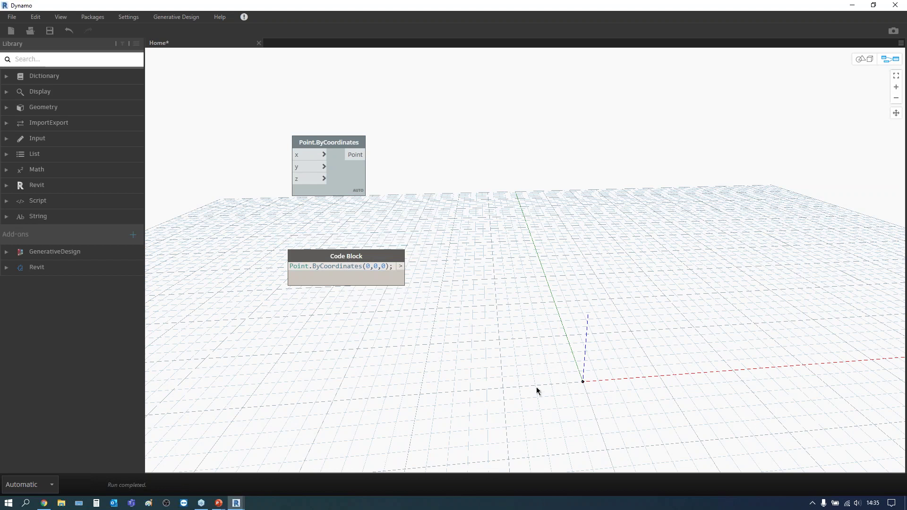
click(362, 260)
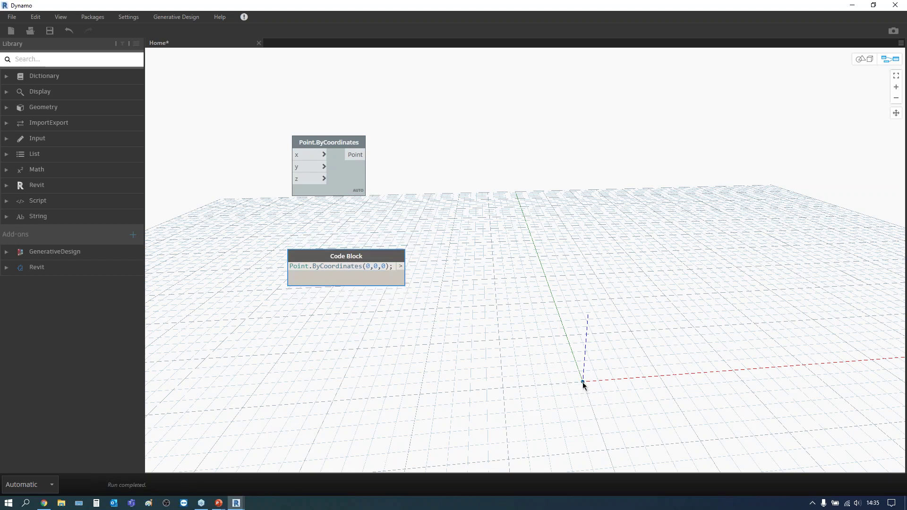
click(442, 270)
right_click(336, 142)
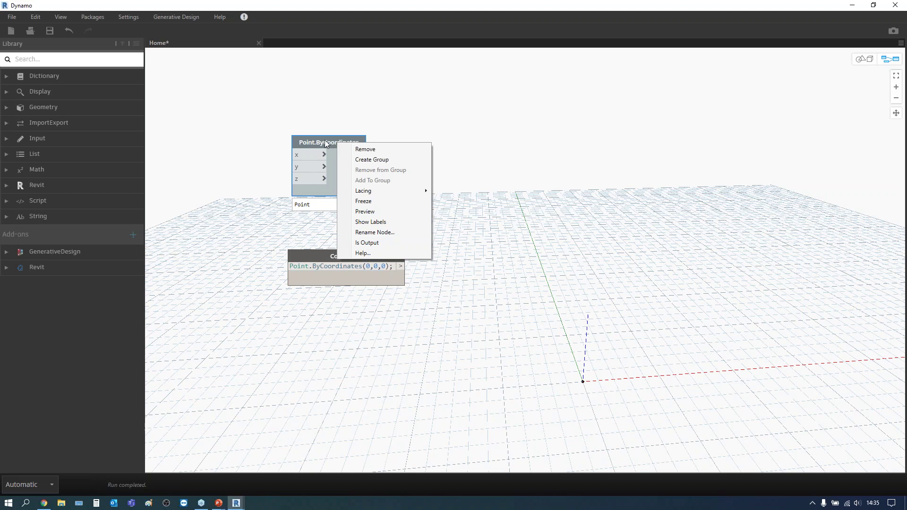
click(387, 209)
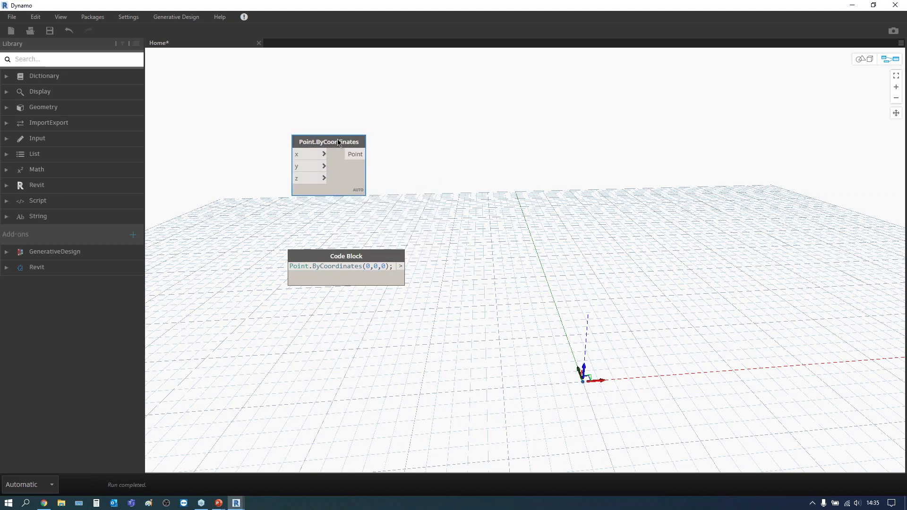
key(ctrl+c)
key(ctrl+v)
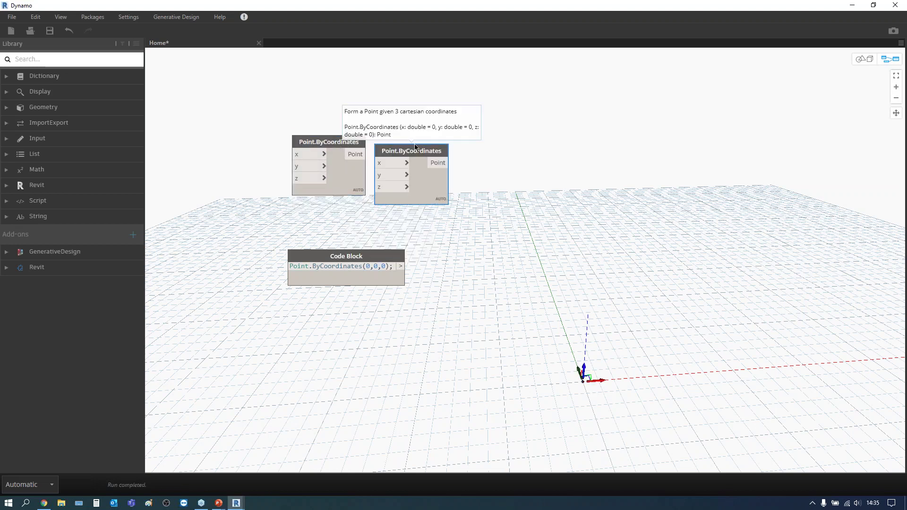
Place the duplicate beside the original and wire a Number of 15 into its x input.
drag(410, 147, 480, 146)
right_click(403, 115)
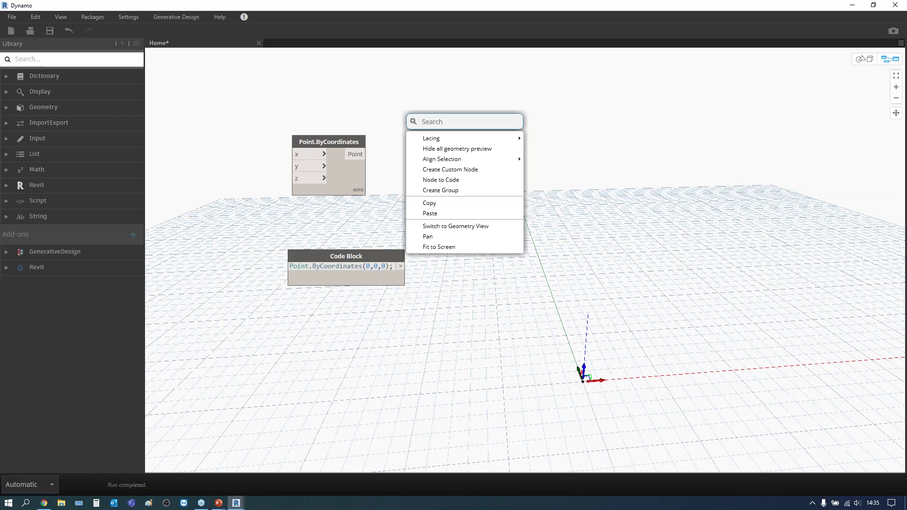
text(number)
click(433, 139)
drag(449, 149, 403, 98)
click(395, 108)
text(15)
click(397, 134)
mouse_move(414, 108)
mouse_down()
mouse_move(445, 159)
mouse_move(468, 148)
mouse_up()
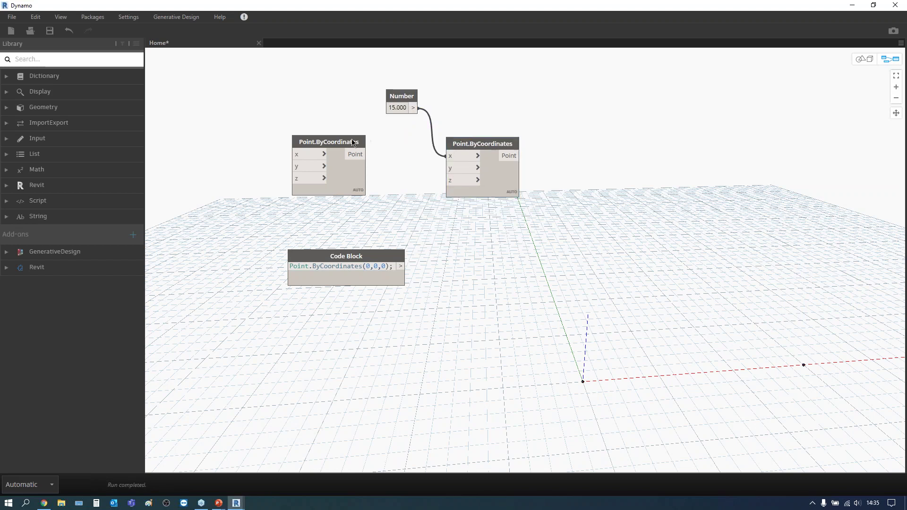
Nudge the original point node and create an empty Code Block.
drag(352, 141, 359, 145)
click(614, 265)
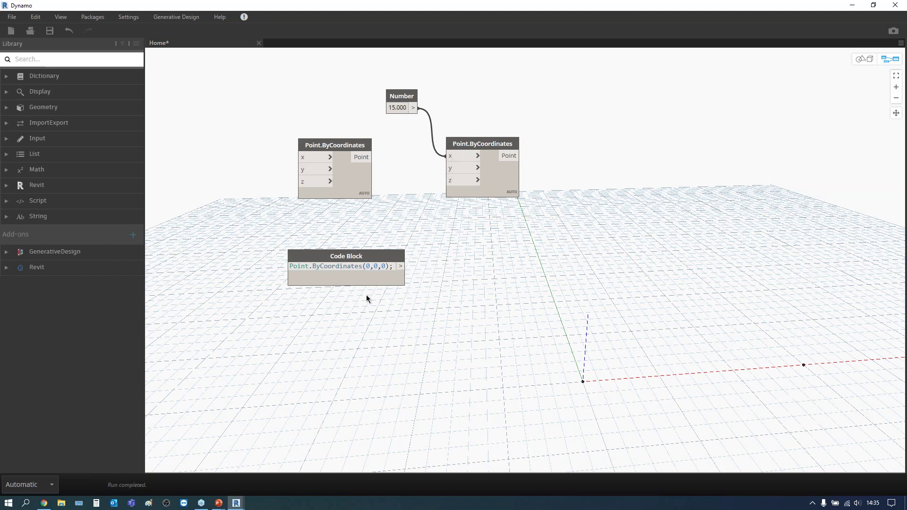
double_click(513, 288)
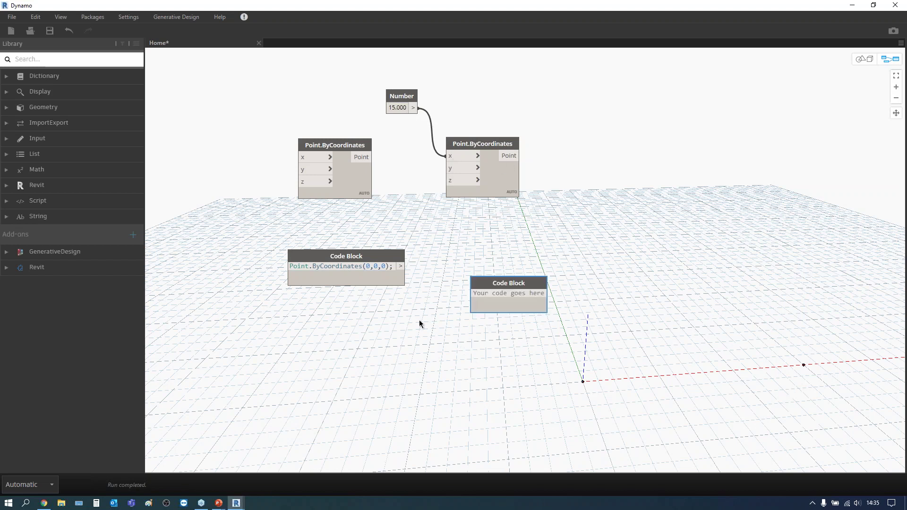
Add a second Code Block line Point.ByCoordinates(15,0,0);.
click(492, 260)
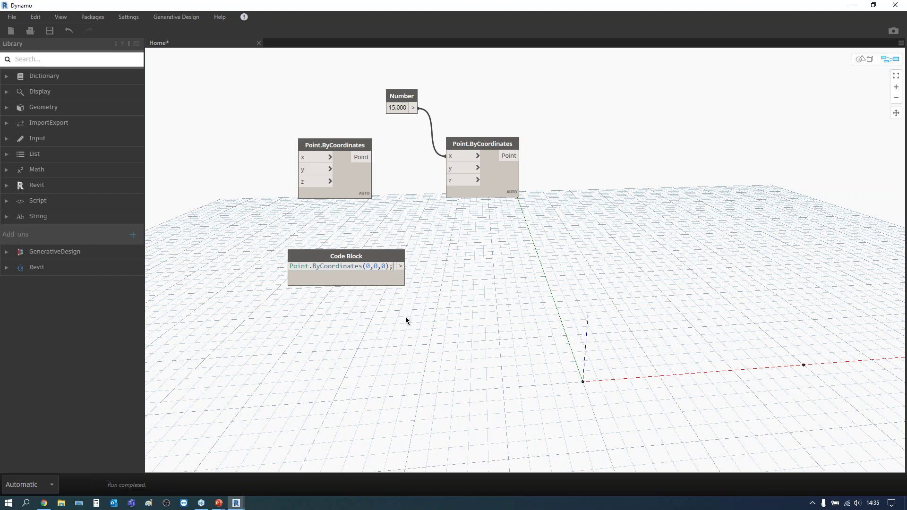
key(Return)
text(Point.)
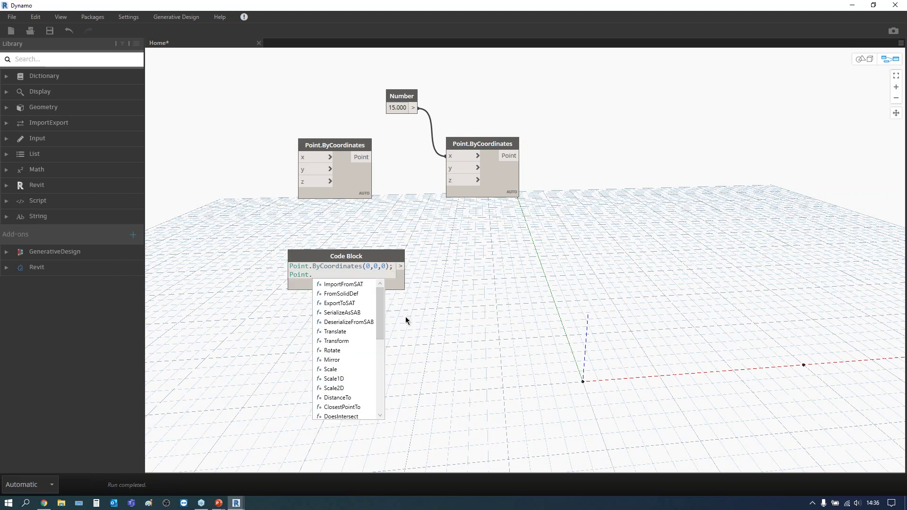
text(by)
key(Return)
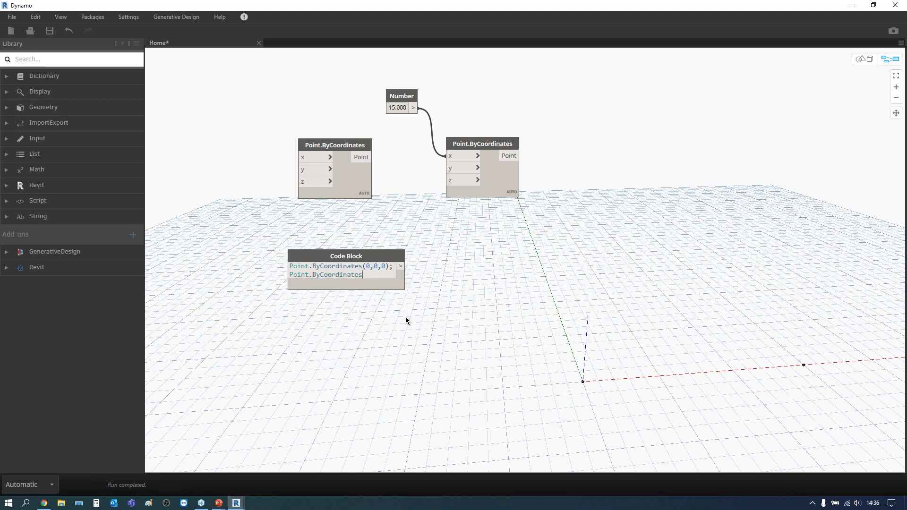
text(()
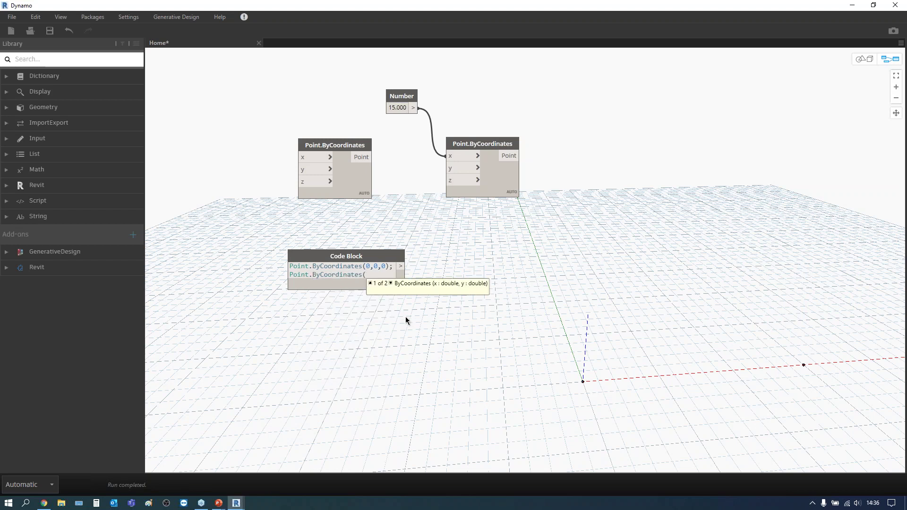
text(15)
text(,)
text(0,0))
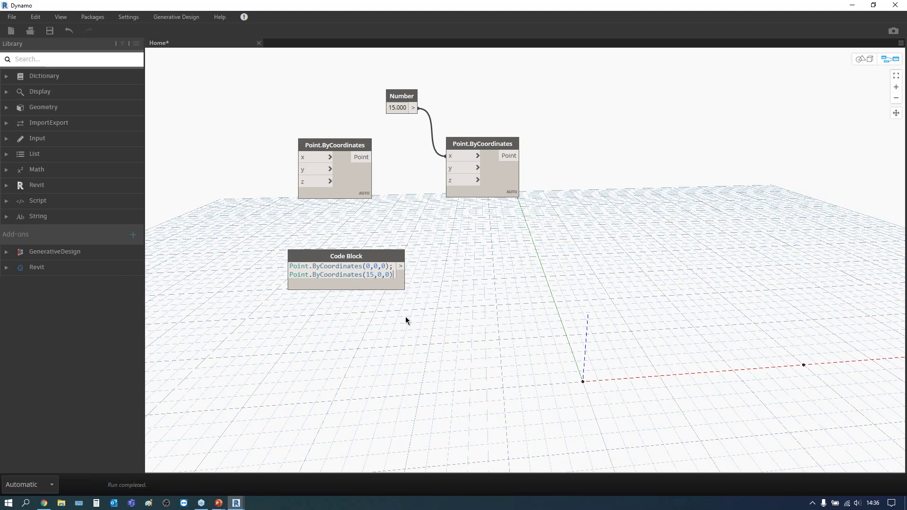
text(;)
key(Escape)
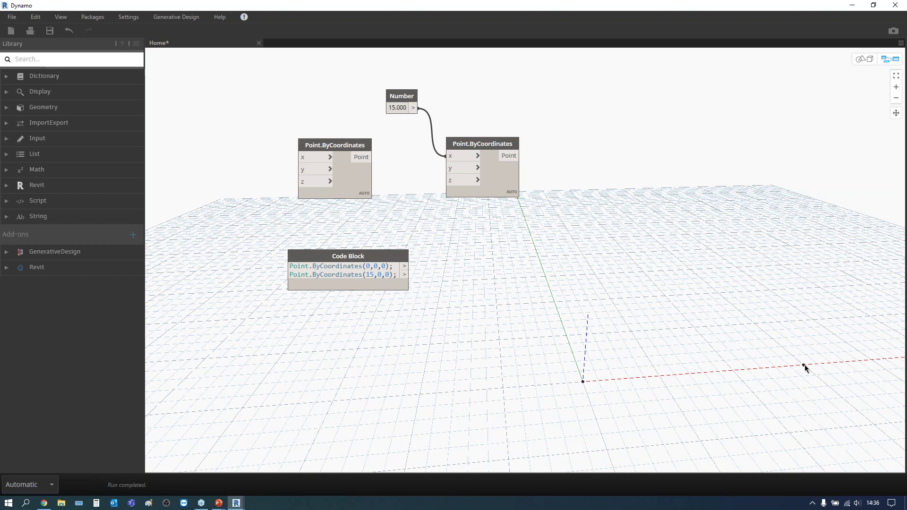
Hide the geometry preview of the Number and both Point.ByCoordinates nodes.
drag(537, 207, 313, 86)
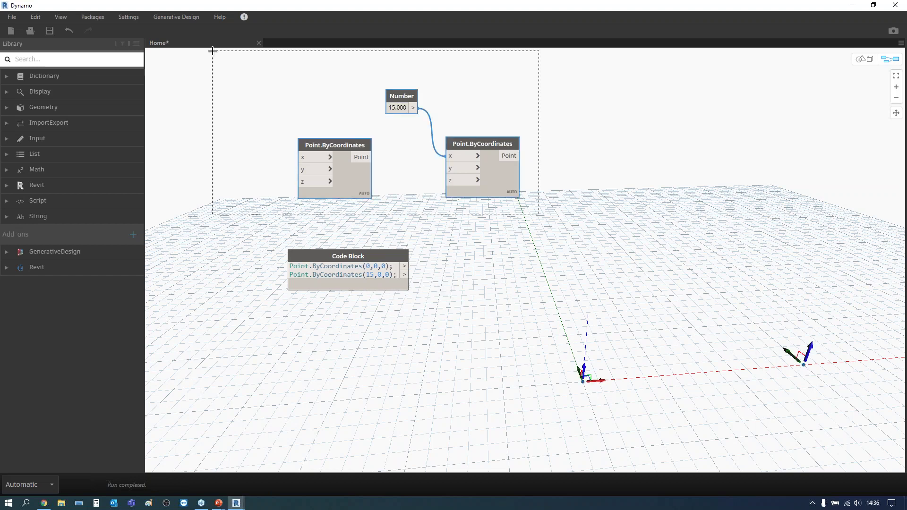
right_click(617, 144)
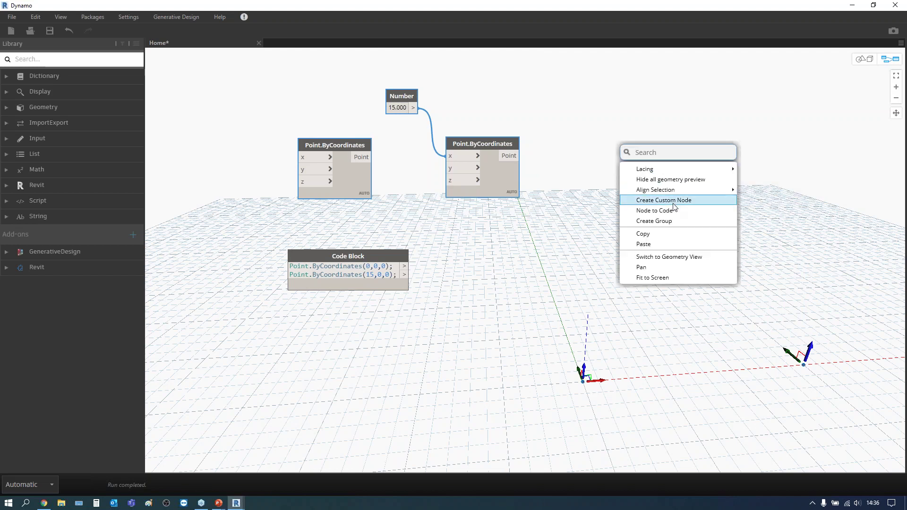
click(677, 180)
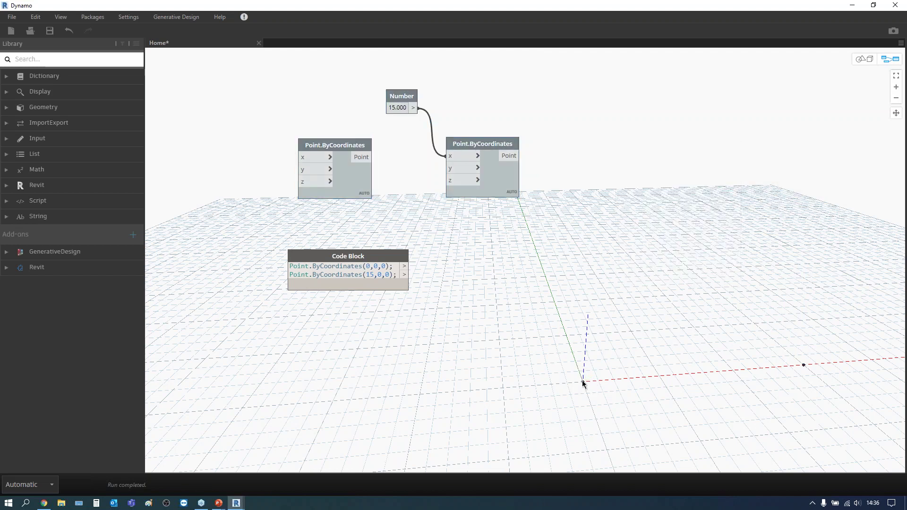
Change the Code Block's second line to Point.ByCoordinates(x2,y2,z2); to expose x2, y2, z2 inputs.
click(357, 257)
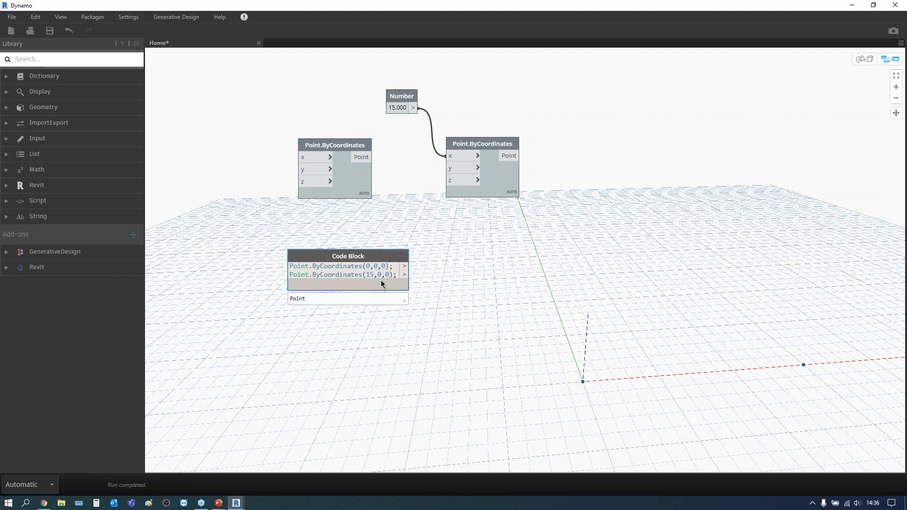
mouse_move(381, 282)
click(470, 226)
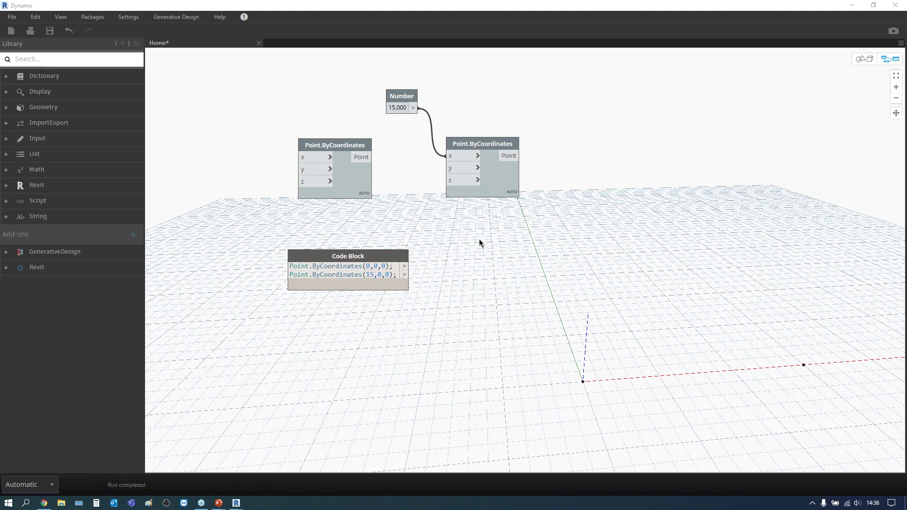
click(373, 274)
key(BackSpace)
key(BackSpace)
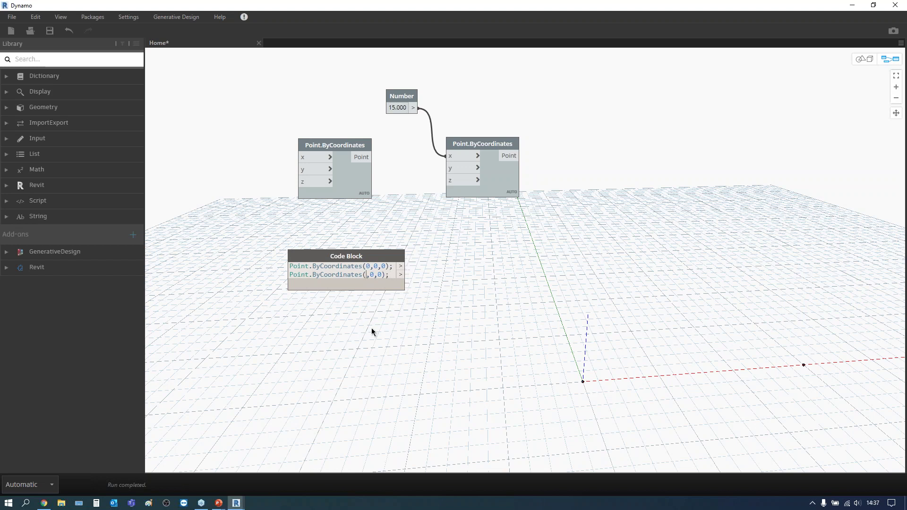
text(x2)
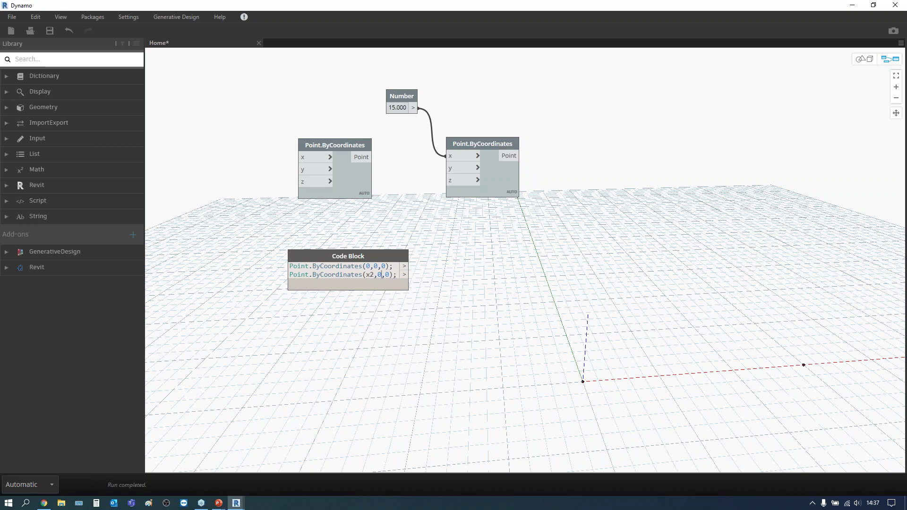
key(BackSpace)
key(Right)
key(Right)
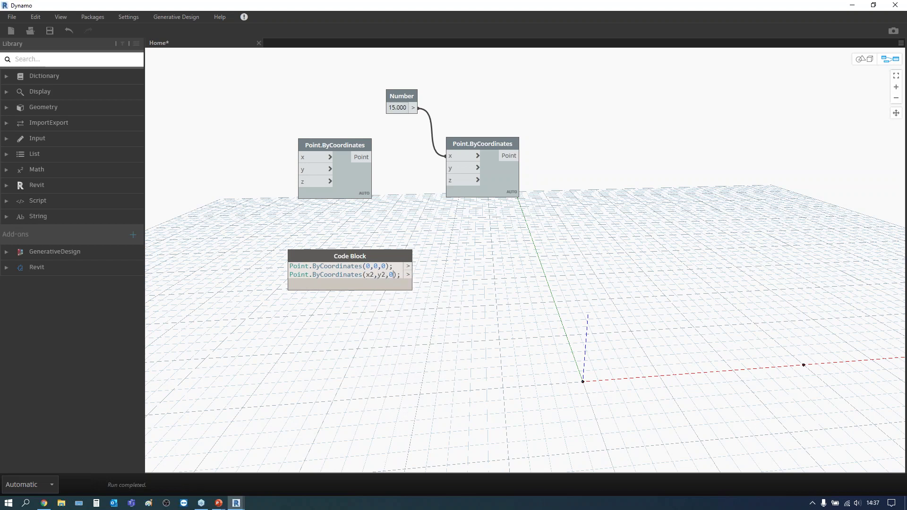
key(BackSpace)
text(z2)
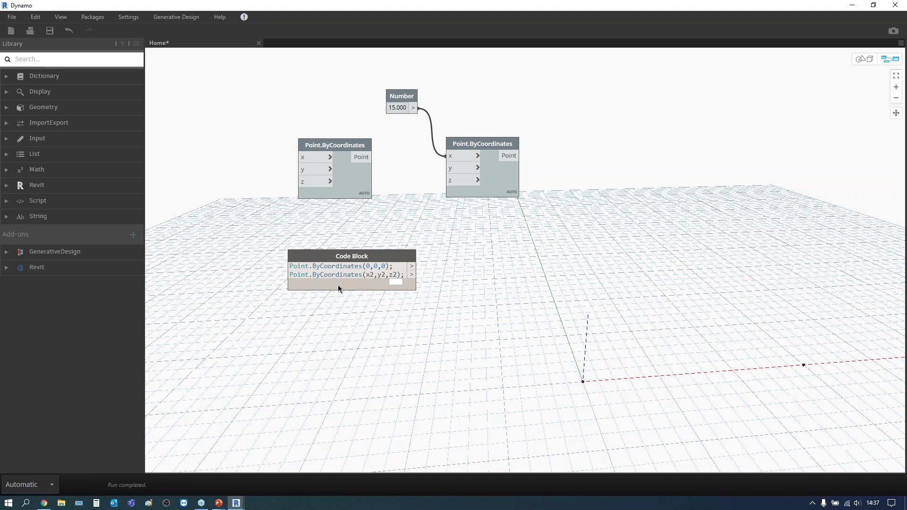
click(391, 339)
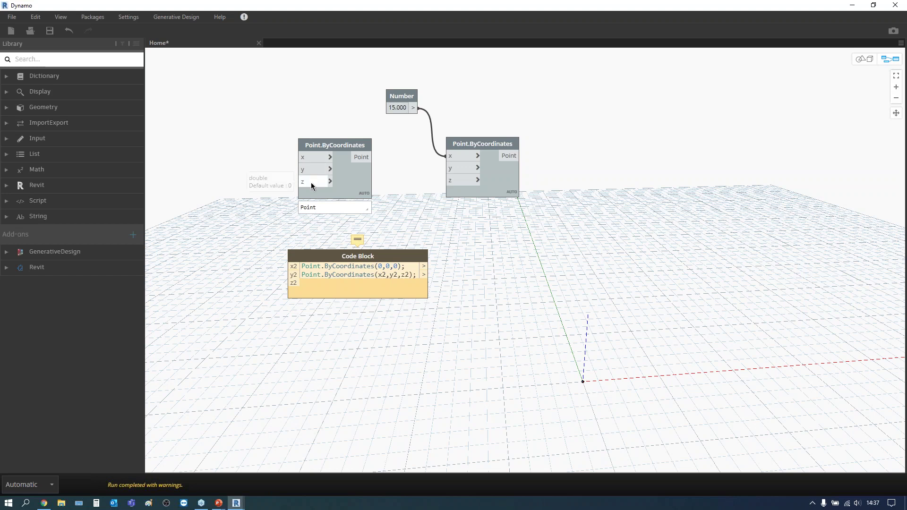
mouse_move(340, 284)
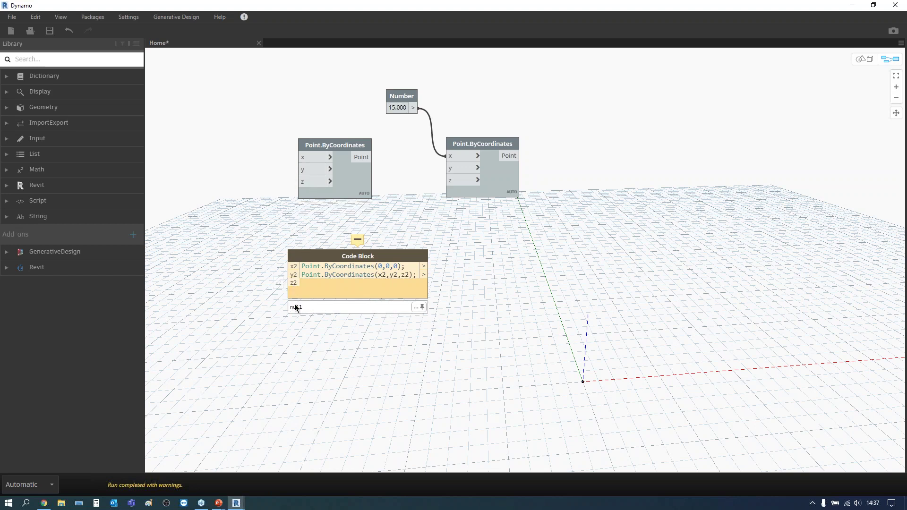
click(359, 259)
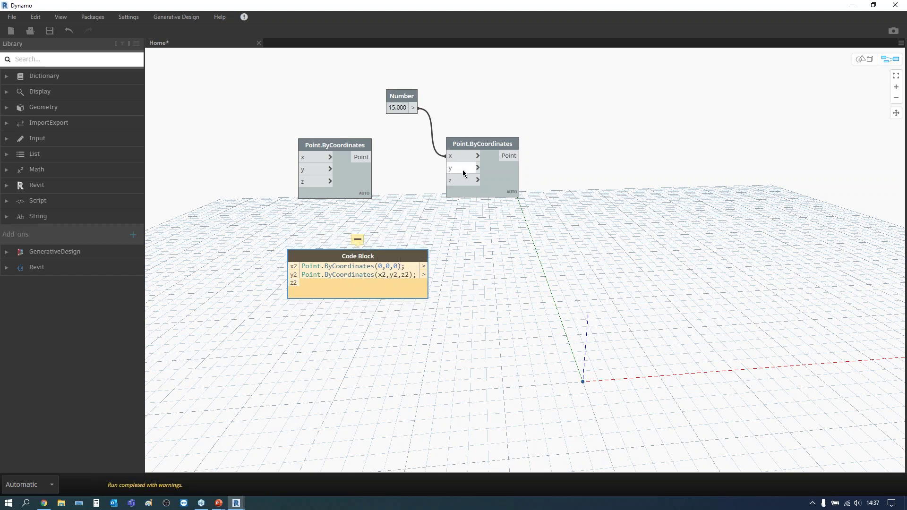
Add a Number Slider left of the Code Block and shift the Code Block right.
right_click(220, 336)
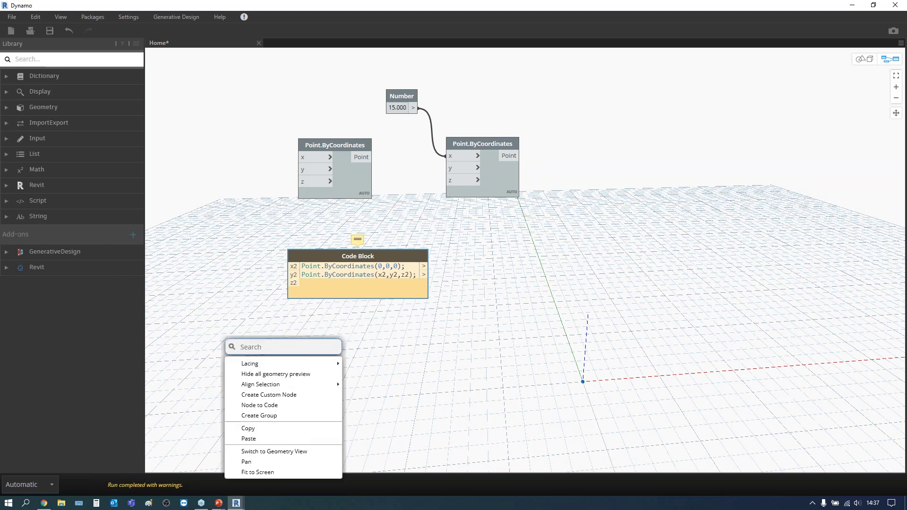
text(slider)
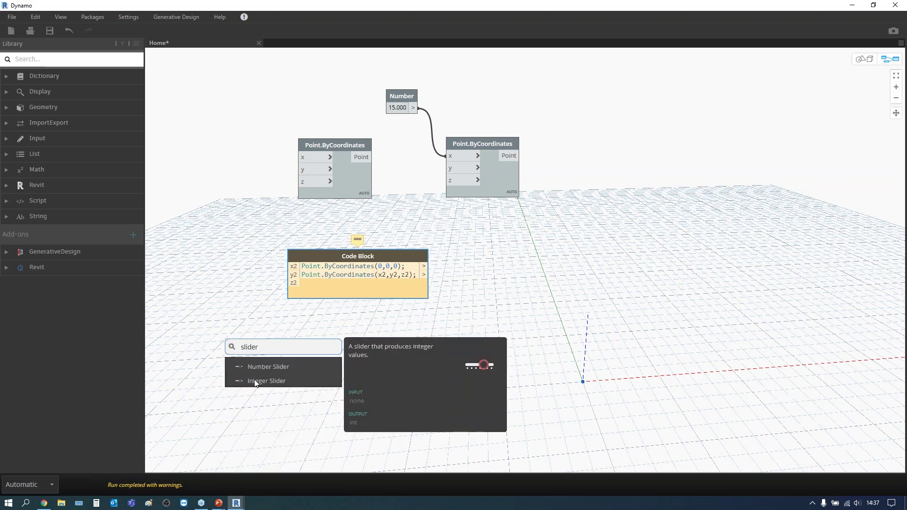
click(257, 368)
drag(283, 378, 189, 313)
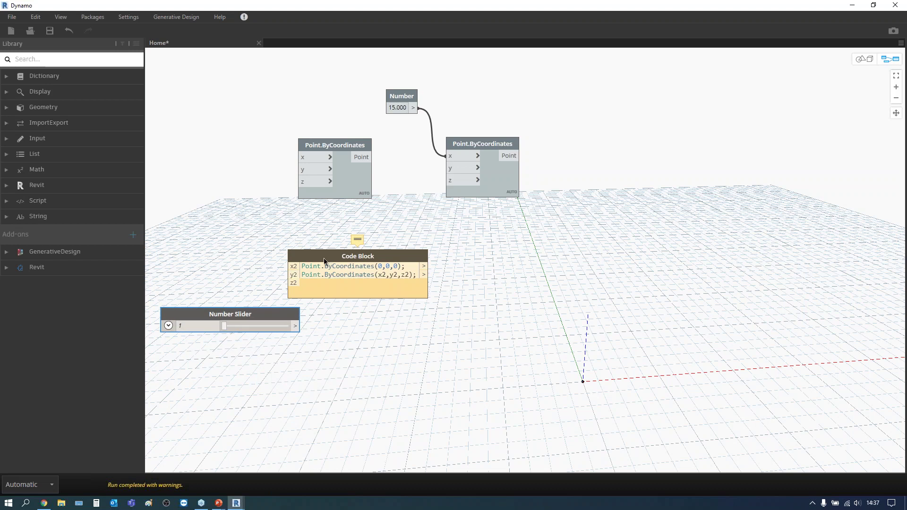
drag(324, 258, 372, 256)
mouse_move(262, 314)
mouse_down()
mouse_move(265, 291)
mouse_move(334, 273)
mouse_up()
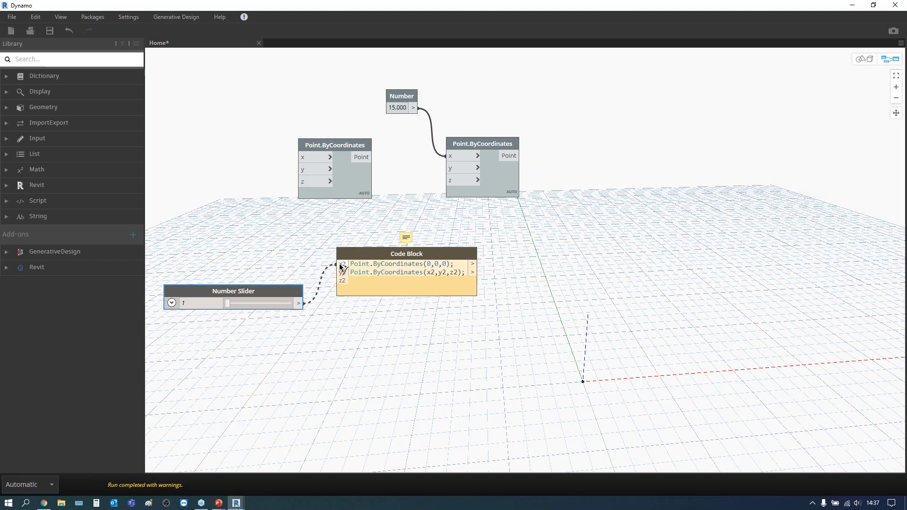
click(285, 316)
Set the slider's Max to 10 and wire it into the Code Block's x2 input.
click(171, 303)
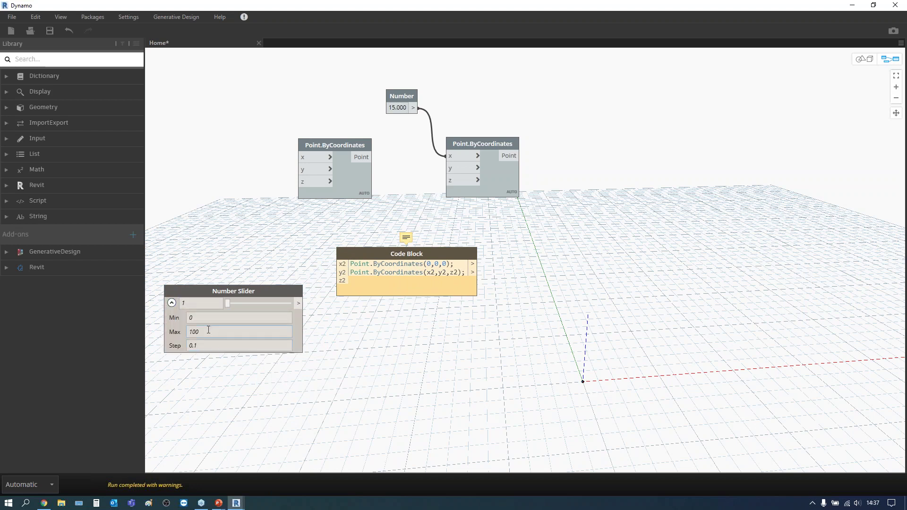
double_click(189, 333)
text(10)
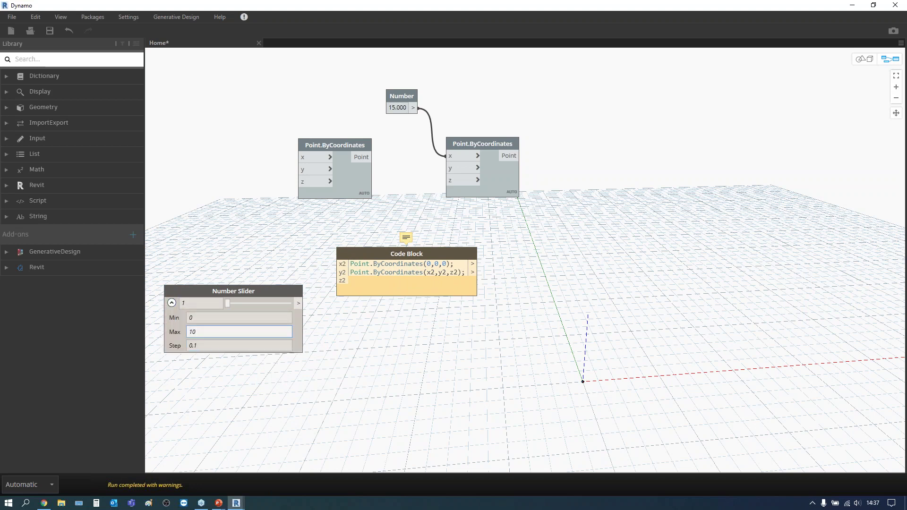
key(Return)
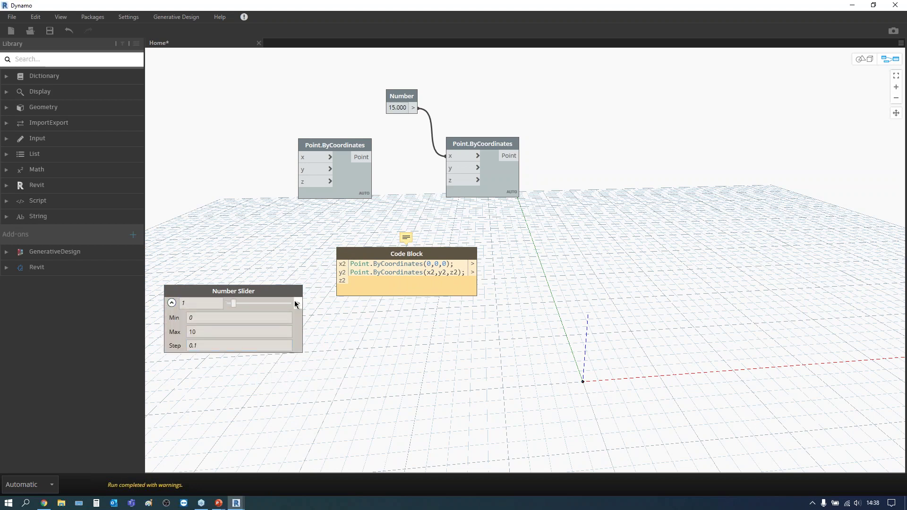
click(171, 303)
mouse_move(279, 289)
mouse_down()
mouse_move(273, 273)
mouse_move(337, 264)
mouse_up()
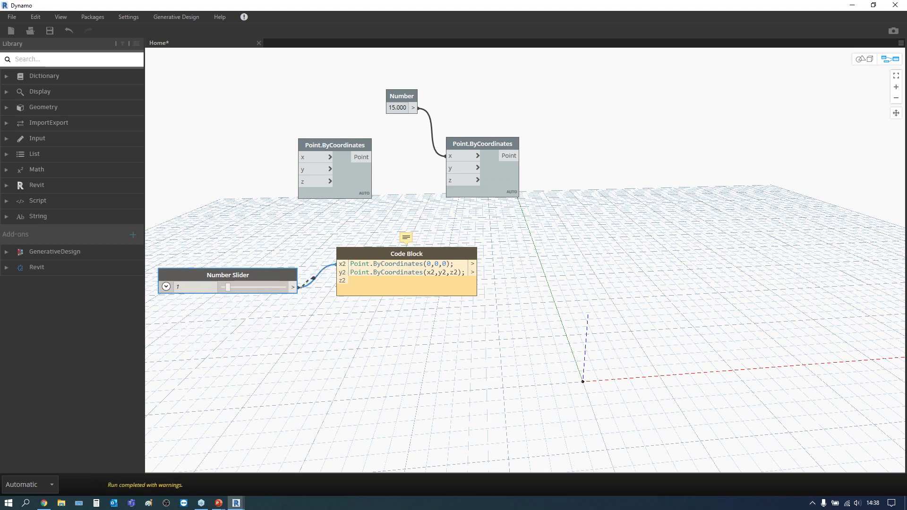
Wire the slider to y2, adjust its value, rearrange nodes and delete the Number node.
drag(293, 286, 338, 281)
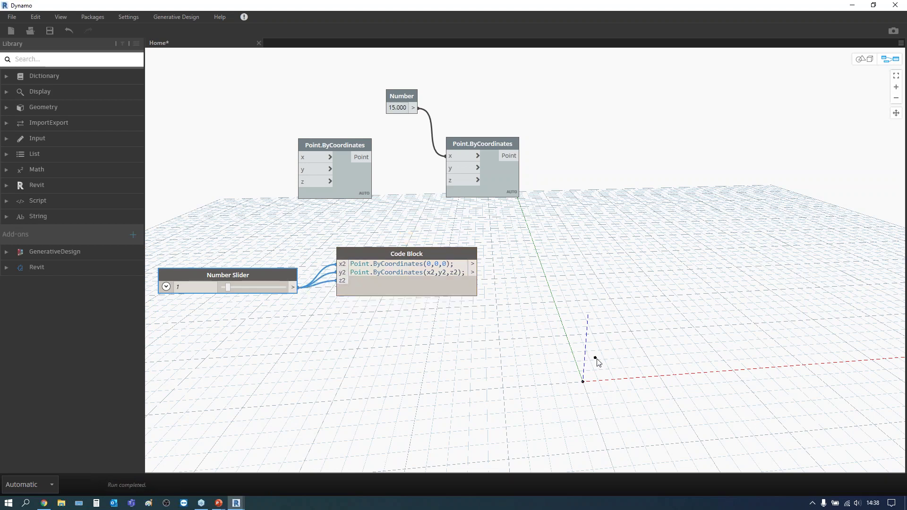
mouse_move(231, 288)
mouse_down()
mouse_move(263, 287)
mouse_move(229, 296)
mouse_up()
drag(358, 257, 373, 348)
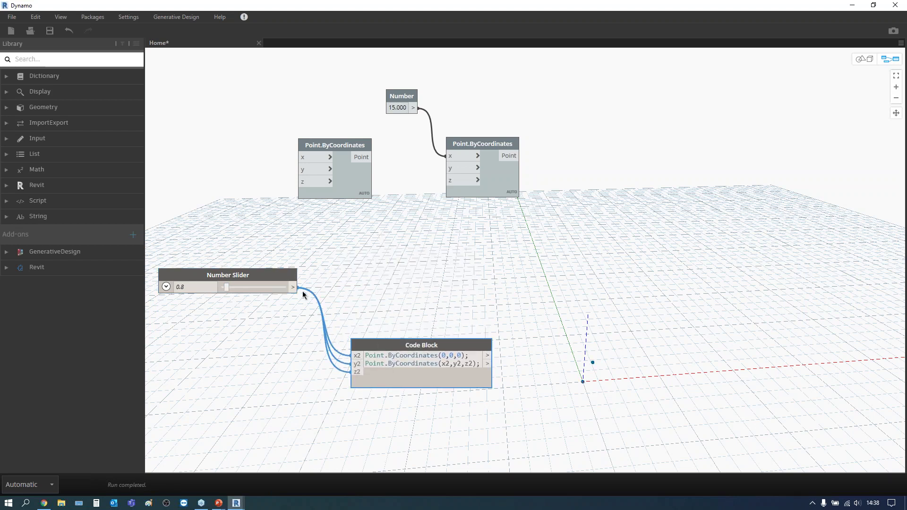
drag(277, 276, 278, 296)
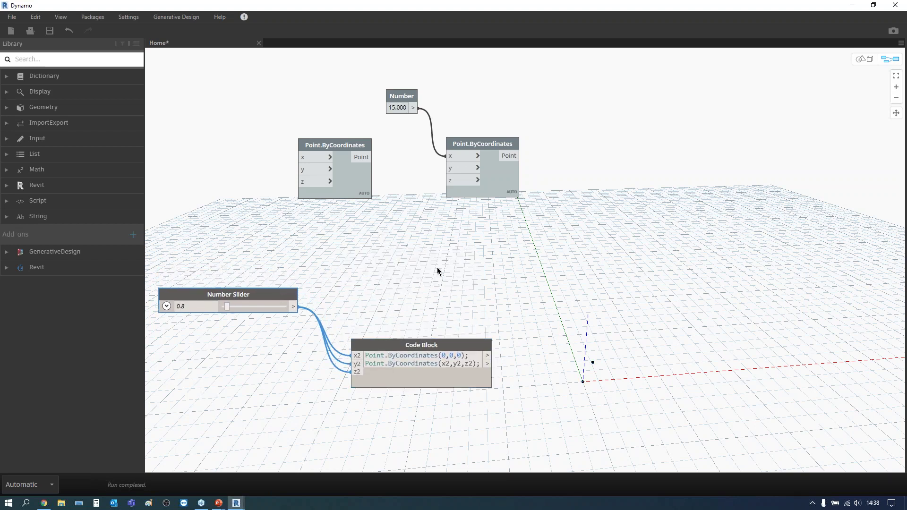
drag(294, 294, 296, 278)
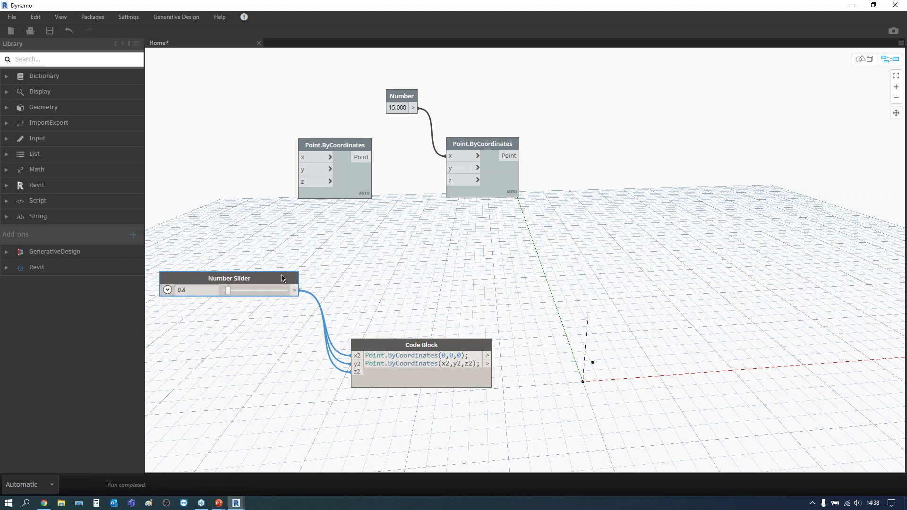
click(402, 97)
key(Delete)
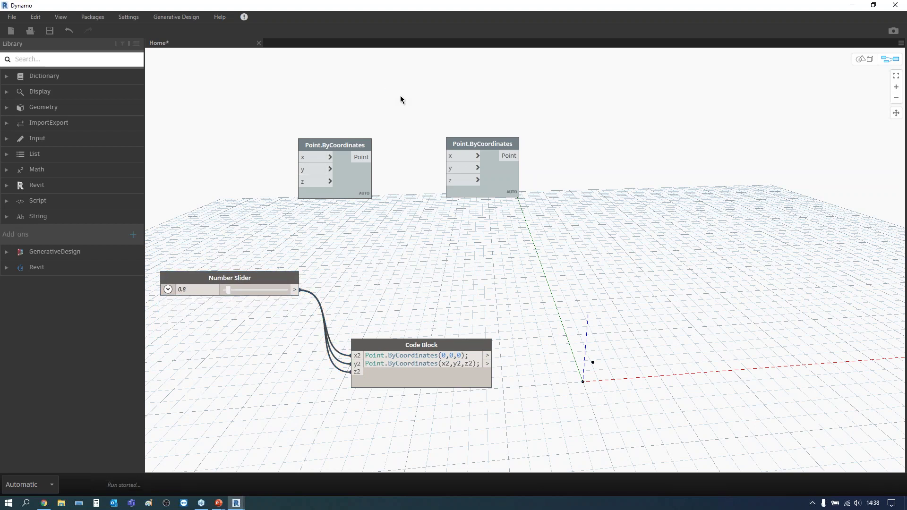
Wire the Number Slider into the x, y and z inputs of the lower Point.ByCoordinates node.
click(296, 156)
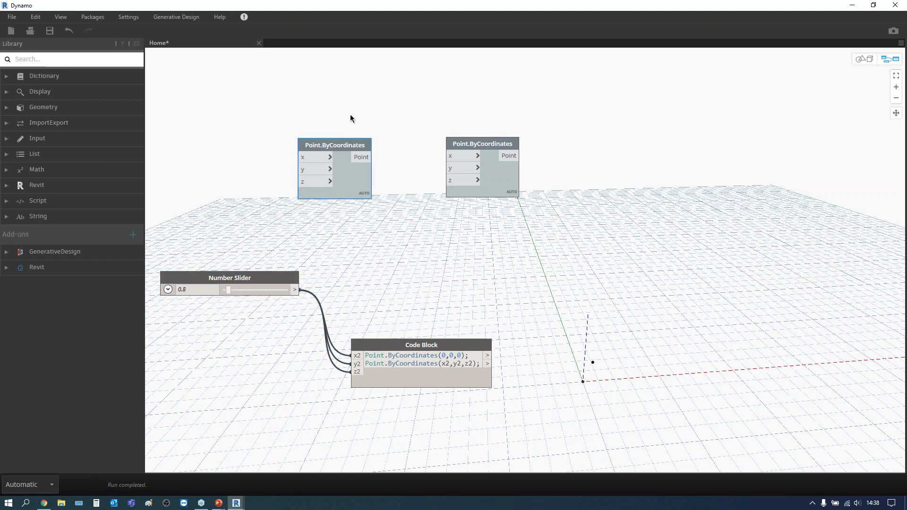
drag(353, 144, 359, 79)
mouse_move(463, 148)
mouse_down()
mouse_move(307, 177)
mouse_move(322, 173)
mouse_up()
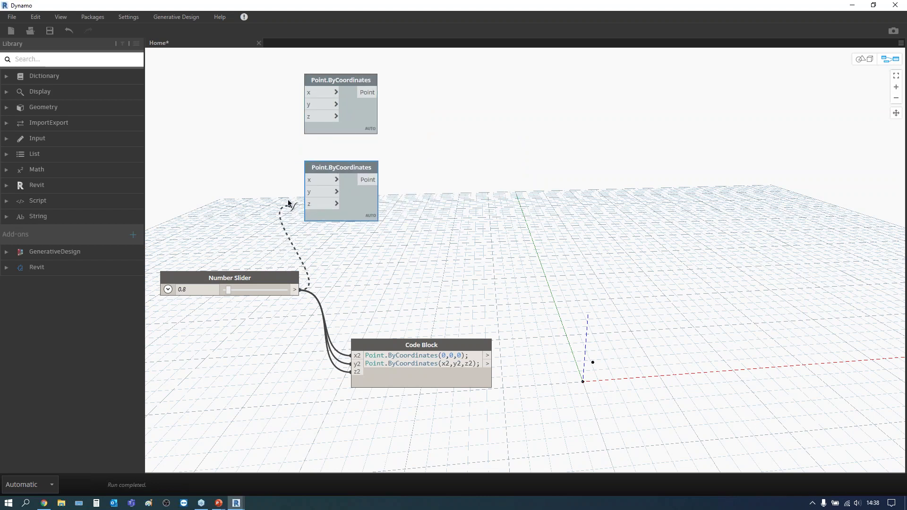
click(308, 180)
click(295, 289)
click(309, 192)
click(295, 290)
click(312, 204)
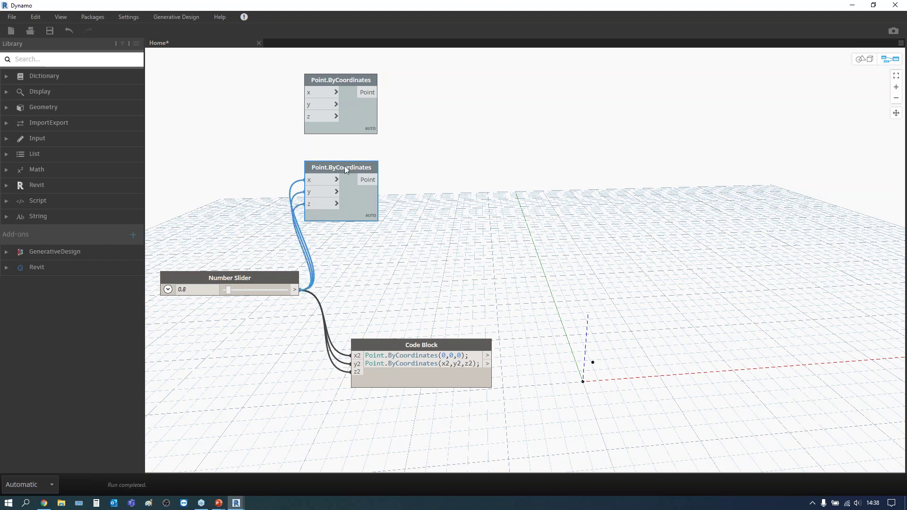
drag(346, 169, 375, 169)
Select both point nodes and turn off the Code Block's geometry preview.
click(351, 84)
drag(431, 222, 273, 99)
right_click(524, 140)
click(546, 247)
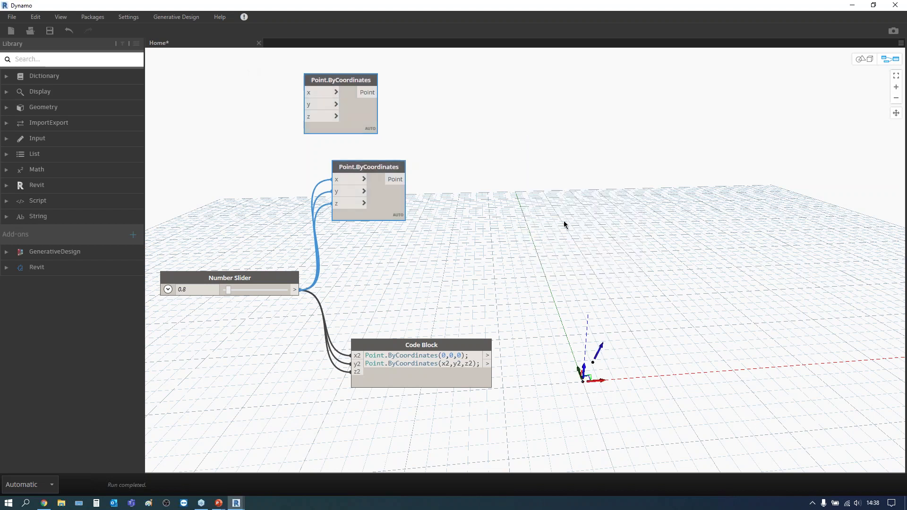
right_click(479, 352)
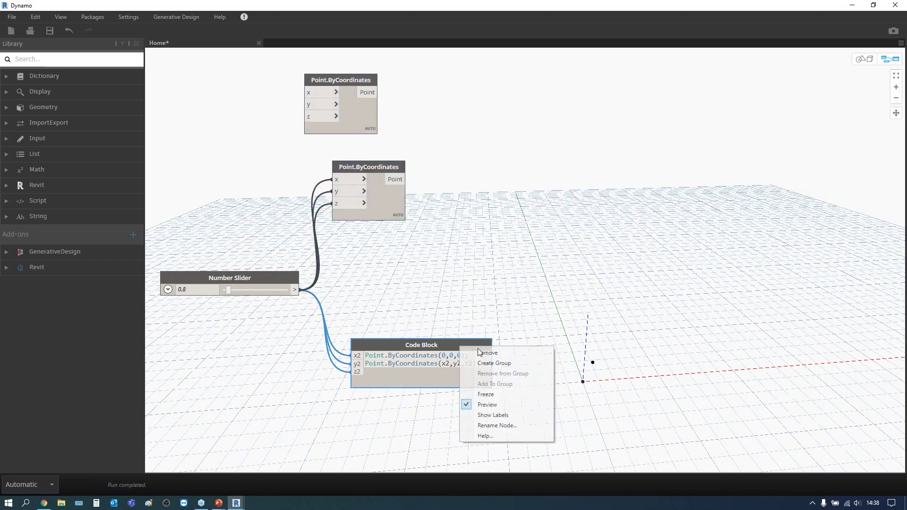
click(497, 403)
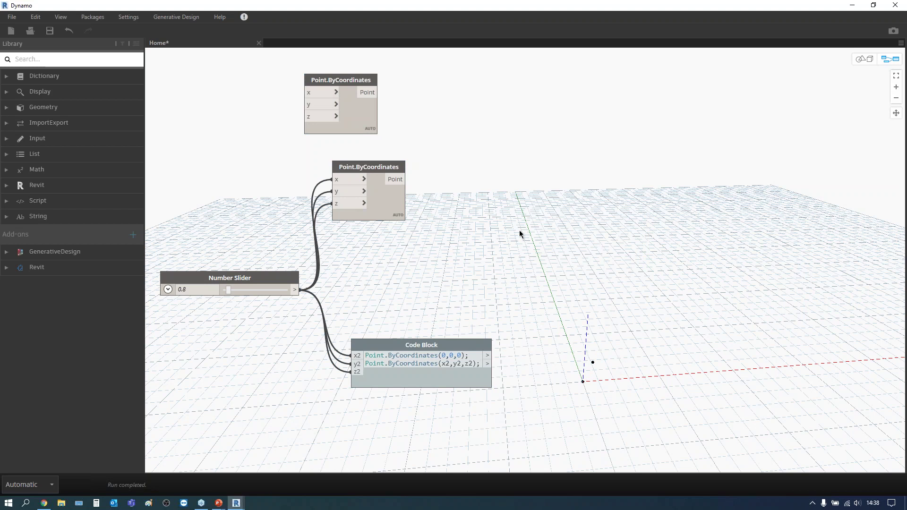
right_click(473, 130)
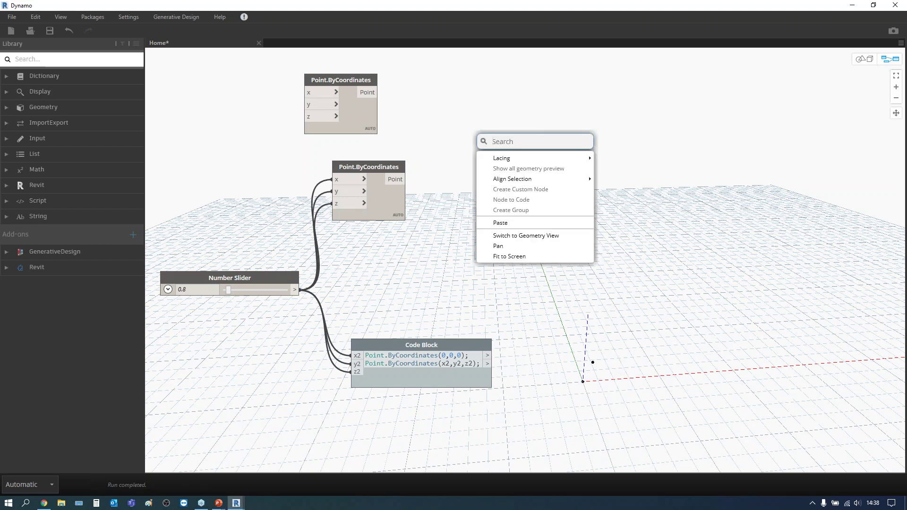
Add Line.ByStartPointEndPoint with the top point as startPoint and lower point as endPoint.
text(line)
click(538, 159)
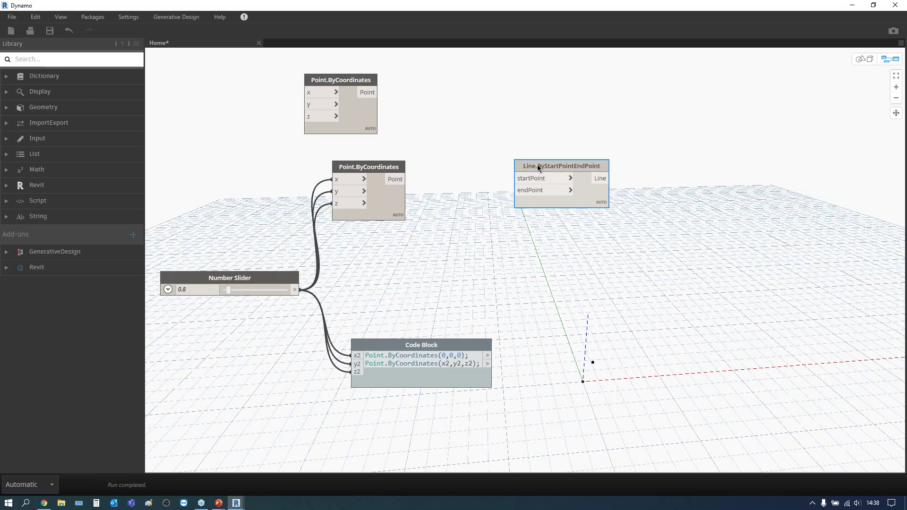
drag(539, 168, 521, 129)
click(378, 92)
click(498, 139)
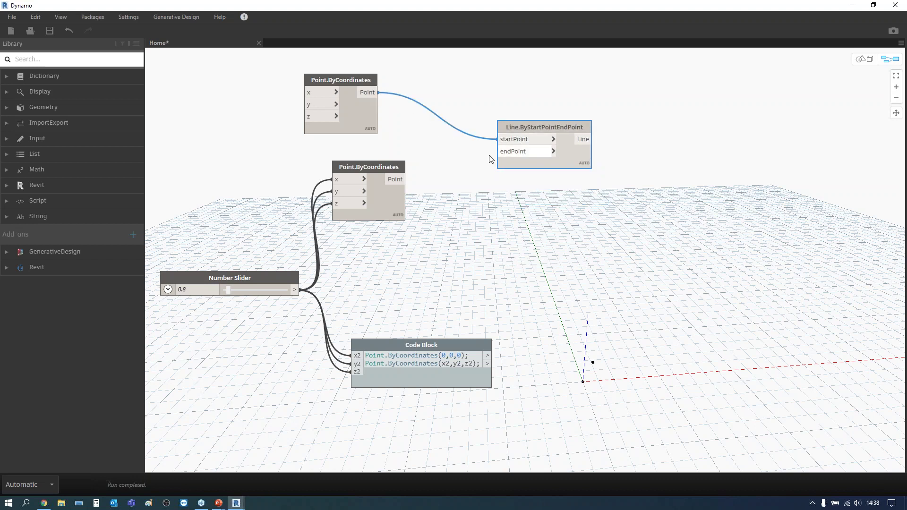
click(407, 180)
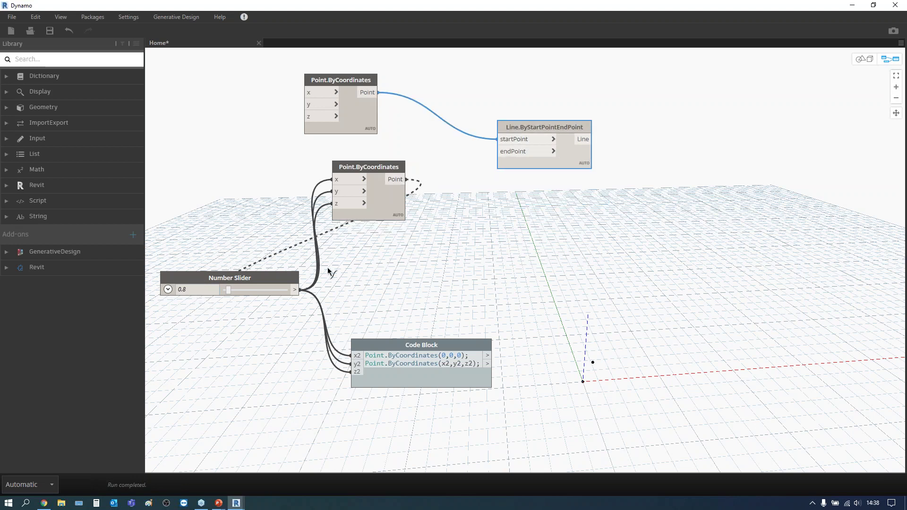
click(499, 151)
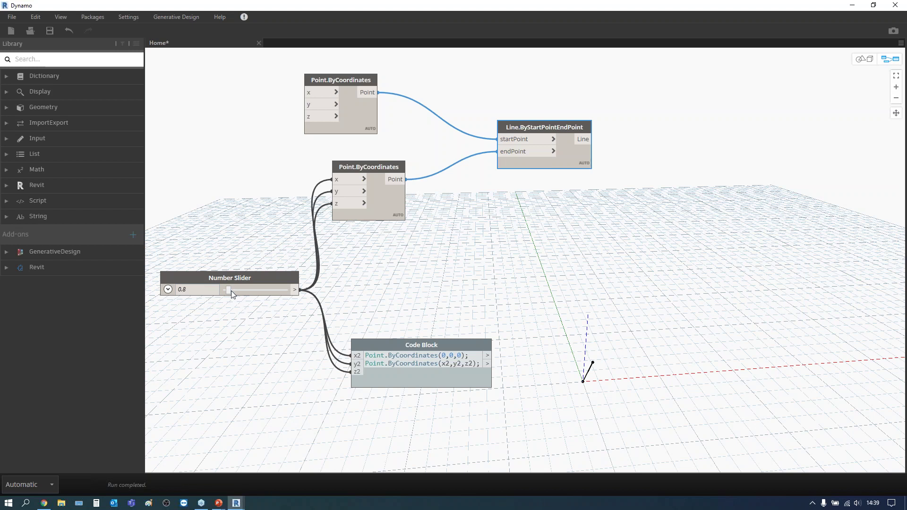
Set the slider to 2, orbit the 3D preview, and tidy the line node and Code Block.
drag(234, 290, 238, 290)
key(ctrl+b)
mouse_move(631, 316)
right_down()
mouse_move(618, 323)
mouse_move(646, 329)
right_up()
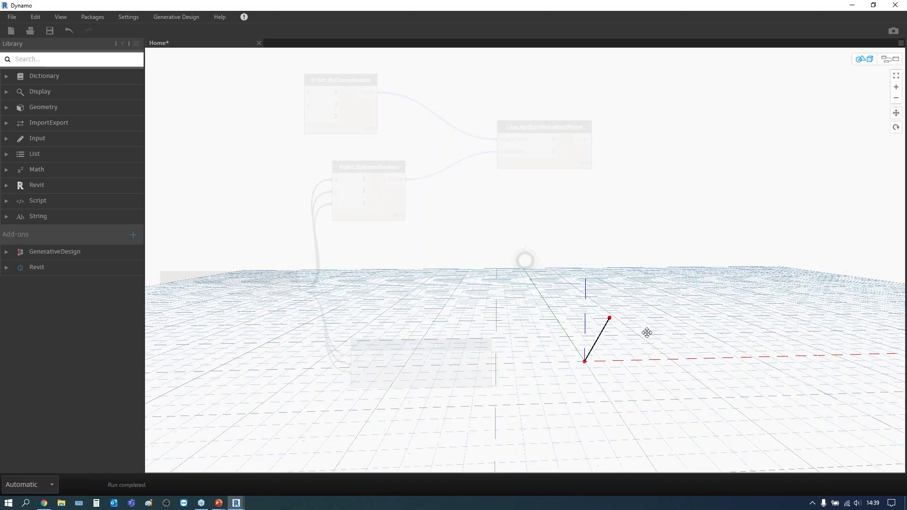
key(ctrl+b)
drag(512, 125, 506, 113)
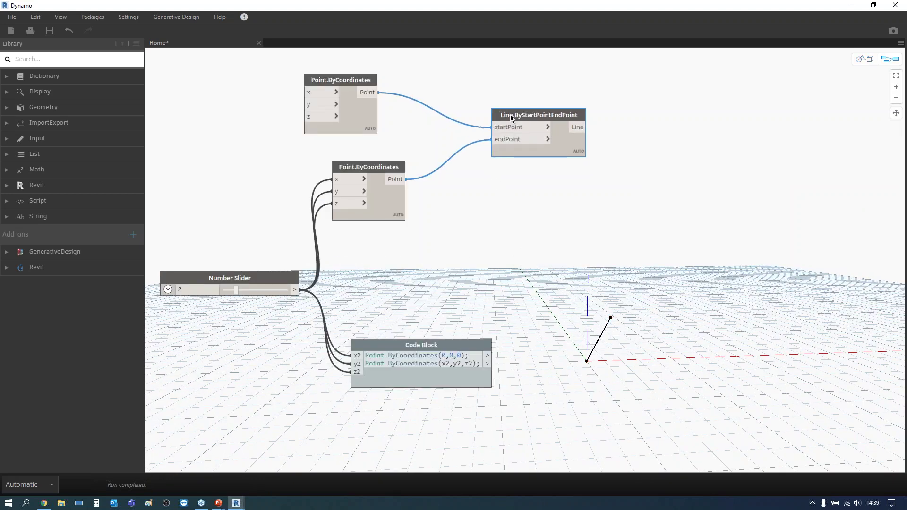
drag(443, 345, 439, 296)
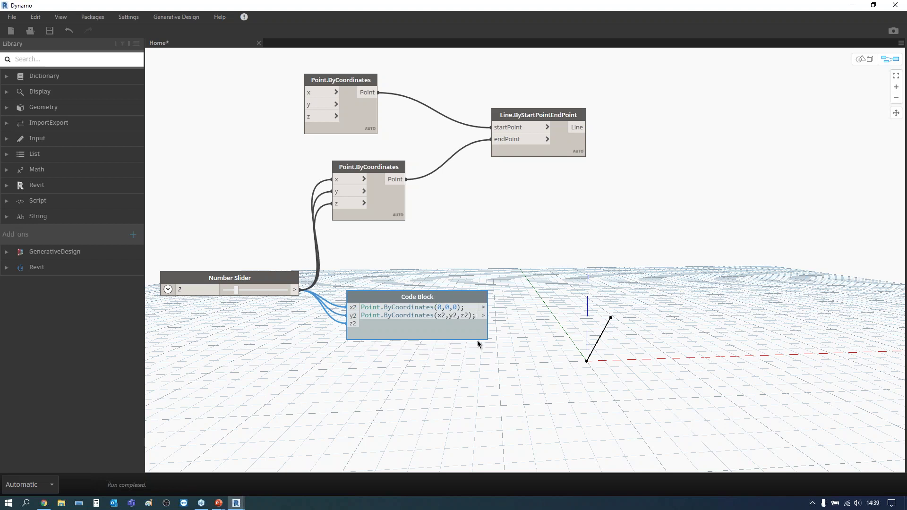
Add a third line Line.ByStartPointEndPoint(p1,p2); and prefix the first two lines with p1 = and p2 =.
key(Return)
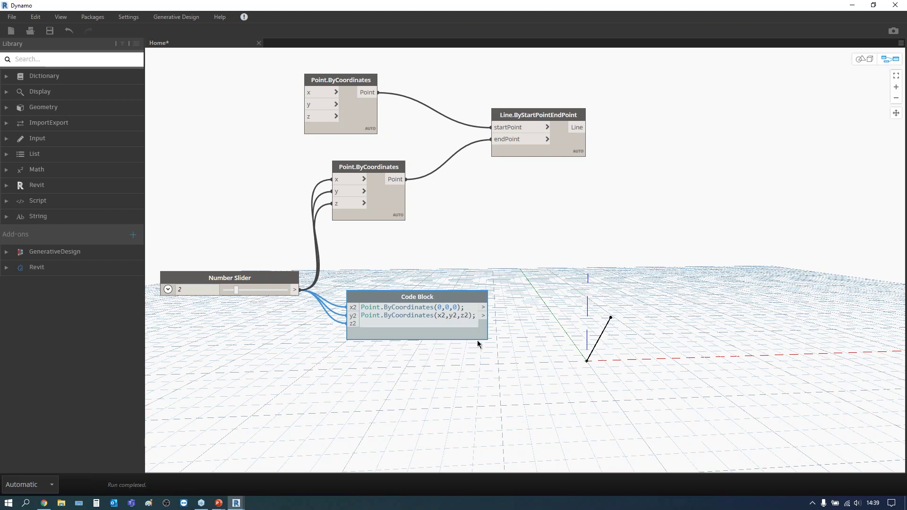
text(Line.)
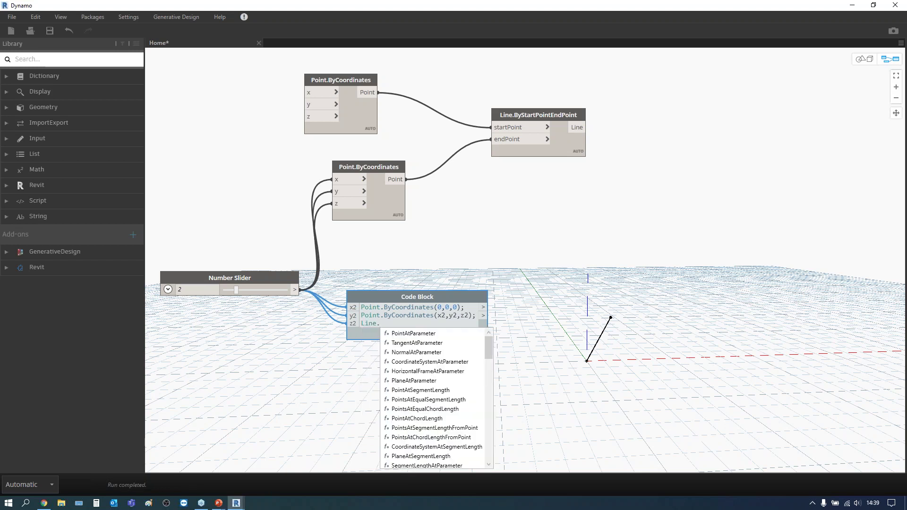
text(bys)
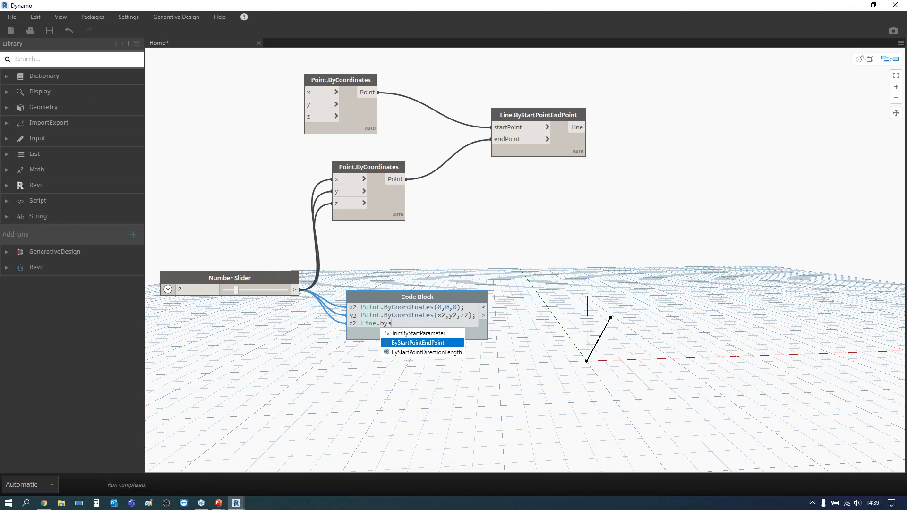
key(Return)
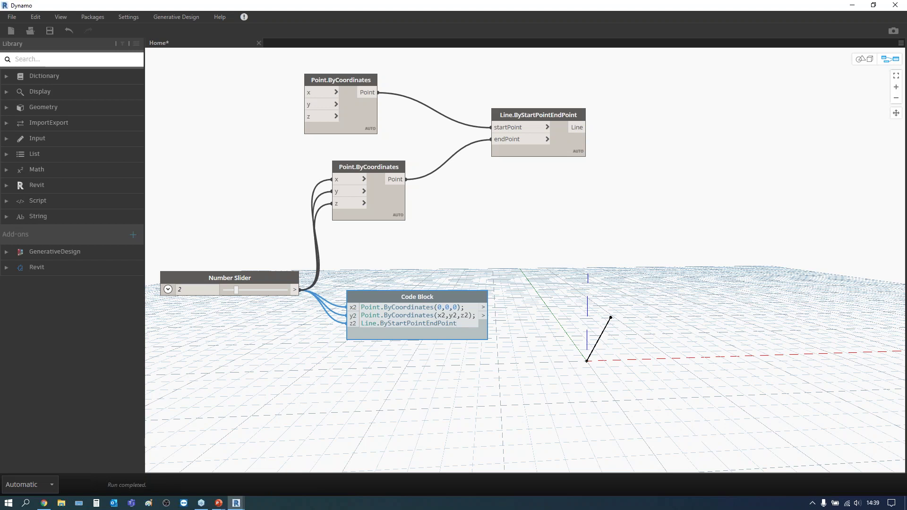
text(()
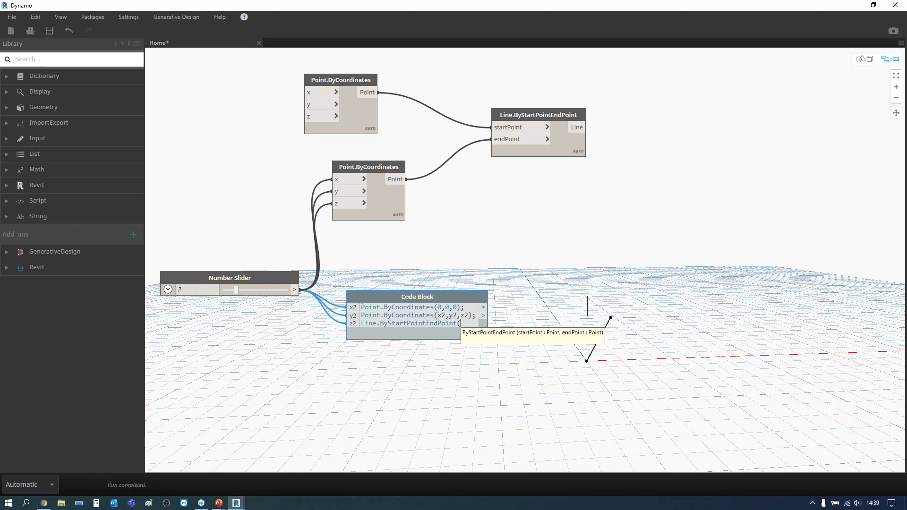
text(;)
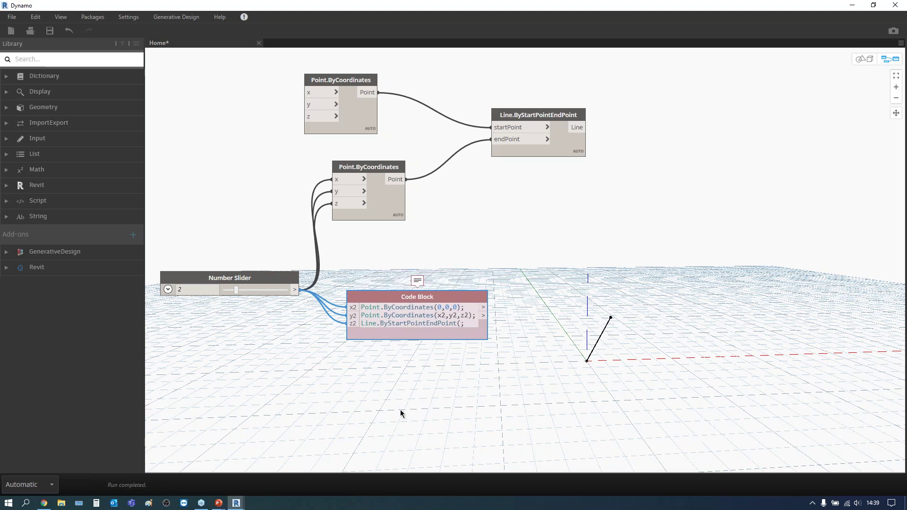
text(p1 = )
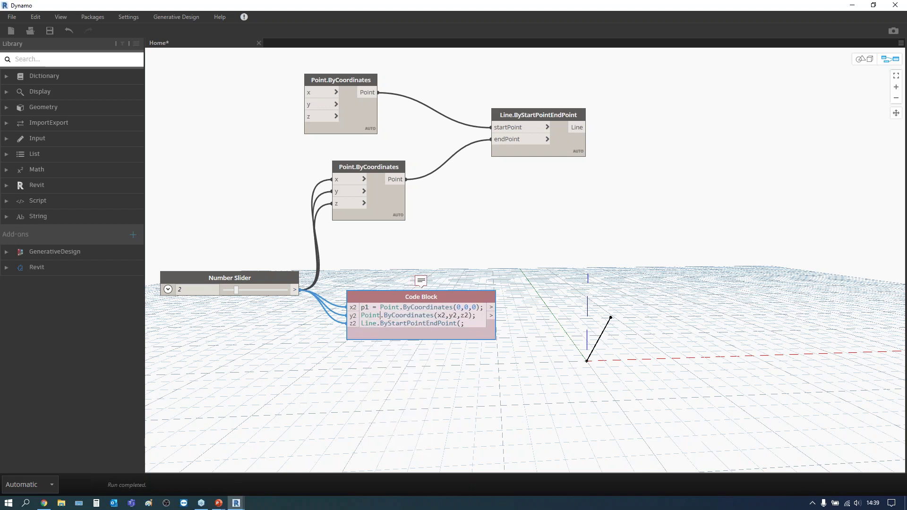
text(p)
text(2 =)
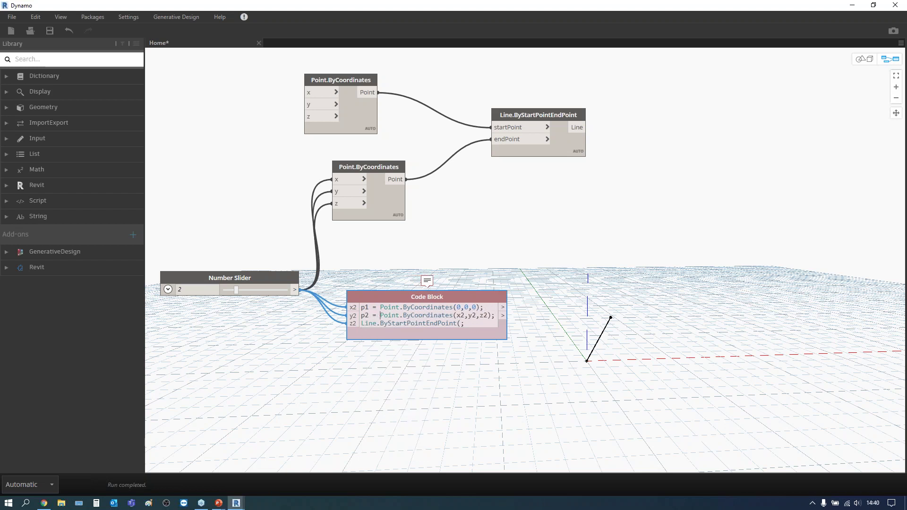
click(474, 326)
text(p1,p2)
text())
text(;)
click(487, 381)
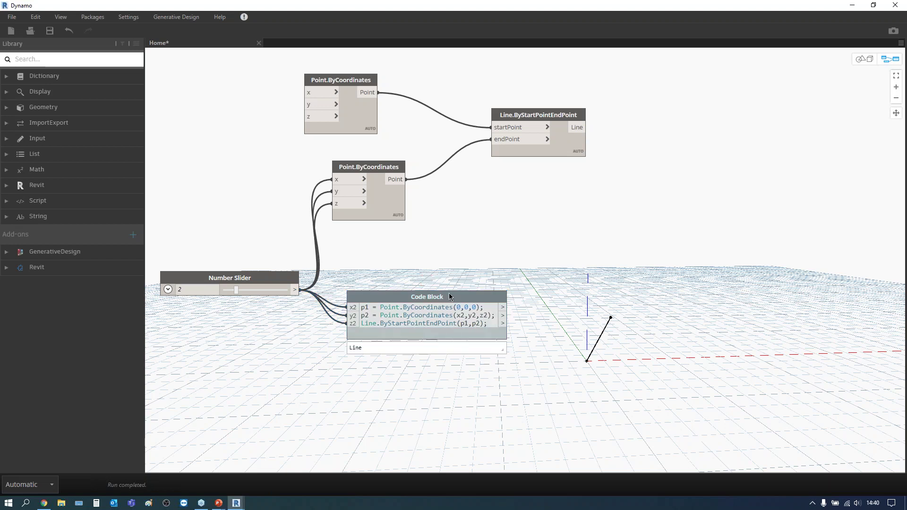
drag(600, 213, 292, 63)
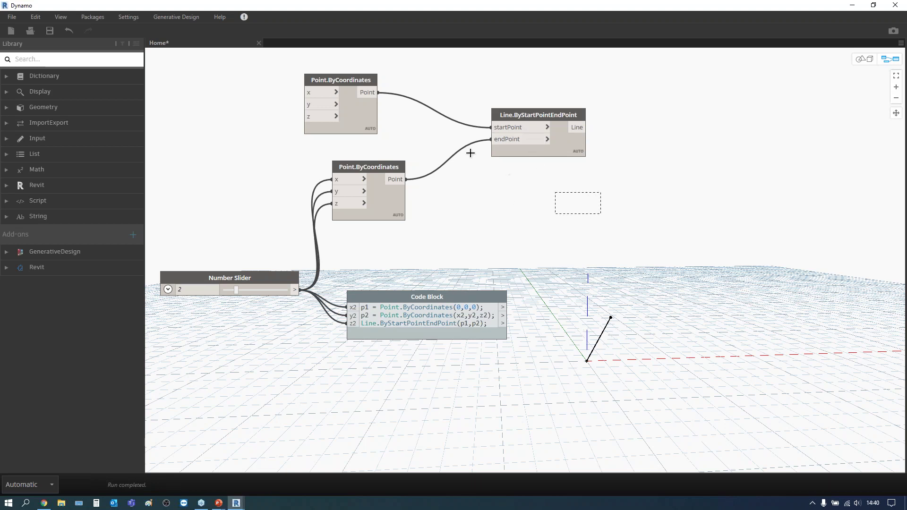
click(487, 257)
click(463, 297)
right_click(463, 297)
click(560, 371)
click(589, 368)
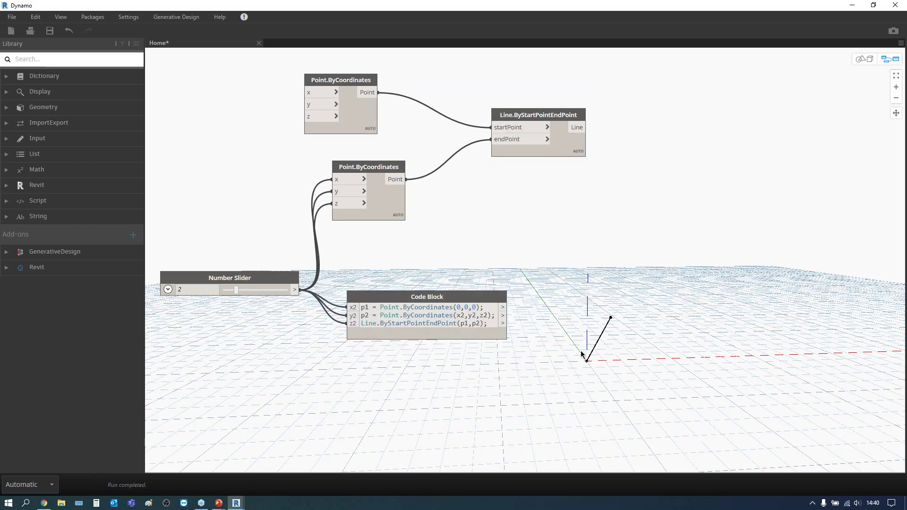
drag(592, 232, 330, 92)
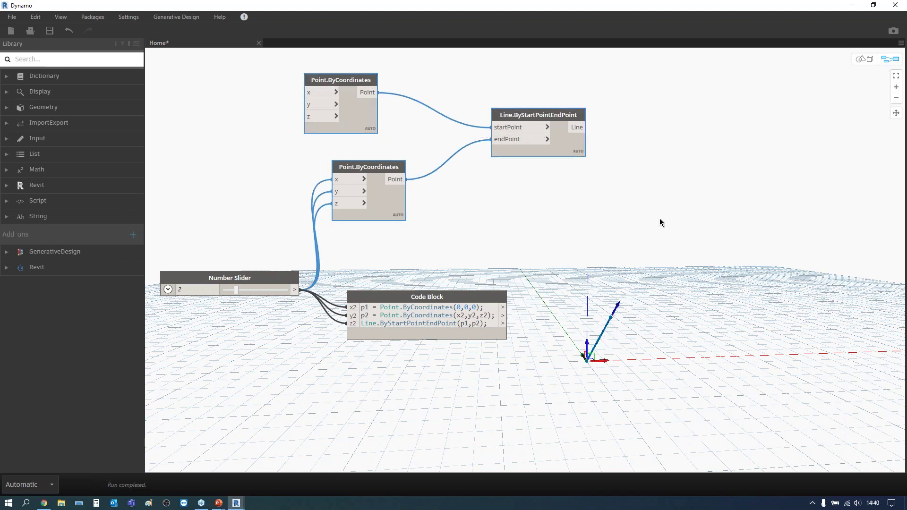
right_click(655, 174)
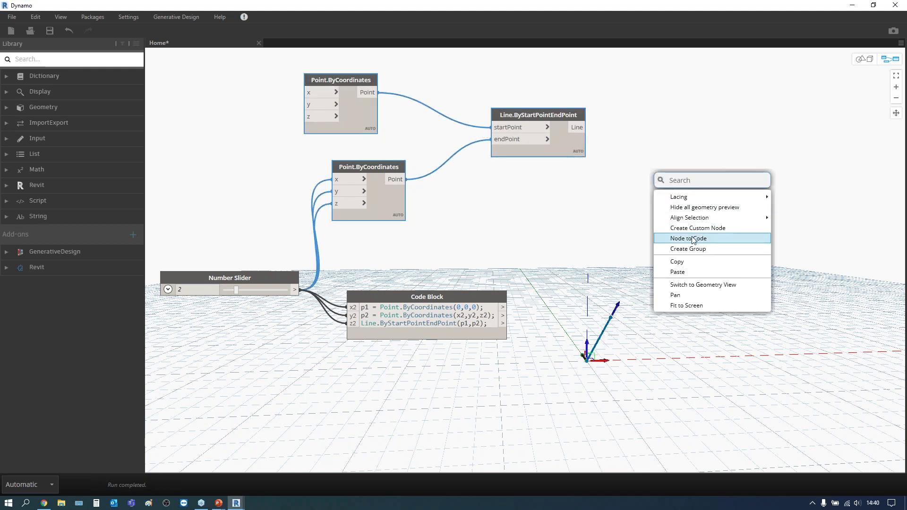
click(698, 207)
click(622, 325)
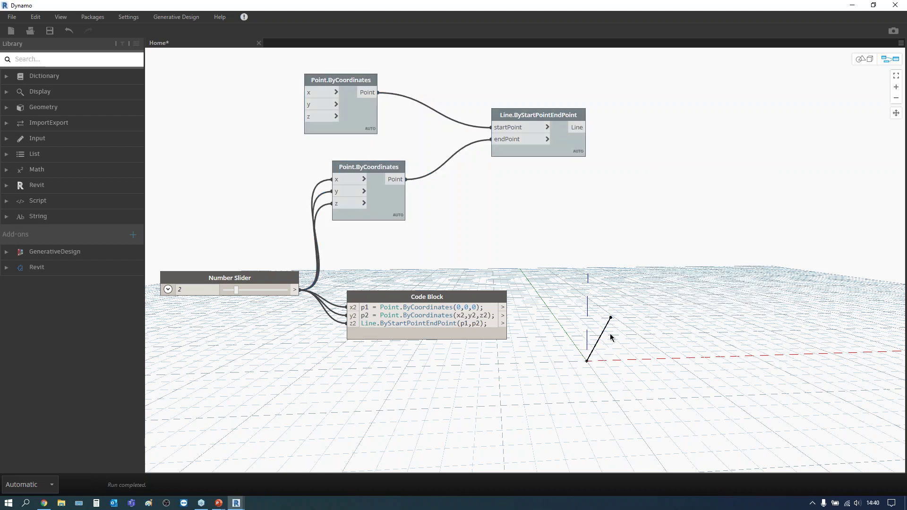
click(446, 300)
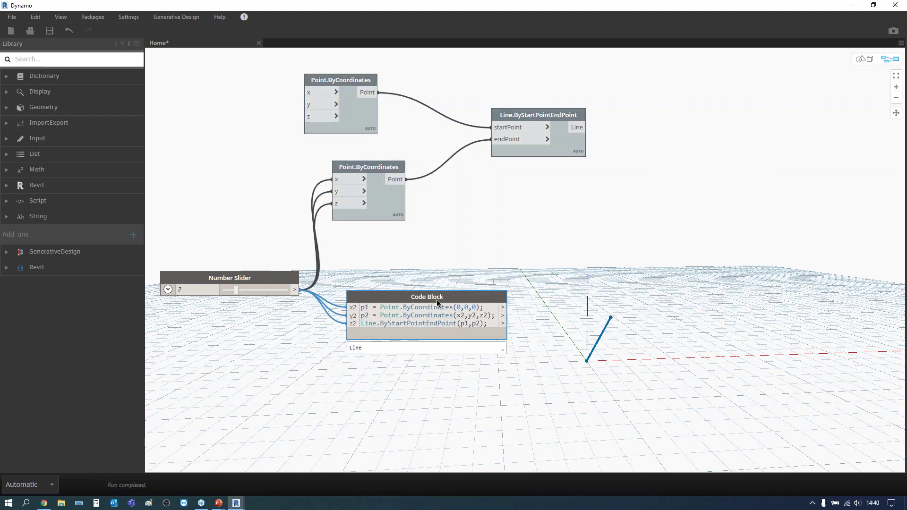
mouse_move(427, 316)
click(527, 347)
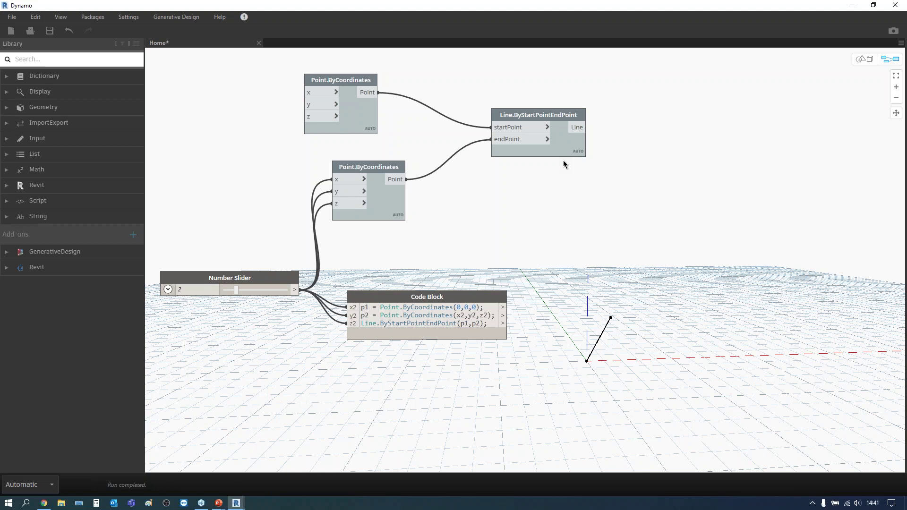
Delete all nodes, place a Range node up-left, and add an empty Code Block.
mouse_move(712, 373)
mouse_down()
mouse_move(217, 109)
mouse_move(192, 85)
mouse_up()
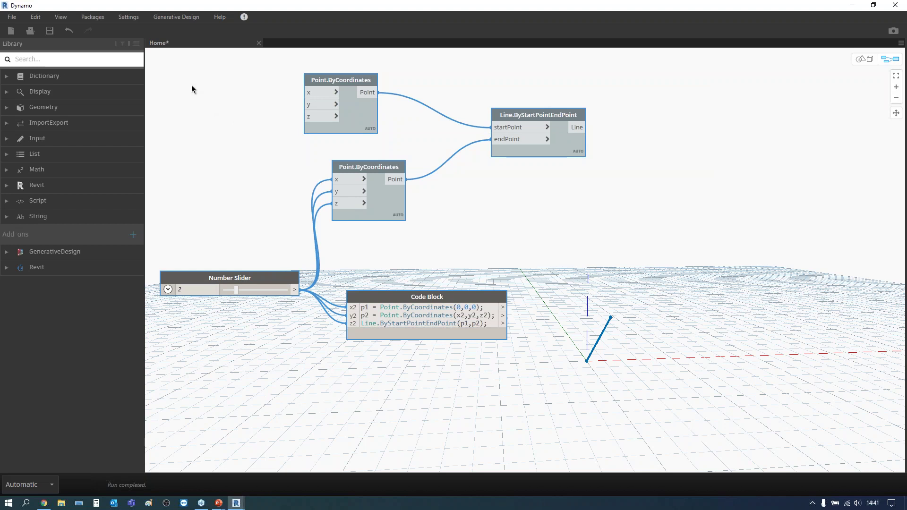
key(Delete)
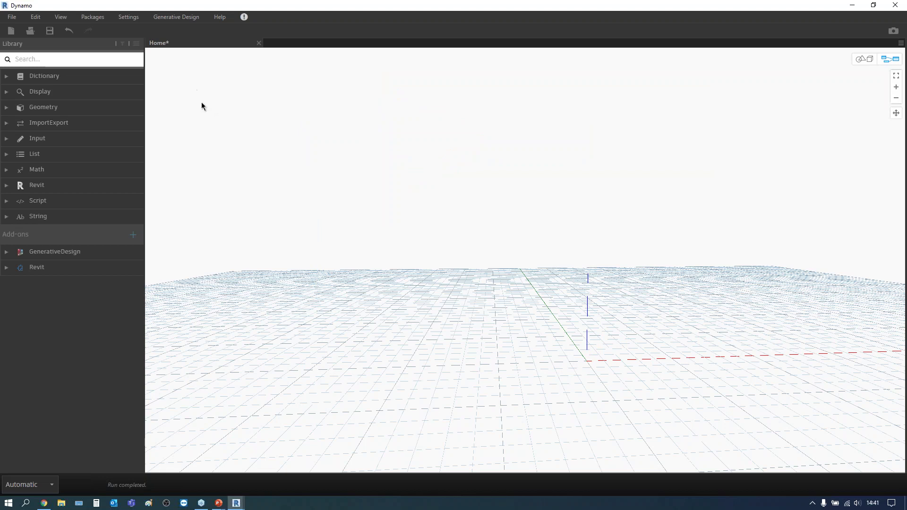
right_click(369, 216)
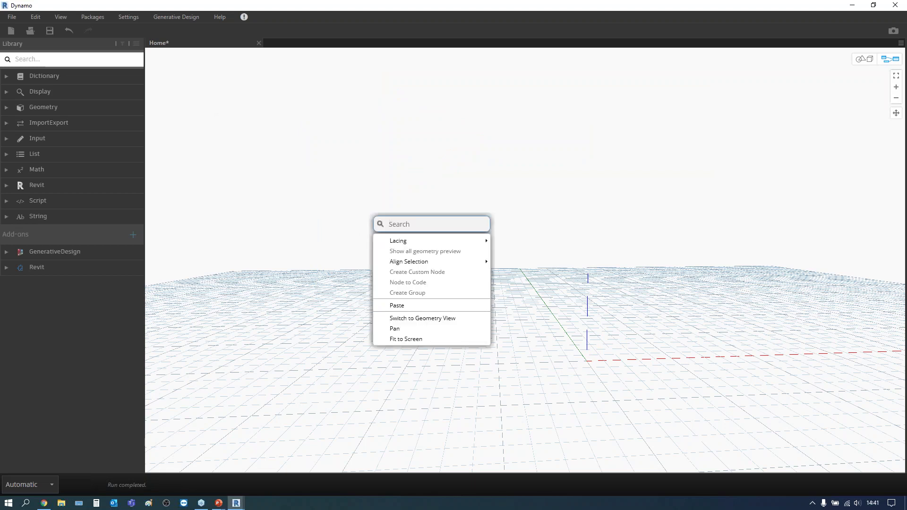
text(range)
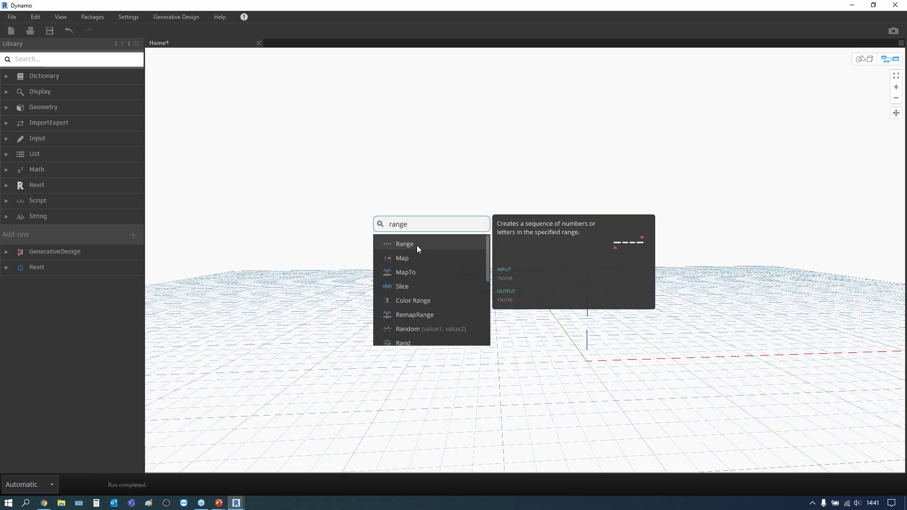
click(417, 244)
mouse_move(410, 244)
mouse_down()
mouse_move(346, 183)
mouse_move(347, 163)
mouse_up()
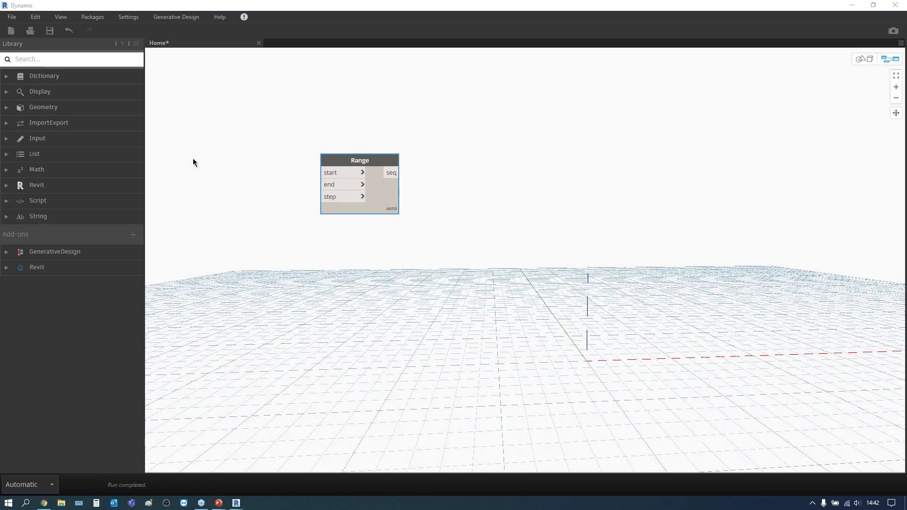
double_click(192, 158)
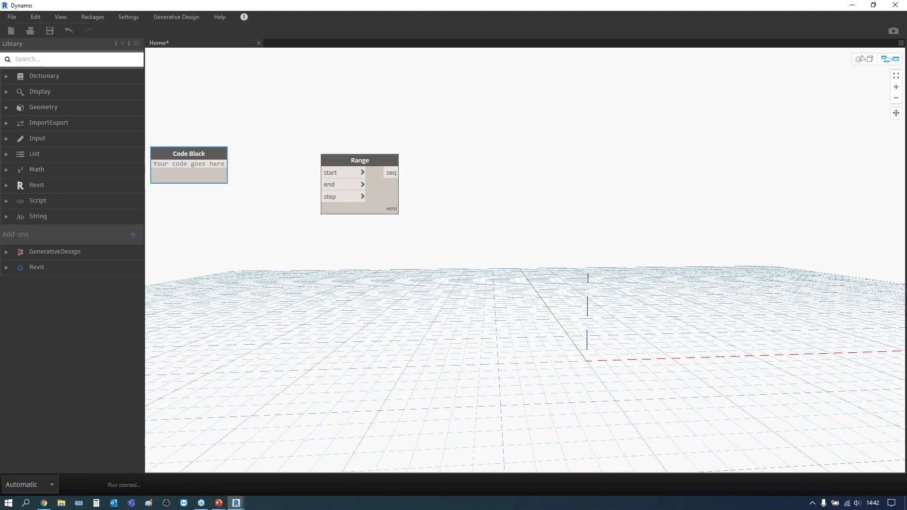
Create a single Code Block holding the three lines 0;, 9; and 1;.
double_click(195, 200)
key(Delete)
drag(210, 156, 244, 182)
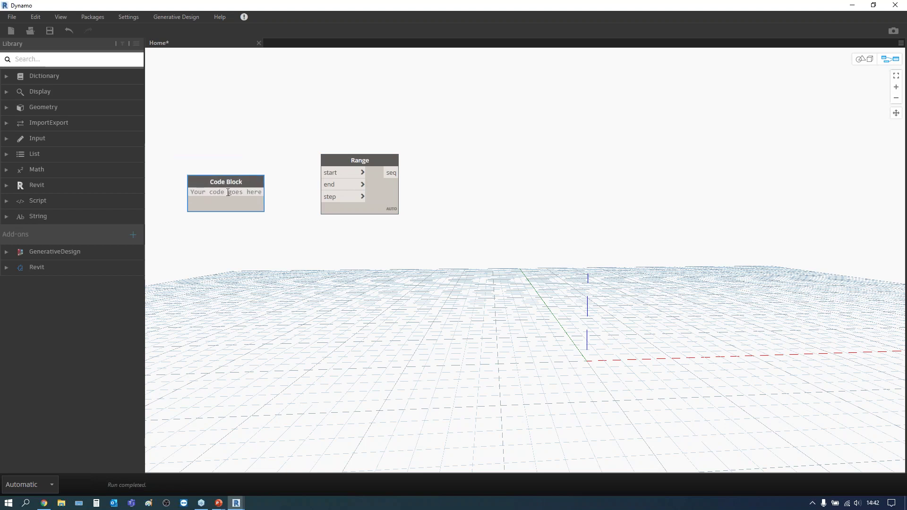
drag(229, 183, 228, 172)
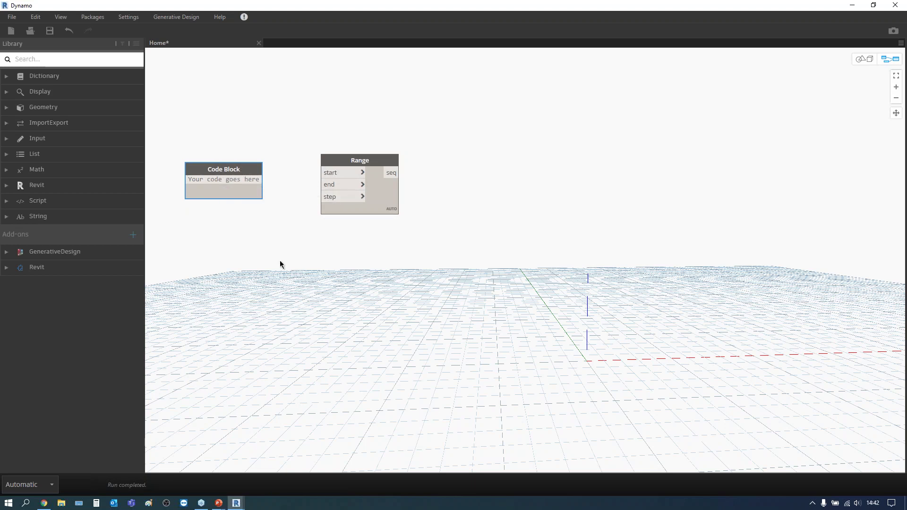
text(0;)
key(Return)
text(9;)
key(Return)
text(1;)
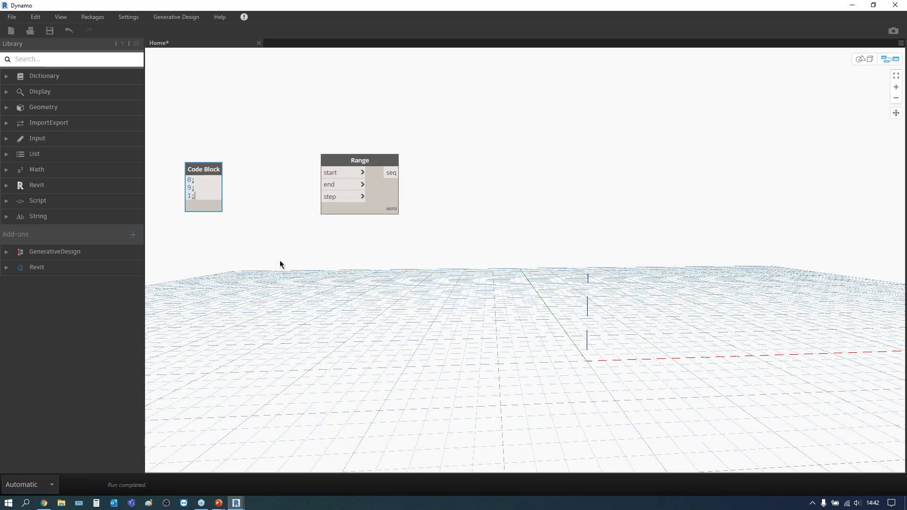
click(296, 283)
Wire the Code Block's 0, 9 and 1 into Range's start, end and step.
drag(203, 169, 225, 157)
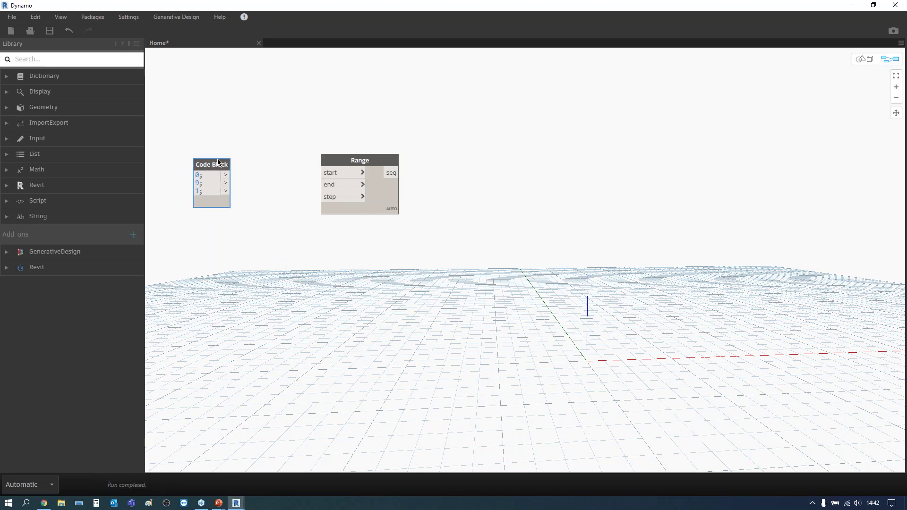
mouse_move(239, 169)
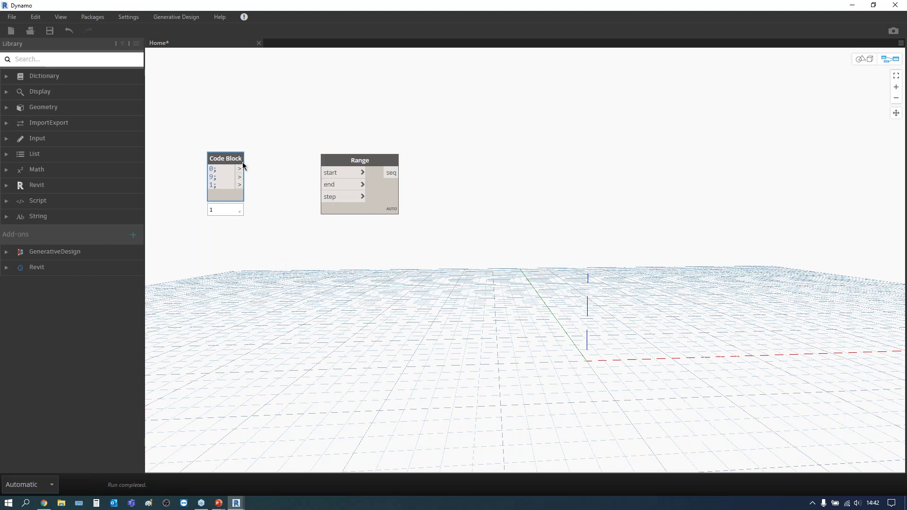
drag(239, 168, 321, 173)
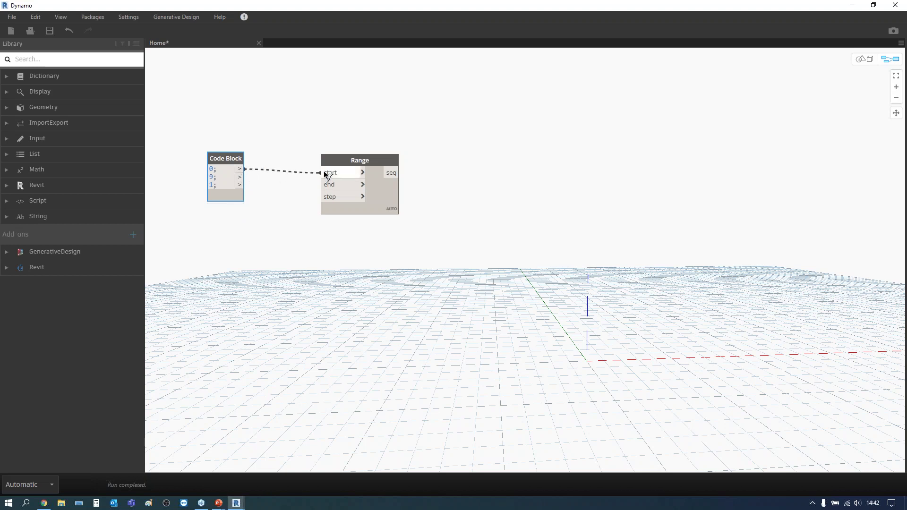
drag(240, 177, 322, 185)
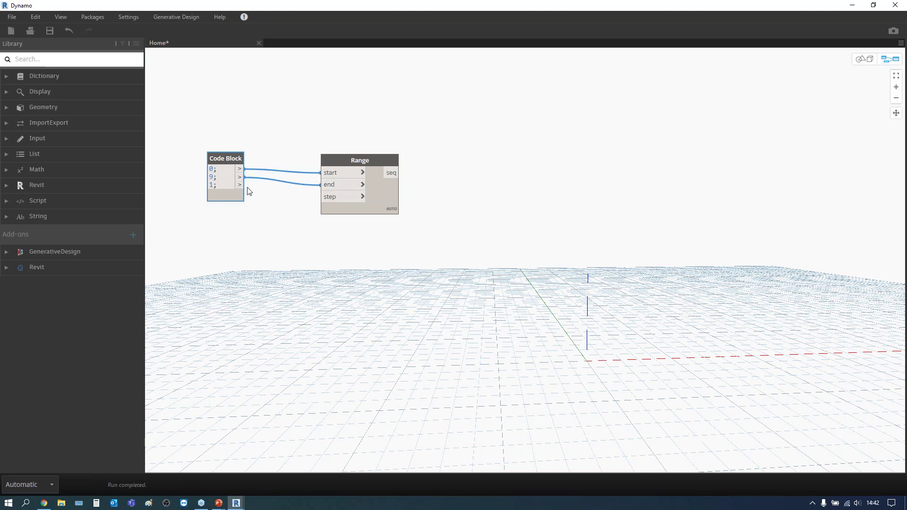
drag(240, 185, 333, 199)
drag(367, 160, 350, 155)
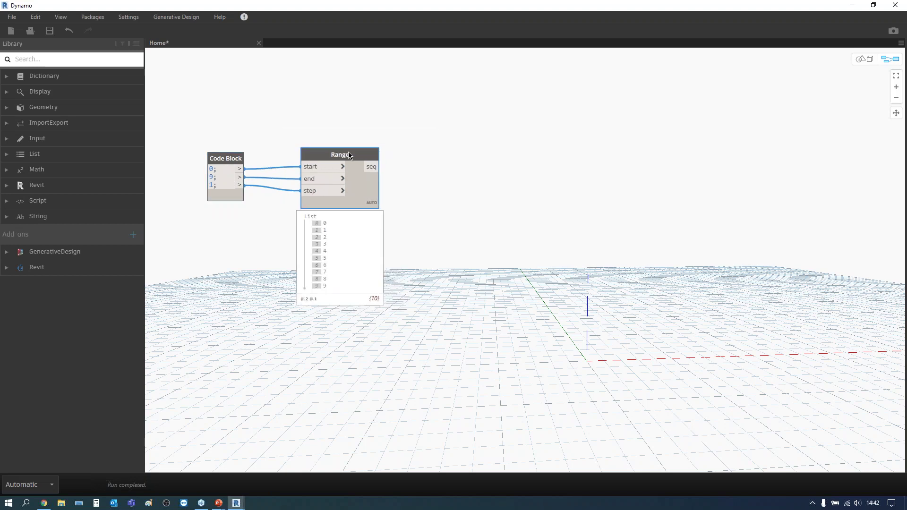
click(479, 211)
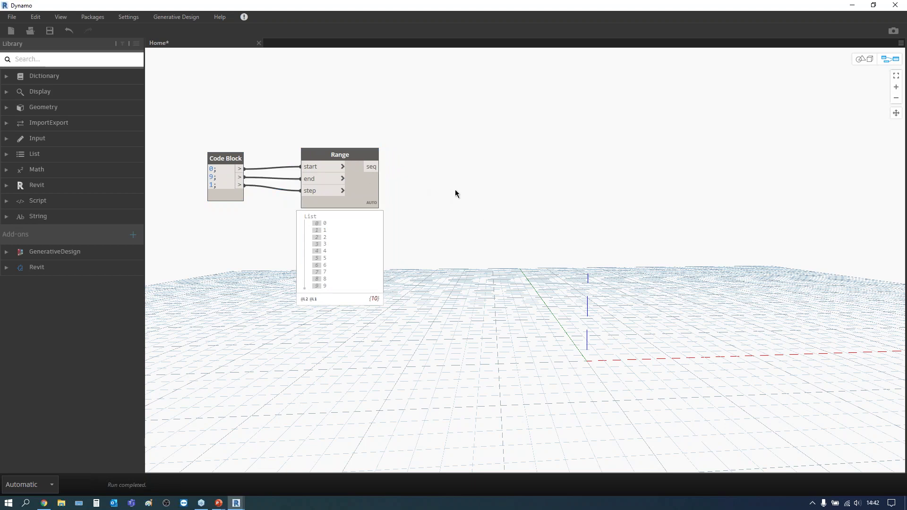
Add a Point.ByCoordinates node and connect Range's seq output to its x input.
right_click(466, 194)
text(point)
click(519, 222)
mouse_move(542, 224)
mouse_down()
mouse_move(492, 154)
mouse_move(457, 150)
mouse_up()
click(372, 166)
click(456, 166)
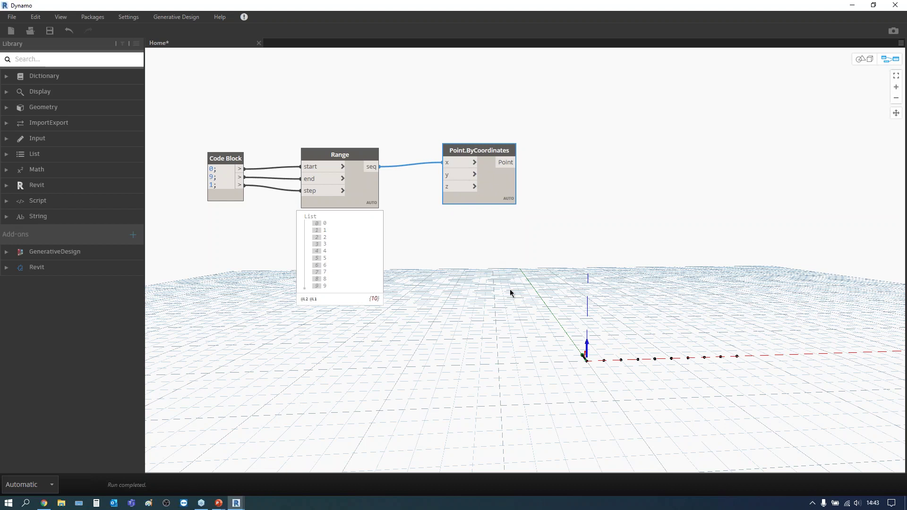
Orbit the 3D preview to view the points, then tidy the Code Block and Range positions.
key(ctrl+b)
right_drag(504, 290, 516, 312)
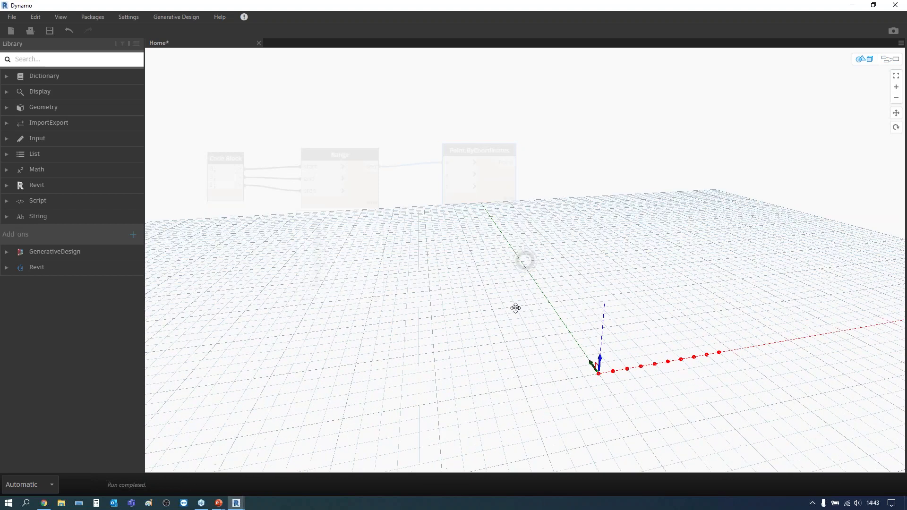
key(ctrl+b)
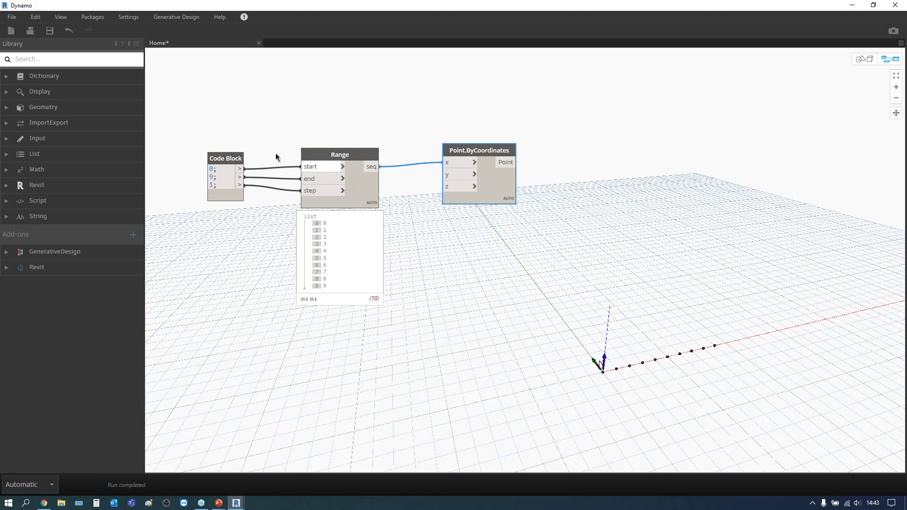
drag(232, 161, 222, 151)
drag(321, 155, 320, 143)
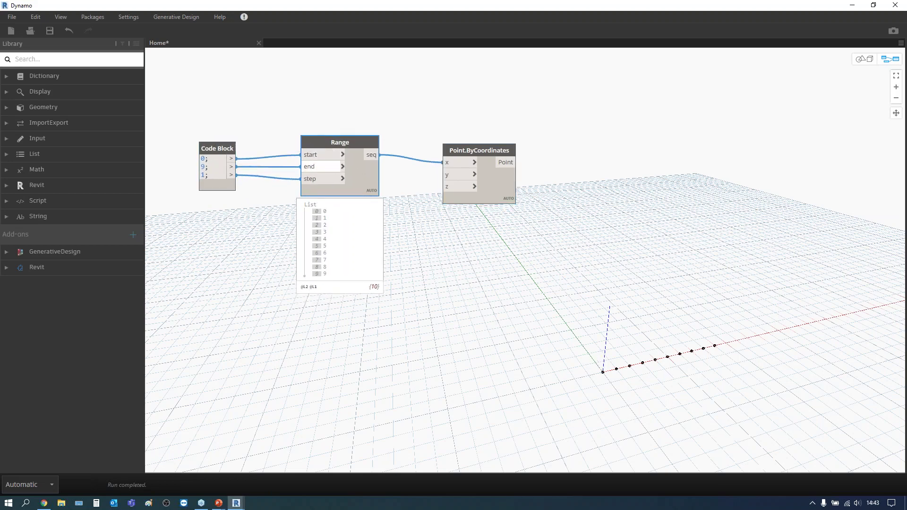
Add a Code Block with the expression 0..9..1 and place it below Range.
double_click(333, 307)
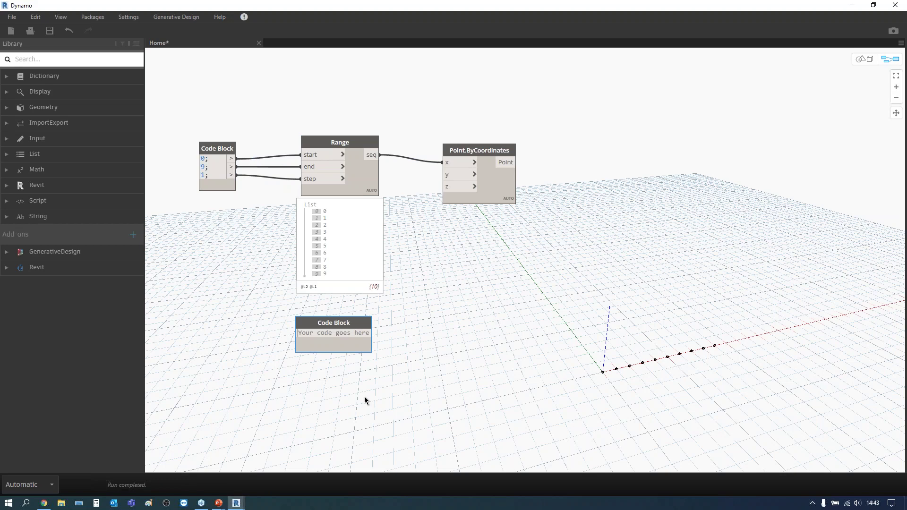
text(0)
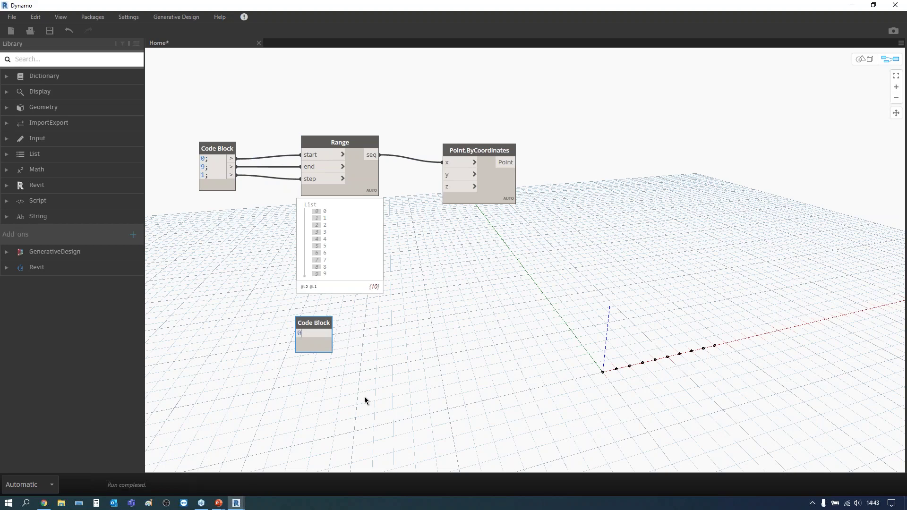
text(..9..1;)
click(365, 400)
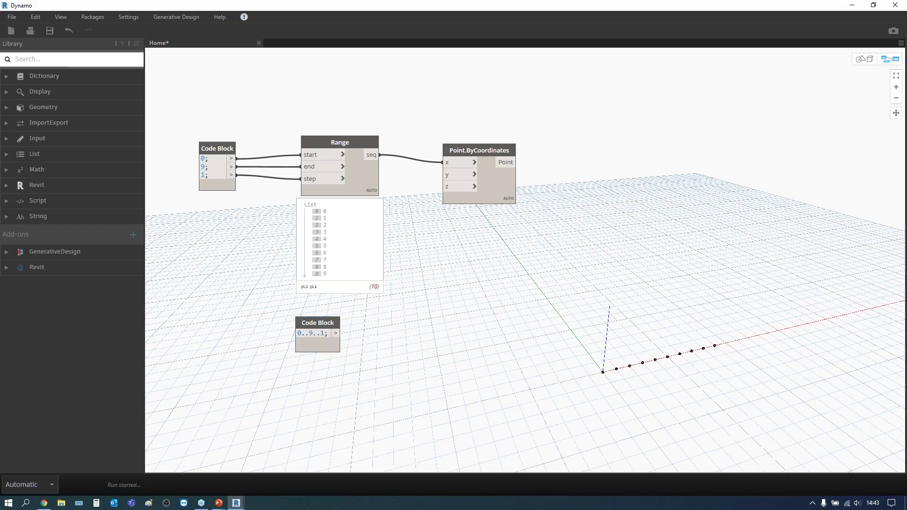
mouse_move(317, 400)
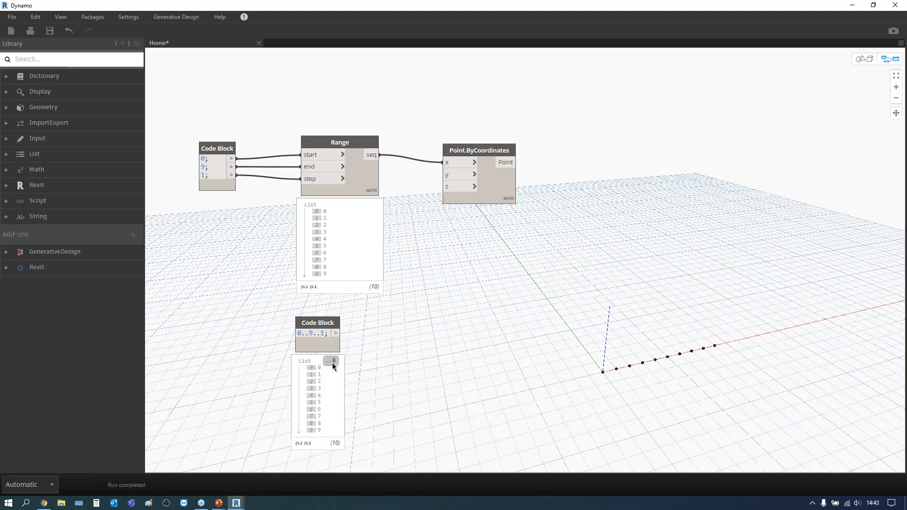
drag(324, 323, 343, 308)
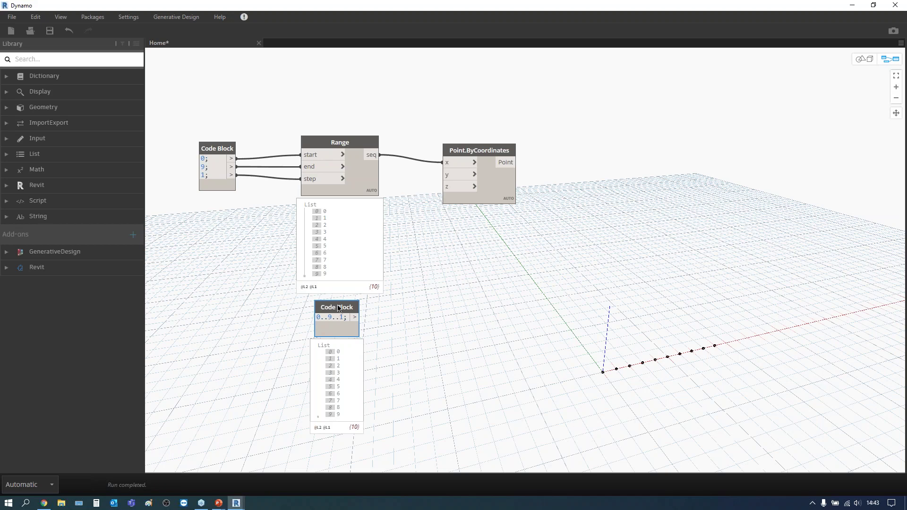
drag(340, 311, 341, 315)
click(390, 324)
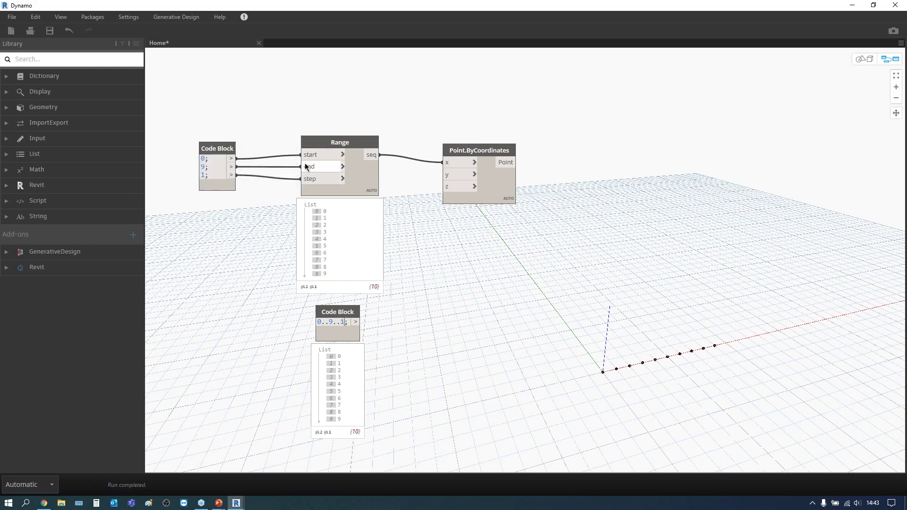
Create a Code Block containing the expression baslangic..bitis..adim;.
double_click(479, 289)
drag(498, 277, 508, 270)
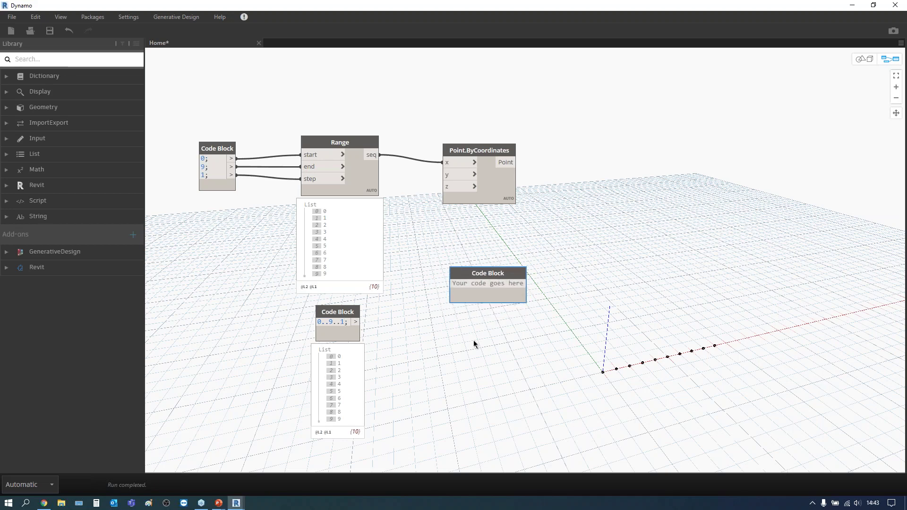
text(start.)
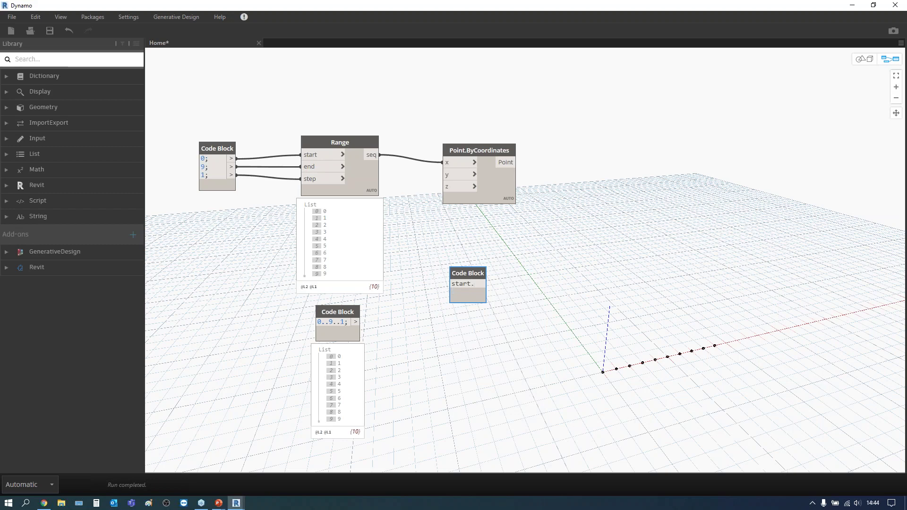
key(BackSpace)
key(BackSpace)
key(BackSpace)
key(BackSpace)
key(BackSpace)
key(BackSpace)
text(baslangic..bitis)
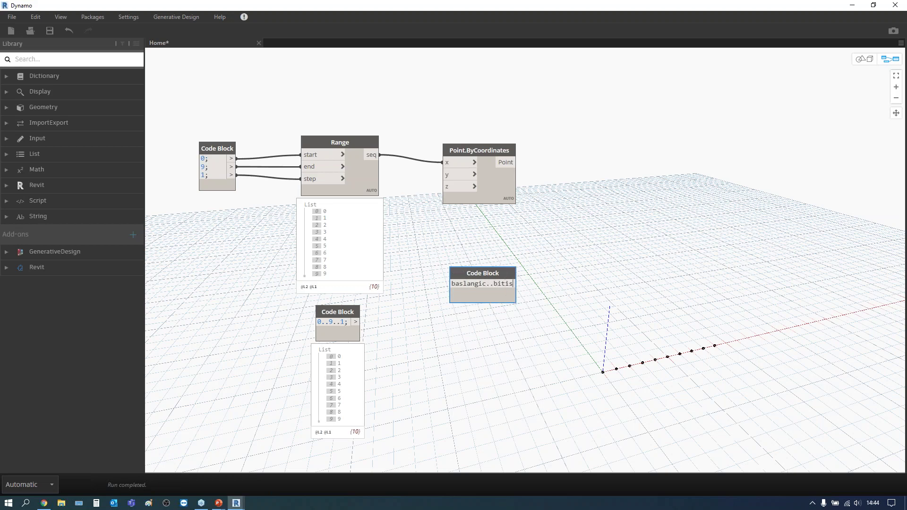
text(..adim;)
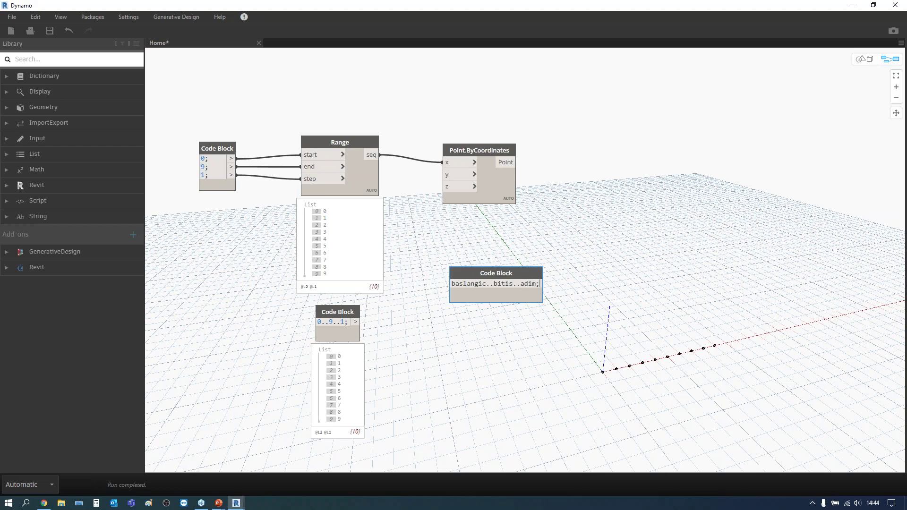
key(Escape)
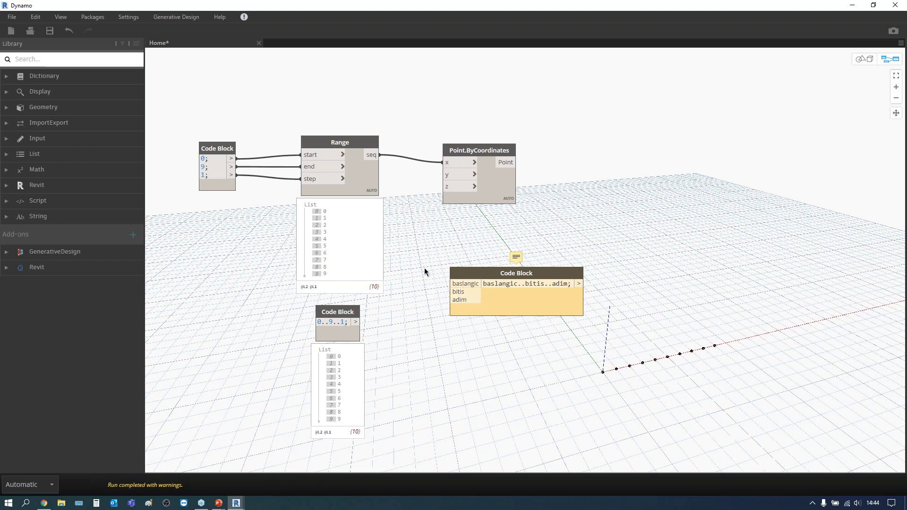
Connect the values 0, 9 and 1 to baslangic, bitis and adim, then delete that block.
drag(230, 159, 449, 284)
drag(230, 167, 449, 291)
mouse_move(231, 175)
mouse_down()
mouse_move(441, 315)
mouse_move(462, 301)
mouse_up()
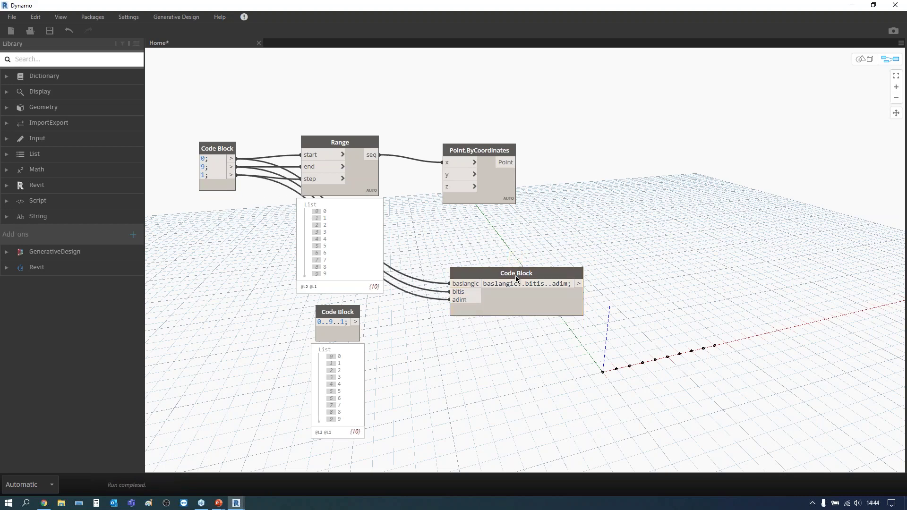
drag(516, 278, 522, 253)
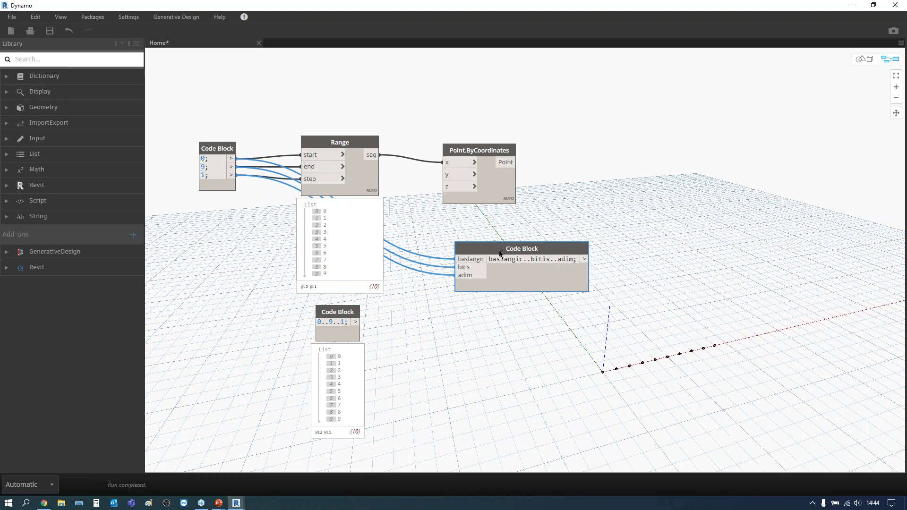
key(Delete)
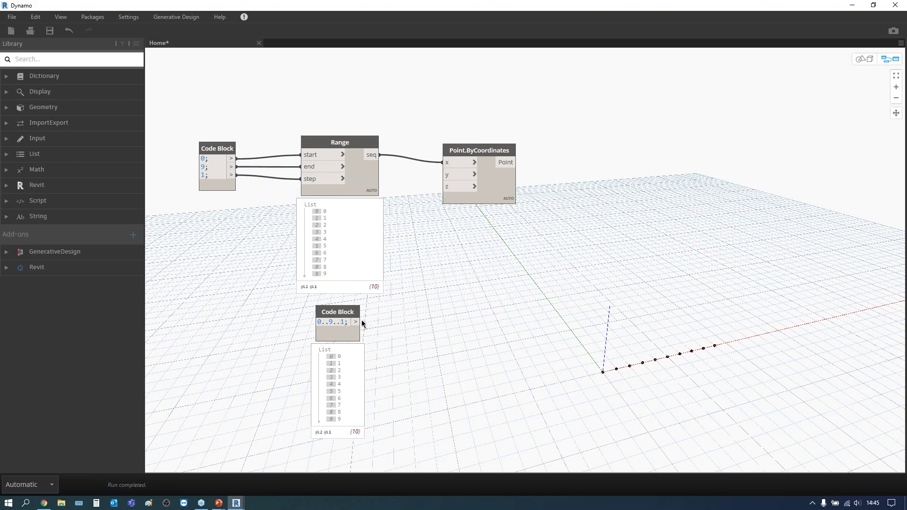
Delete the 0..9..1 Code Block, move Point.ByCoordinates upper right, and shift Range left.
click(343, 311)
key(Delete)
click(445, 164)
mouse_move(473, 148)
mouse_down()
mouse_move(725, 146)
mouse_move(759, 133)
mouse_move(747, 139)
mouse_up()
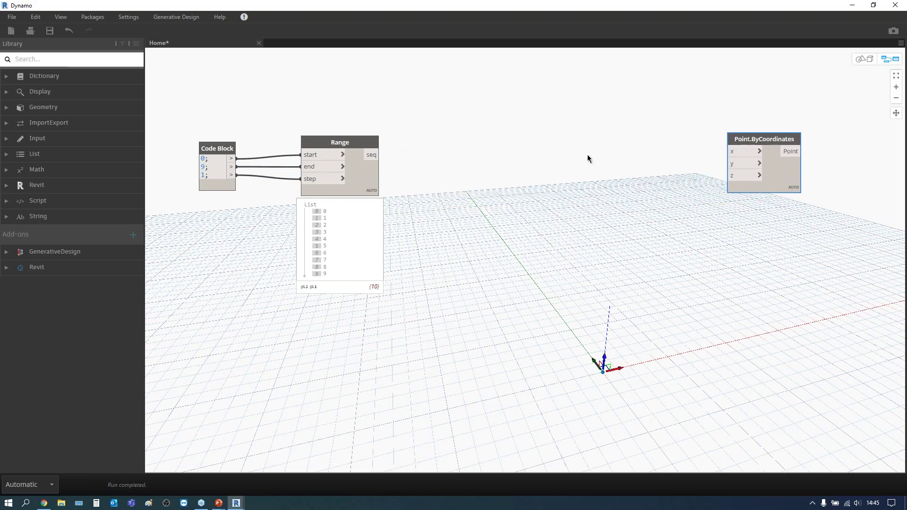
mouse_move(339, 245)
click(370, 205)
drag(341, 144, 327, 144)
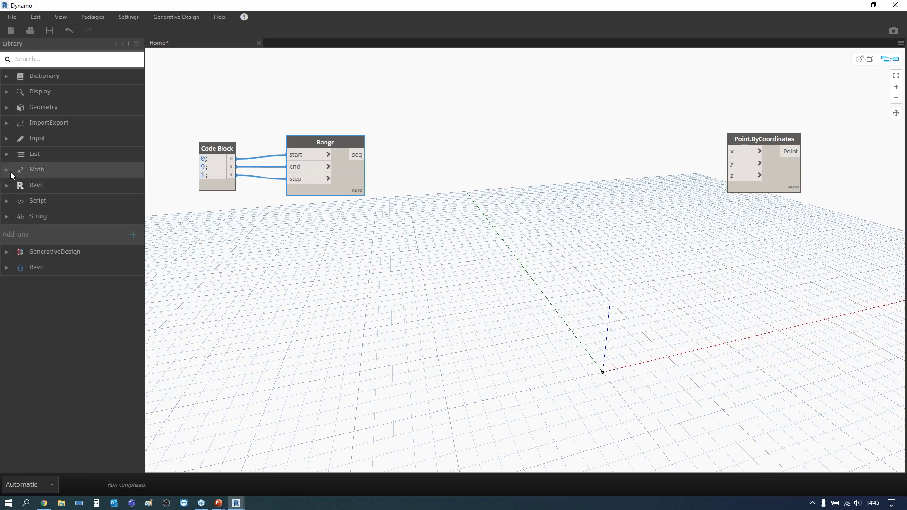
Add a Math.Sin node from the Library's Math > Functions and place it below Range.
click(11, 173)
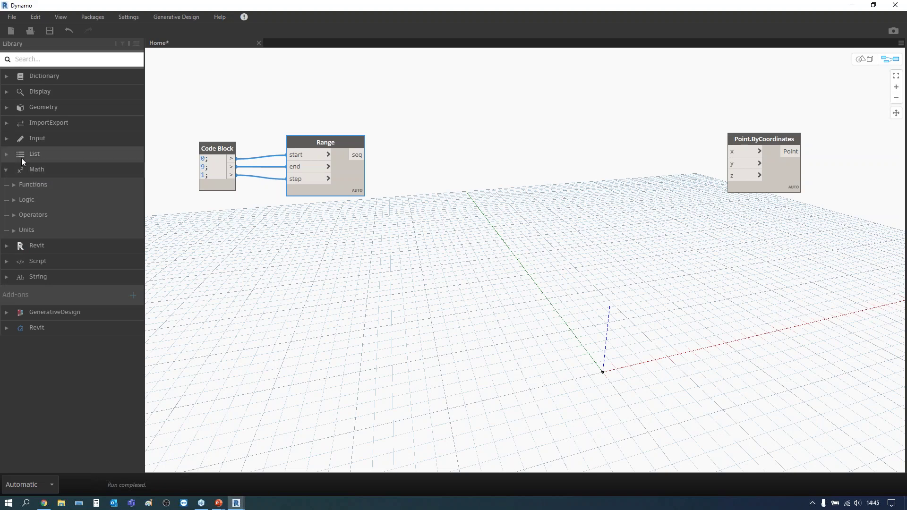
click(14, 185)
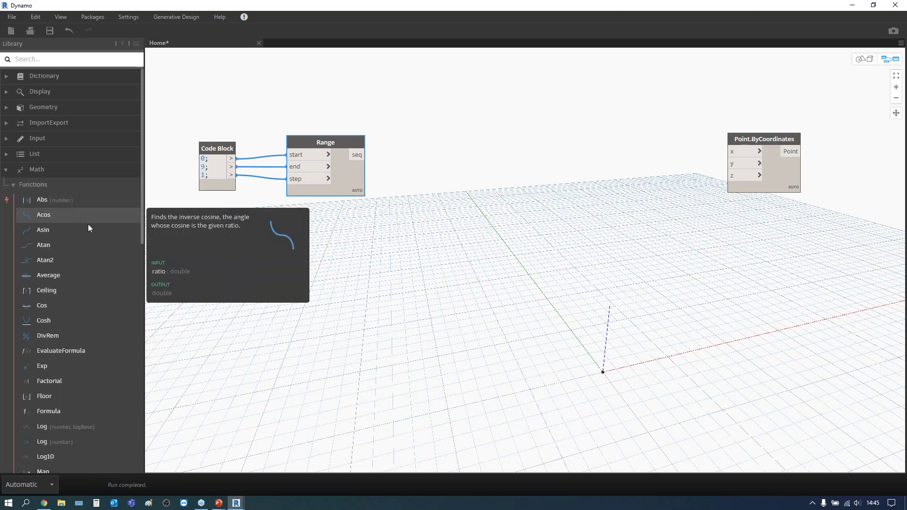
scroll(87, 262, down, 2)
scroll(76, 293, down, 3)
scroll(61, 327, down, 3)
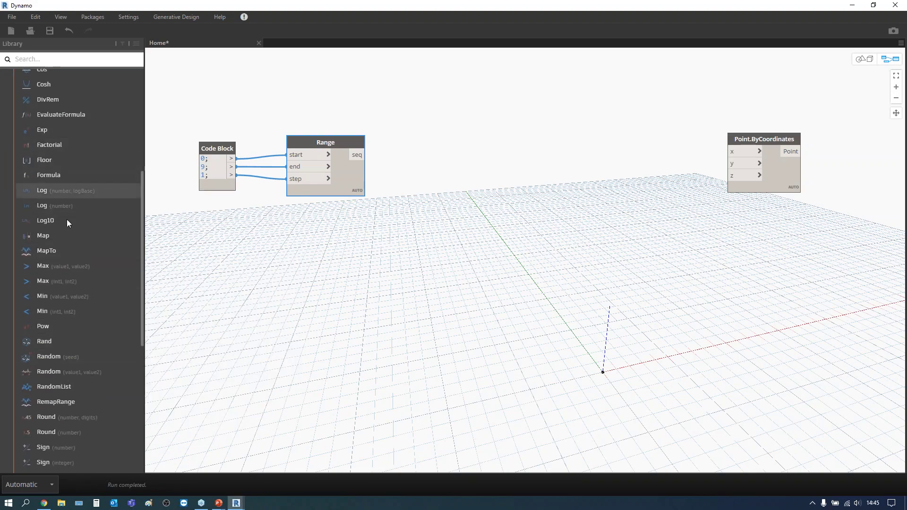
scroll(69, 227, down, 5)
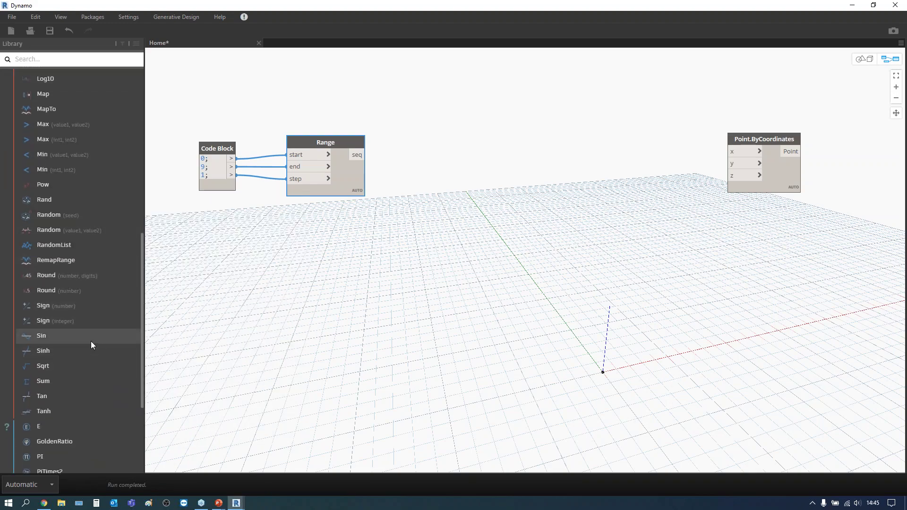
mouse_move(41, 335)
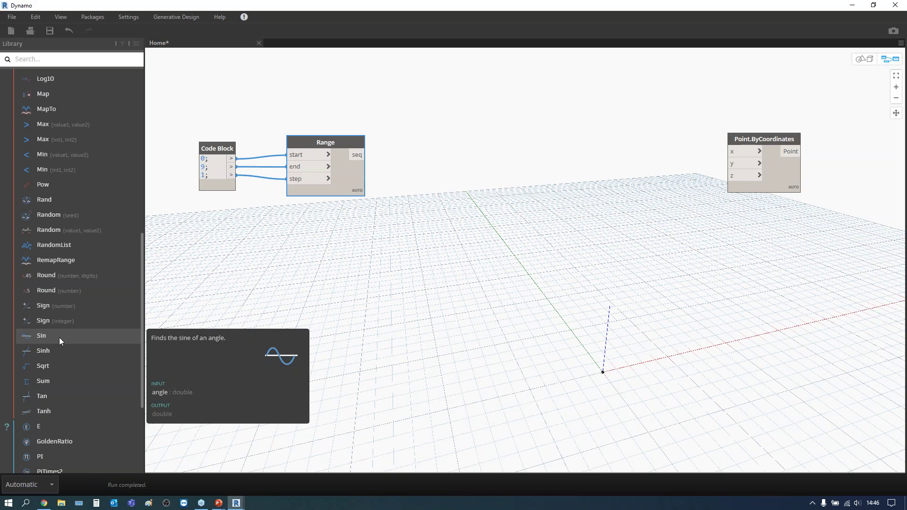
click(58, 337)
drag(546, 259, 484, 216)
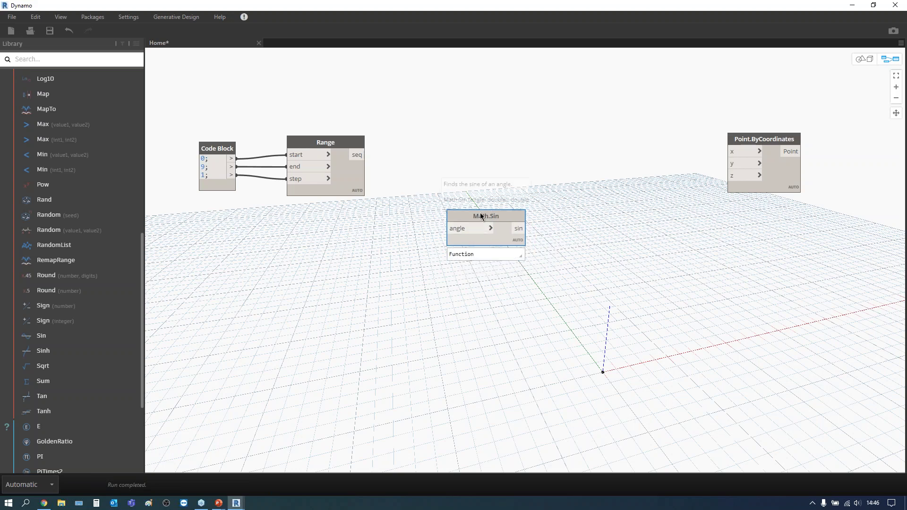
Change the Code Block's end value to 360 and step value to 15.
double_click(203, 167)
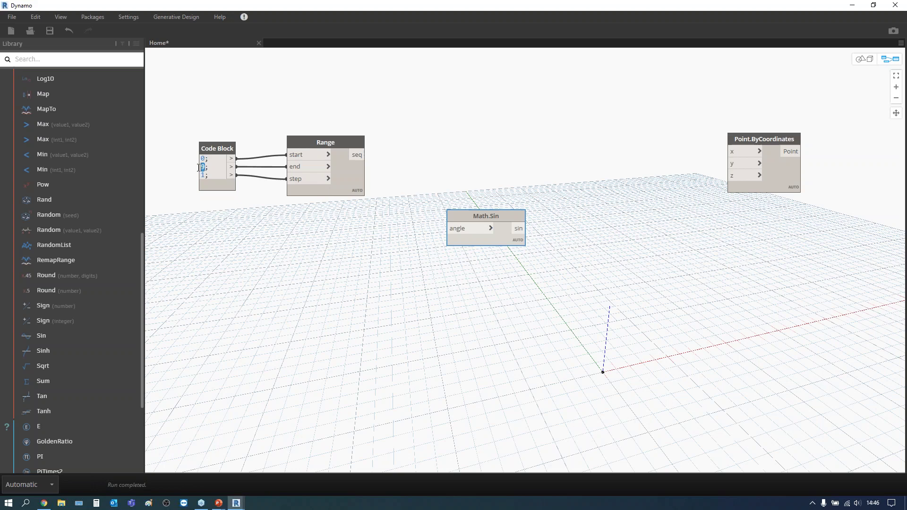
text(360)
click(205, 176)
text(1)
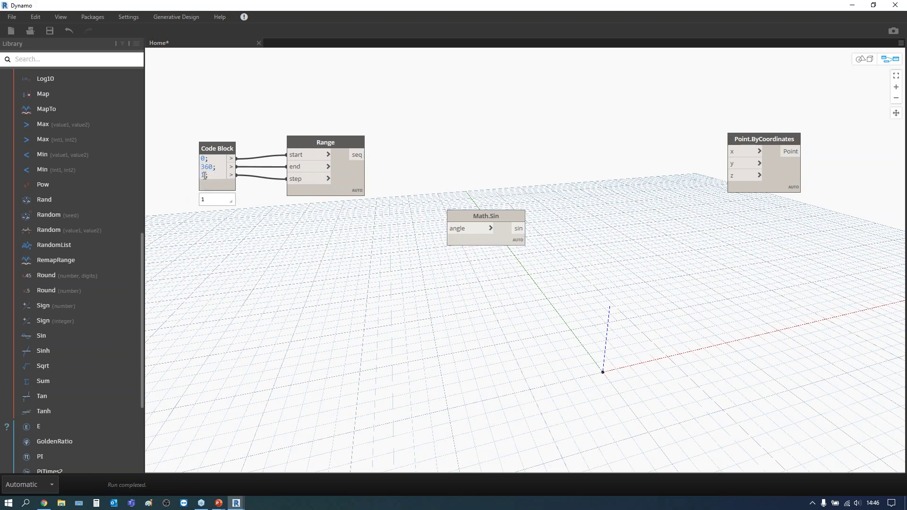
double_click(203, 175)
text(15)
drag(465, 217, 466, 211)
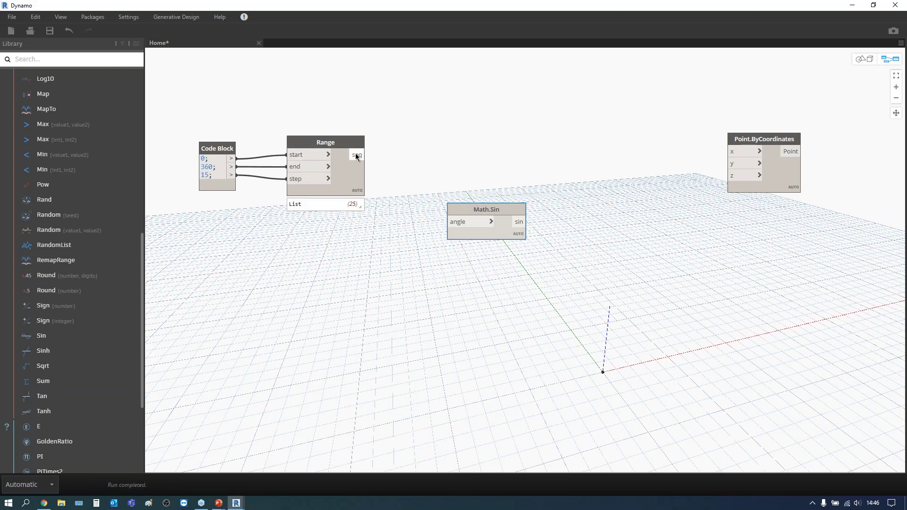
Test-wire Range seq to Point.ByCoordinates x, preview the points, then remove the wire.
drag(365, 155, 429, 211)
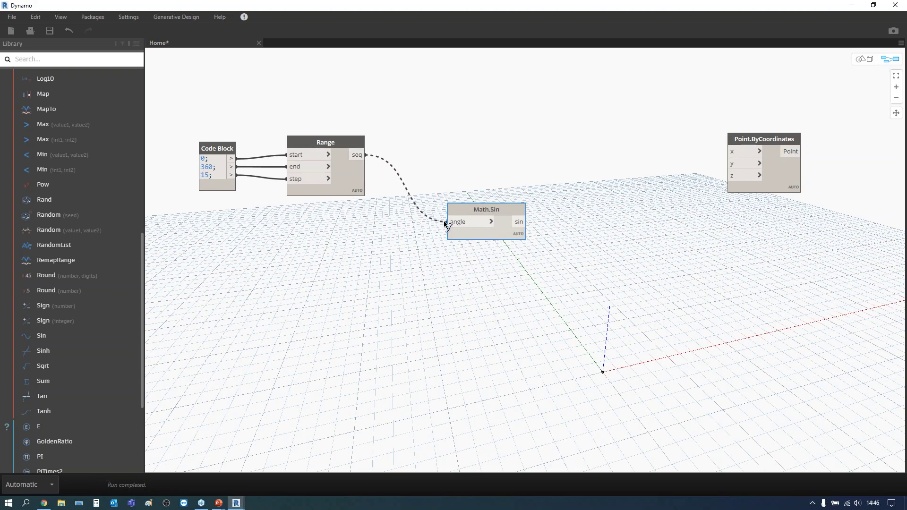
click(730, 151)
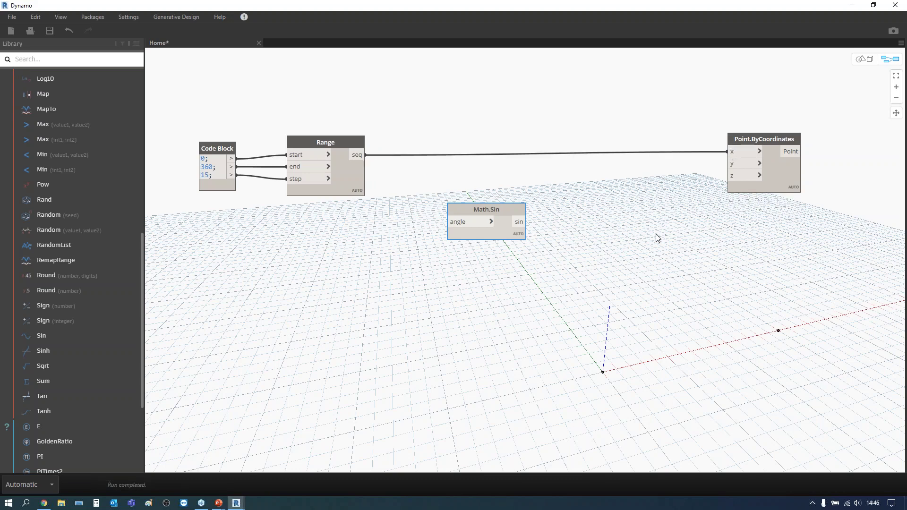
key(ctrl+b)
mouse_move(600, 318)
right_down()
mouse_move(633, 320)
mouse_move(600, 320)
right_up()
key(ctrl+b)
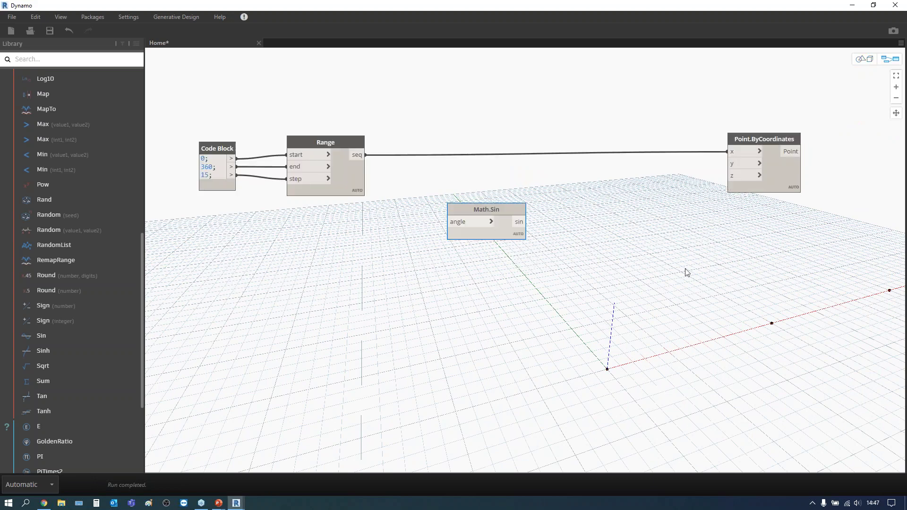
drag(735, 152, 471, 157)
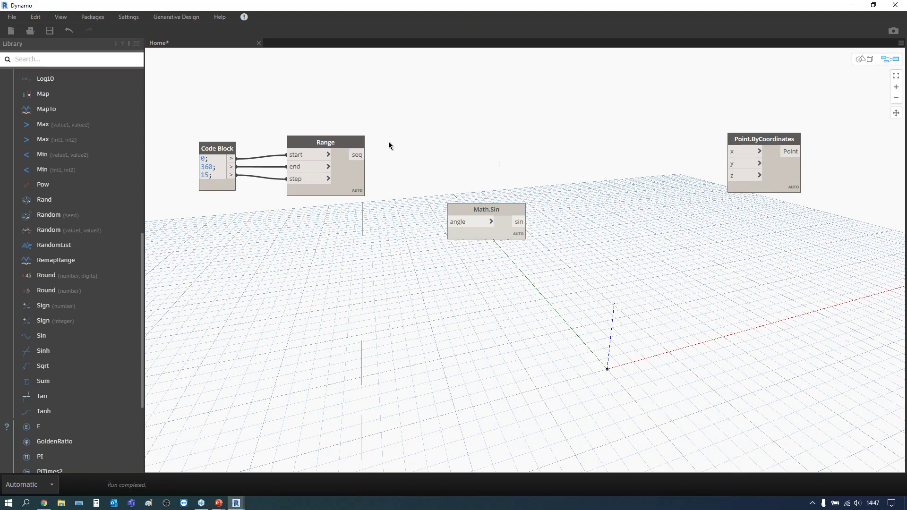
drag(481, 213, 489, 226)
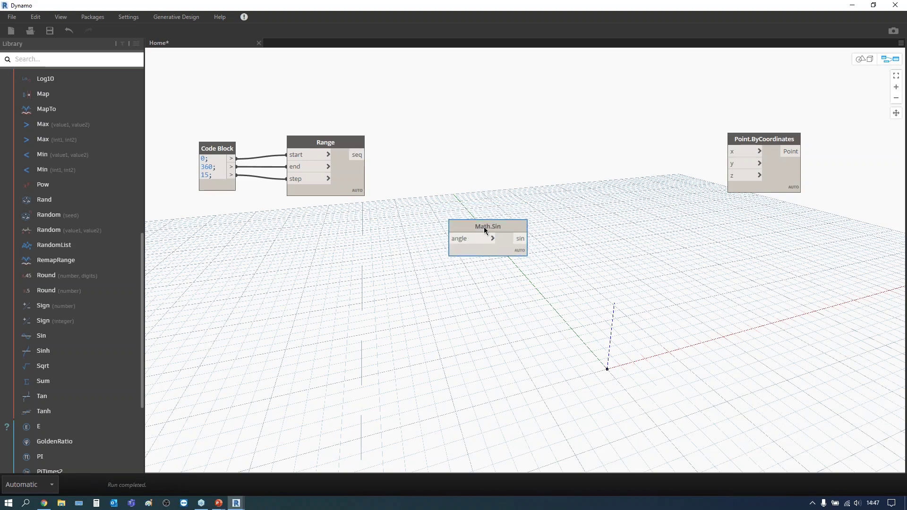
Add Math.DegreesToRadians between Range seq and Point.ByCoordinates x.
right_click(499, 157)
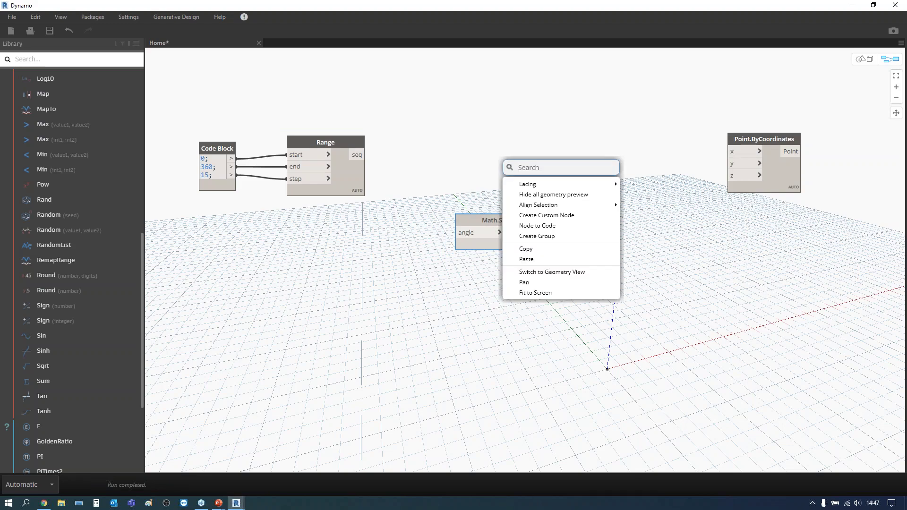
text(radi)
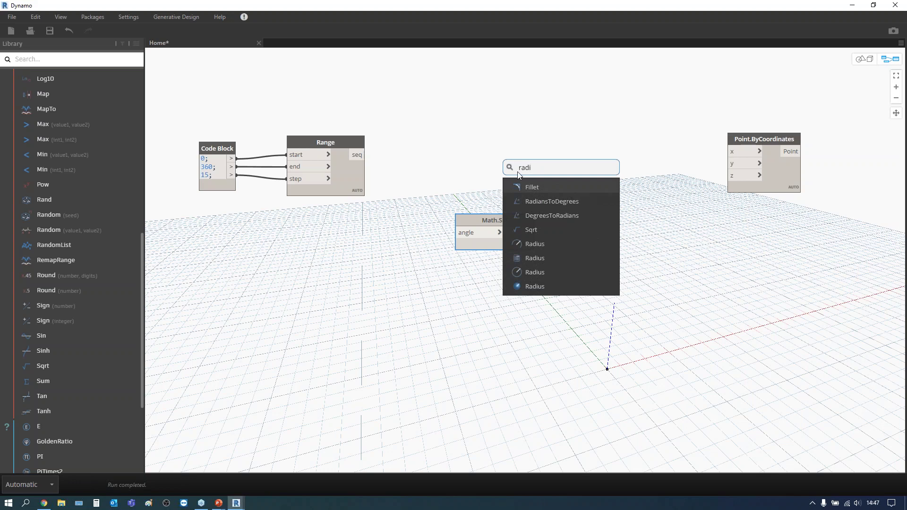
click(552, 215)
drag(567, 221, 475, 113)
drag(366, 155, 492, 121)
drag(549, 135, 731, 151)
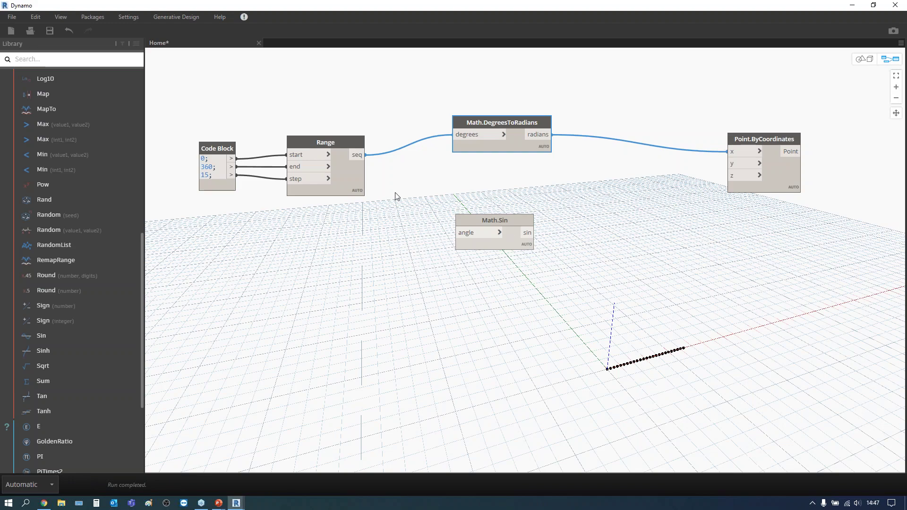
Inspect the Range output values and the resulting radian values.
mouse_move(325, 170)
click(355, 202)
mouse_move(324, 262)
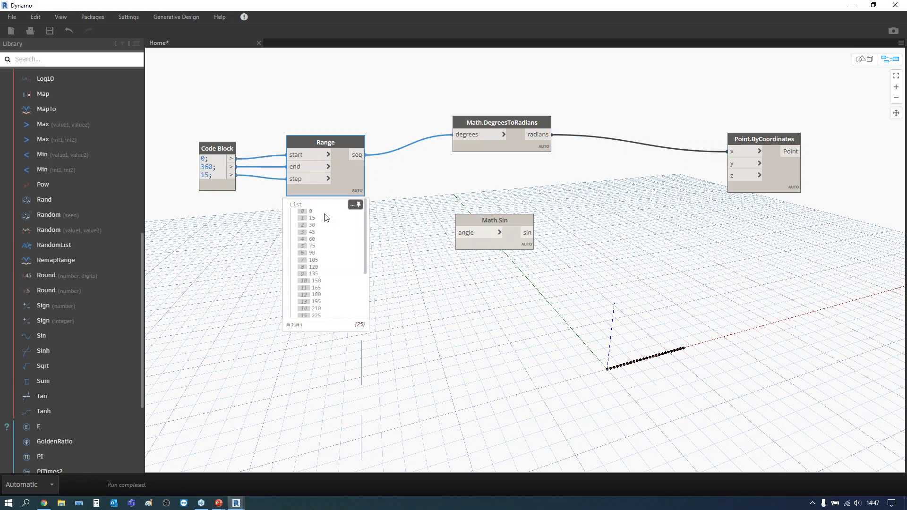
click(541, 160)
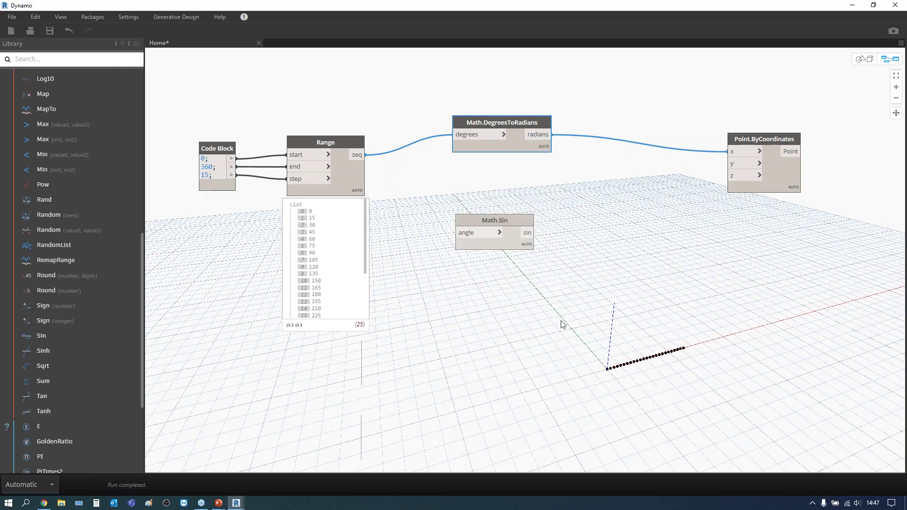
mouse_move(324, 262)
click(356, 205)
mouse_move(494, 231)
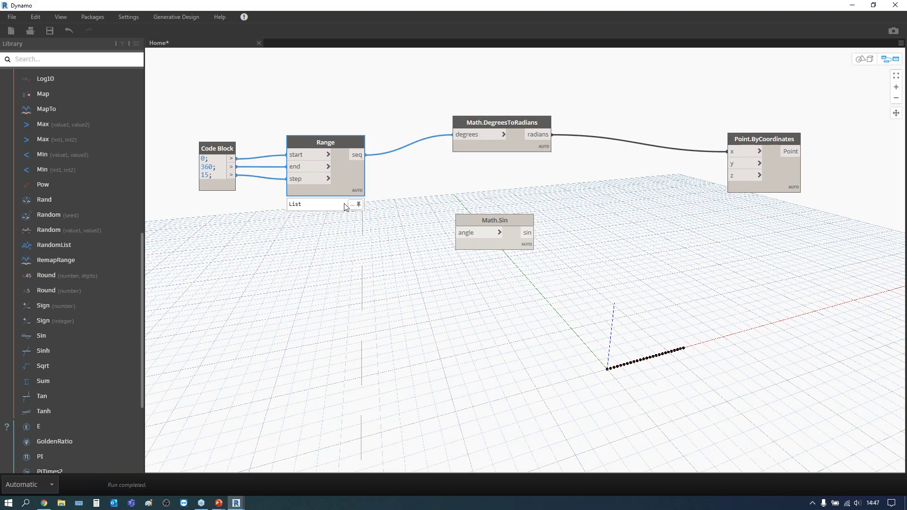
drag(485, 219, 486, 211)
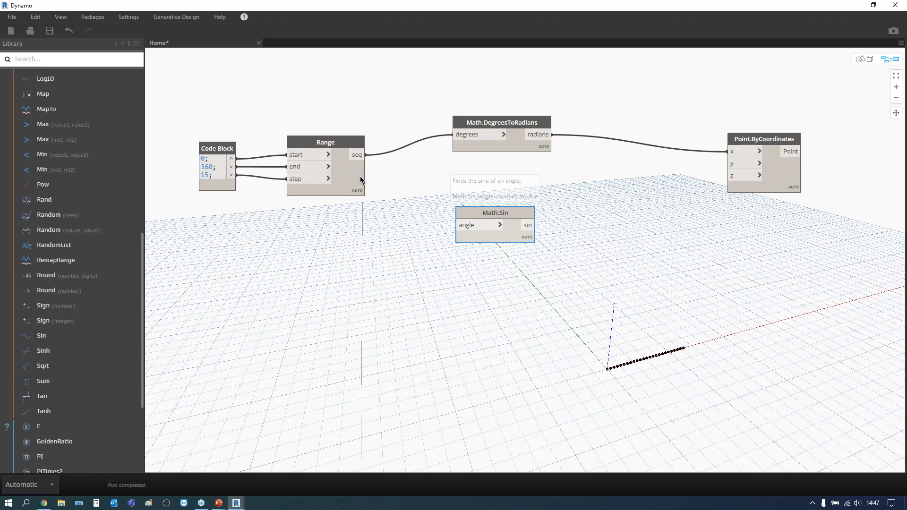
Wire Range seq into Math.Sin's angle and the sine output into Point.ByCoordinates z.
mouse_move(364, 155)
mouse_down()
mouse_move(475, 228)
mouse_move(490, 201)
mouse_up()
click(475, 228)
drag(542, 212, 630, 238)
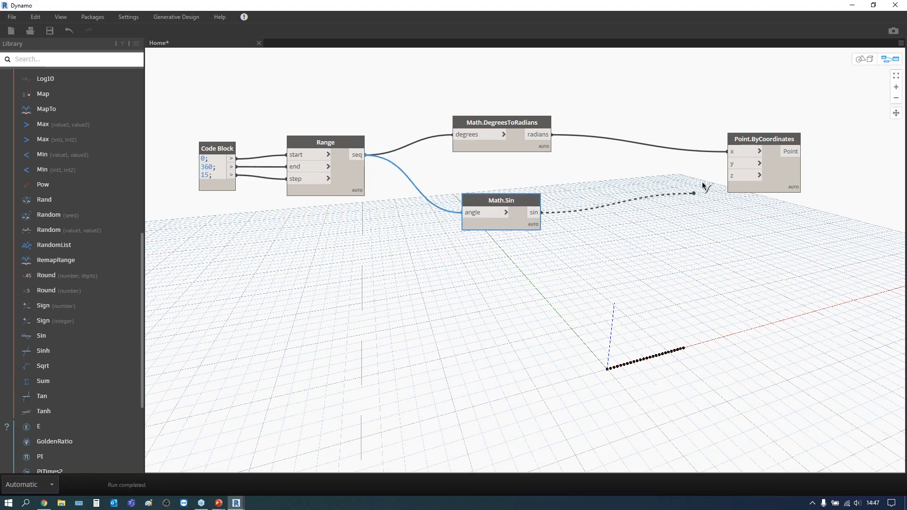
click(727, 163)
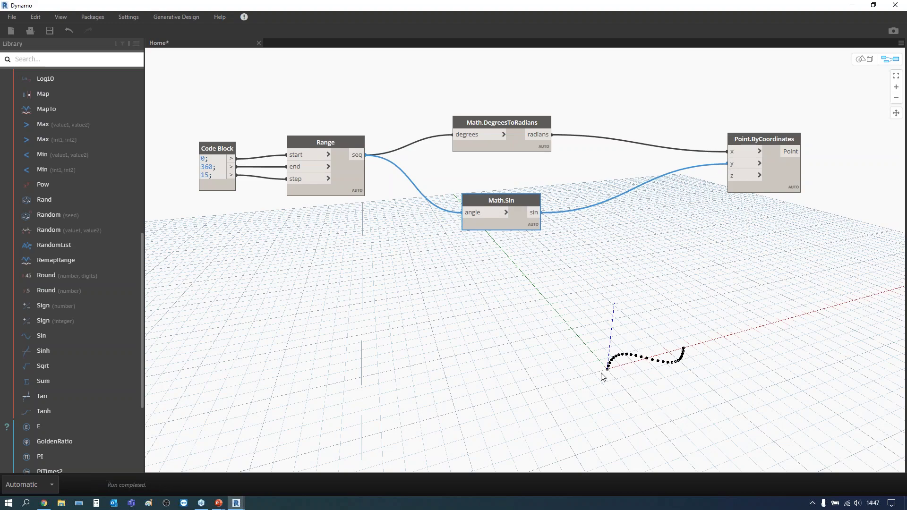
click(728, 163)
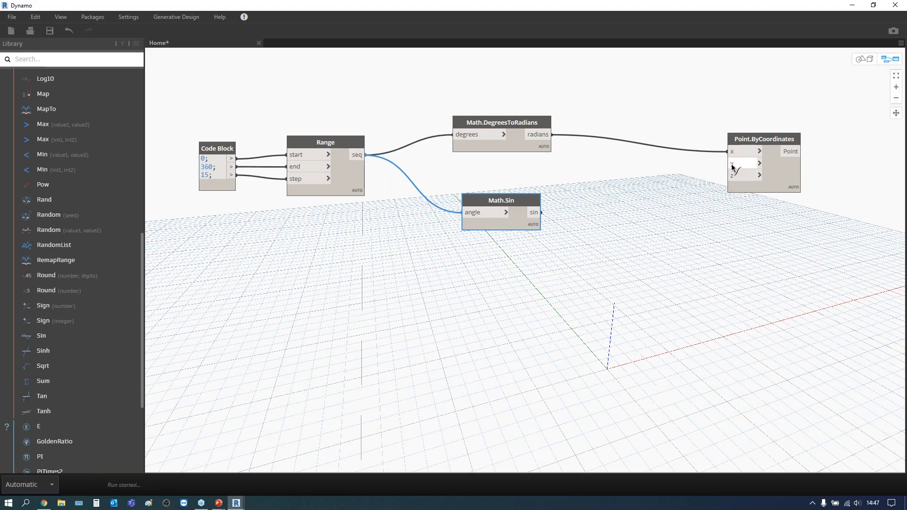
click(727, 175)
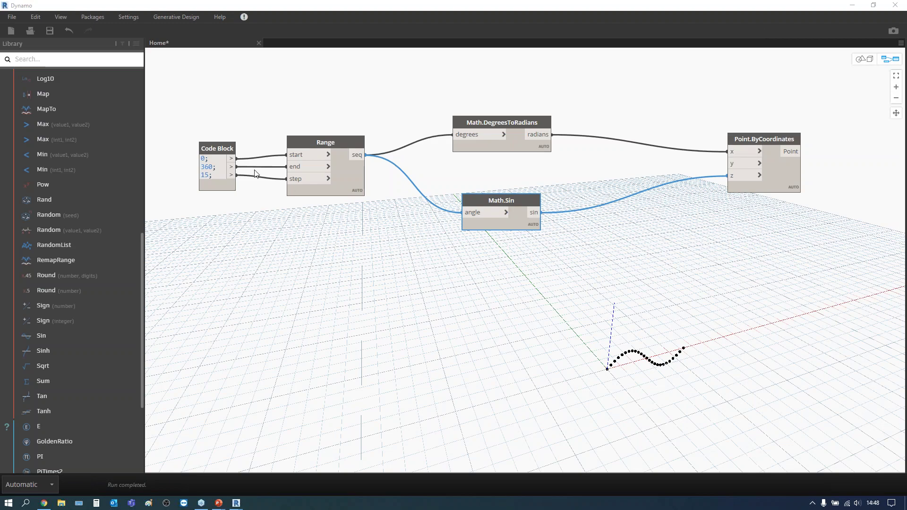
Change the Code Block's end value from 360 to 720.
double_click(213, 167)
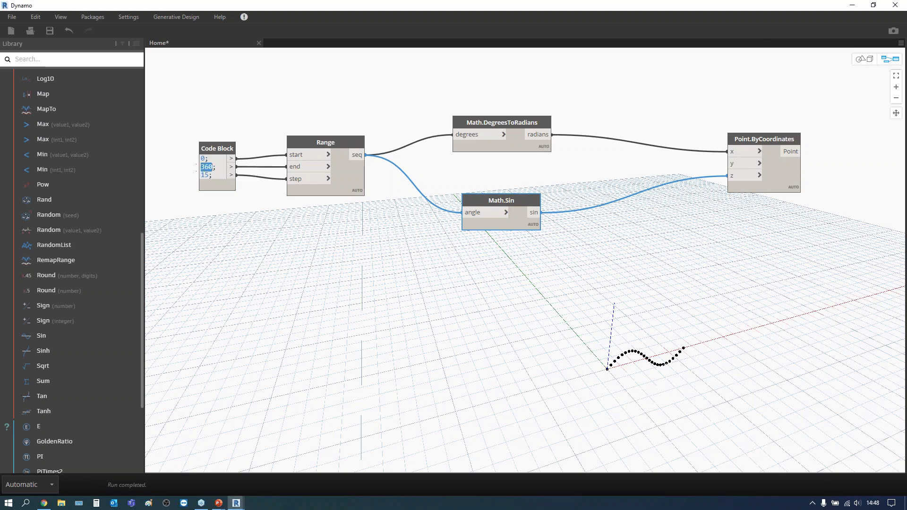
text(720)
click(294, 289)
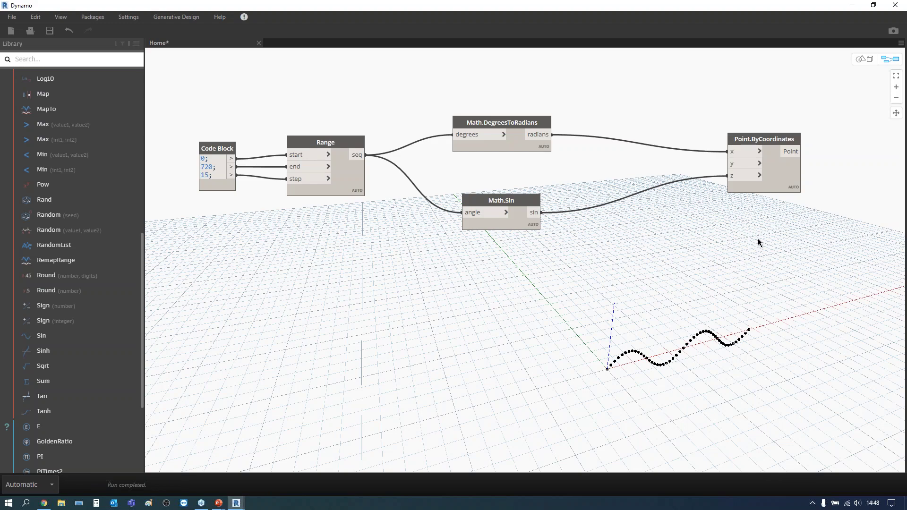
scroll(758, 242, down, 2)
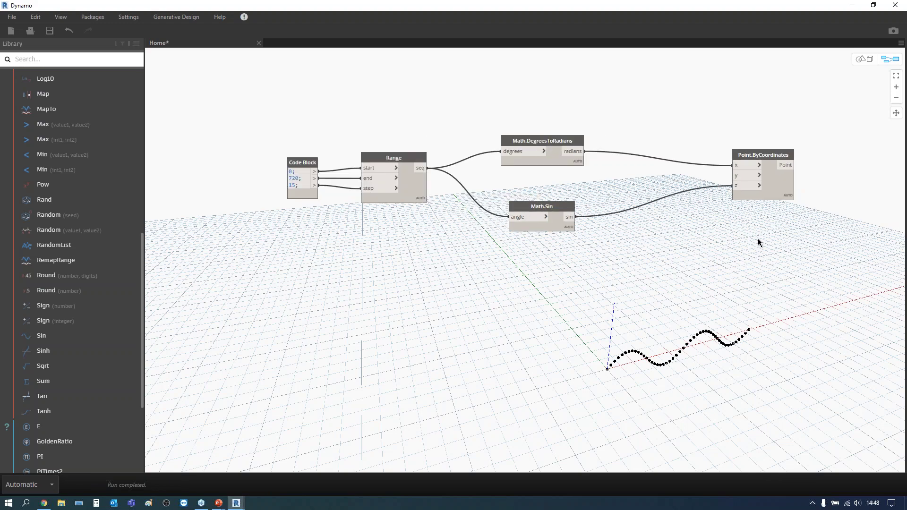
scroll(759, 242, up, 2)
middle_drag(679, 229, 666, 222)
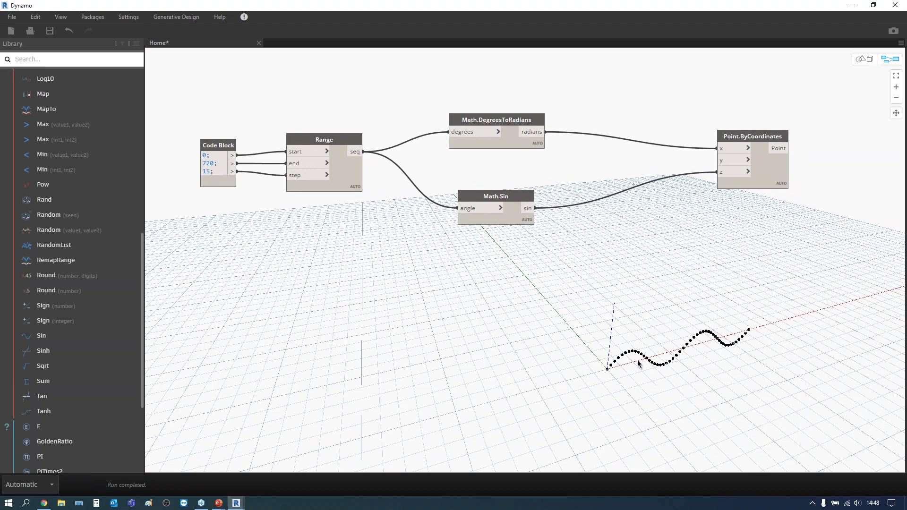
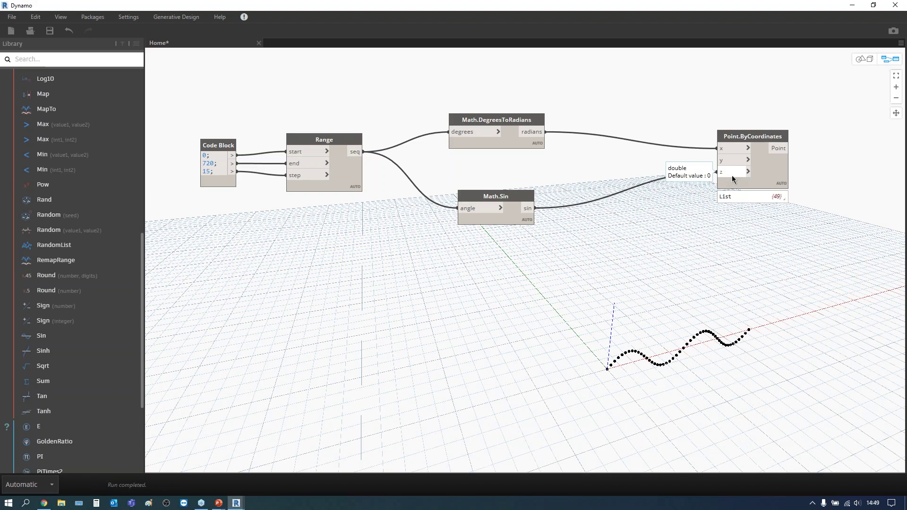
Add a multiplication (*) node beside the Math.Sin node.
right_click(526, 266)
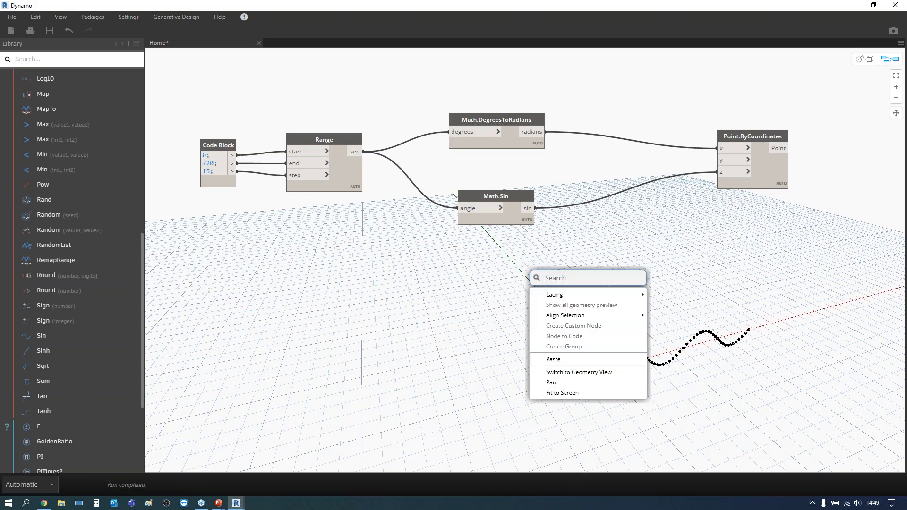
text(*)
click(542, 294)
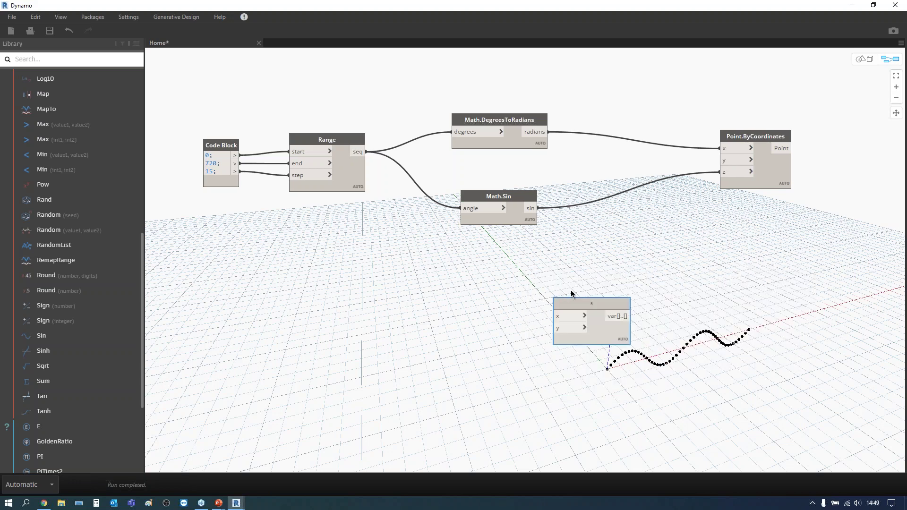
drag(572, 302, 560, 256)
drag(522, 197, 475, 186)
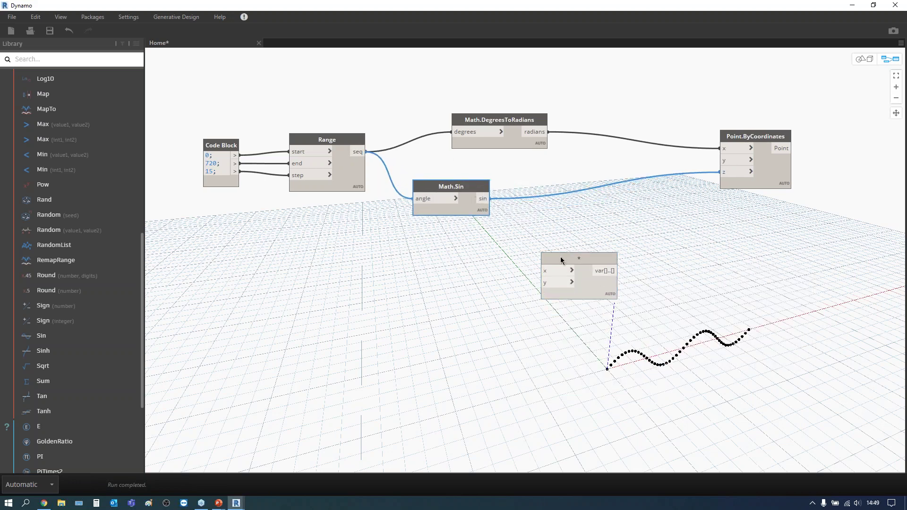
drag(559, 257, 550, 236)
Add an Integer Slider with a range of Min 1 to Max 5.
right_click(390, 288)
text(slide)
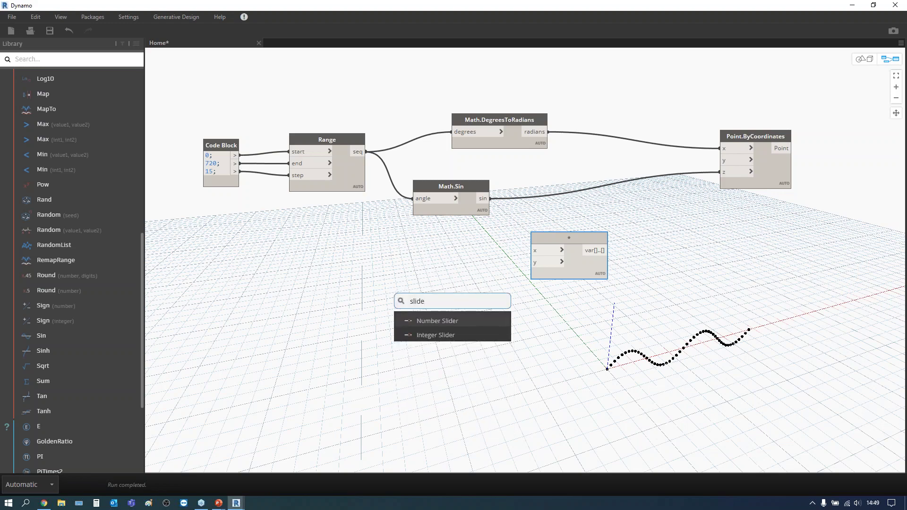
click(420, 335)
drag(453, 339, 395, 275)
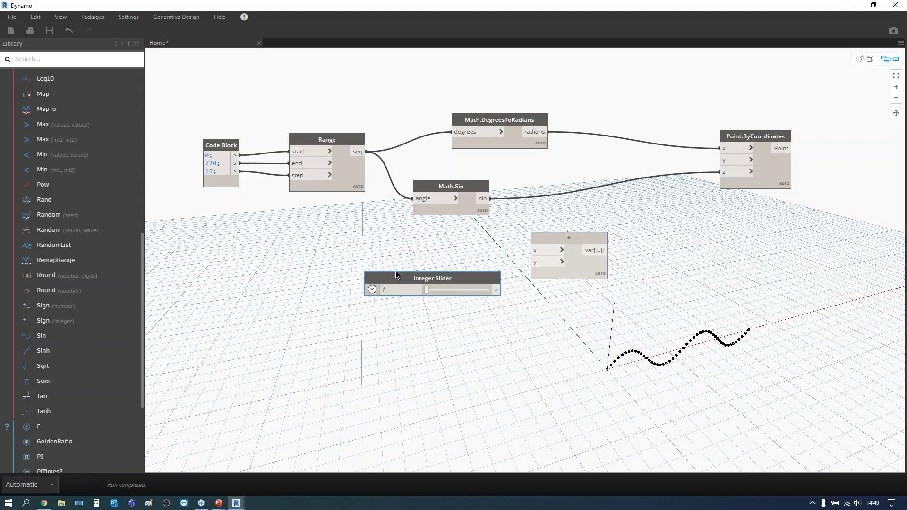
click(375, 290)
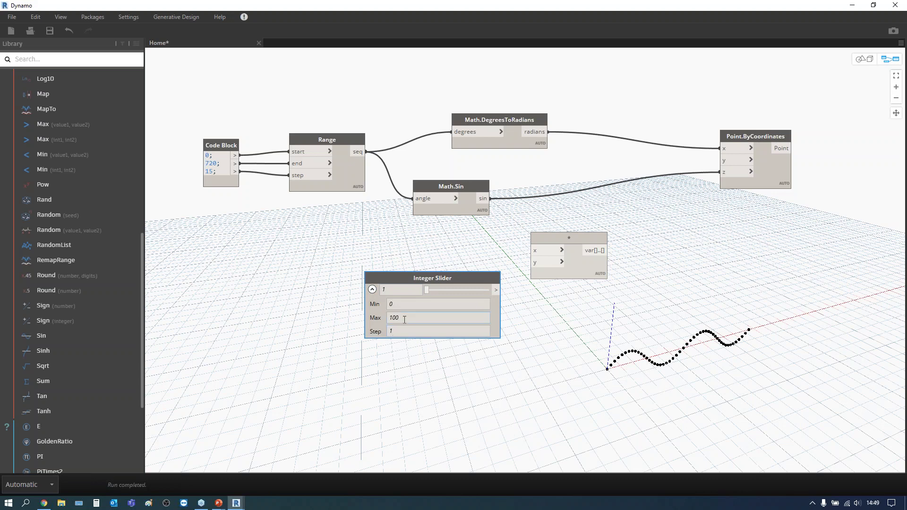
double_click(394, 305)
text(1)
key(Return)
right_click(380, 319)
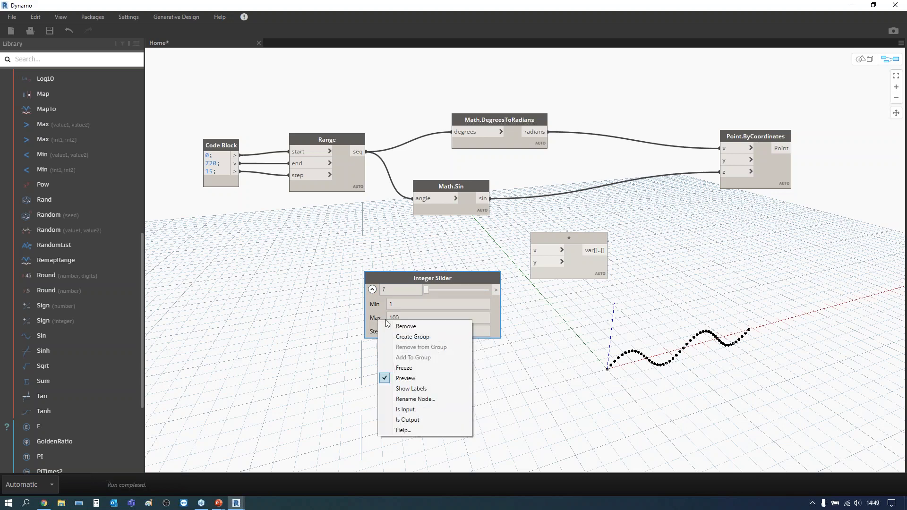
double_click(412, 318)
text(5)
click(400, 356)
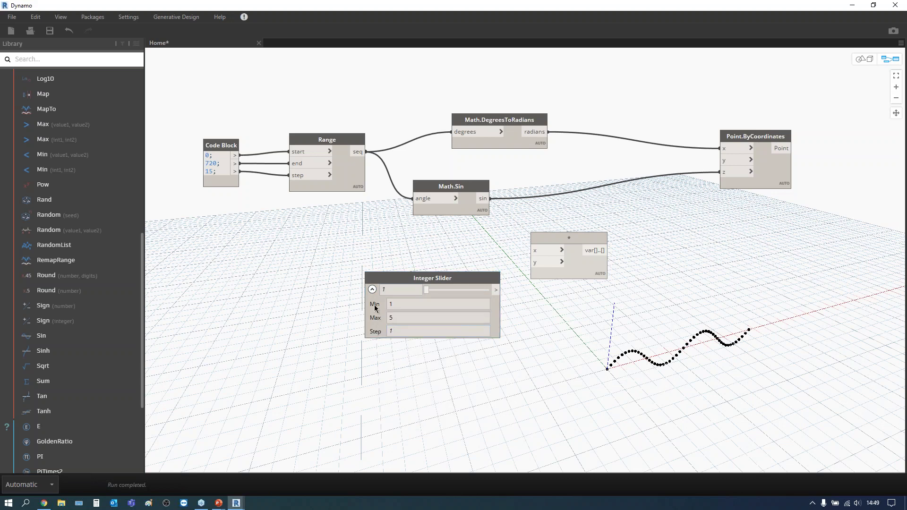
click(372, 290)
drag(446, 278, 435, 263)
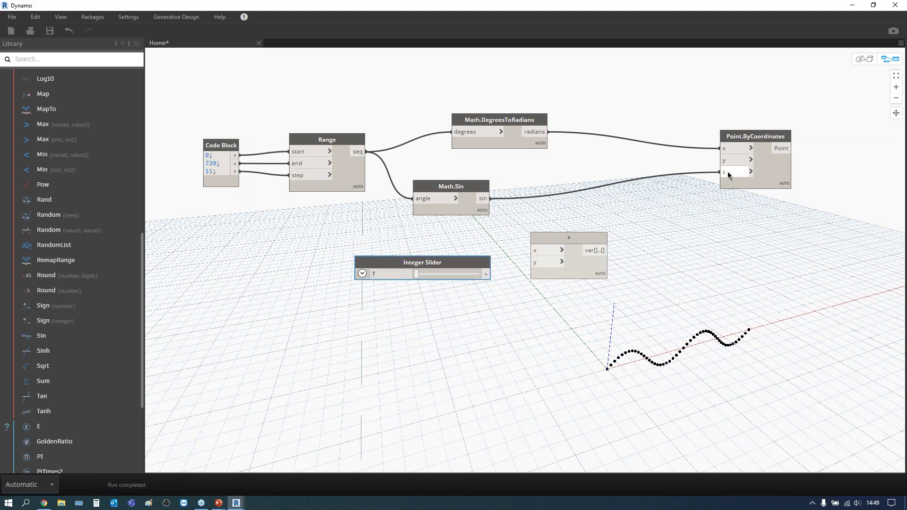
Multiply the Math.Sin output by the slider and feed the product into Point.ByCoordinates z.
drag(723, 171, 635, 192)
drag(573, 239, 604, 208)
drag(464, 268, 480, 273)
click(491, 198)
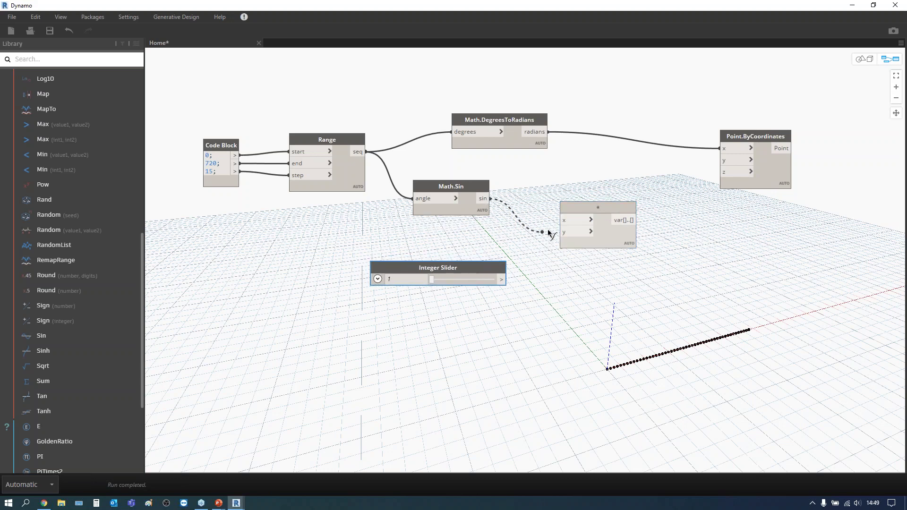
click(567, 223)
drag(467, 266, 476, 263)
click(509, 273)
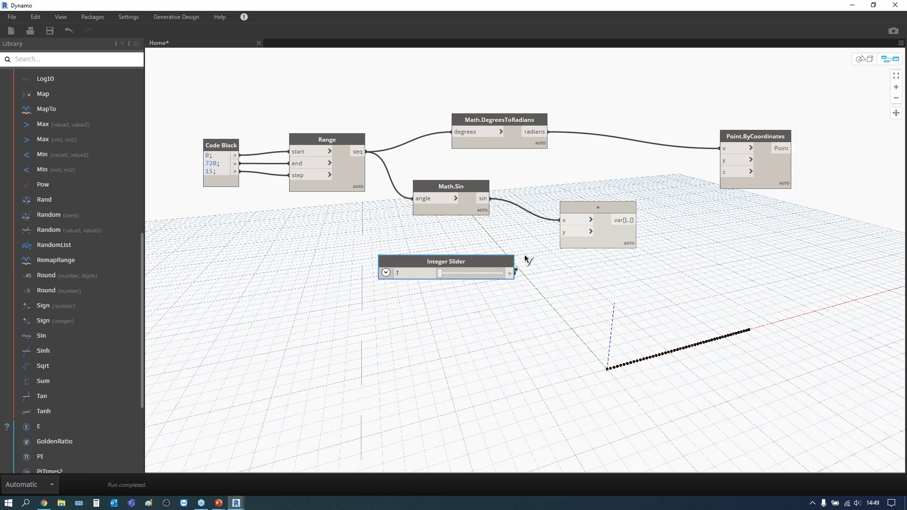
click(560, 231)
click(618, 221)
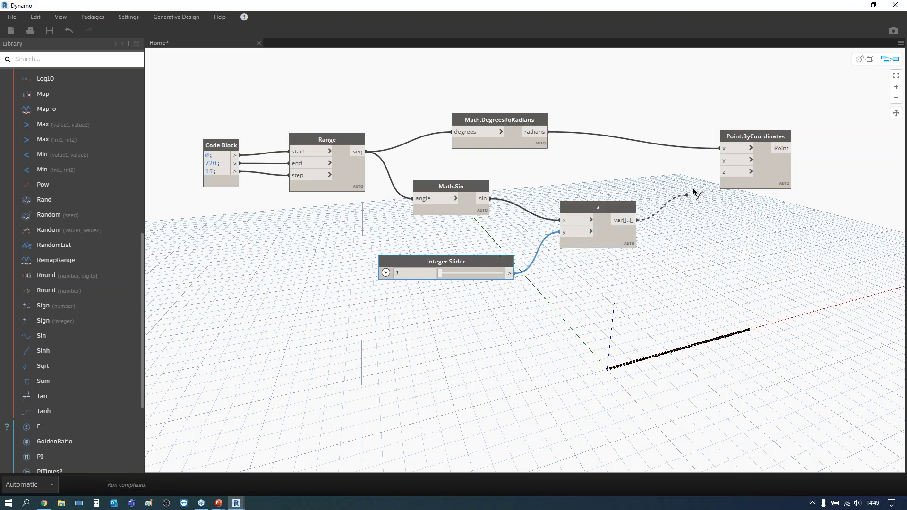
click(719, 172)
drag(597, 206, 603, 202)
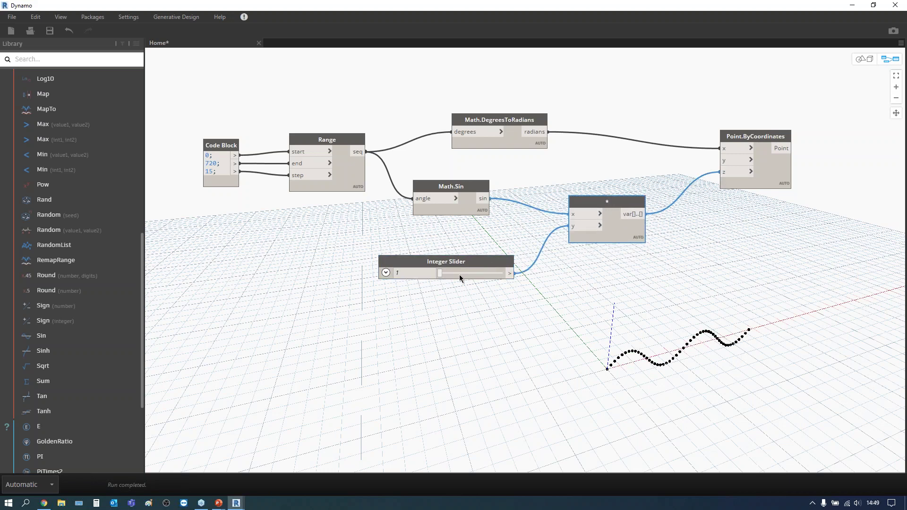
Set the amplitude Integer Slider to 3 and rename it 'Genlik'.
mouse_move(448, 277)
mouse_down()
mouse_move(484, 277)
mouse_move(445, 285)
mouse_move(486, 283)
mouse_move(470, 286)
mouse_up()
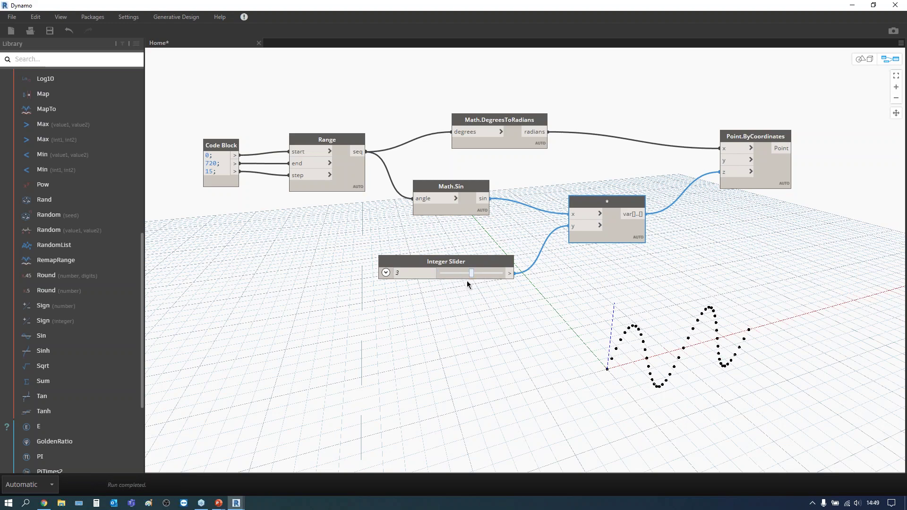
drag(464, 260, 463, 246)
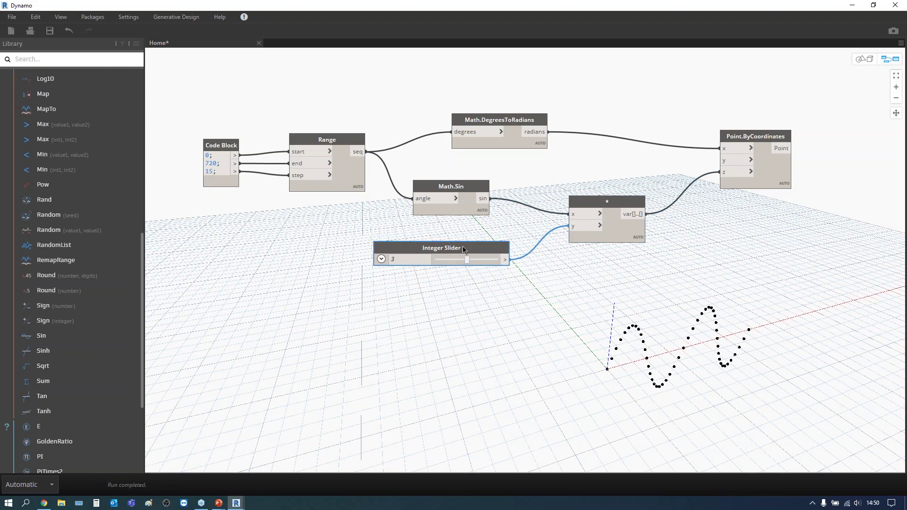
double_click(464, 248)
text(Genlik)
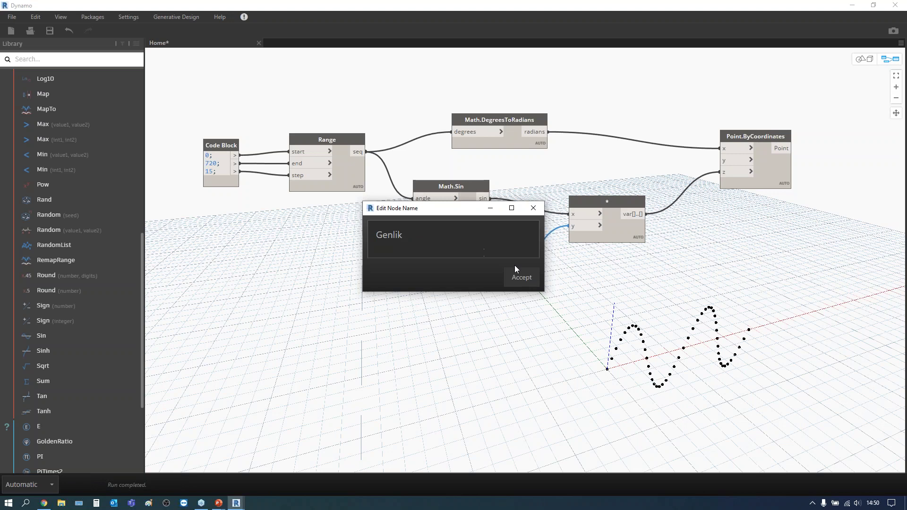
click(522, 279)
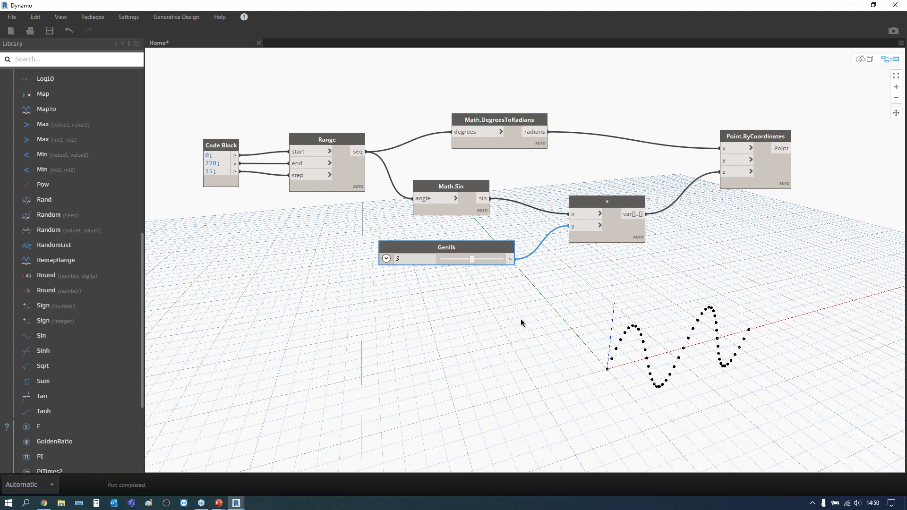
Rearrange the Range, Genlik and Math.Sin nodes and check Range's list preview.
drag(339, 141, 320, 138)
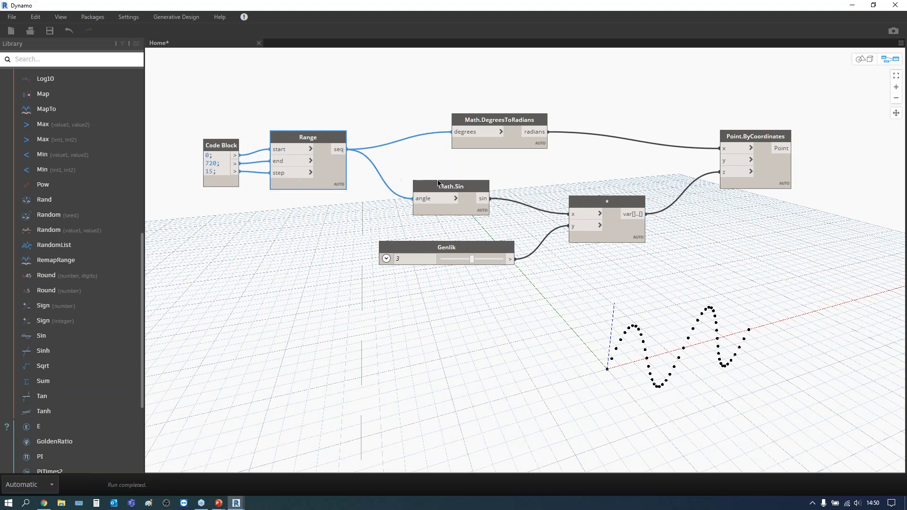
drag(442, 251, 454, 254)
drag(427, 190, 437, 193)
click(336, 198)
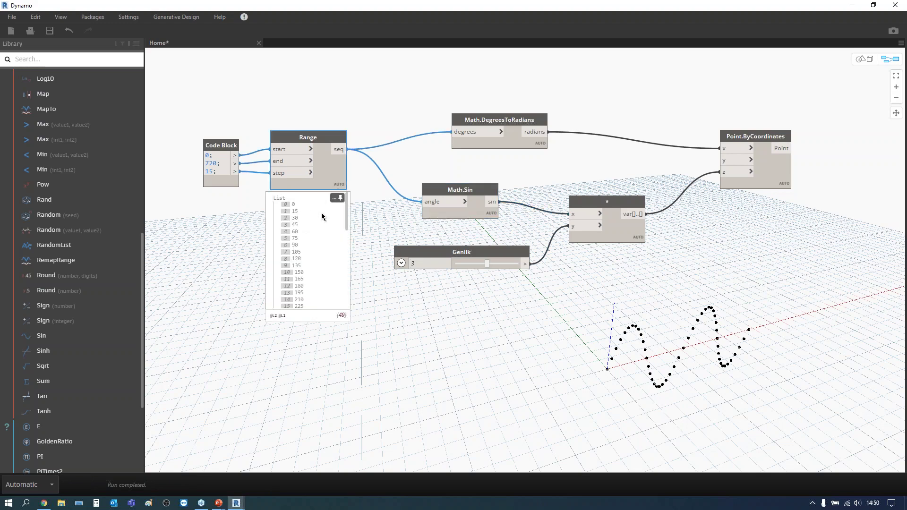
click(336, 198)
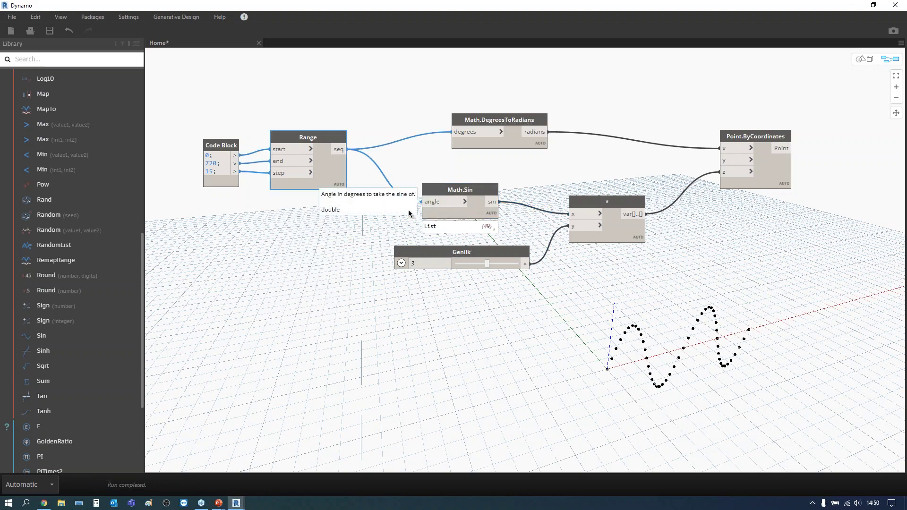
Add a second Integer Slider to the left of Genlik.
right_click(251, 243)
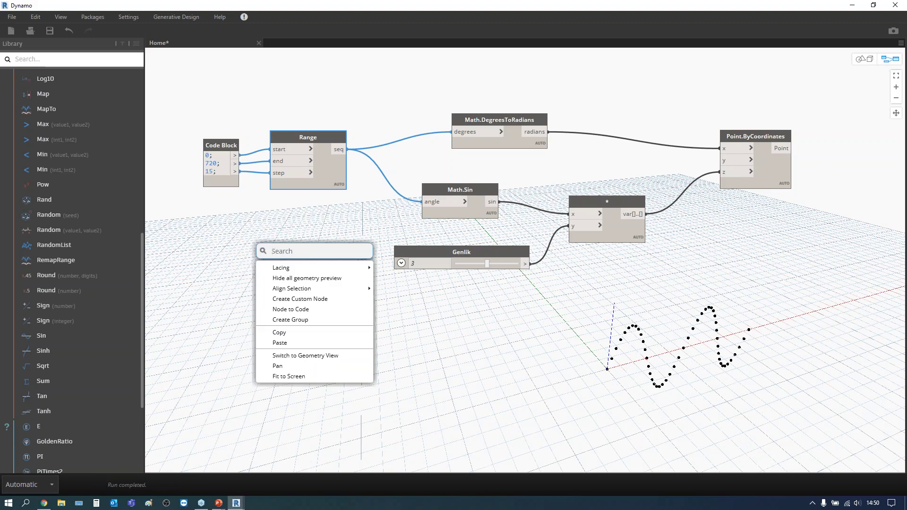
text(slider)
click(307, 284)
drag(314, 287, 211, 230)
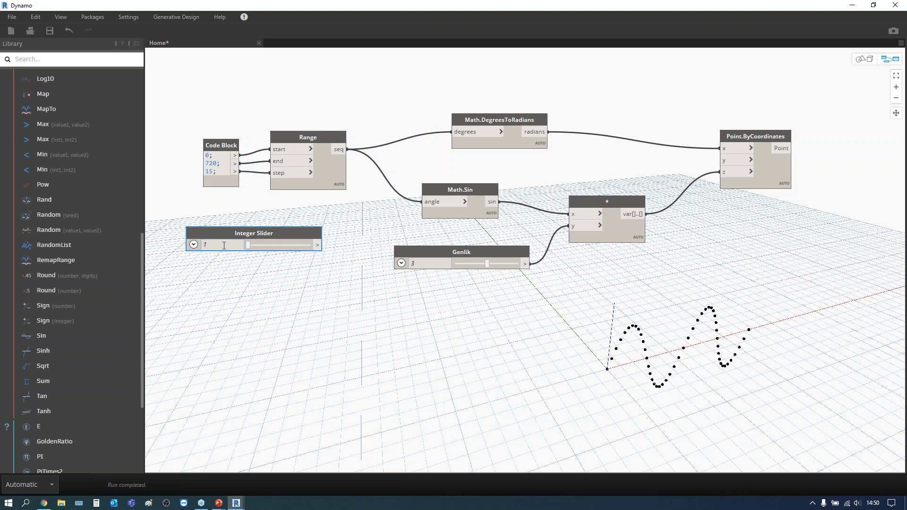
click(193, 245)
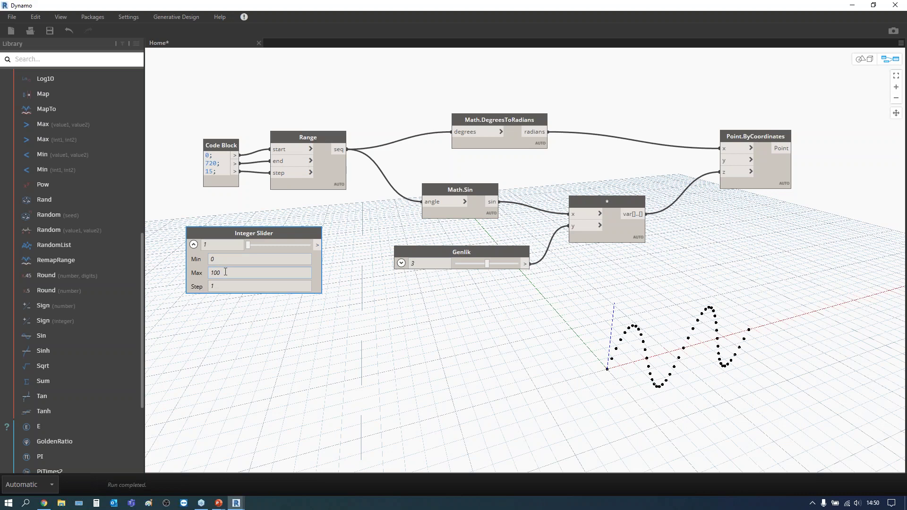
click(194, 245)
drag(290, 231, 291, 230)
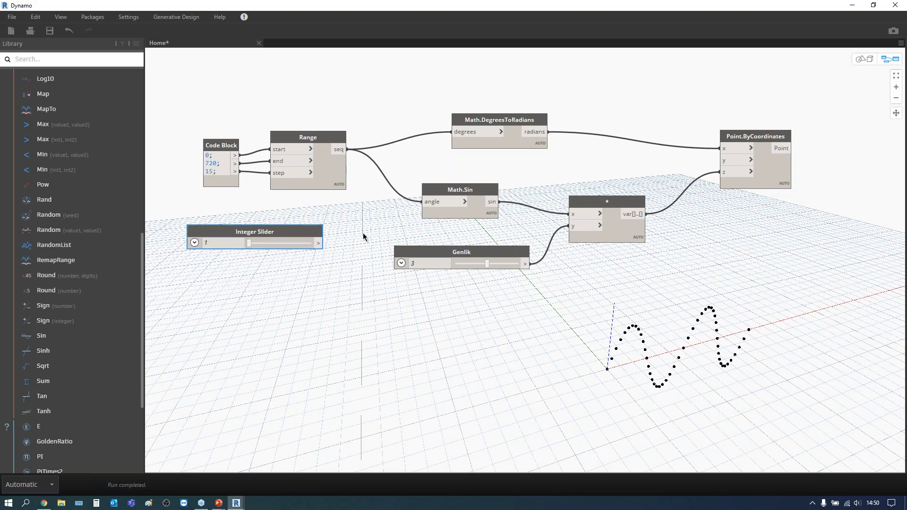
drag(444, 255, 490, 287)
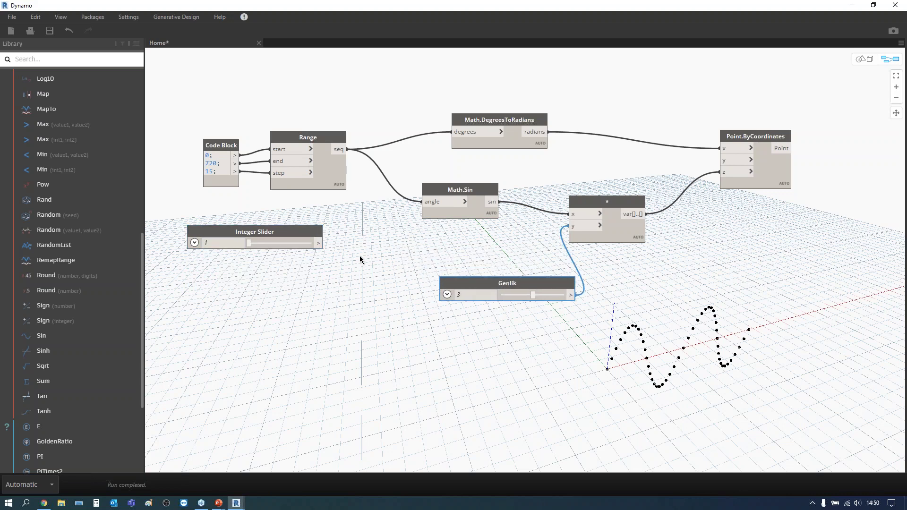
click(321, 229)
drag(321, 230, 331, 231)
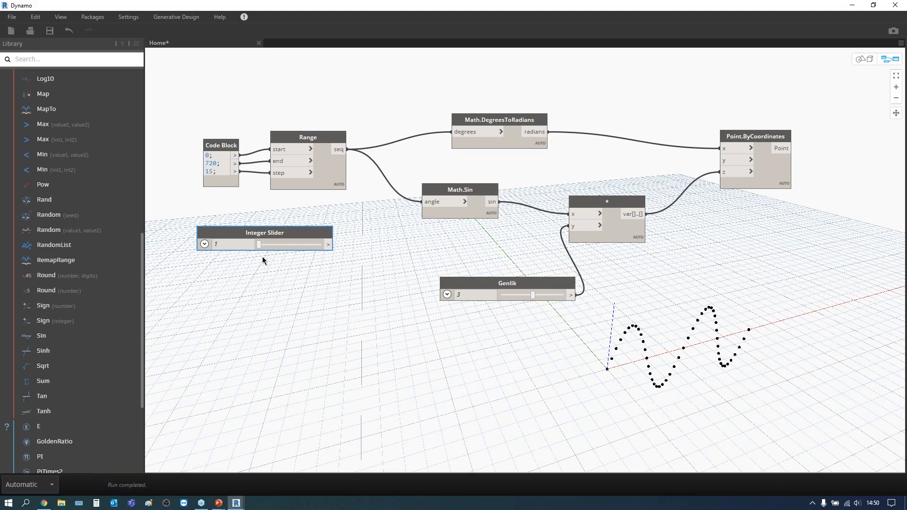
Add an addition (+) node near the new slider.
right_click(316, 309)
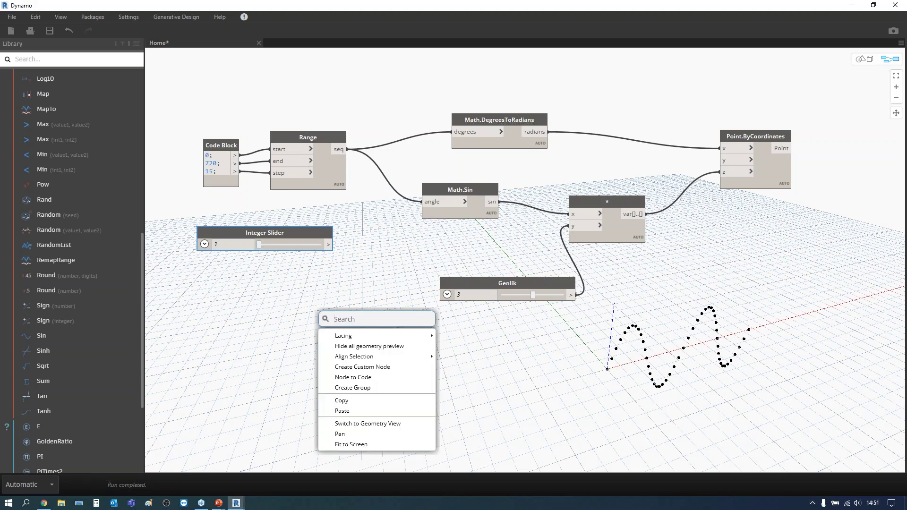
text(+)
click(343, 338)
drag(306, 248, 293, 282)
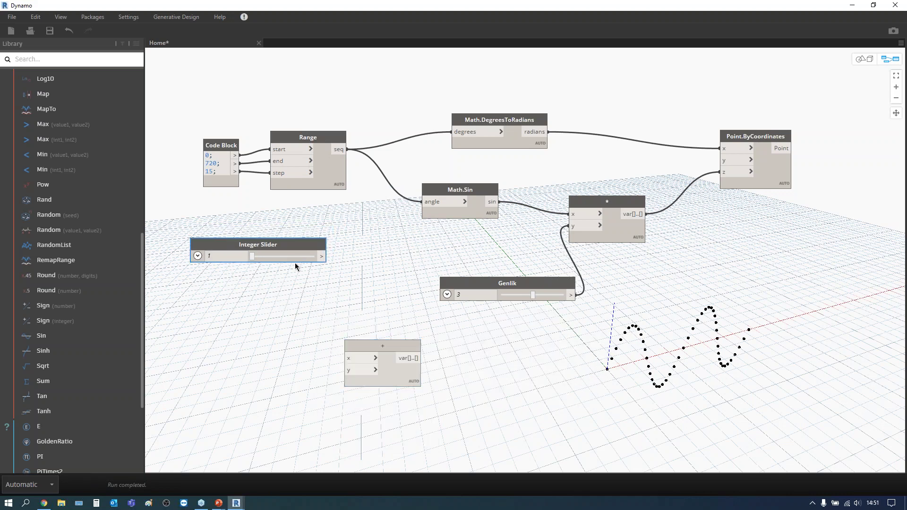
click(359, 358)
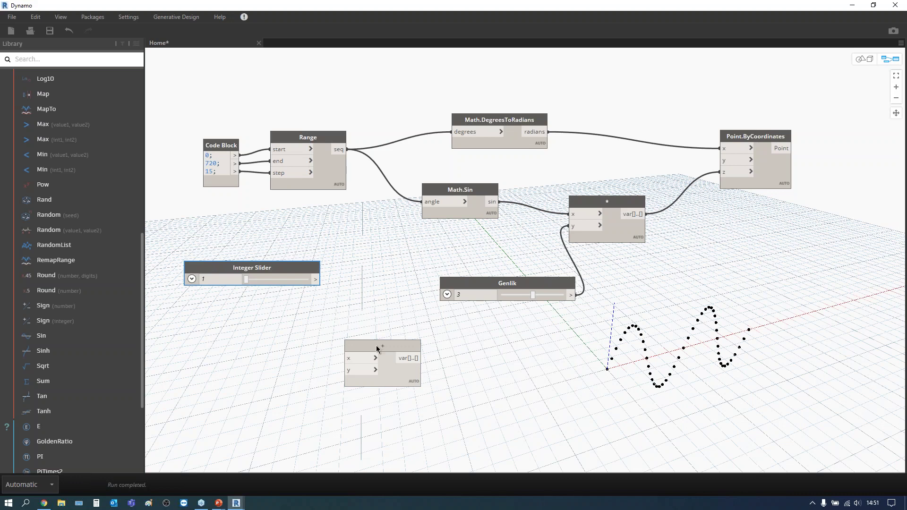
drag(375, 350, 373, 271)
drag(307, 267, 266, 273)
Rename the new slider 'Faz' and rearrange the Code Block, Range and + nodes.
double_click(266, 271)
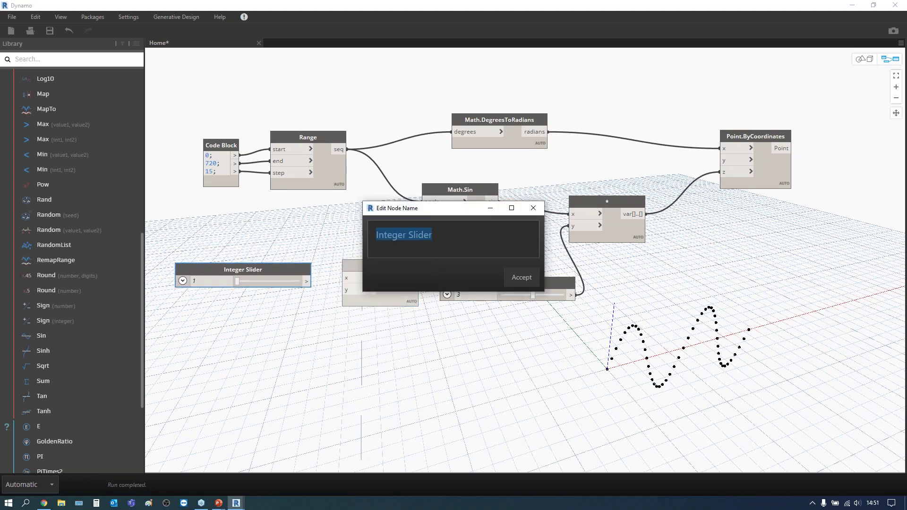
text(Faz)
click(517, 278)
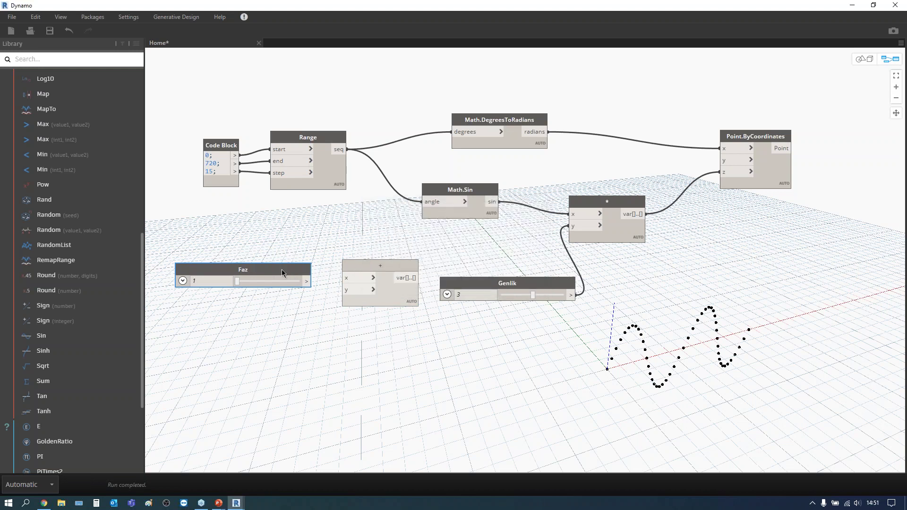
drag(281, 269, 273, 284)
drag(353, 265, 353, 246)
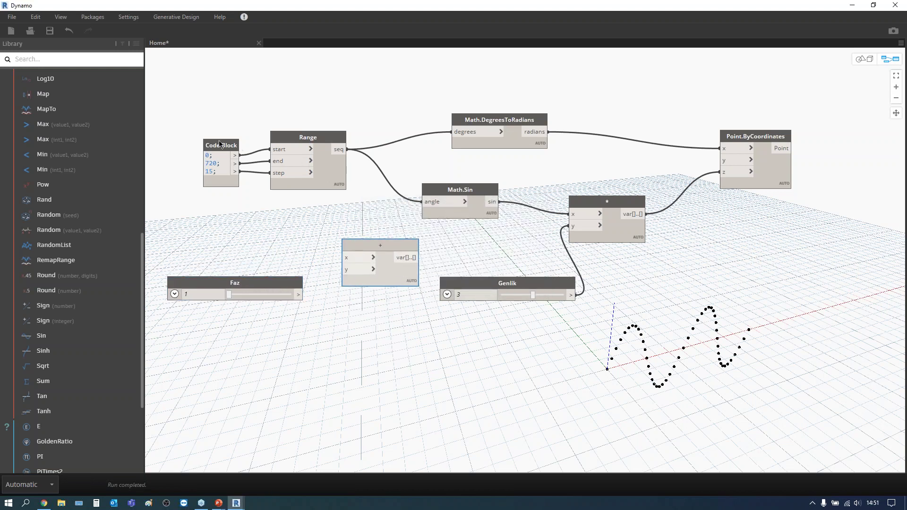
drag(220, 145, 208, 138)
drag(309, 141, 286, 138)
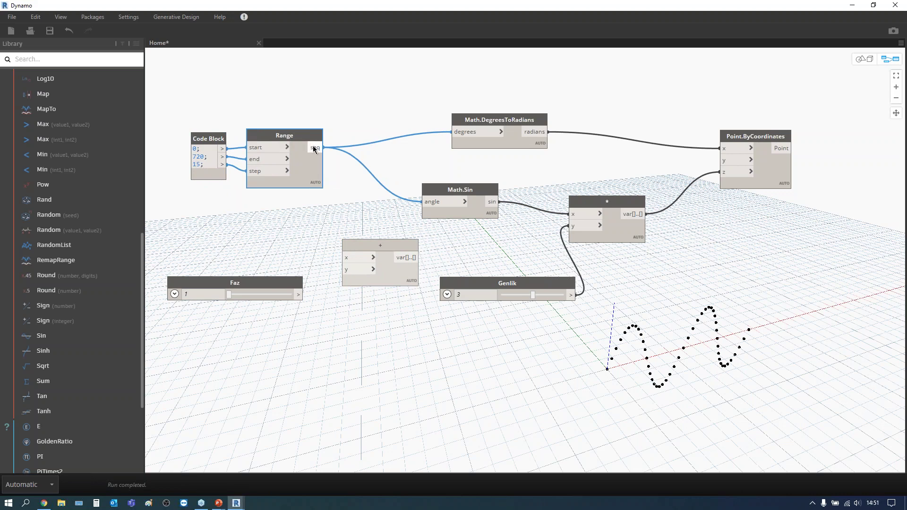
Route Range's sequence plus Faz through the + node into Math.Sin, then raise Faz.
drag(426, 200, 378, 198)
click(324, 147)
click(350, 260)
drag(358, 245, 344, 230)
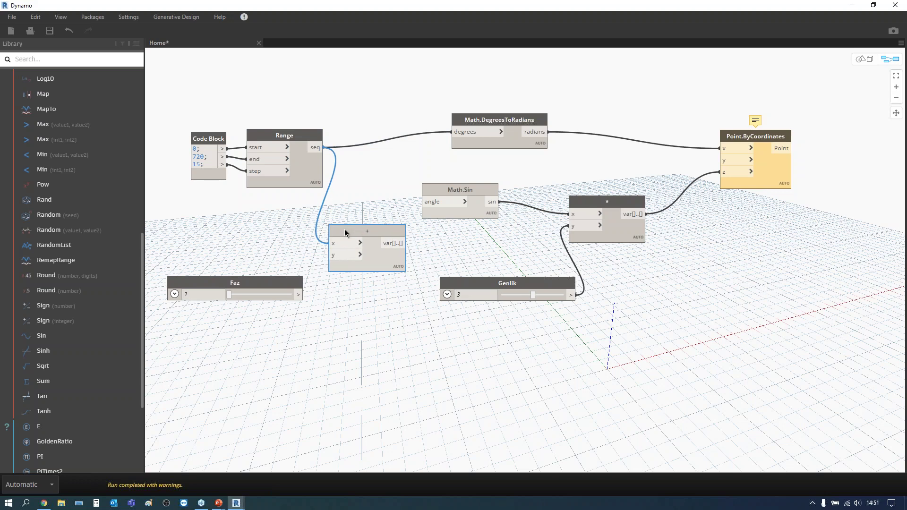
drag(273, 283, 271, 264)
click(296, 276)
click(333, 255)
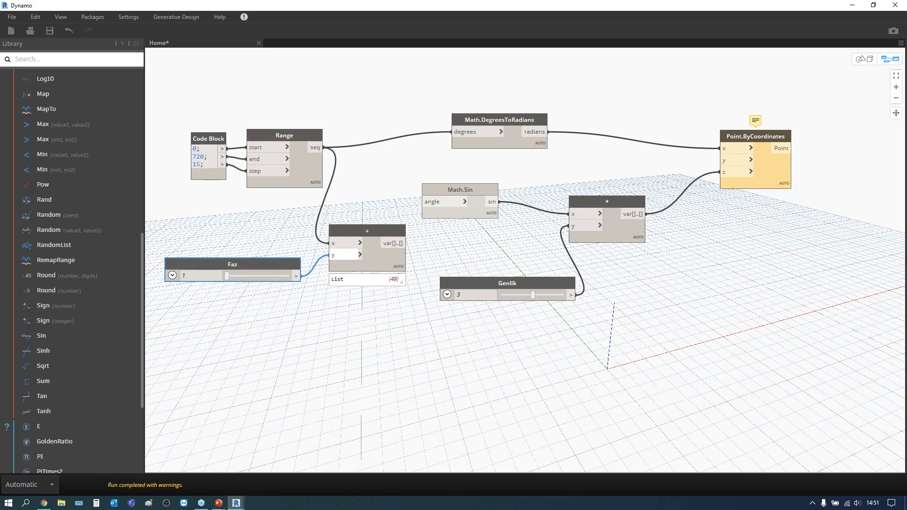
click(406, 243)
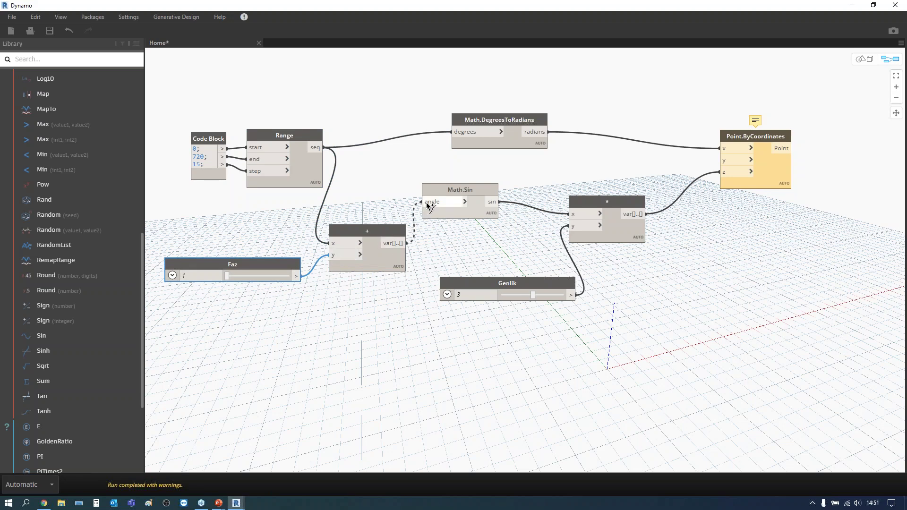
click(429, 203)
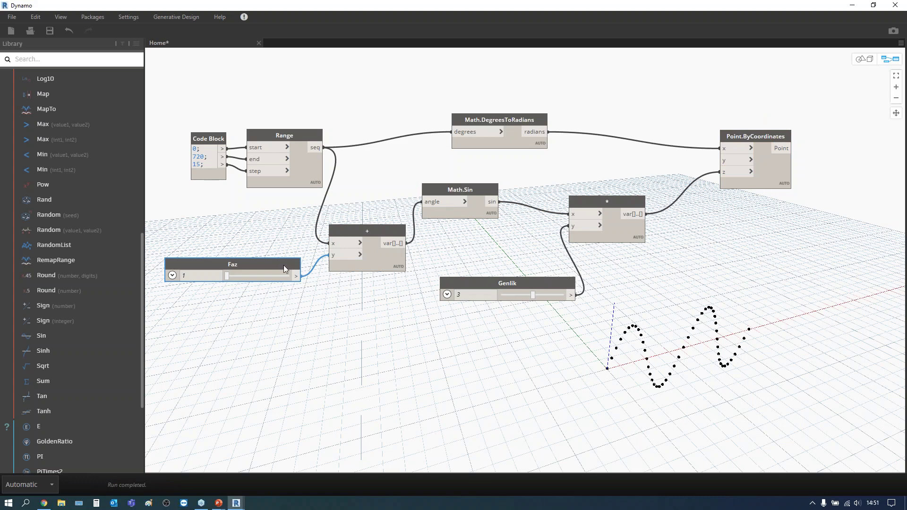
mouse_move(227, 276)
mouse_down()
mouse_move(281, 276)
mouse_move(266, 276)
mouse_up()
Raise the Faz slider's maximum from 100 to 900 and set Faz to 487.
click(173, 275)
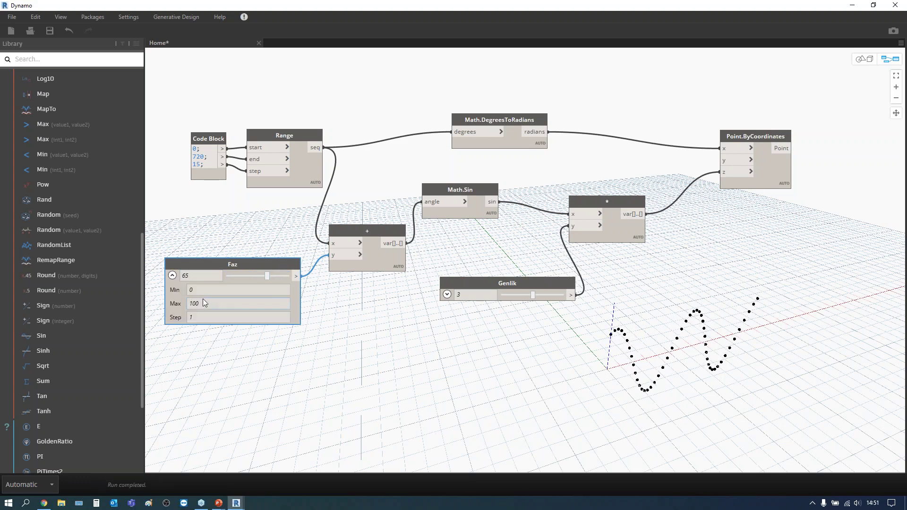
drag(204, 303, 186, 304)
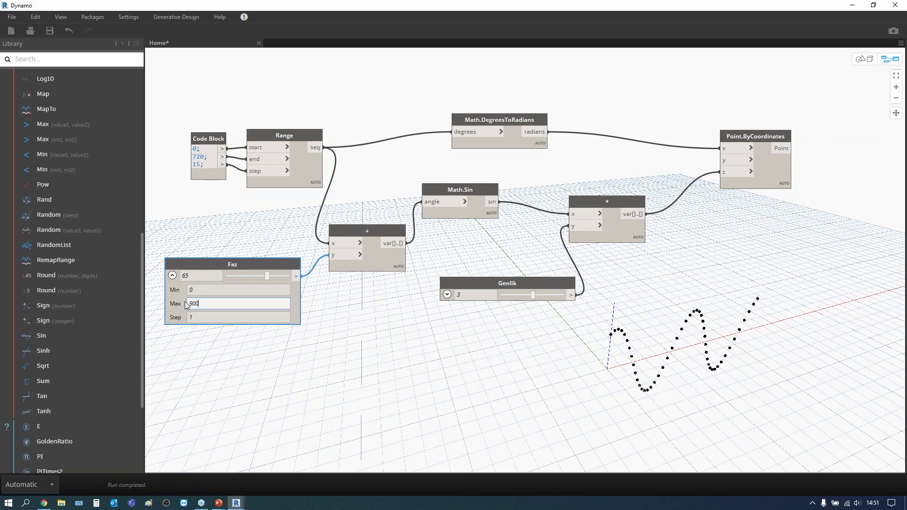
click(232, 359)
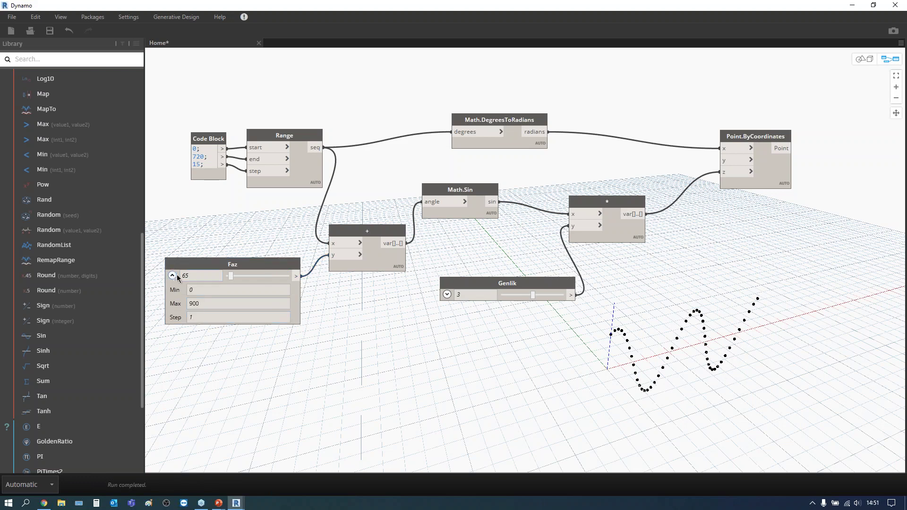
mouse_move(231, 276)
mouse_down()
mouse_move(274, 280)
mouse_move(259, 277)
mouse_up()
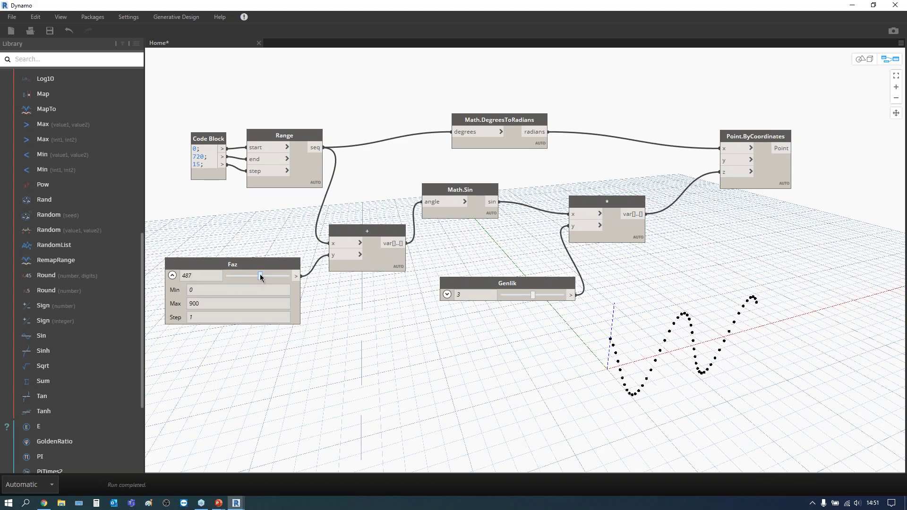
click(173, 275)
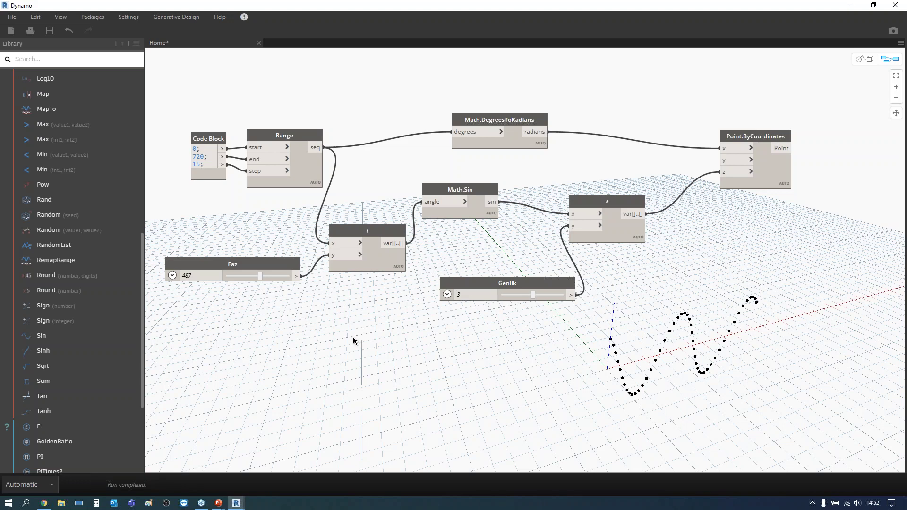
Place a PolyCurve.ByPoints node from the Geometry > Curves library.
scroll(37, 165, up, 10)
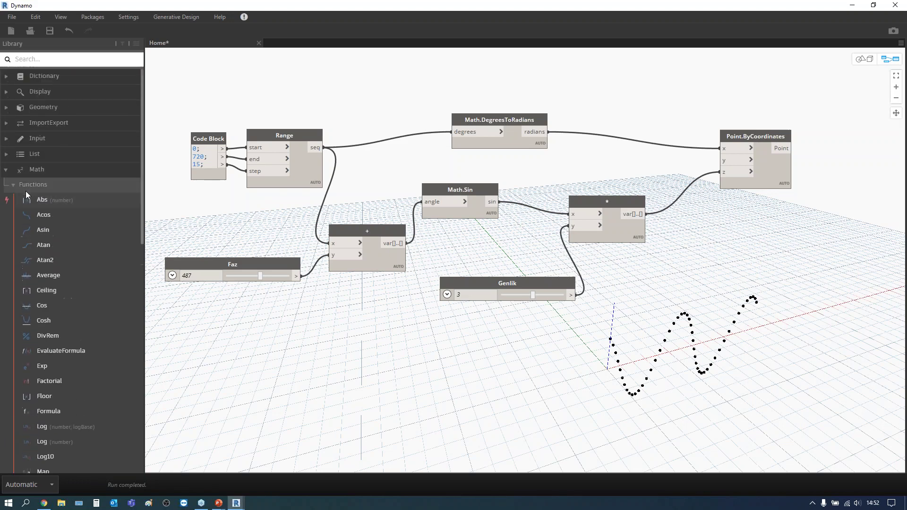
click(14, 170)
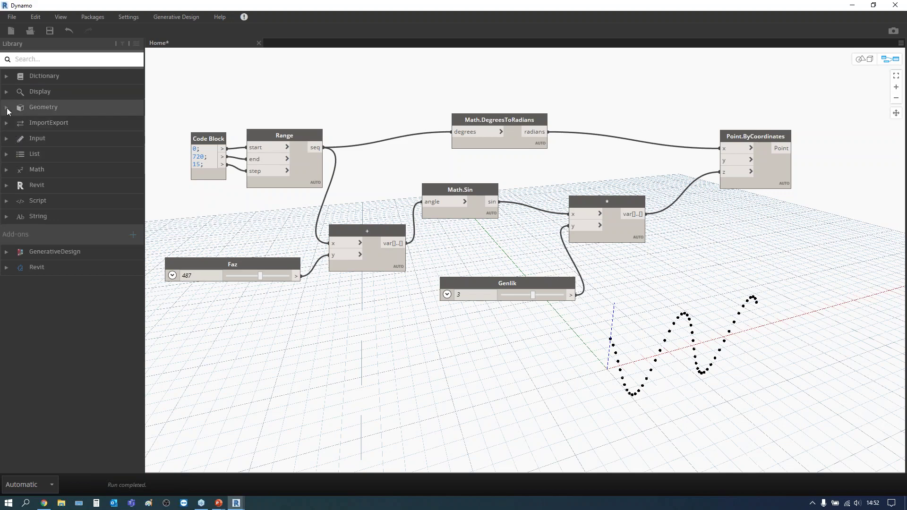
click(8, 108)
click(13, 138)
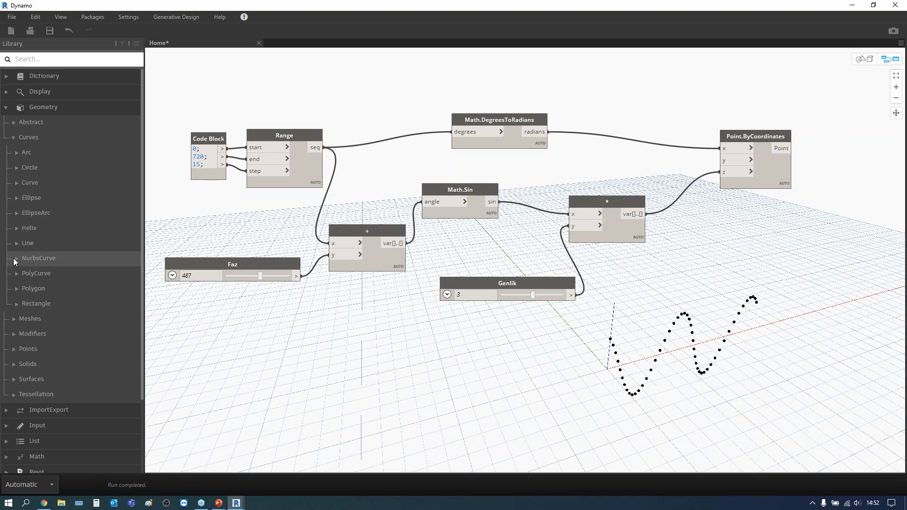
click(16, 273)
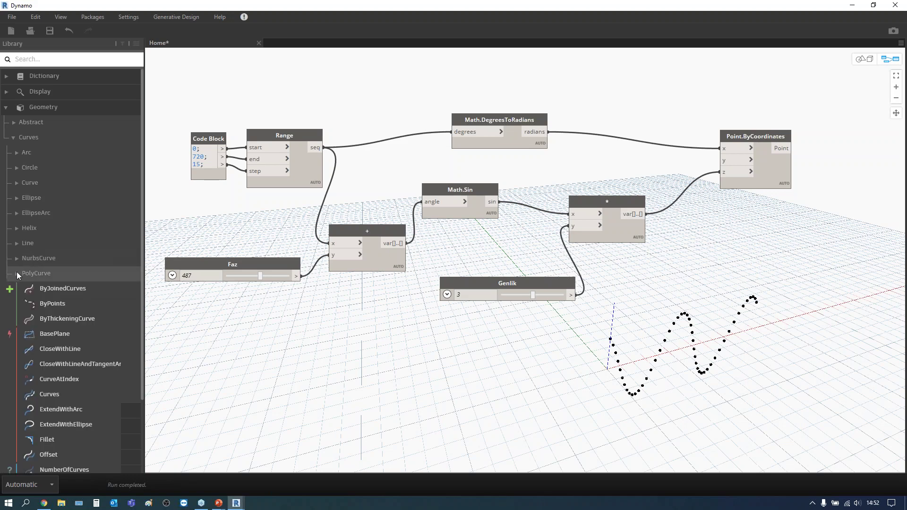
mouse_move(52, 304)
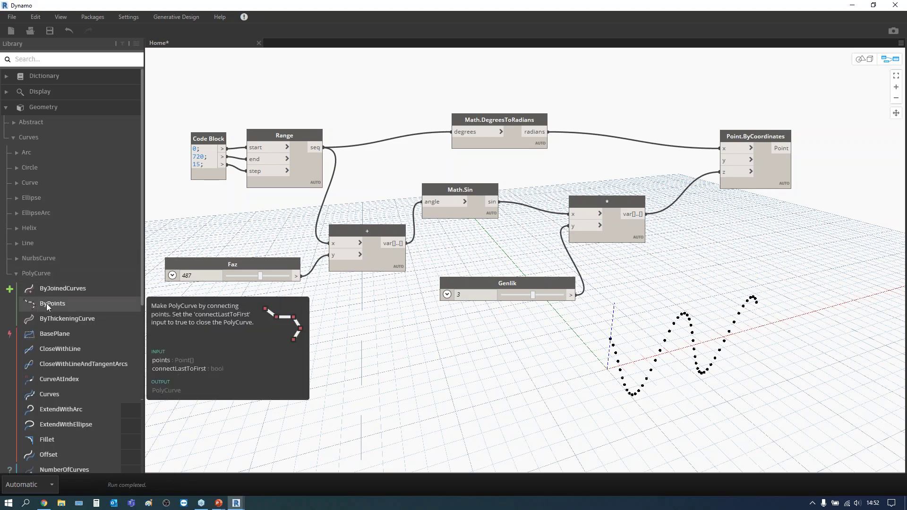
click(47, 303)
Place a NurbsCurve.ByControlPoints node and arrange both curve nodes.
click(17, 273)
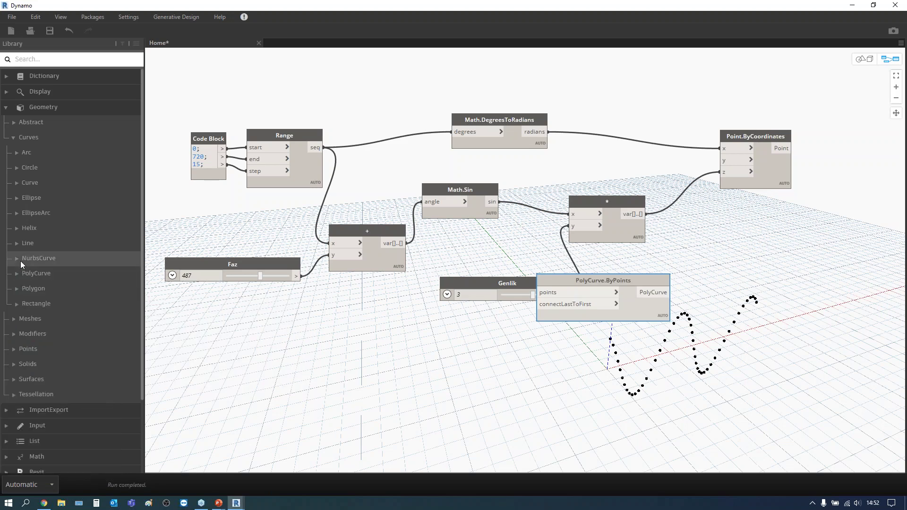
click(21, 260)
mouse_move(62, 273)
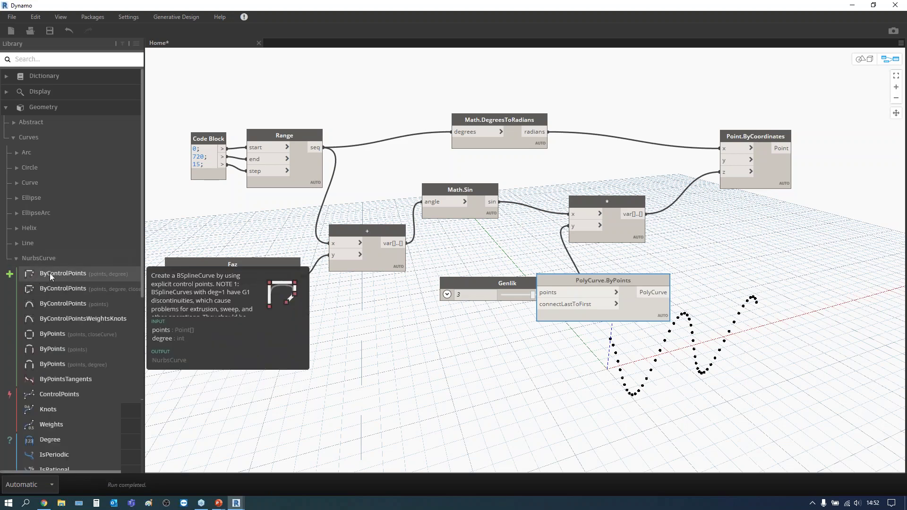
click(47, 274)
click(18, 260)
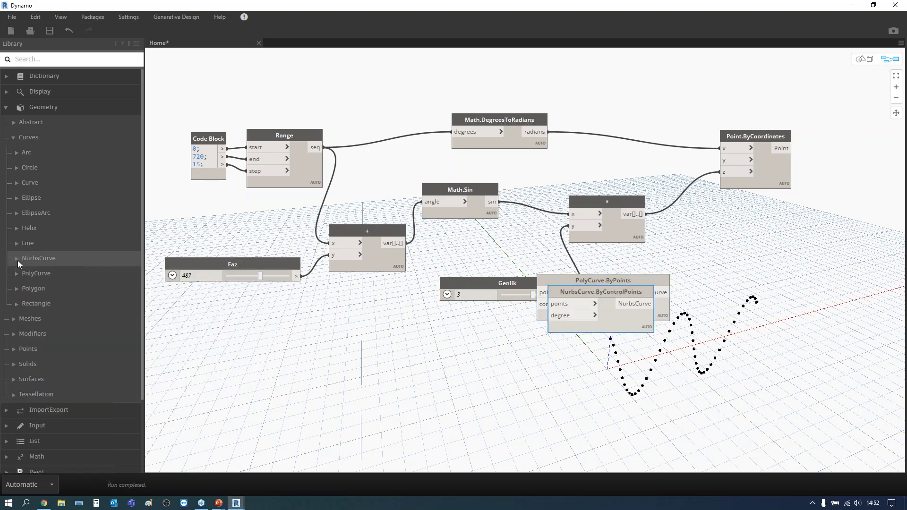
click(18, 110)
drag(600, 291, 489, 369)
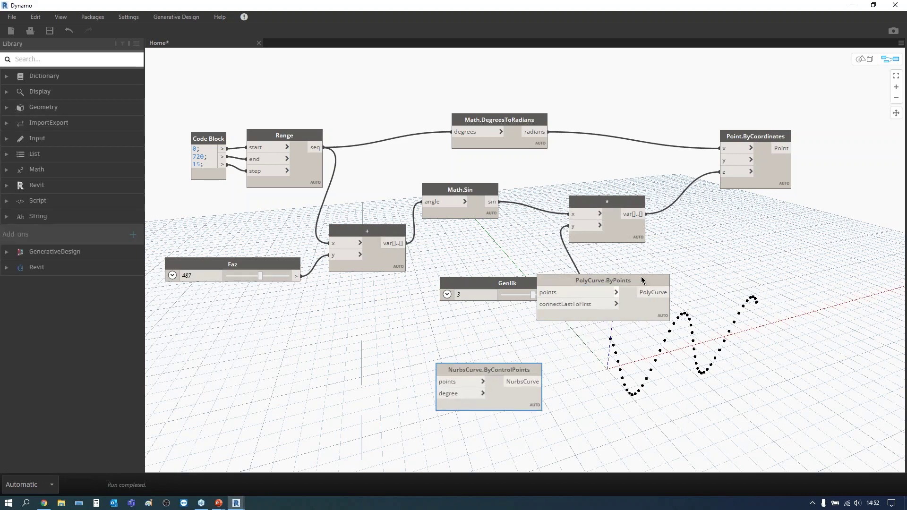
drag(642, 280, 826, 260)
Wire Point.ByCoordinates into PolyCurve.ByPoints and change the Code Block step from 15 to 60.
scroll(680, 286, down, 2)
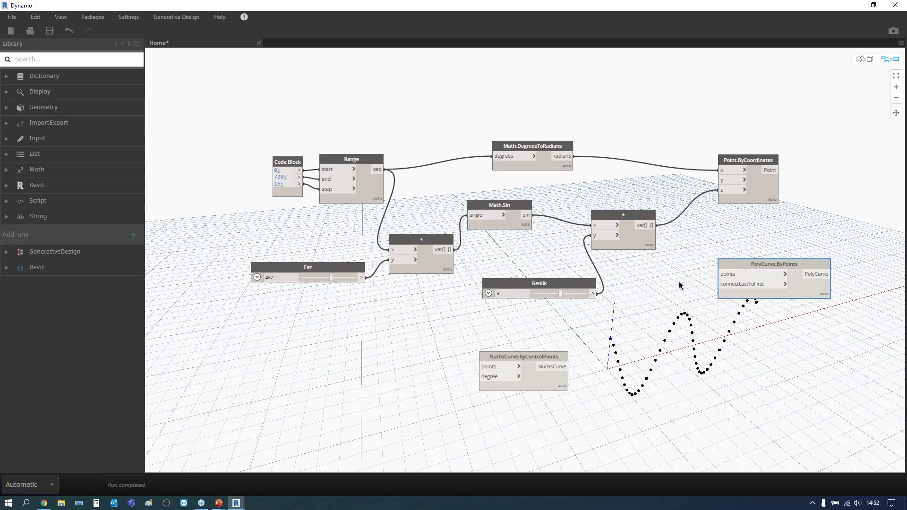
middle_drag(679, 285, 587, 266)
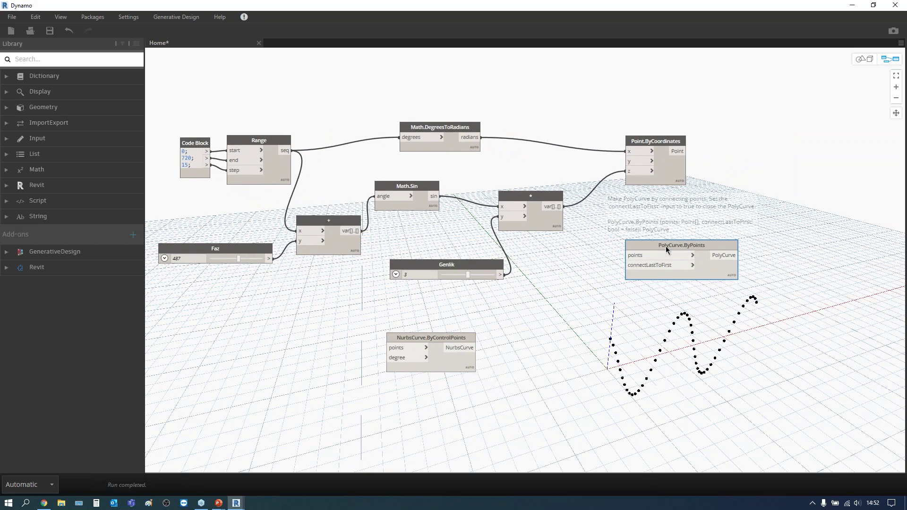
drag(667, 250, 768, 204)
drag(662, 141, 638, 143)
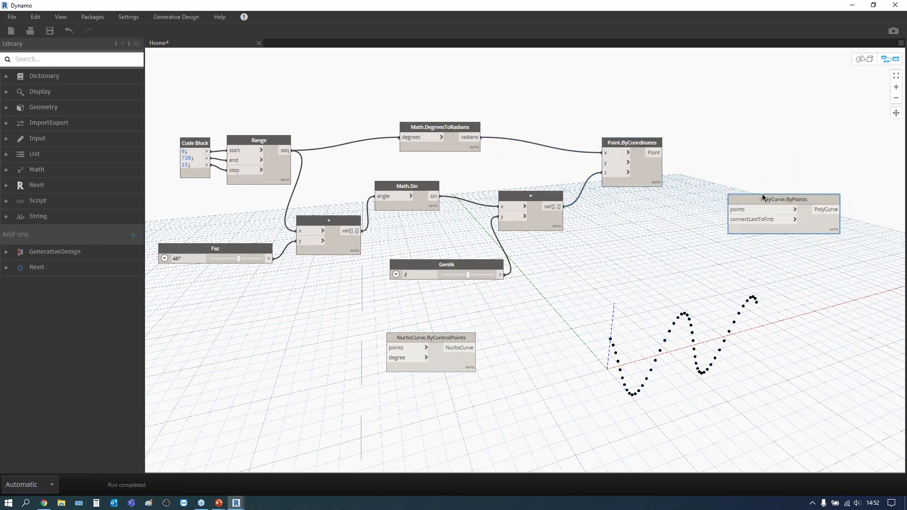
drag(760, 198, 736, 158)
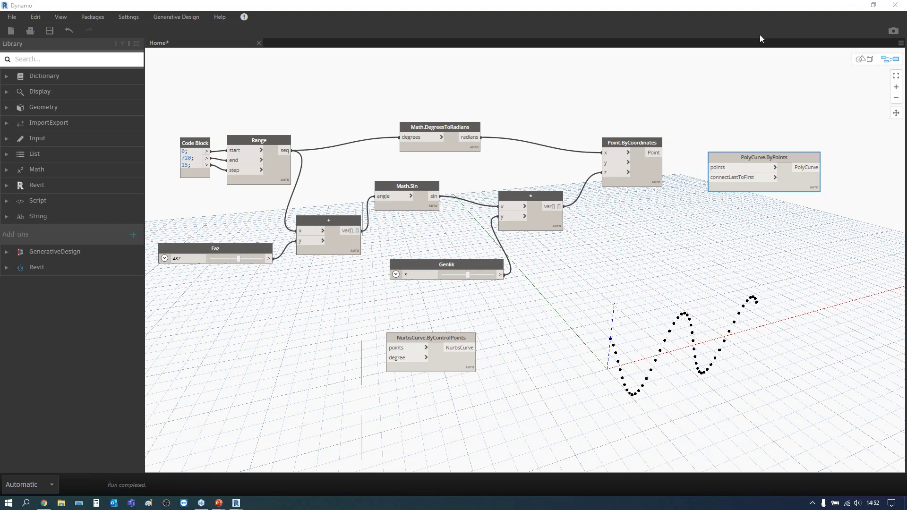
drag(739, 157, 741, 132)
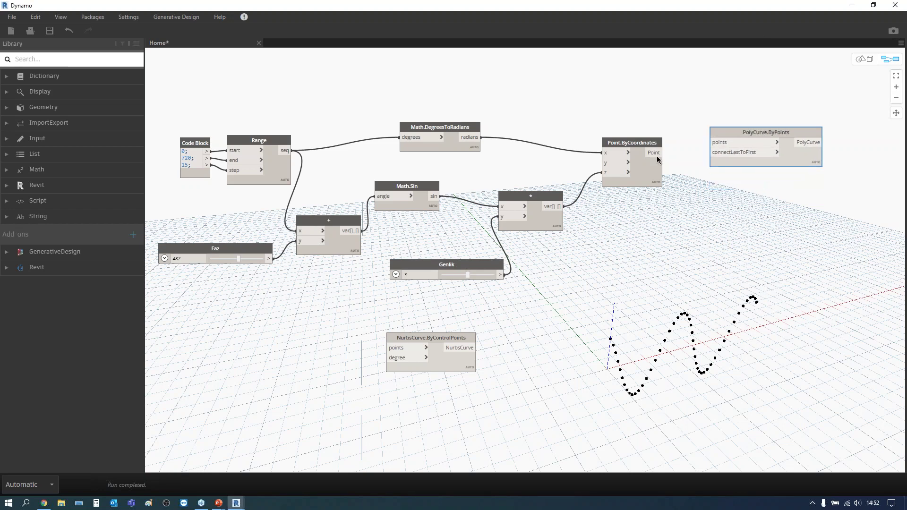
drag(663, 153, 712, 142)
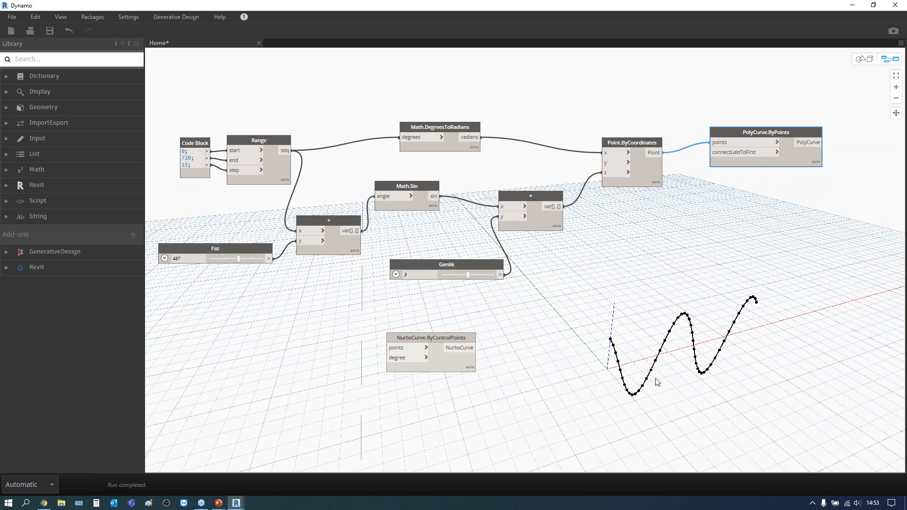
mouse_move(187, 164)
text(60;)
click(189, 196)
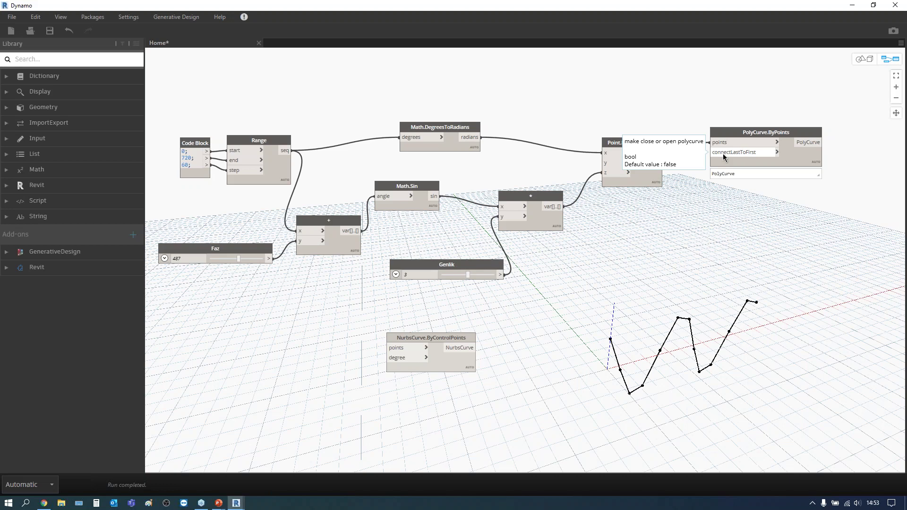
Try a True Boolean on connectLastToFirst to close the PolyCurve, then delete it.
right_click(665, 238)
text(bool)
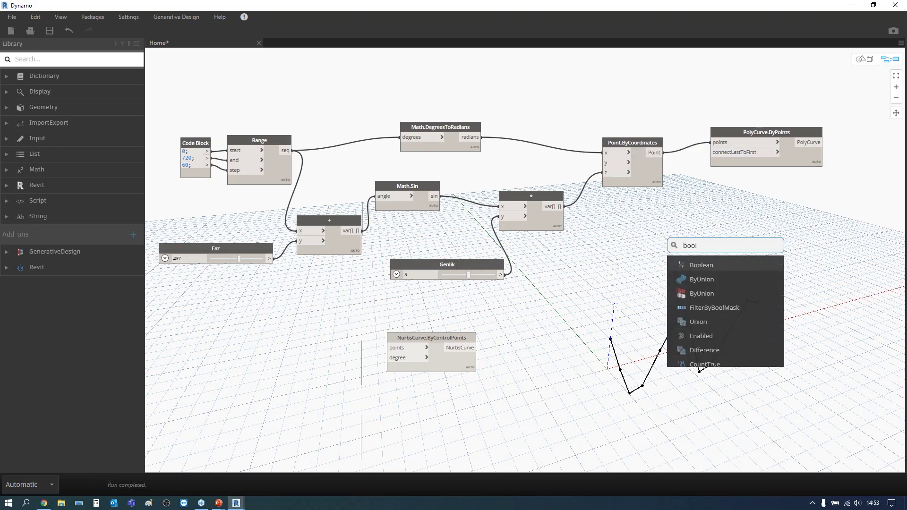
click(694, 263)
drag(719, 273, 706, 203)
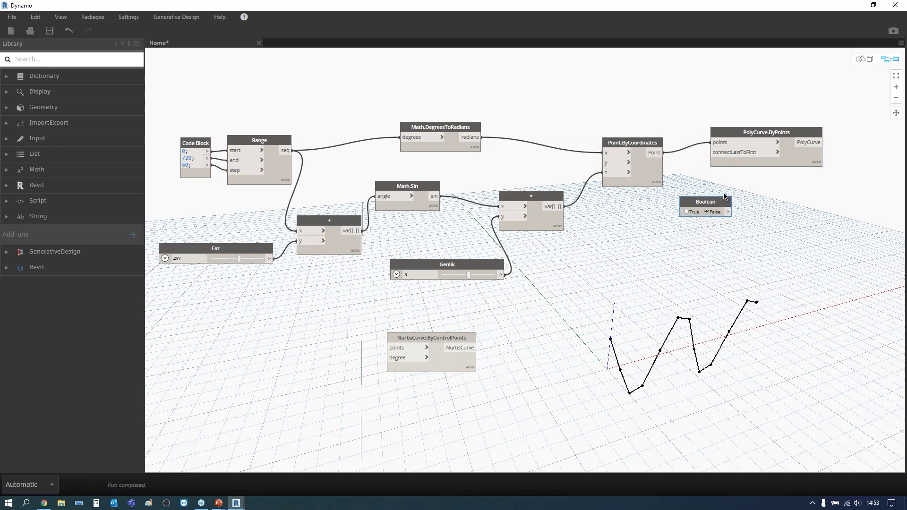
click(728, 212)
click(709, 154)
click(686, 212)
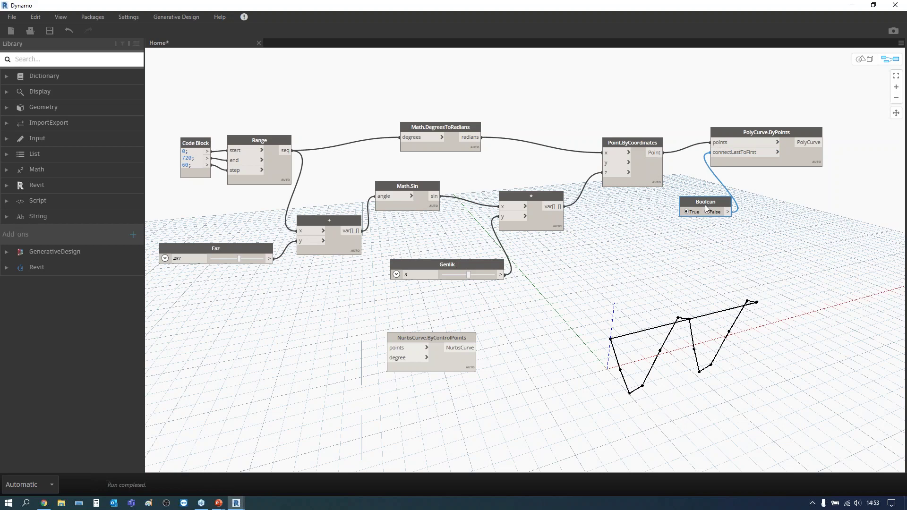
key(Delete)
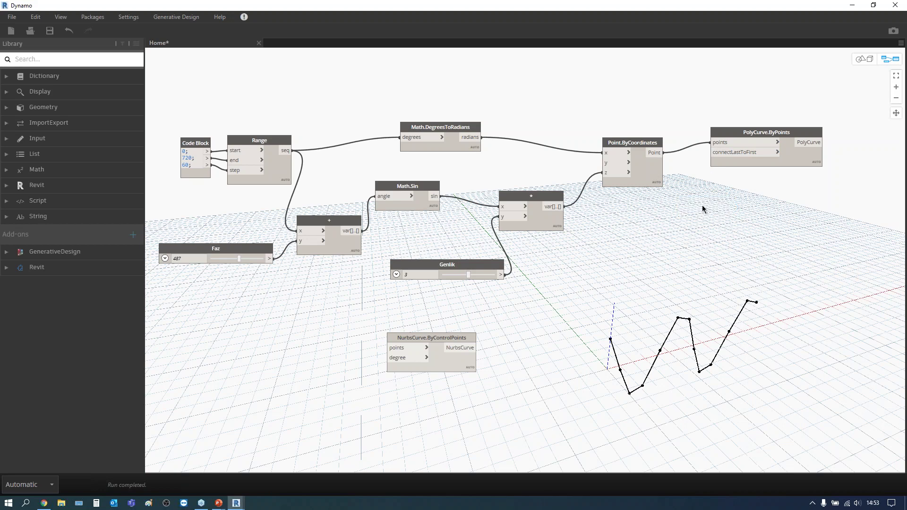
Feed a Code Block with value 1 into connectLastToFirst.
double_click(700, 206)
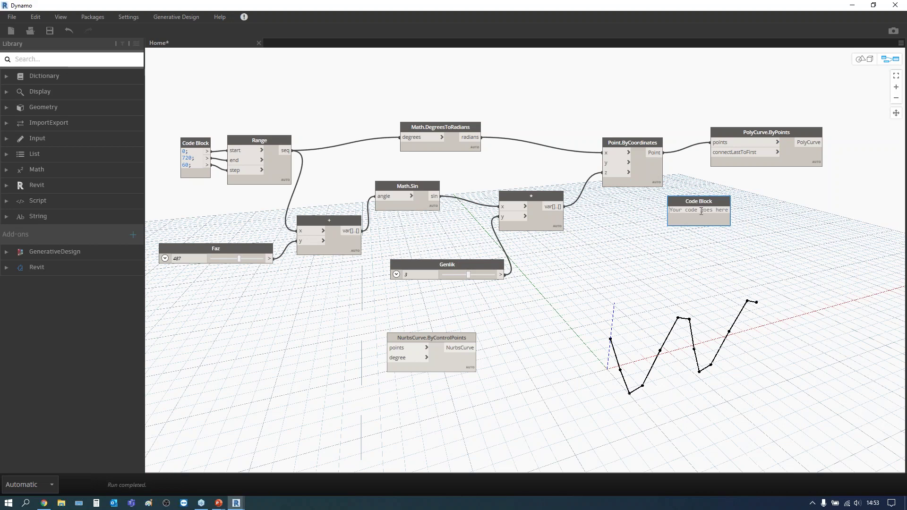
text(1)
click(714, 222)
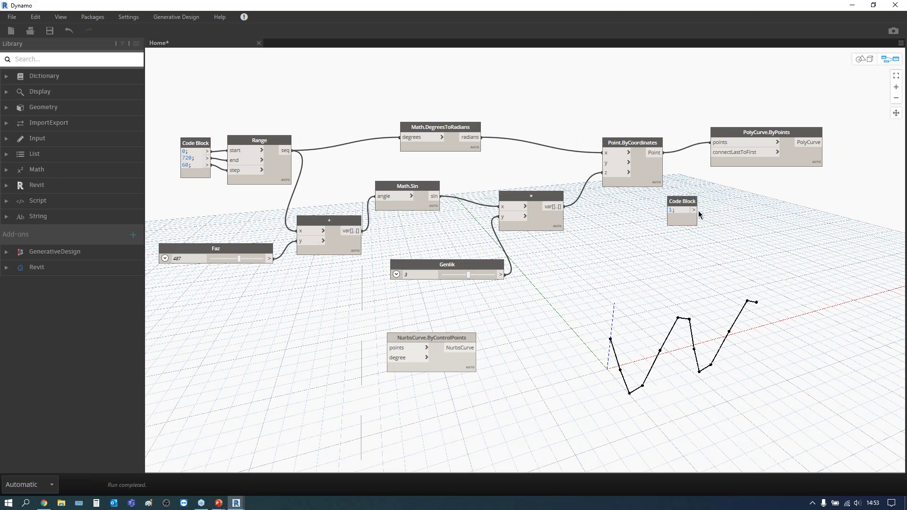
drag(694, 210, 715, 152)
click(716, 152)
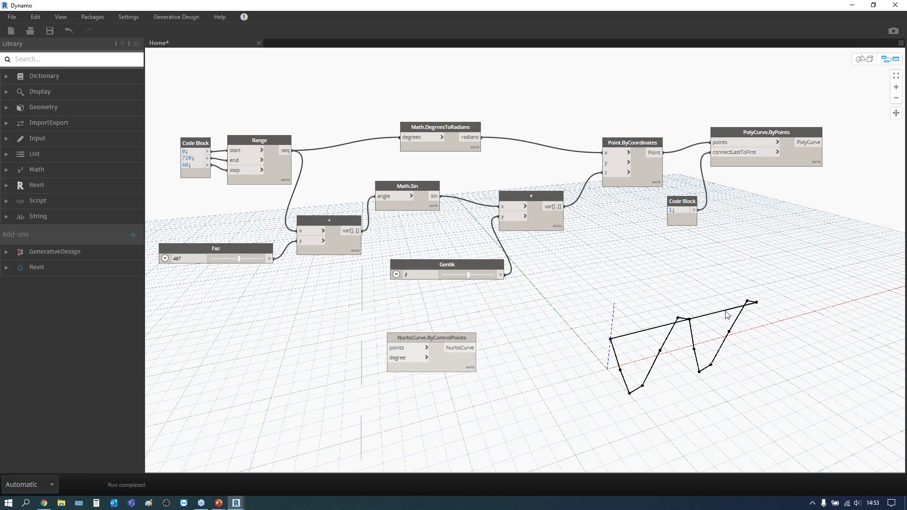
Set Faz to 383, change the Code Block to 0, then delete it with PolyCurve.ByPoints.
drag(239, 259, 233, 259)
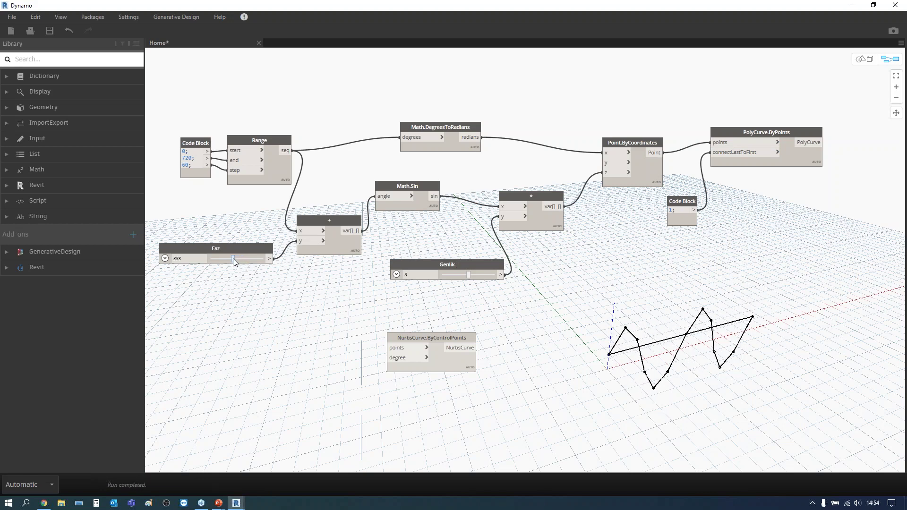
double_click(676, 209)
text(0)
click(681, 276)
drag(693, 204, 729, 201)
drag(833, 254, 723, 97)
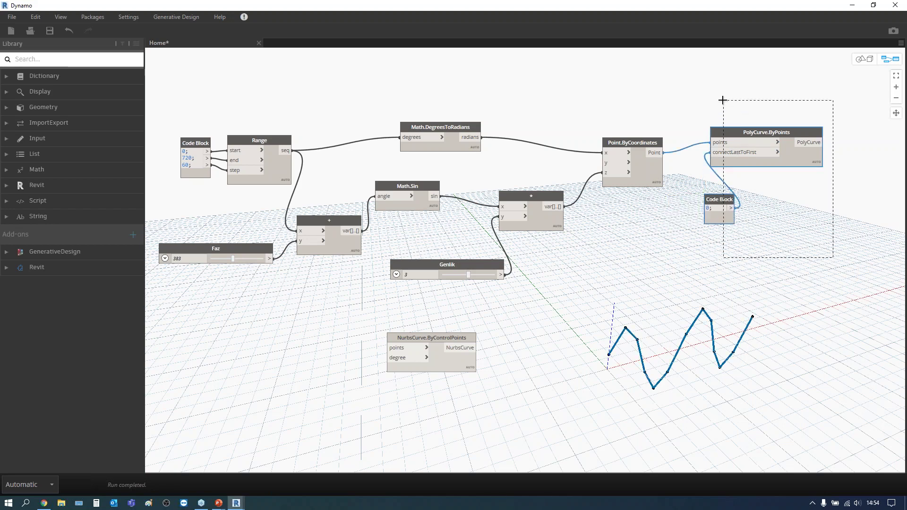
key(Delete)
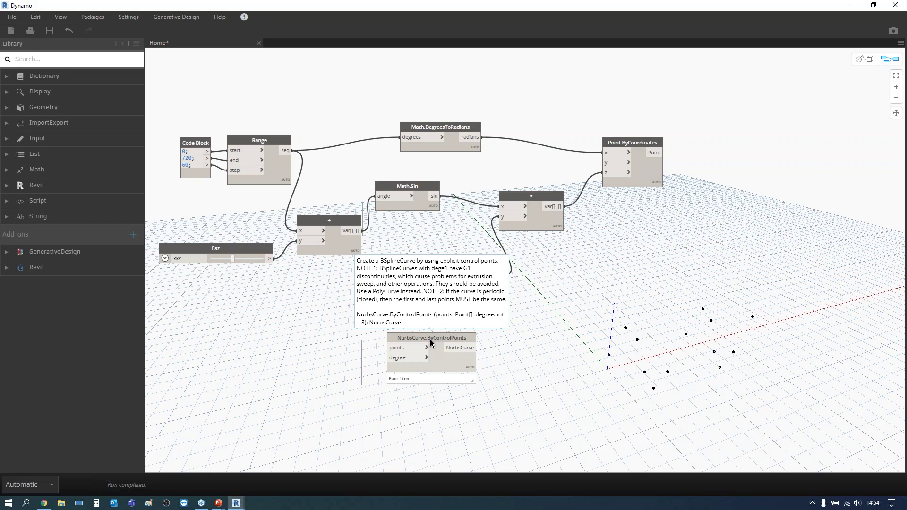
Place NurbsCurve.ByControlPoints at upper right and wire Point.ByCoordinates' points into it.
drag(418, 341, 742, 140)
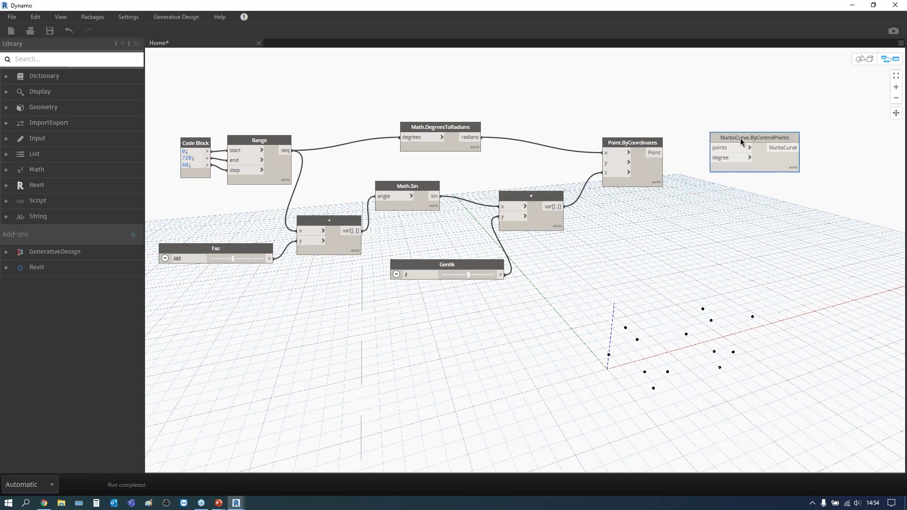
click(656, 153)
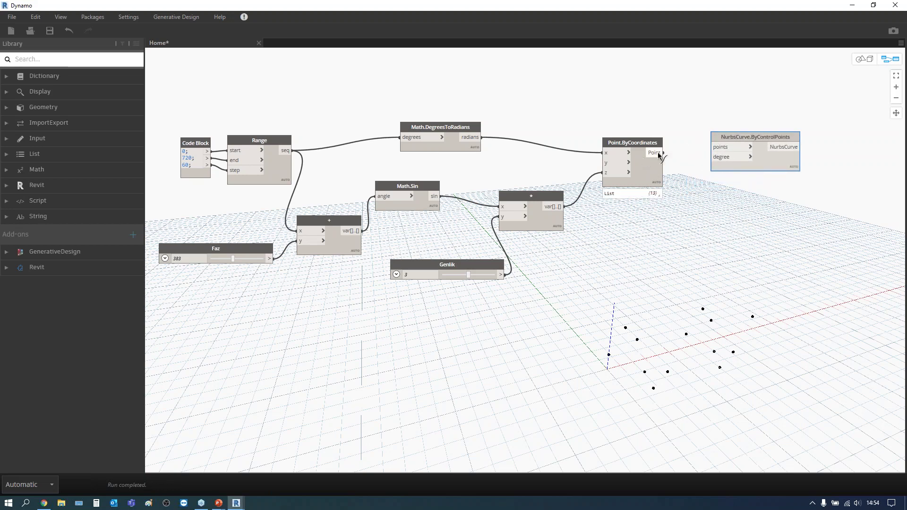
click(712, 147)
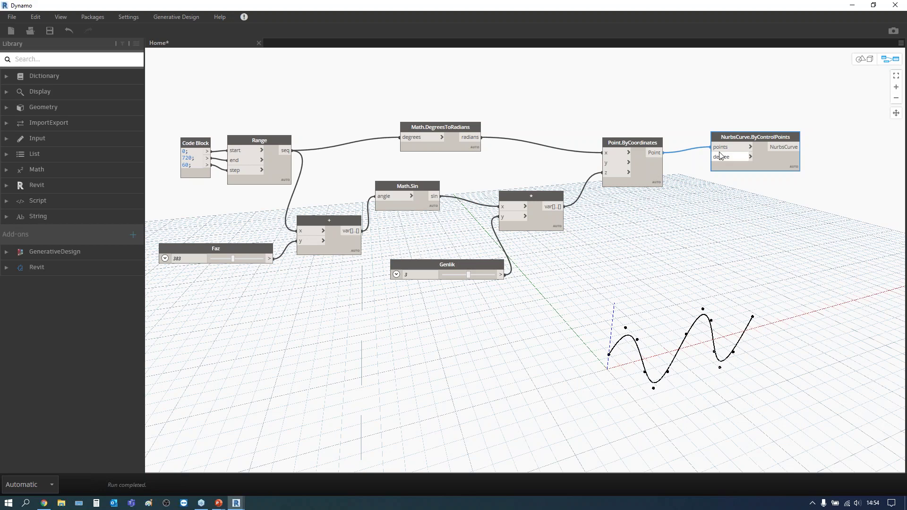
mouse_move(755, 137)
drag(751, 139, 753, 140)
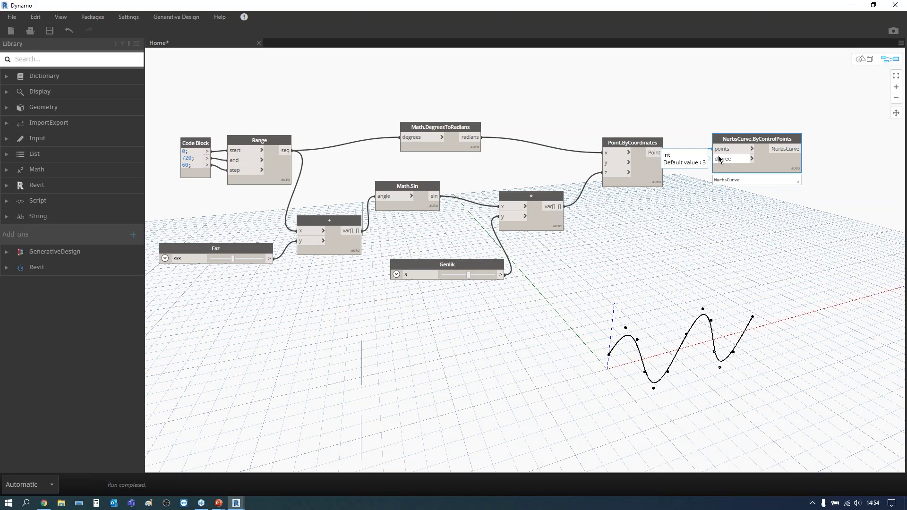
Add an Integer Slider with Min 1 and Max 14 for the NurbsCurve degree.
right_click(661, 229)
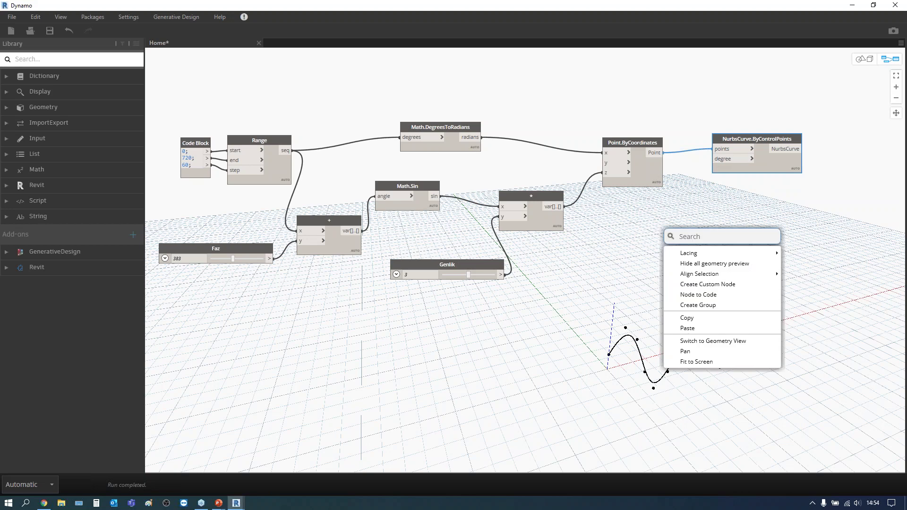
text(slider)
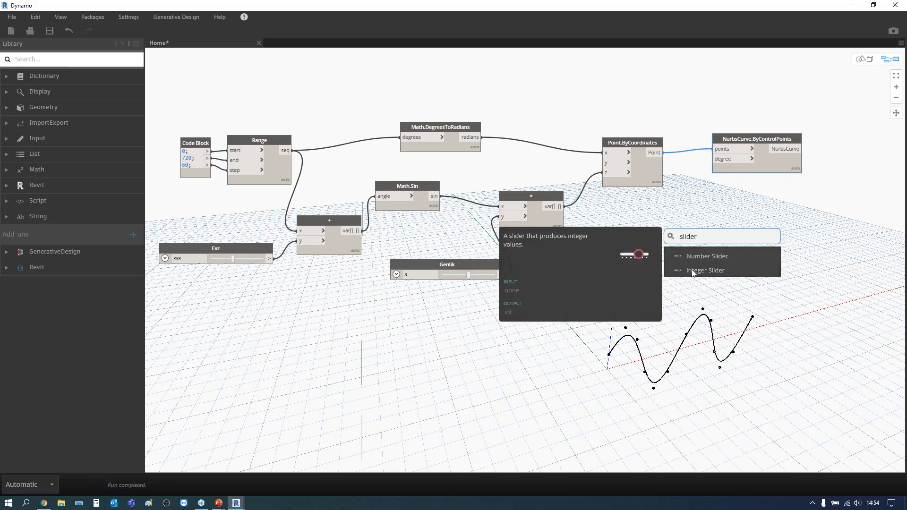
click(704, 270)
drag(716, 274, 659, 214)
click(642, 228)
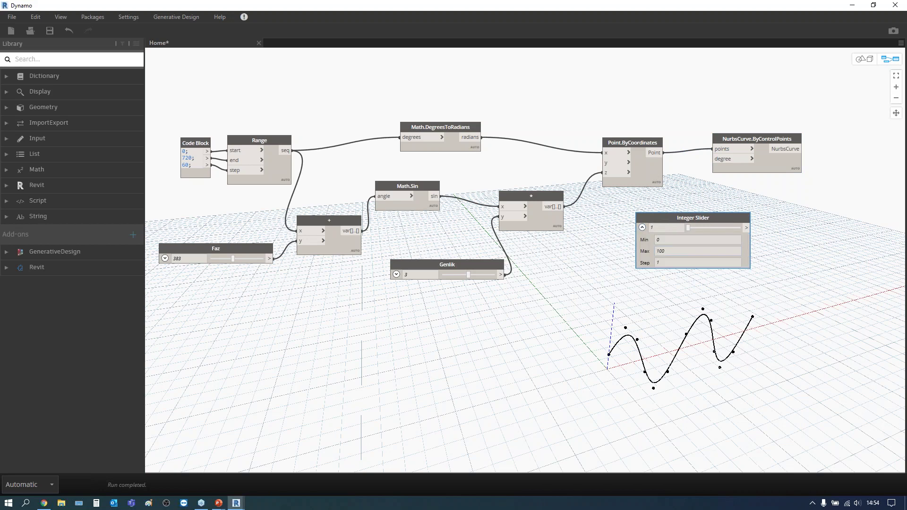
text(1)
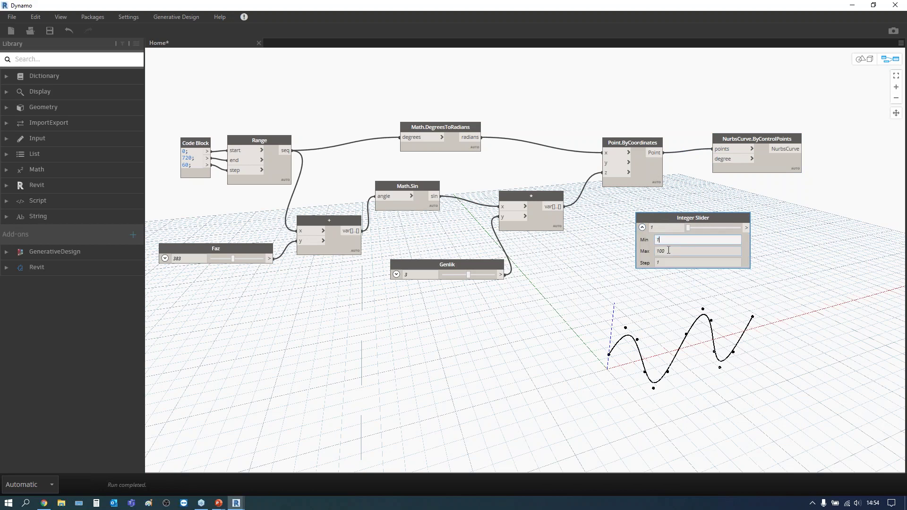
click(667, 251)
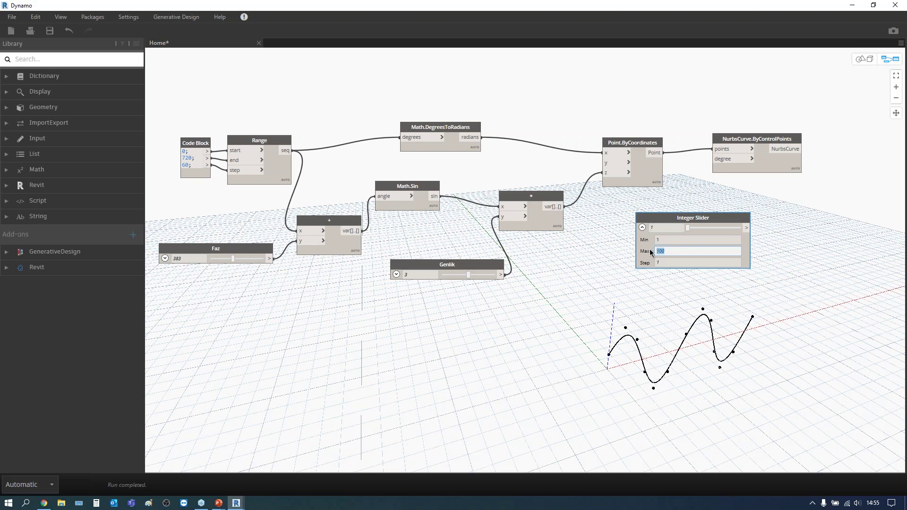
click(285, 178)
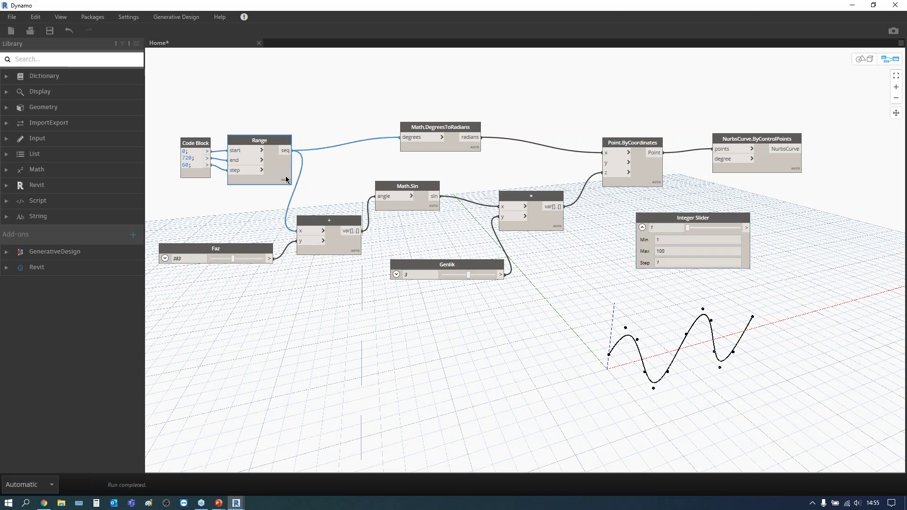
click(671, 251)
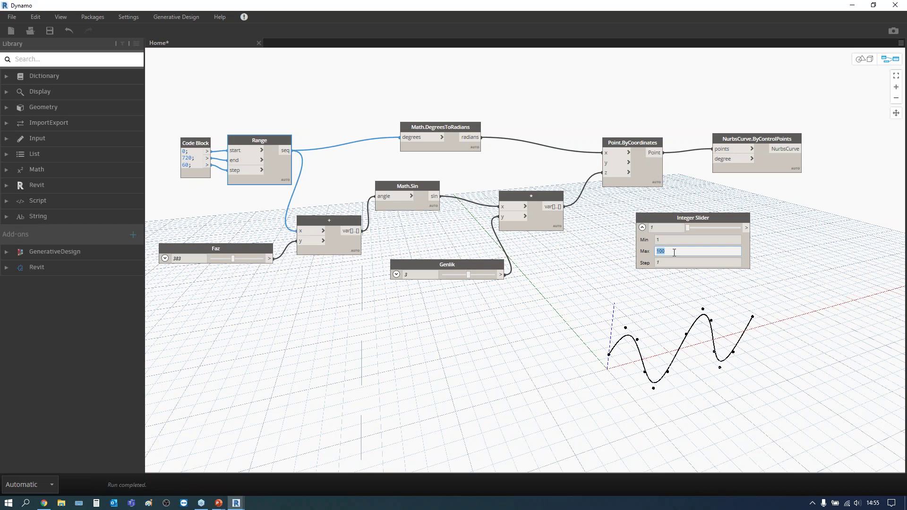
text(14)
click(712, 284)
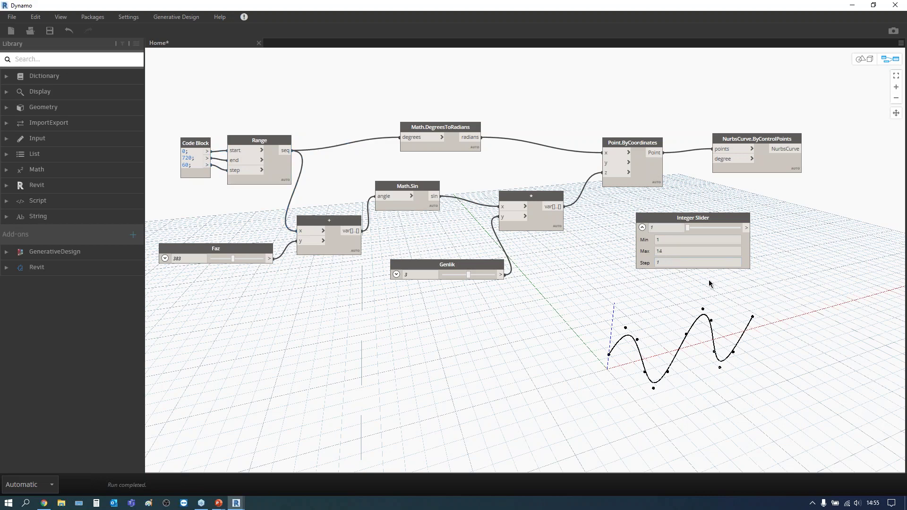
click(642, 227)
mouse_move(704, 221)
mouse_down()
mouse_move(671, 221)
mouse_move(711, 158)
mouse_up()
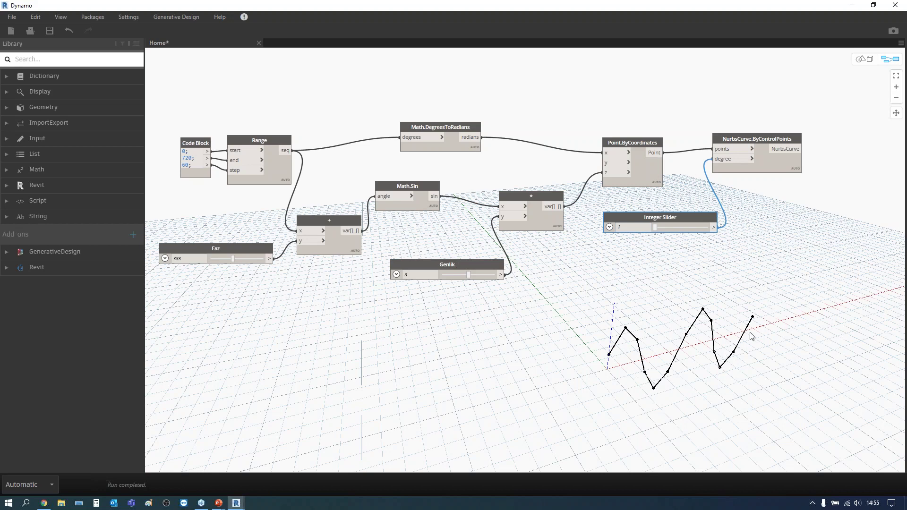
Sweep the Integer Slider's curve degree up to 14, then back down to a smooth low value.
drag(656, 231, 670, 227)
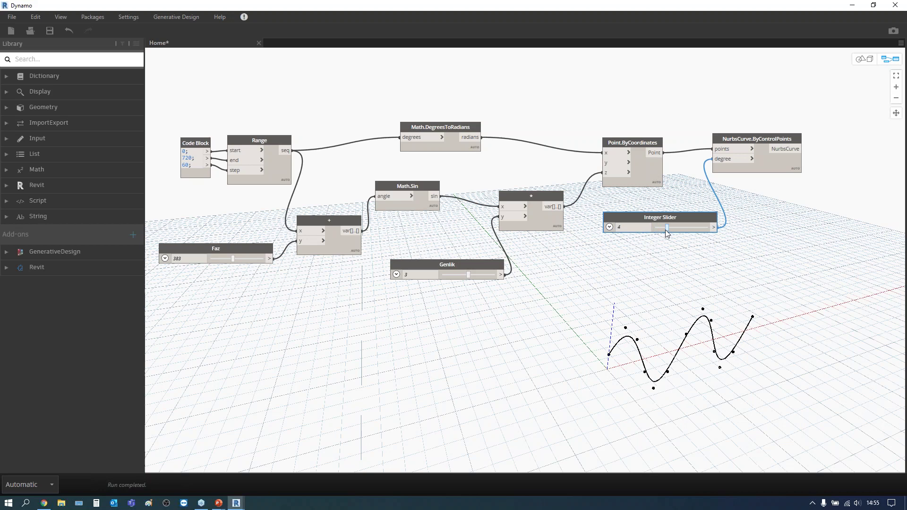
drag(673, 225, 699, 229)
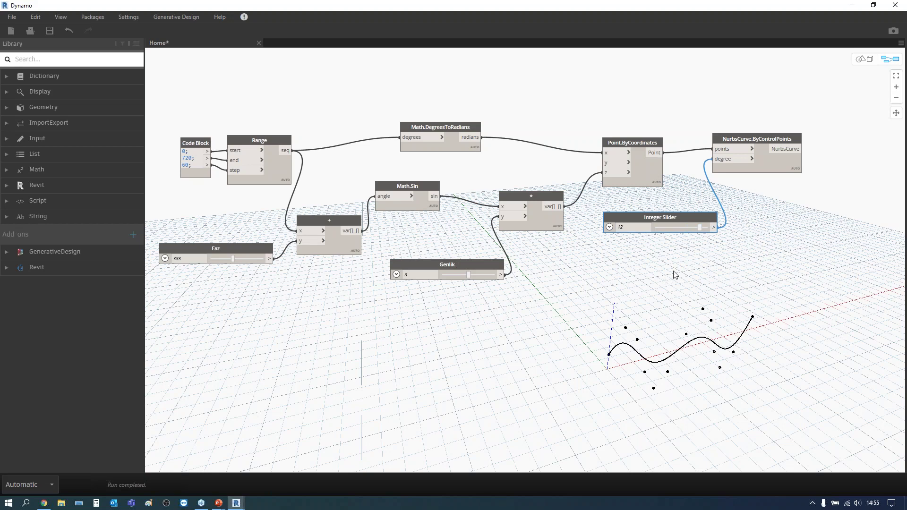
click(702, 228)
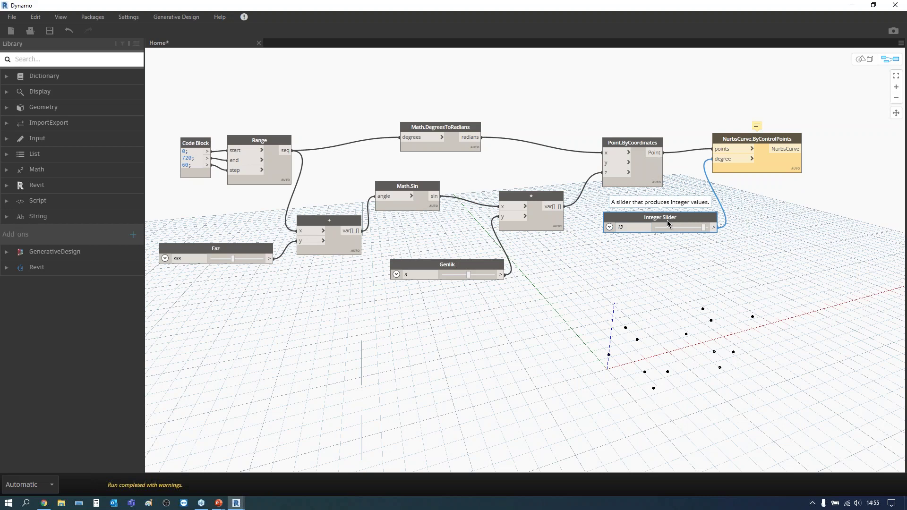
drag(704, 227, 664, 234)
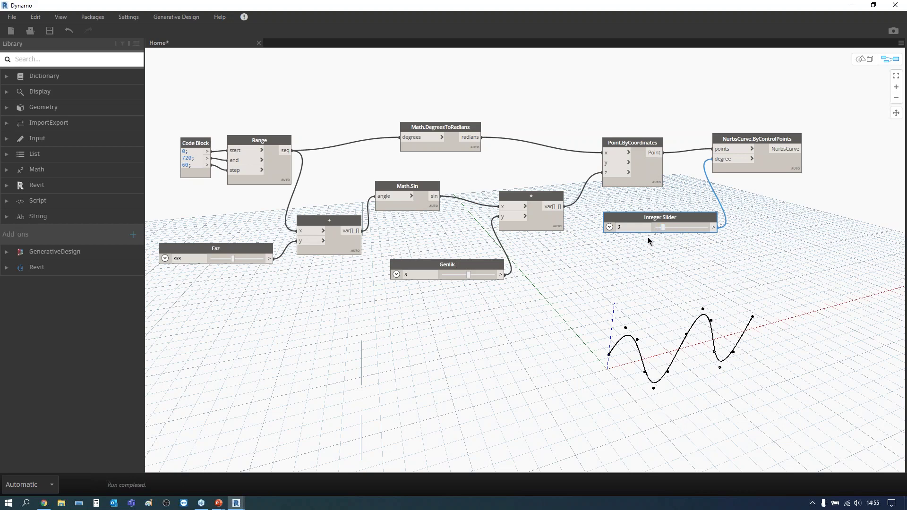
click(609, 228)
Set the degree slider's maximum to 5.
double_click(639, 250)
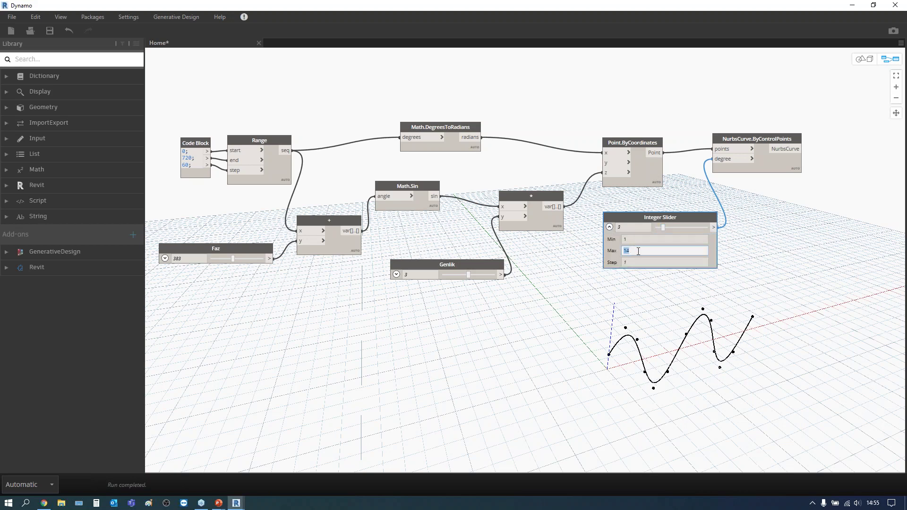
text(5)
click(760, 259)
click(610, 227)
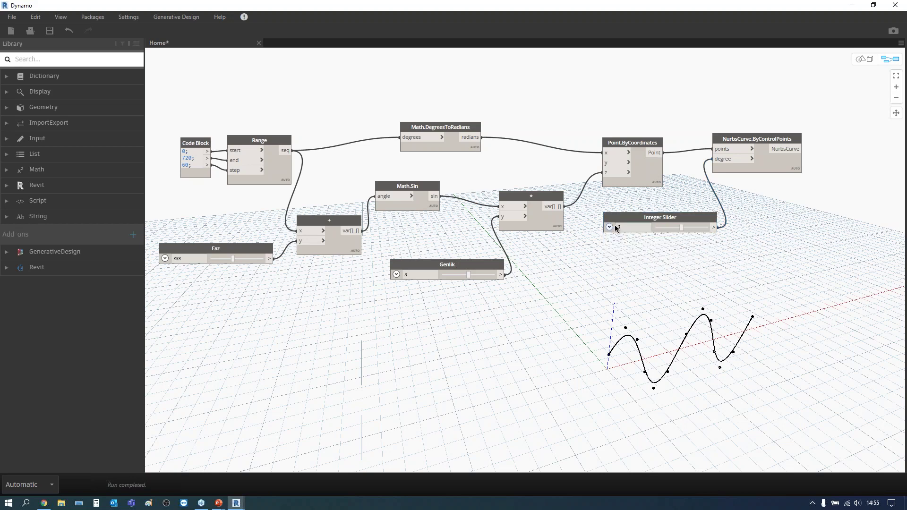
Rename the degree slider to Derece.
double_click(652, 218)
text(Derece)
click(520, 278)
click(895, 32)
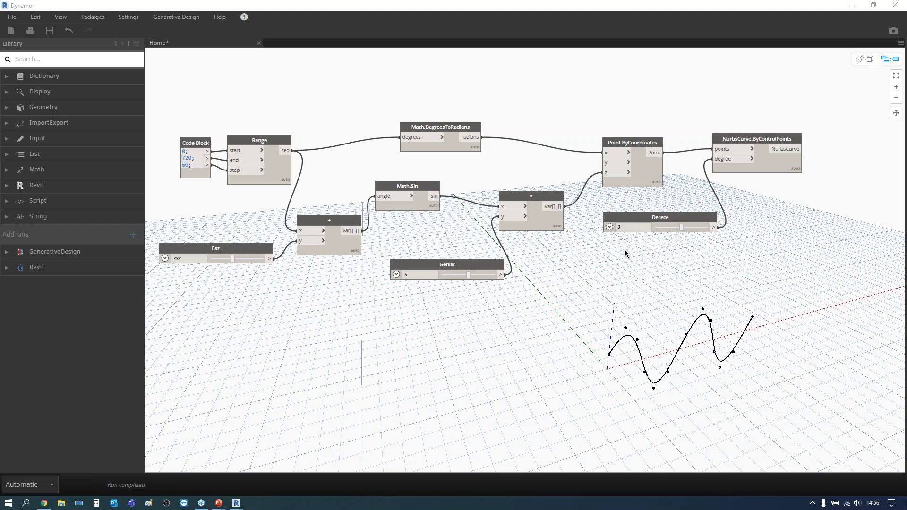
Place a new Code Block below the graph with x; as its first input.
double_click(377, 373)
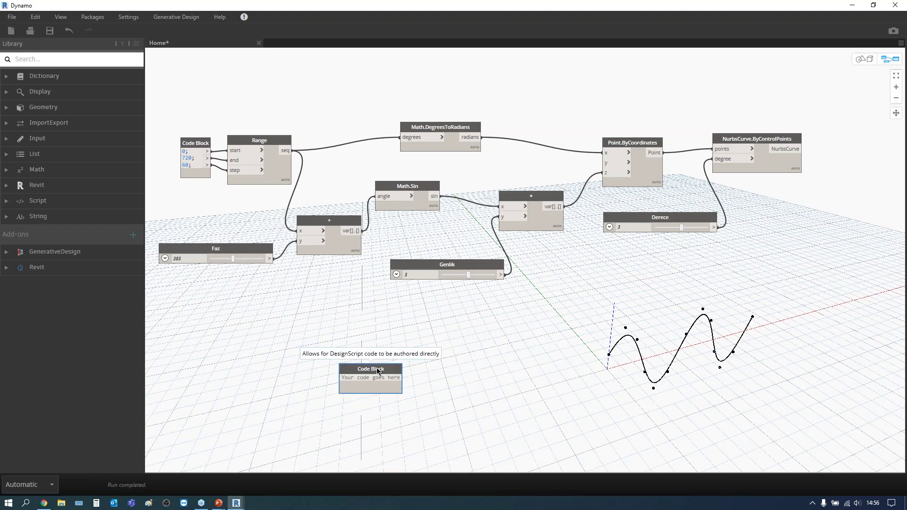
drag(378, 371, 379, 360)
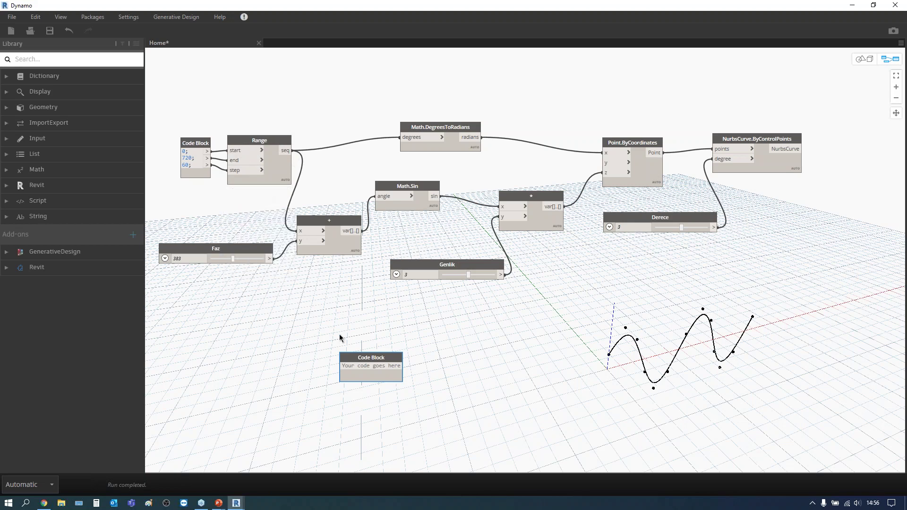
text(x)
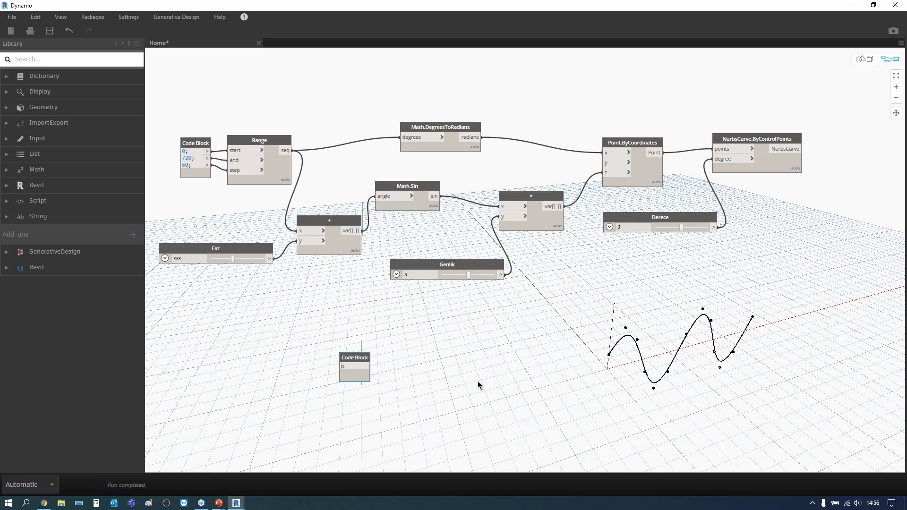
text(;)
key(Escape)
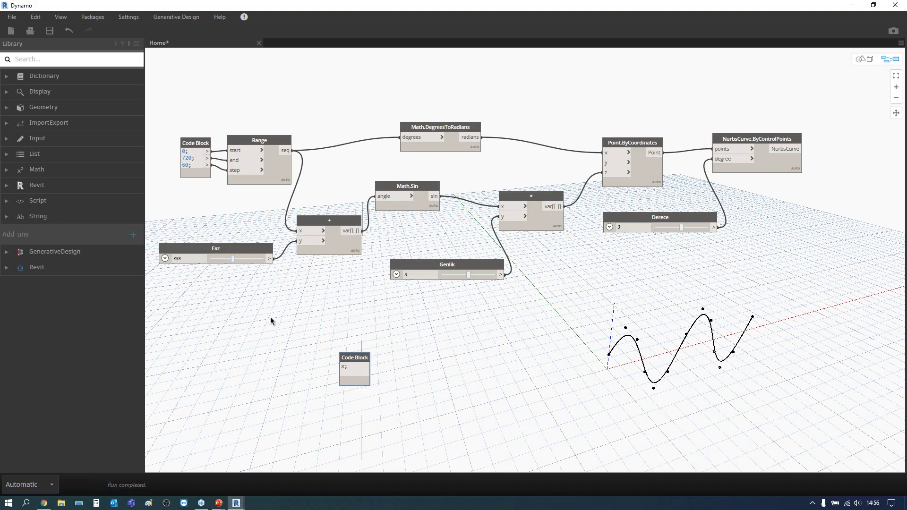
Add faz;, genlik; and derece; as separate input lines in the Code Block.
double_click(353, 372)
text(Faz)
text(;)
key(Return)
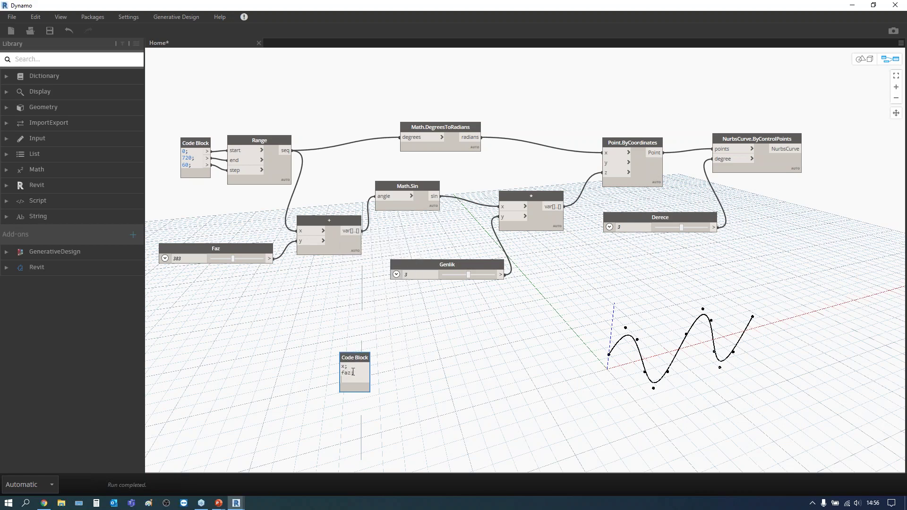
text(genlik)
text(,)
key(BackSpace)
text(;)
key(Return)
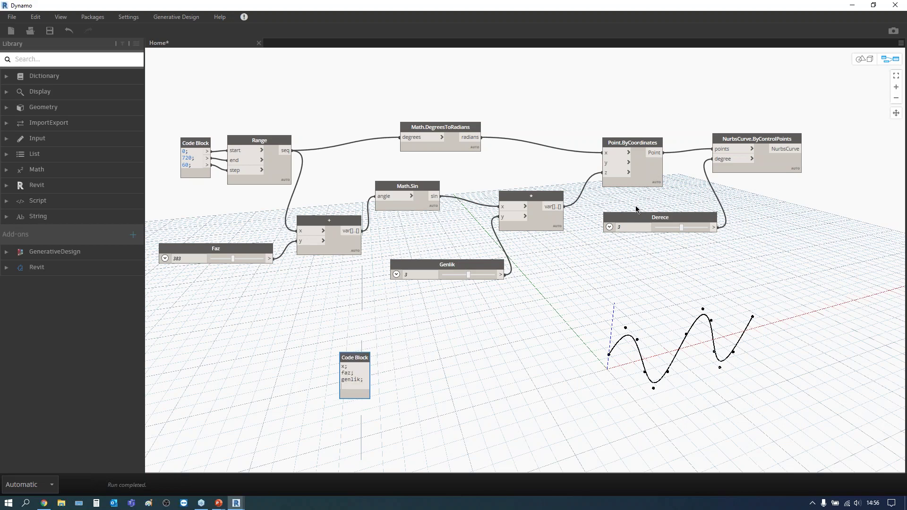
text(derece;)
Wire Range seq to x and the Faz, Genlik, Derece sliders to the matching Code Block inputs.
click(467, 358)
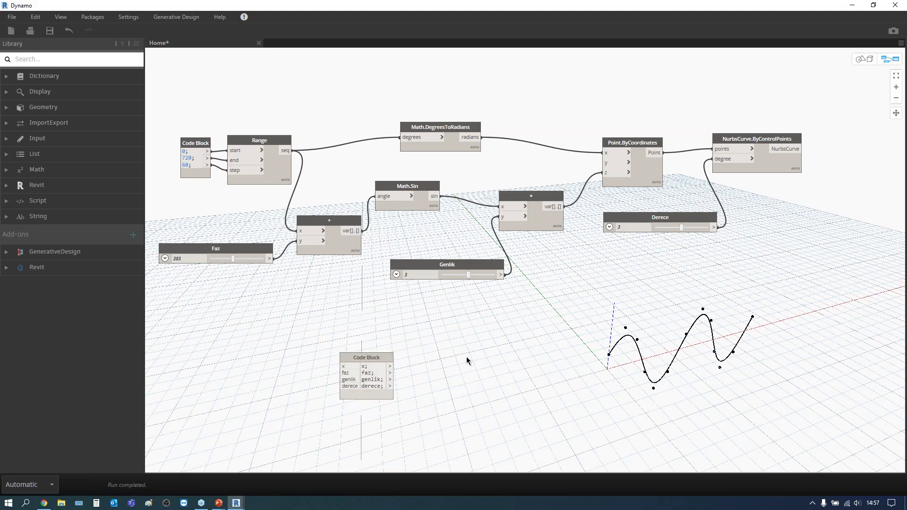
drag(366, 357, 367, 327)
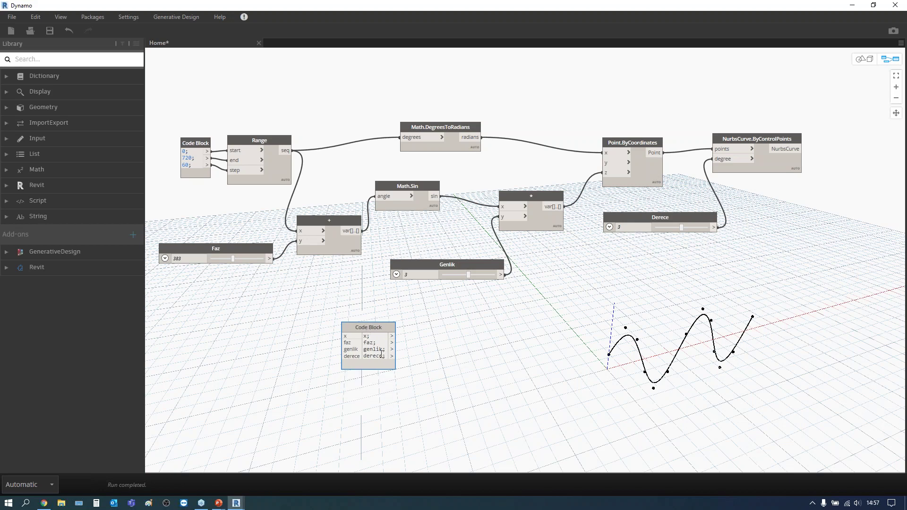
mouse_move(285, 151)
click(292, 150)
click(343, 336)
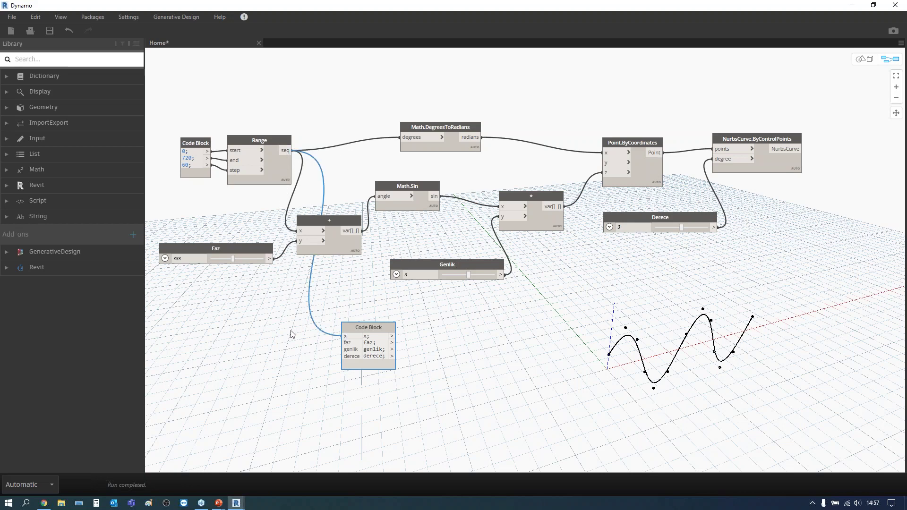
click(270, 259)
click(343, 342)
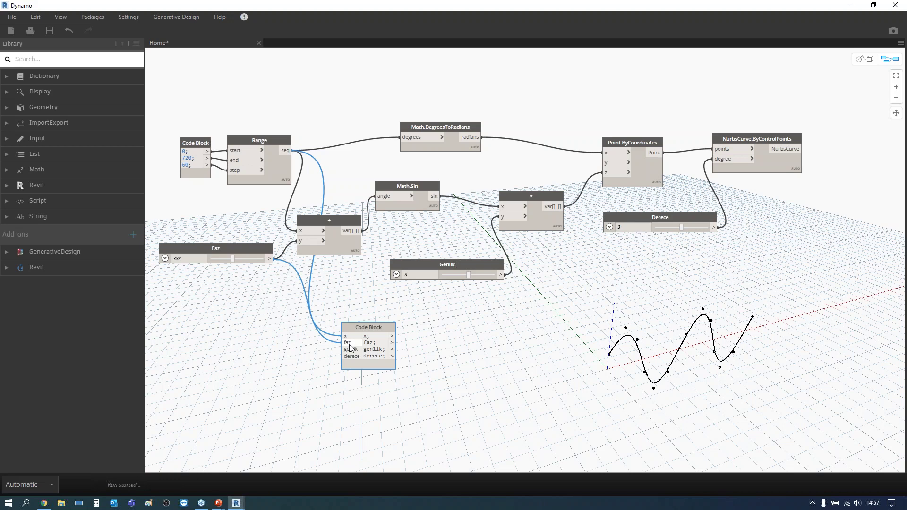
click(501, 275)
click(344, 349)
click(713, 227)
click(343, 356)
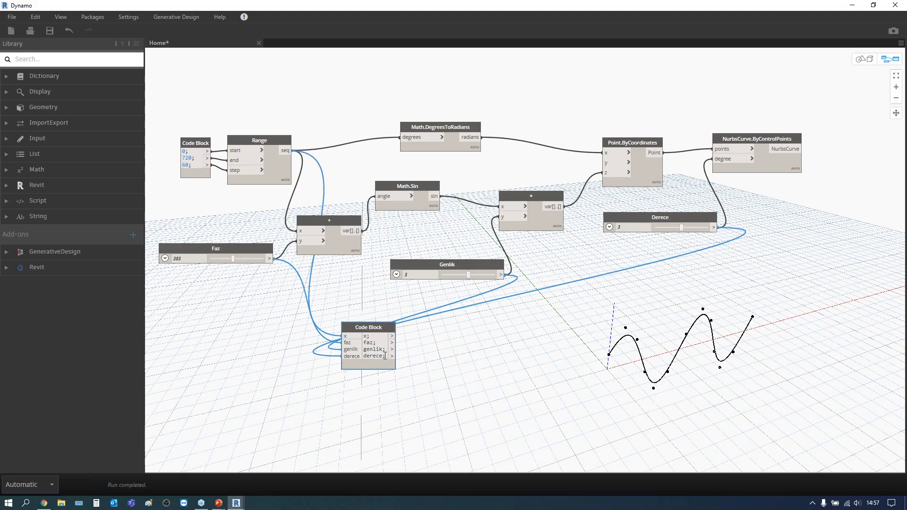
Add the line Math.Sin(x+faz)*genlik; to the Code Block, fixing the autocomplete and typo slips.
key(Return)
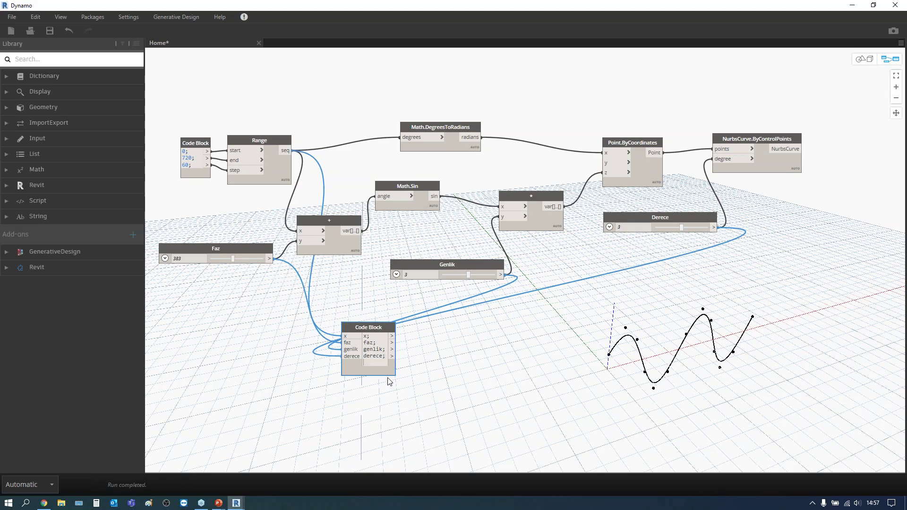
text(Math.sin)
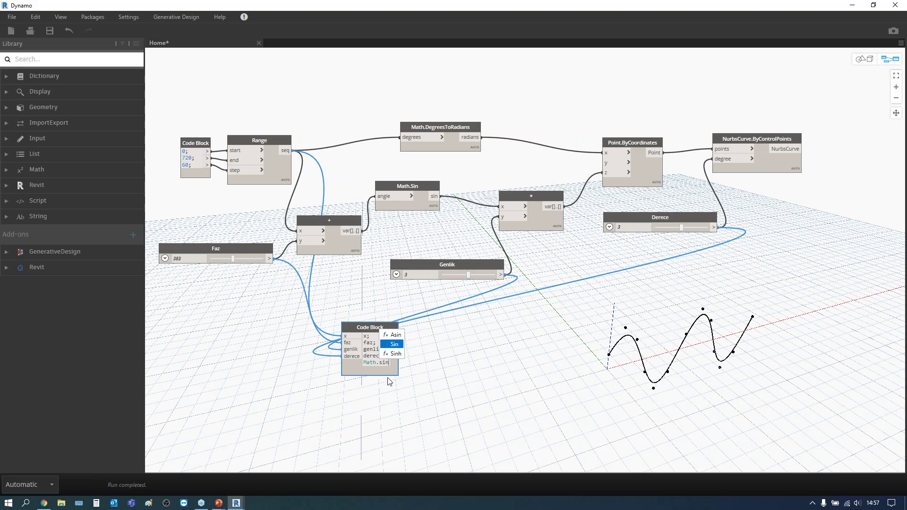
key(Return)
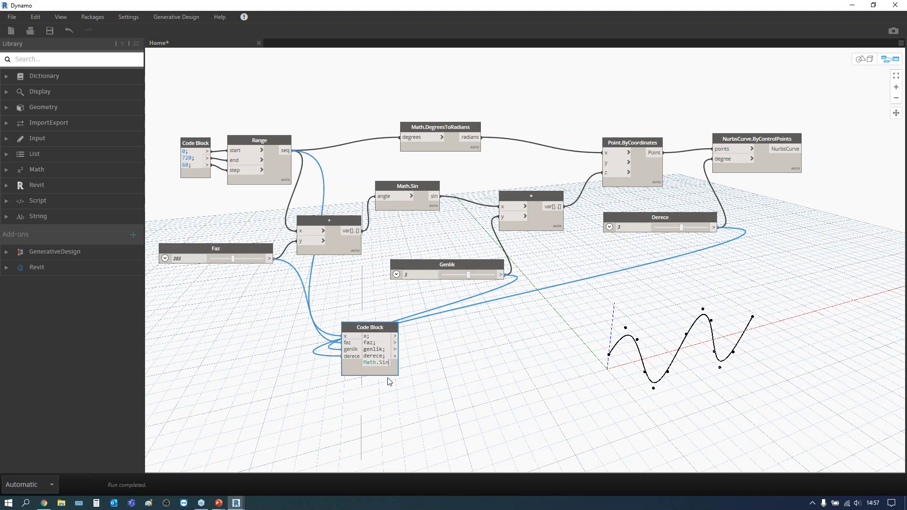
key(BackSpace)
key(BackSpace)
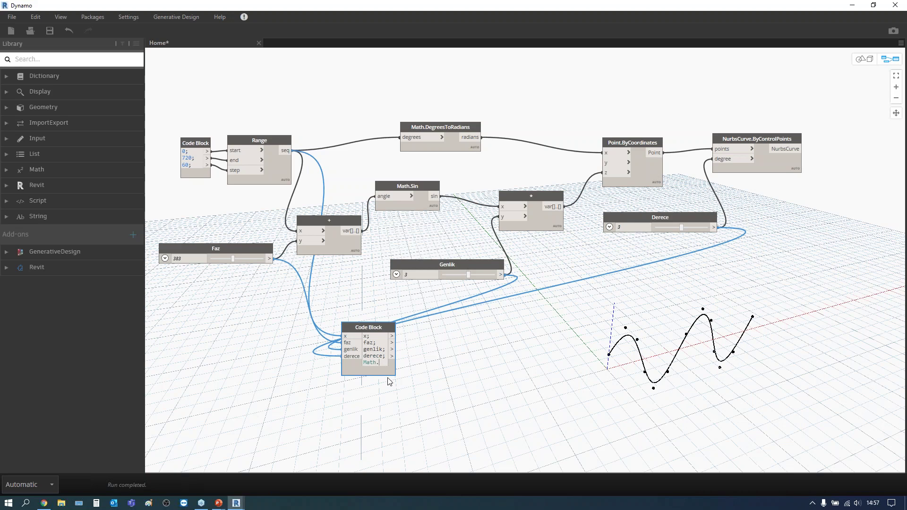
text(sin)
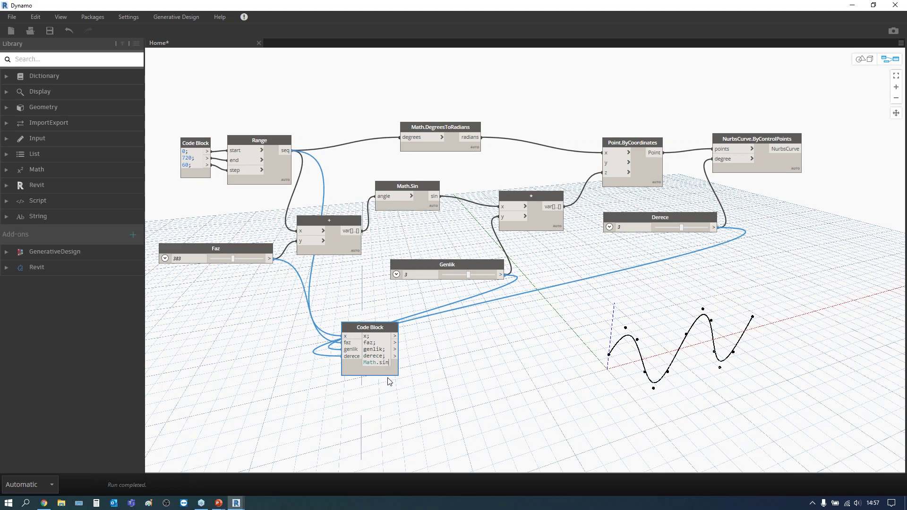
key(BackSpace)
key(BackSpace)
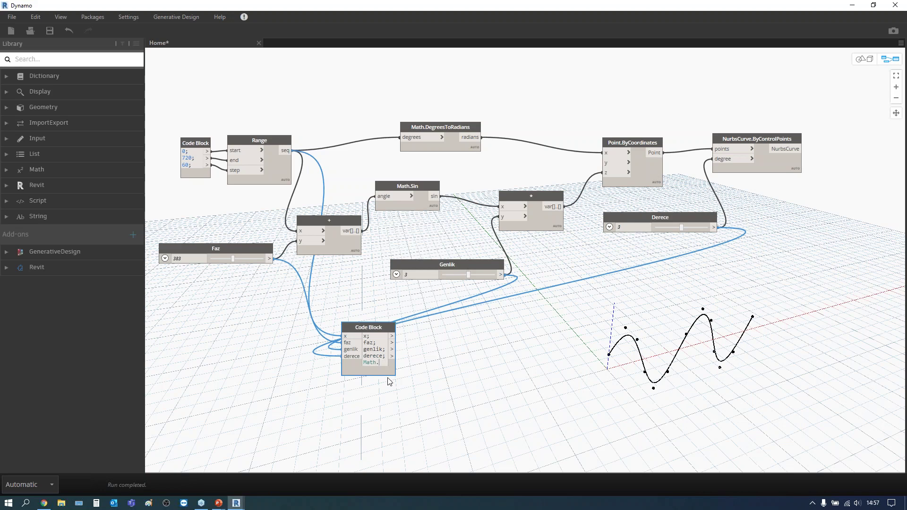
text(Sin)
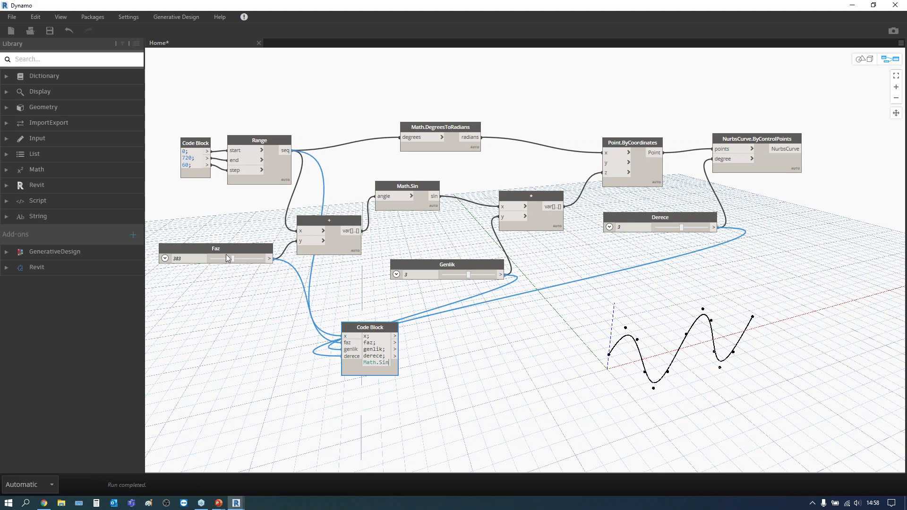
text(()
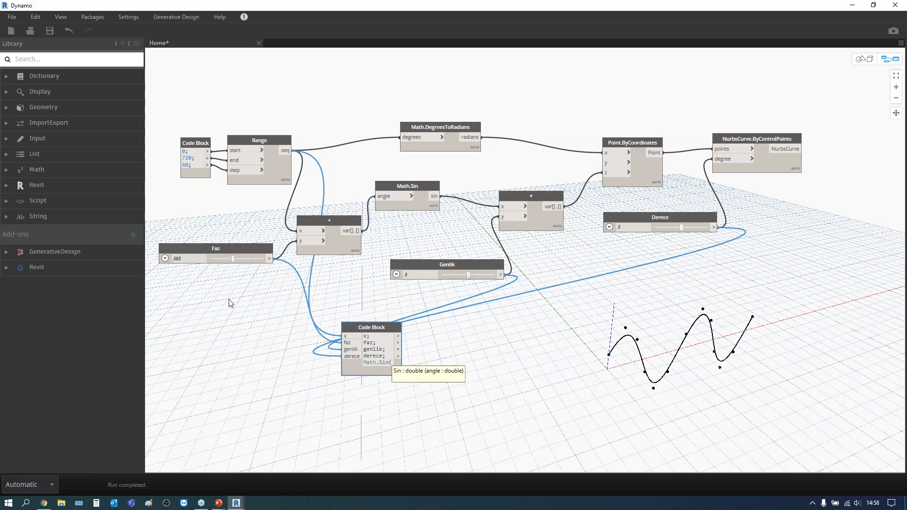
text(x+fax)
key(BackSpace)
text(z))
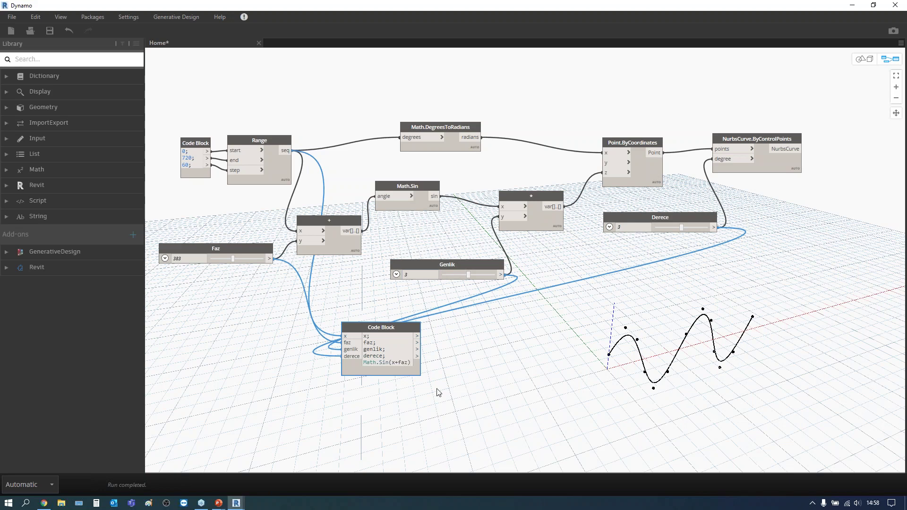
text(*genlik)
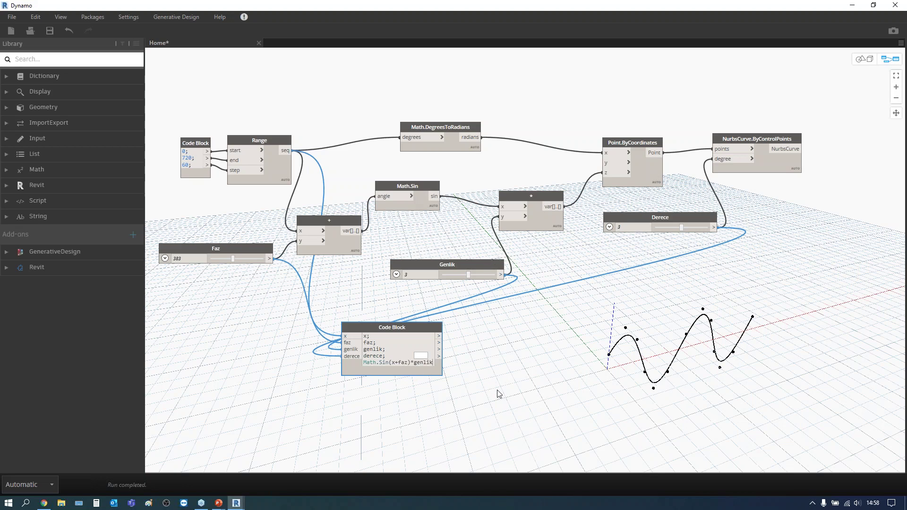
text(;)
key(Return)
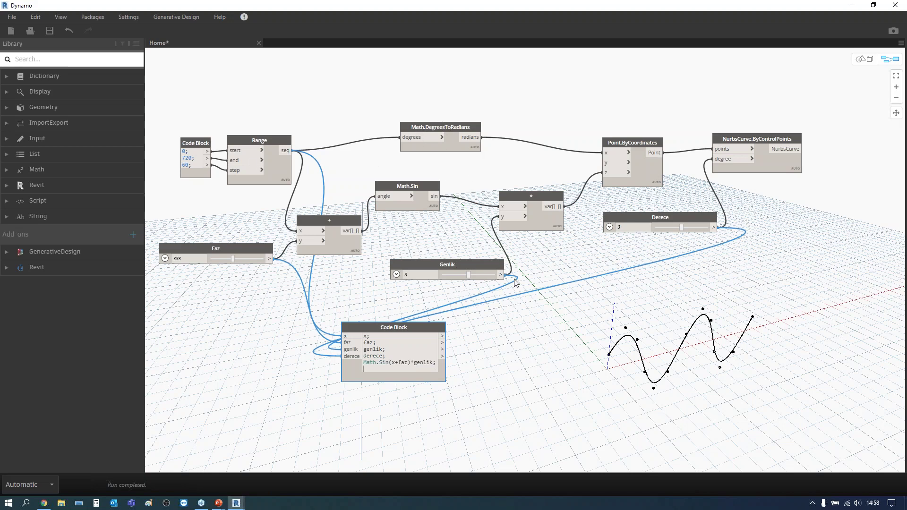
Add a Math.DegreesToRadians(x); line to the Code Block.
text(math)
text(.deg)
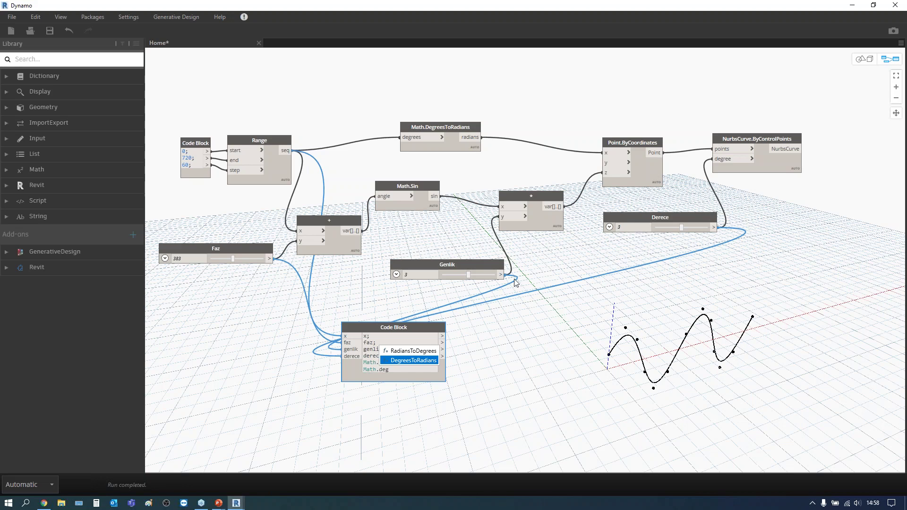
key(Return)
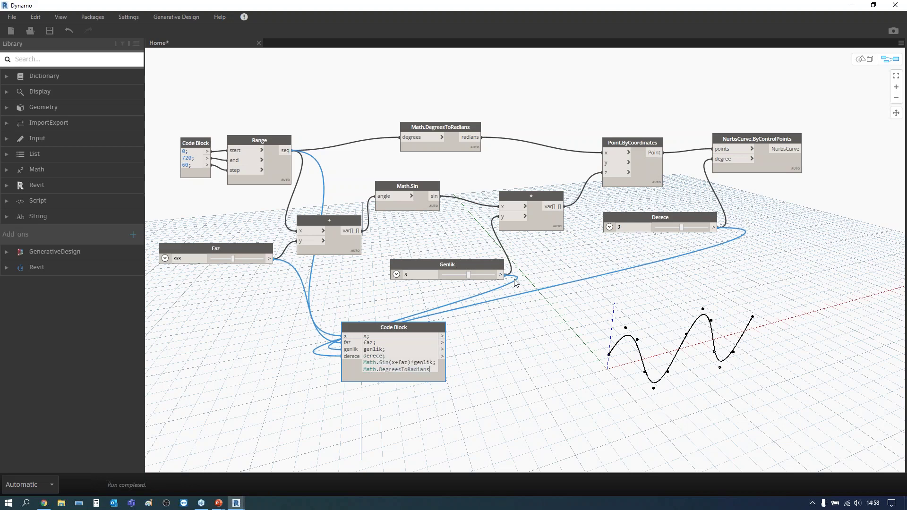
text((x)
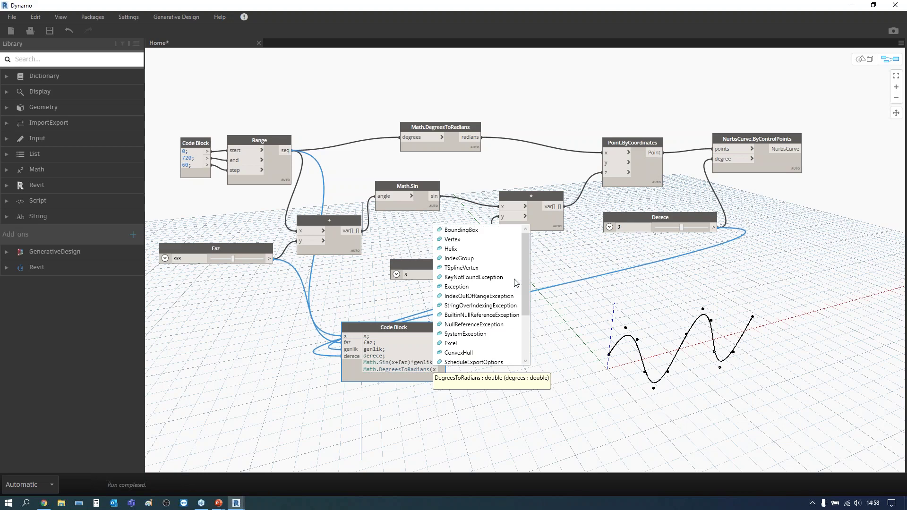
text())
key(Escape)
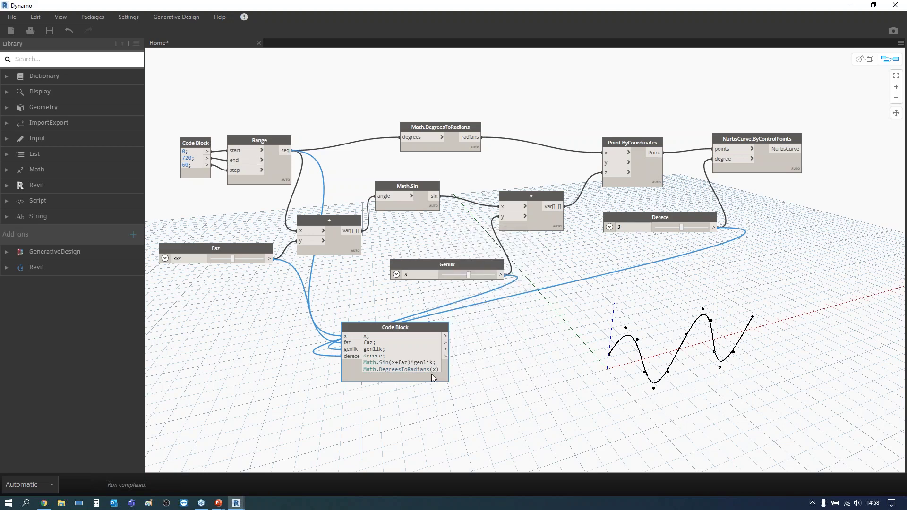
text(;)
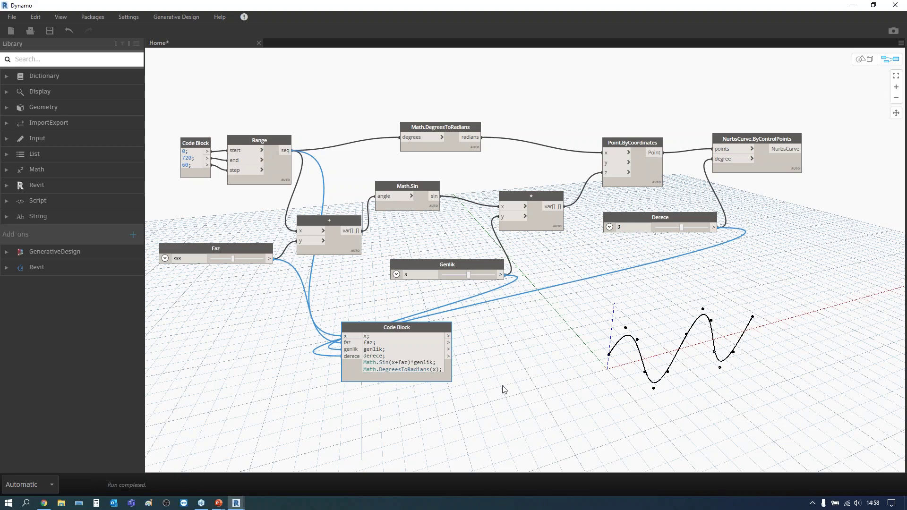
click(504, 390)
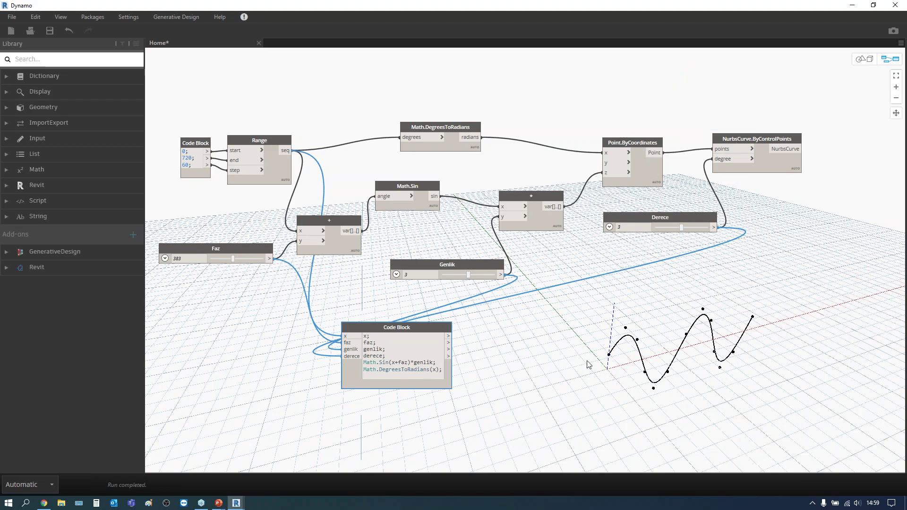
Write Point.ByCoordinates(r,0,z) and name the sine line z.
text(point)
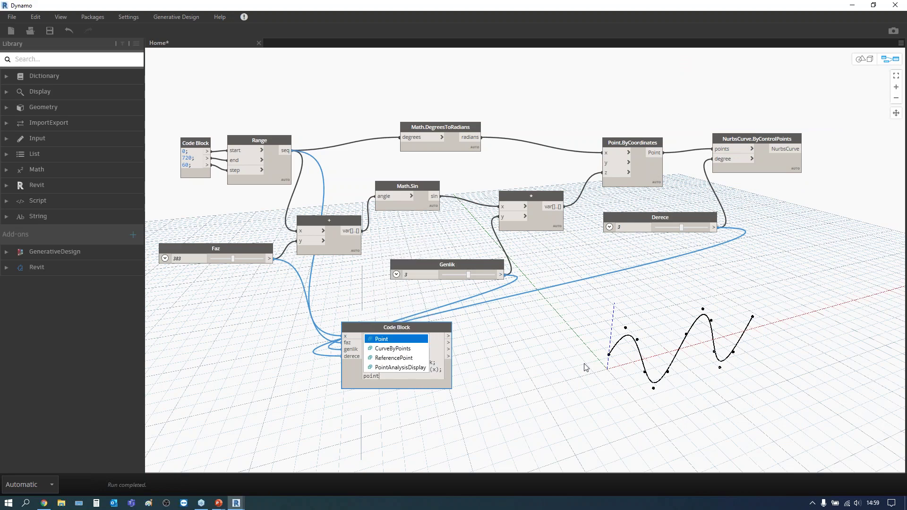
key(Escape)
key(Return)
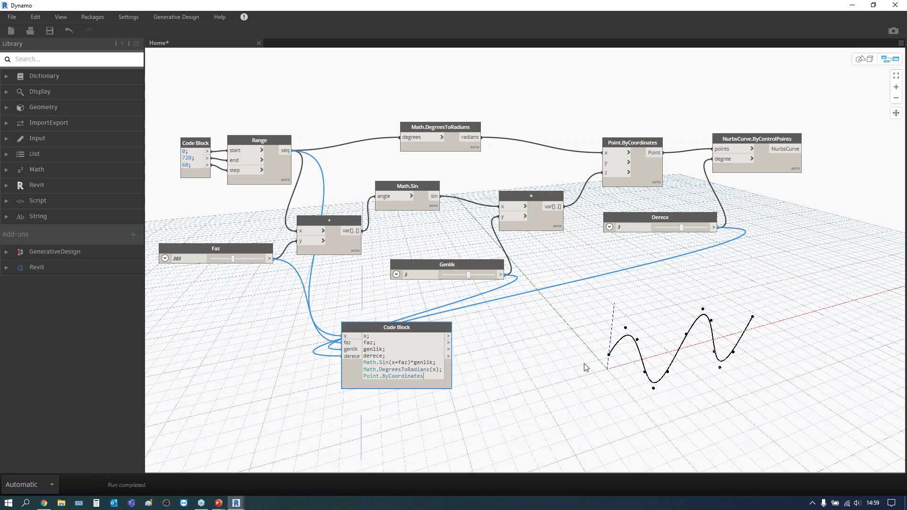
text(()
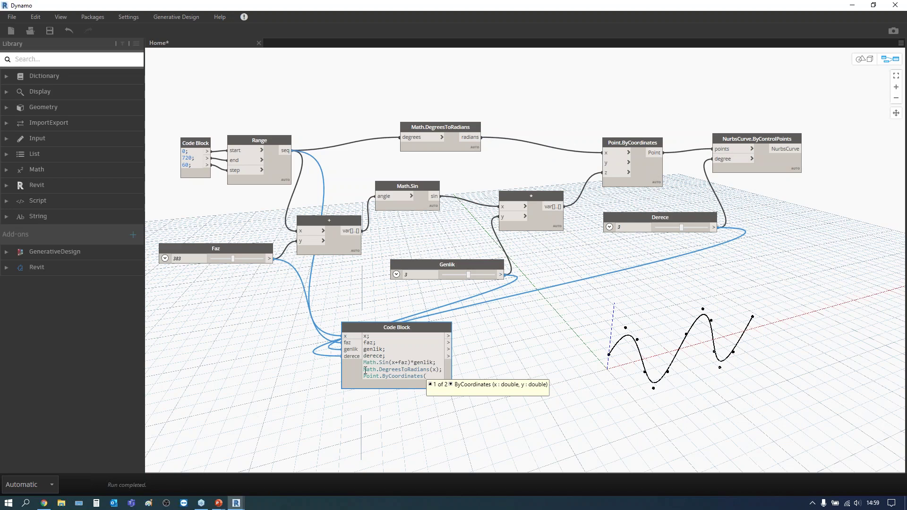
text(r )
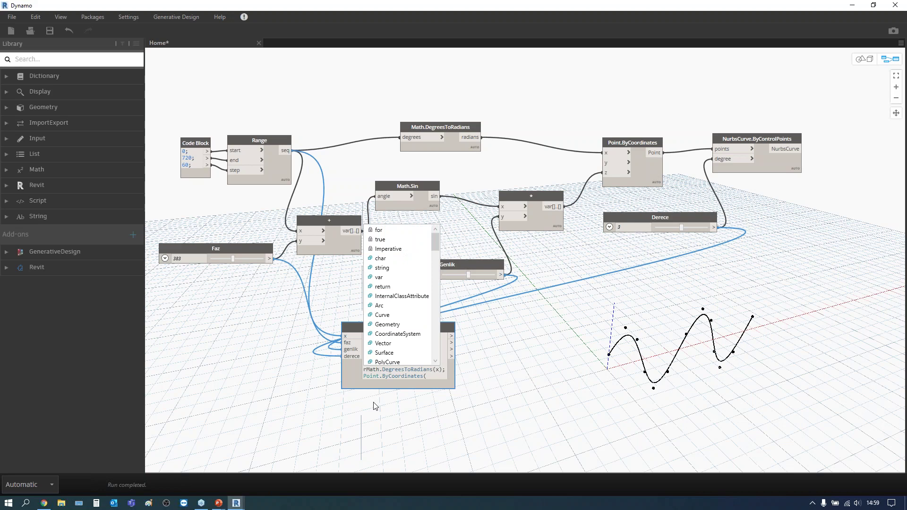
text(= )
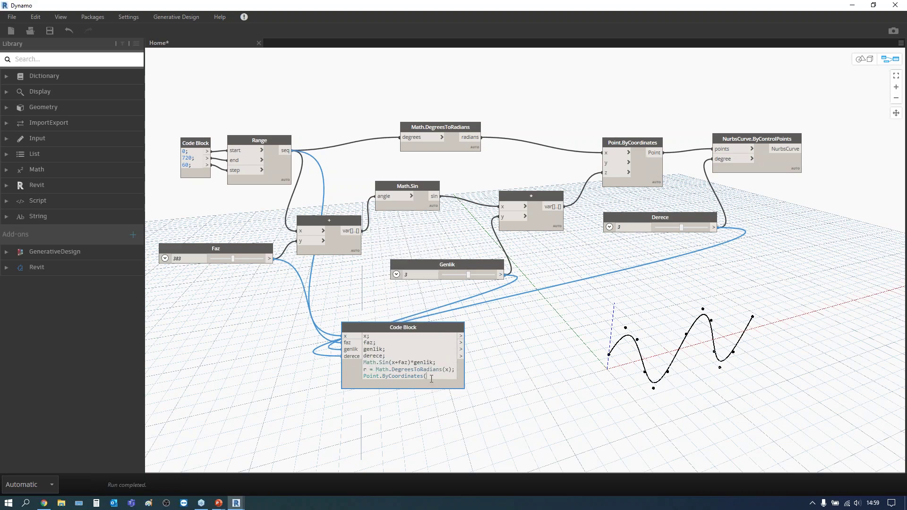
text(r,)
text(0,)
click(609, 172)
click(366, 363)
text(z)
text( = )
text(z))
Begin a NurbsCurve line below the point line using autocomplete.
key(Return)
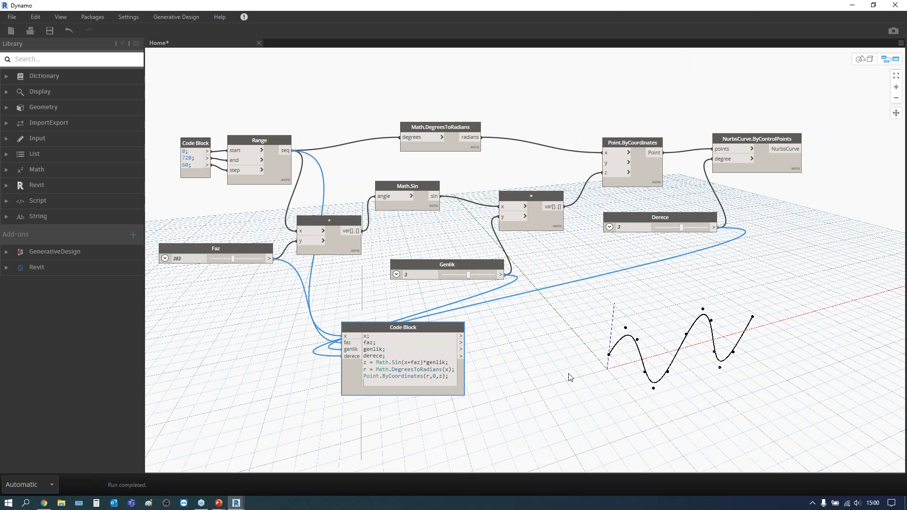
text(num)
key(BackSpace)
text(rbs)
key(Return)
Store the points as p and complete NurbsCurve.ByControlPoints(p,derece);.
text(.)
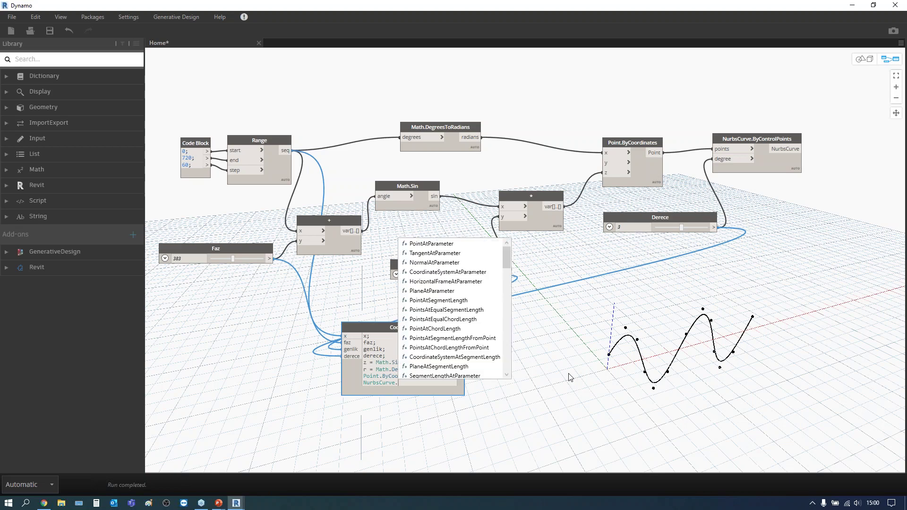
text(bycont)
key(Return)
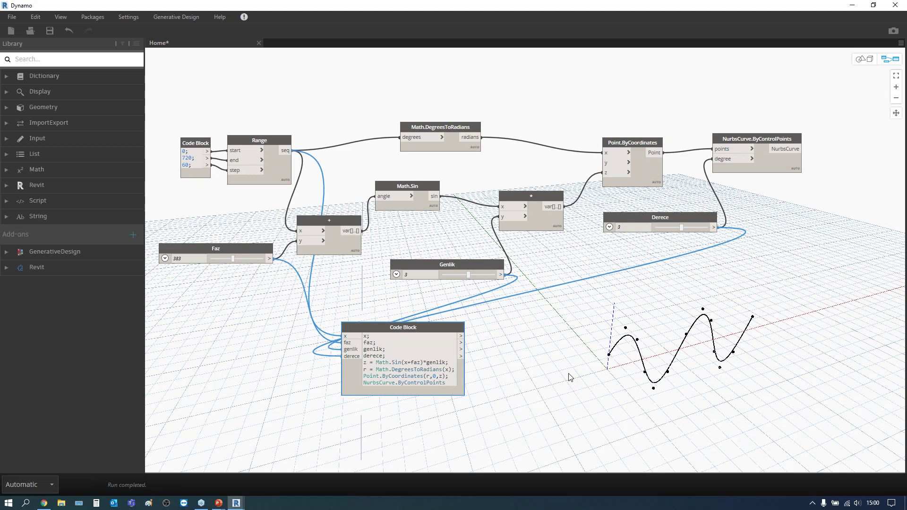
text(()
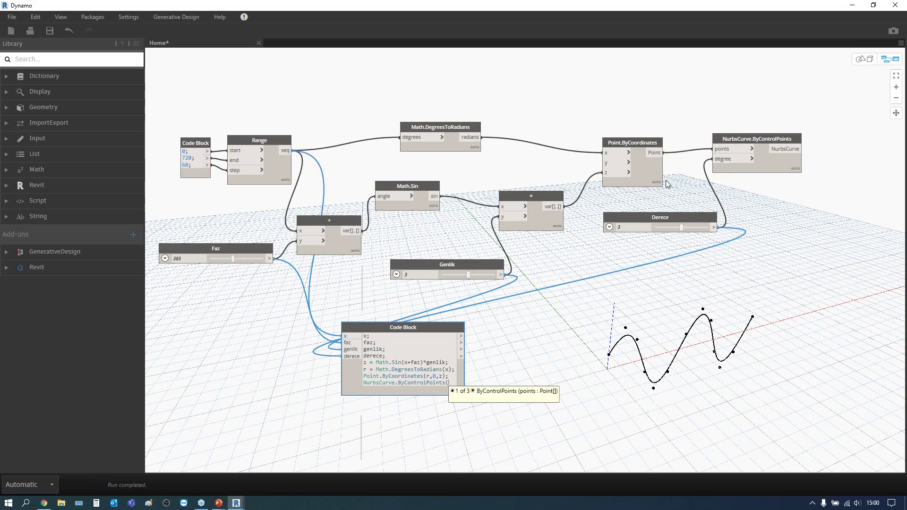
click(367, 376)
text(p )
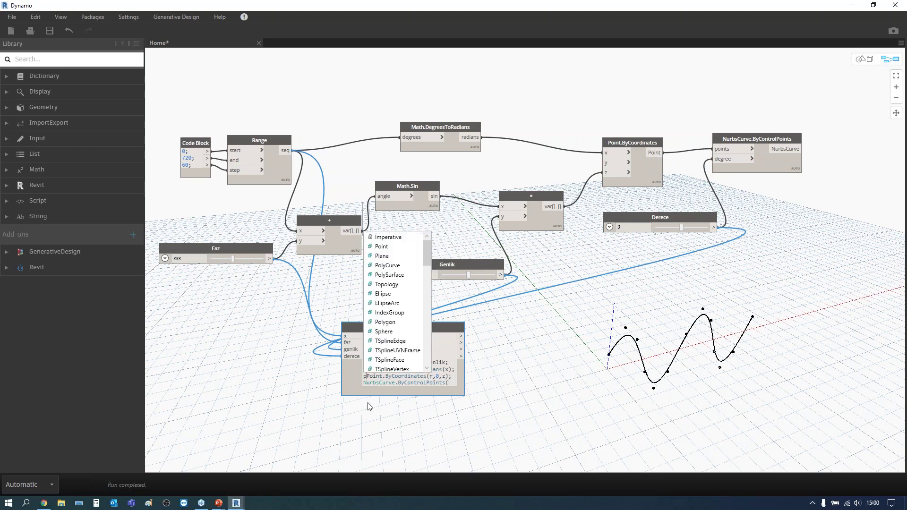
text(=)
key(Right)
key(Right)
key(Right)
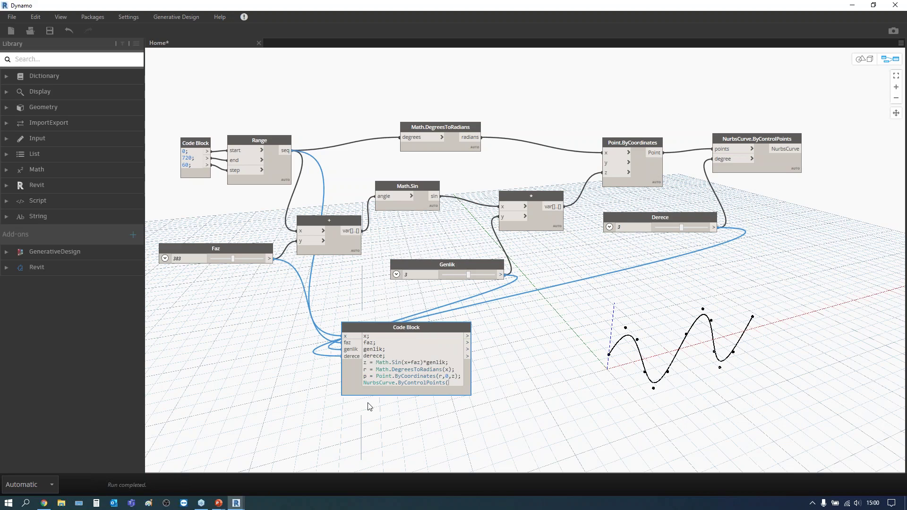
text(p,)
text(derece);)
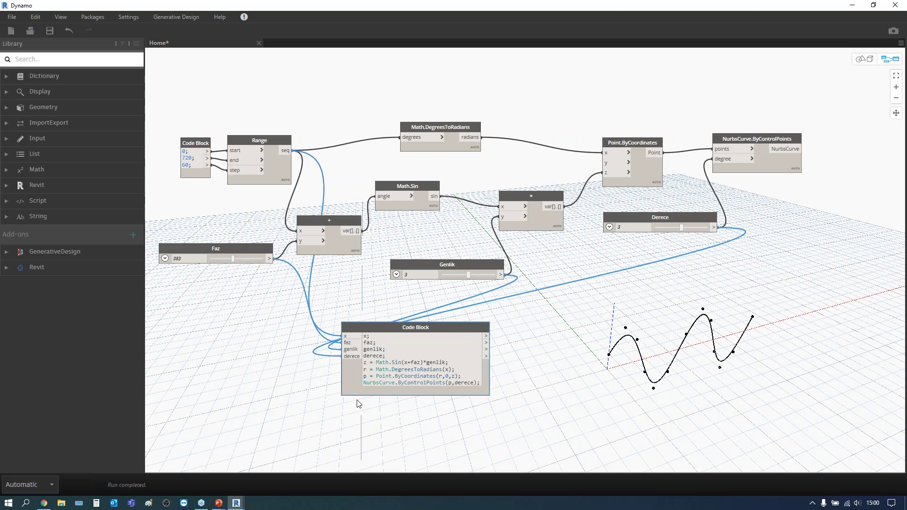
Commit the Code Block and hide geometry preview of the old Point.ByCoordinates and NurbsCurve nodes.
click(561, 383)
drag(447, 330, 438, 342)
click(521, 336)
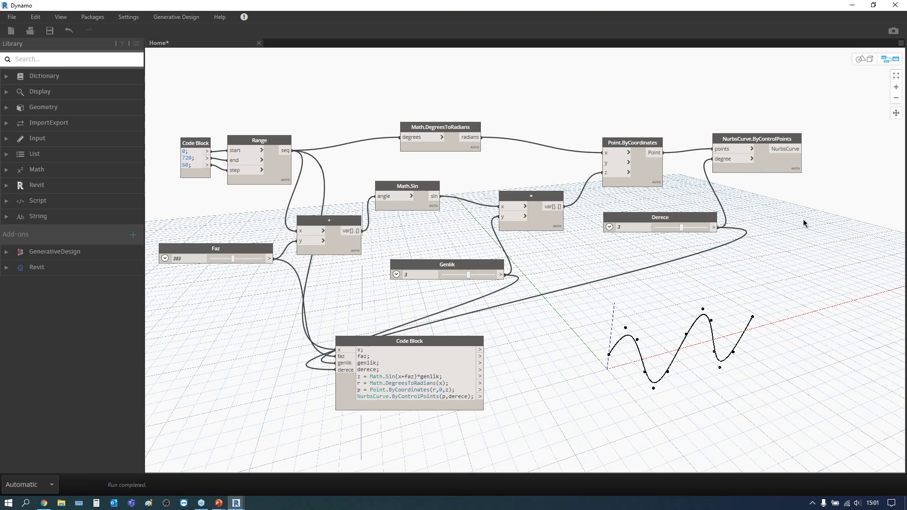
drag(799, 186, 608, 114)
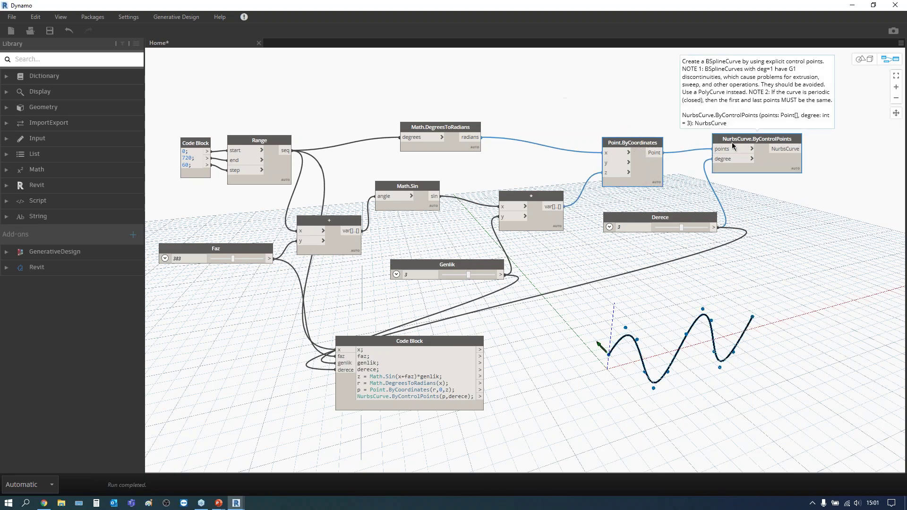
right_click(682, 84)
mouse_move(718, 126)
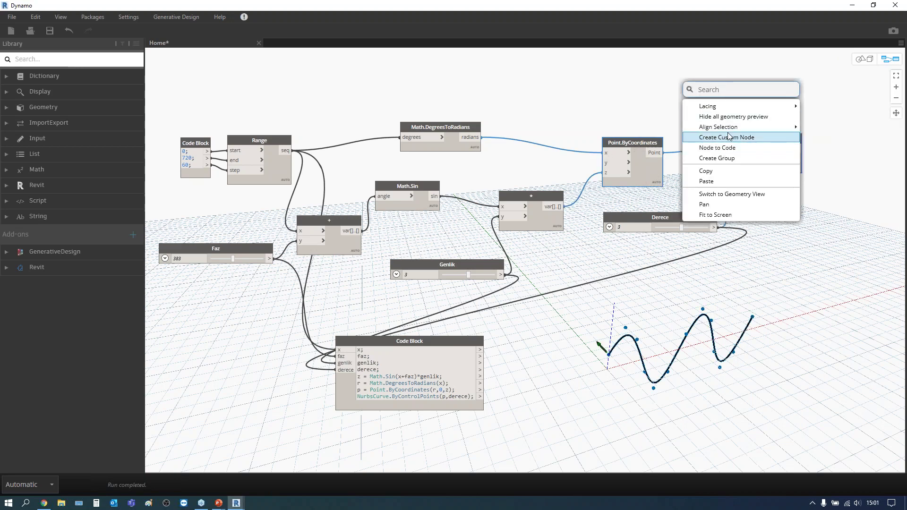
click(724, 118)
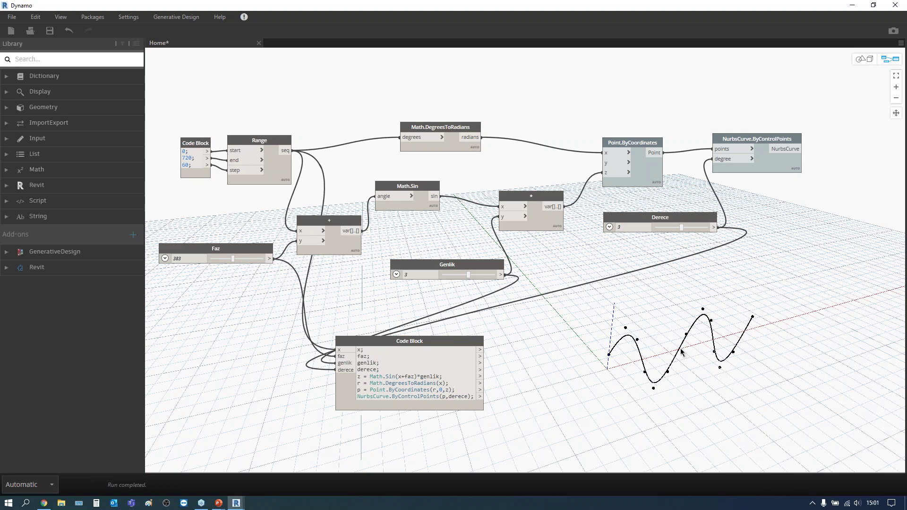
Toggle the Code Block's geometry preview off and back on.
click(438, 343)
right_click(439, 344)
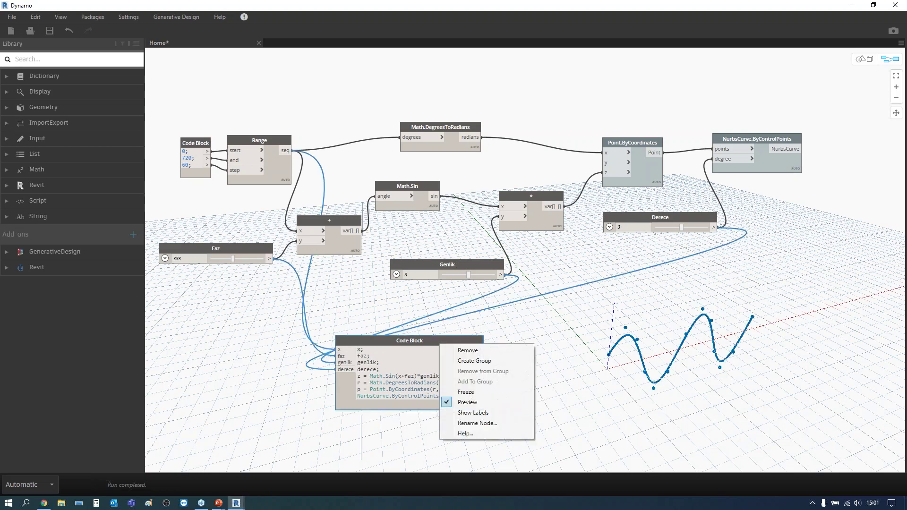
click(431, 341)
right_click(441, 346)
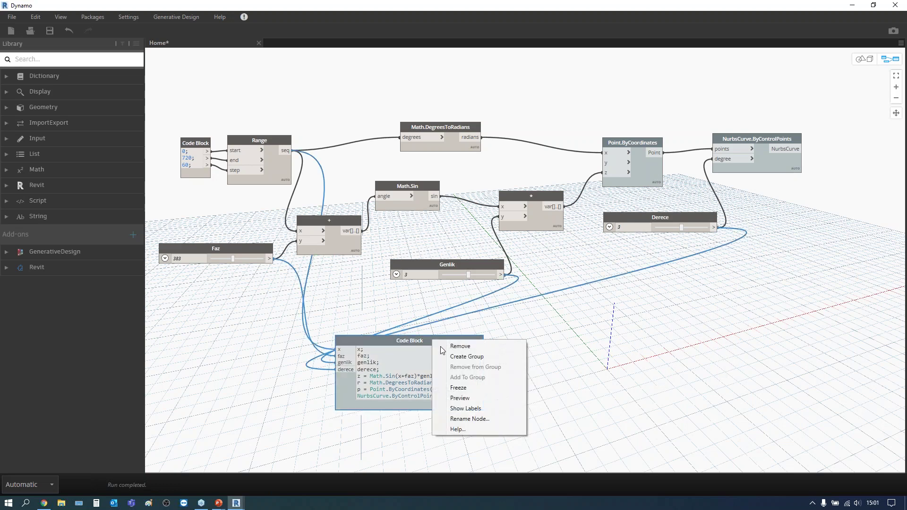
click(469, 402)
drag(452, 343, 459, 350)
click(505, 351)
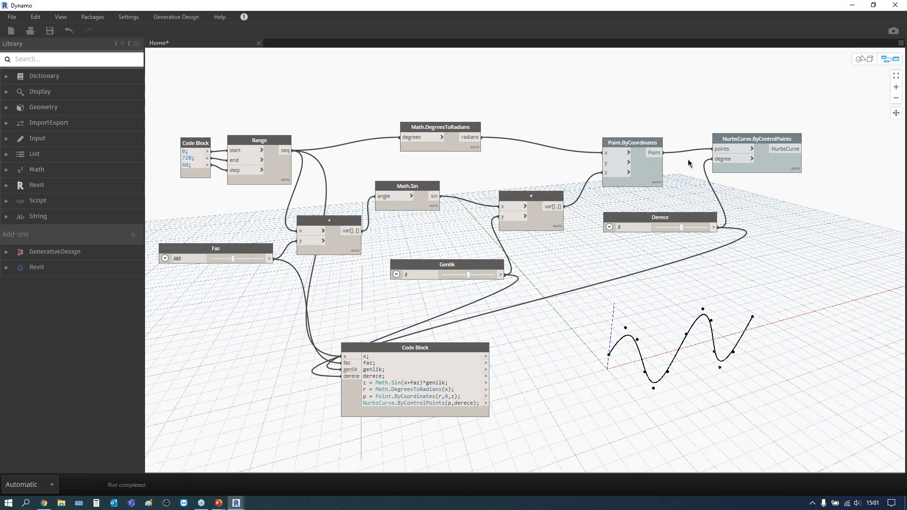
mouse_move(388, 376)
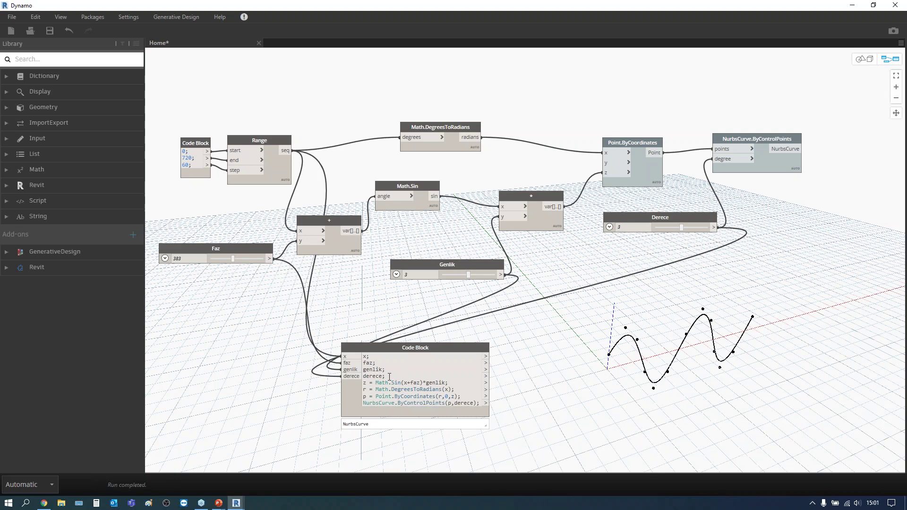
Delete the x, faz, genlik, derece declaration lines from the Code Block.
drag(386, 377, 363, 355)
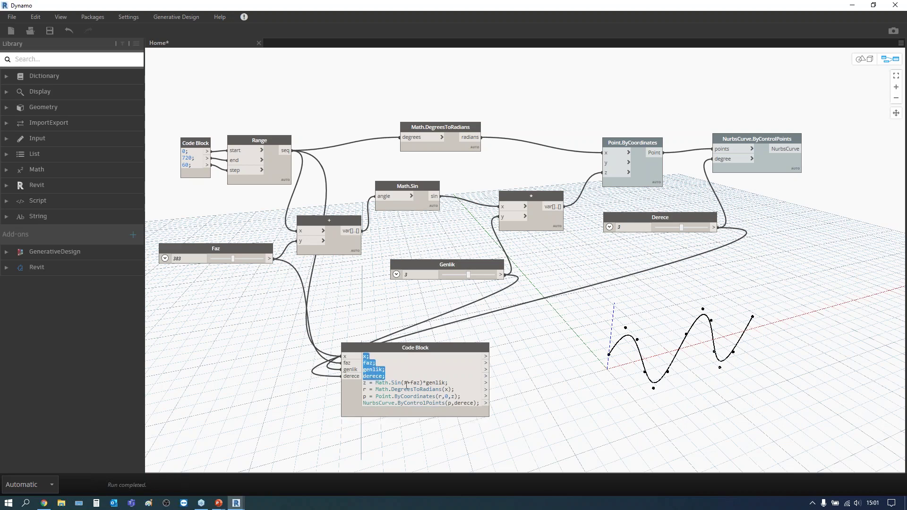
key(BackSpace)
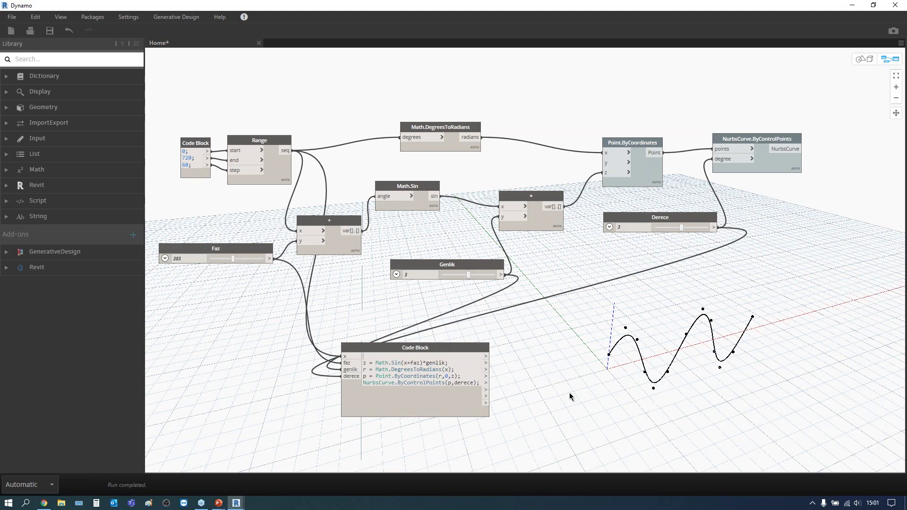
key(Delete)
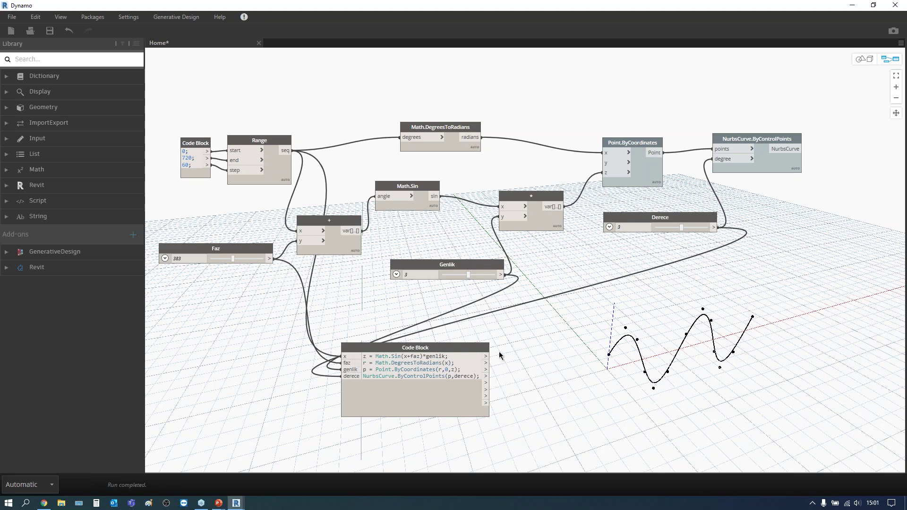
Stack the Faz, Genlik and Derece sliders beside the Code Block.
drag(438, 351, 504, 357)
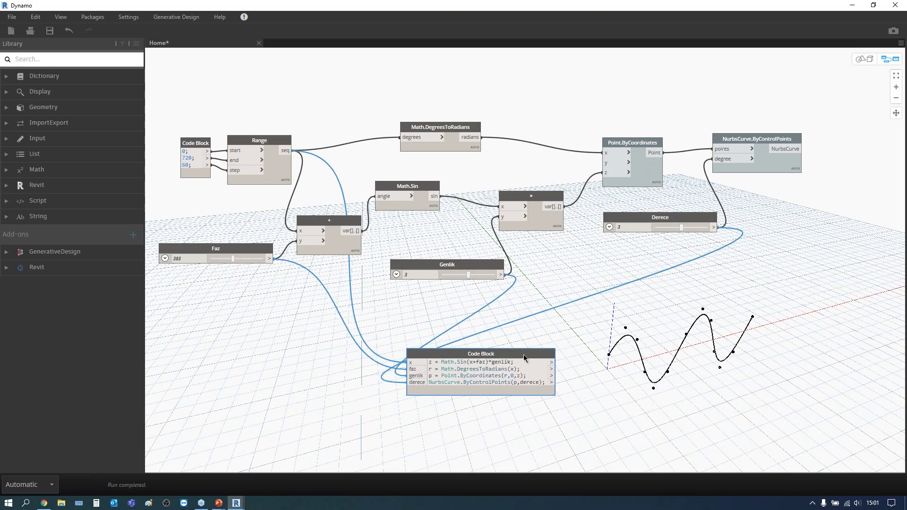
drag(246, 248, 239, 367)
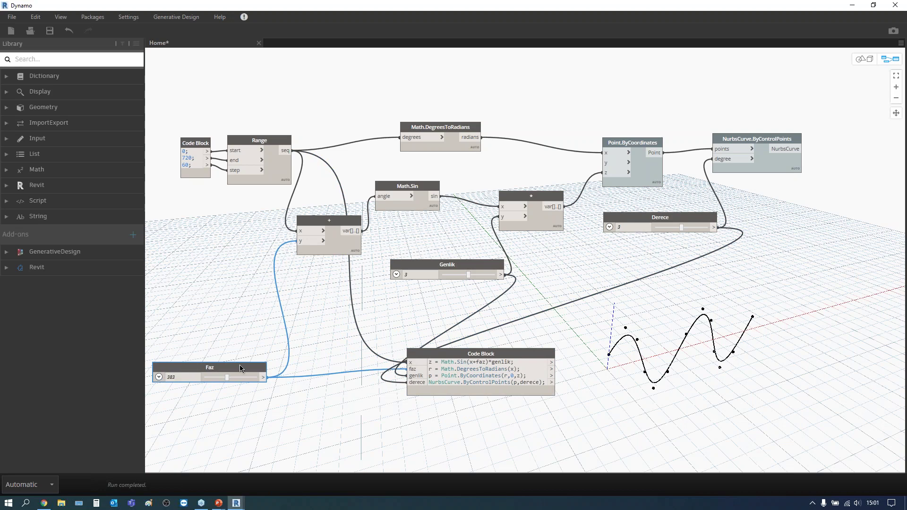
mouse_move(404, 261)
mouse_down()
mouse_move(188, 400)
mouse_move(173, 399)
mouse_up()
drag(654, 215, 210, 433)
drag(428, 355, 435, 368)
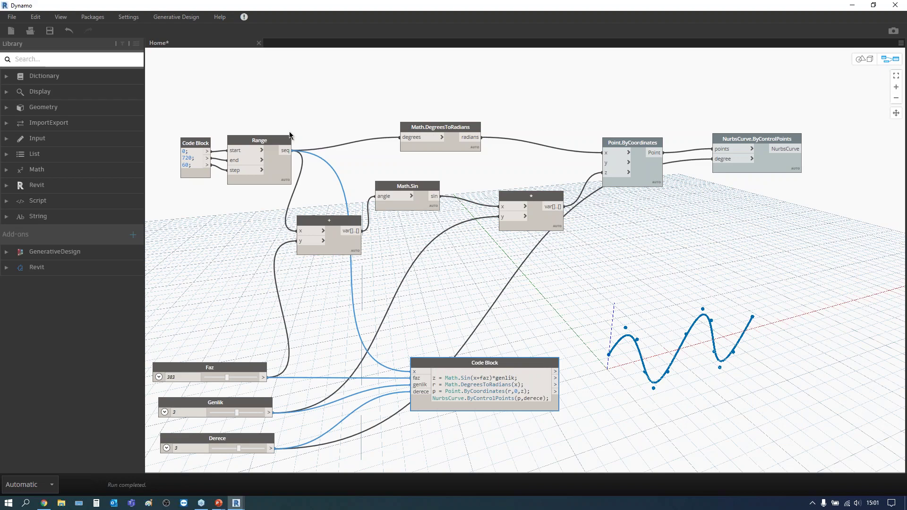
Add x = 0..720..60 as the Code Block's first line.
text(.)
text(x)
text( = 0..)
text(720..)
text(60)
click(529, 275)
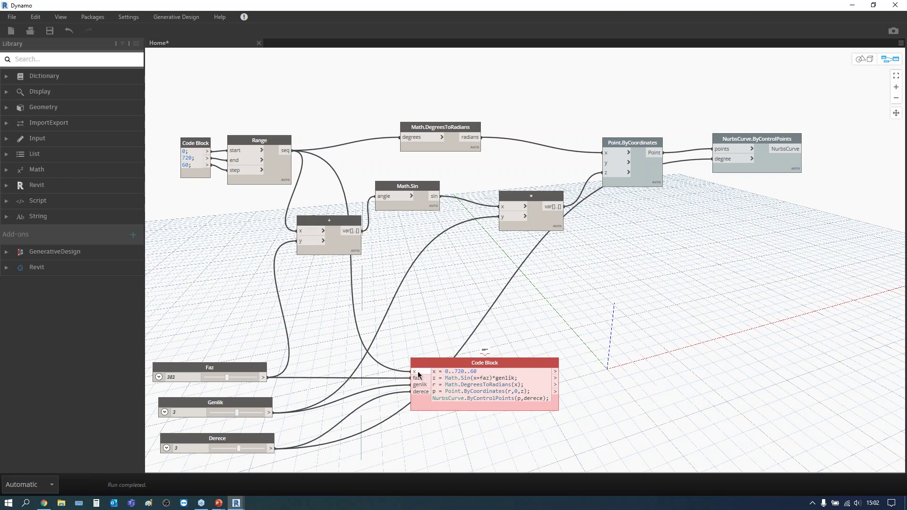
Disconnect Range seq from the Code Block's x input so x is generated internally.
drag(417, 373, 364, 323)
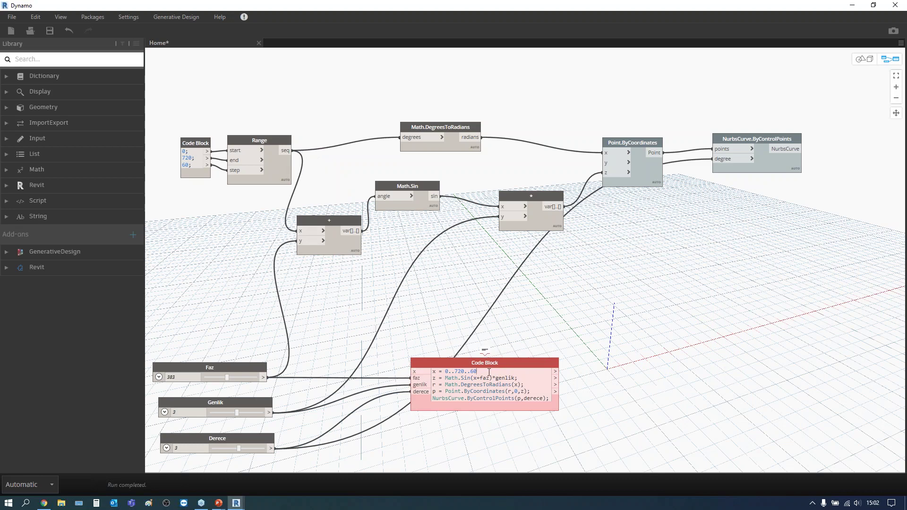
text(;)
click(529, 320)
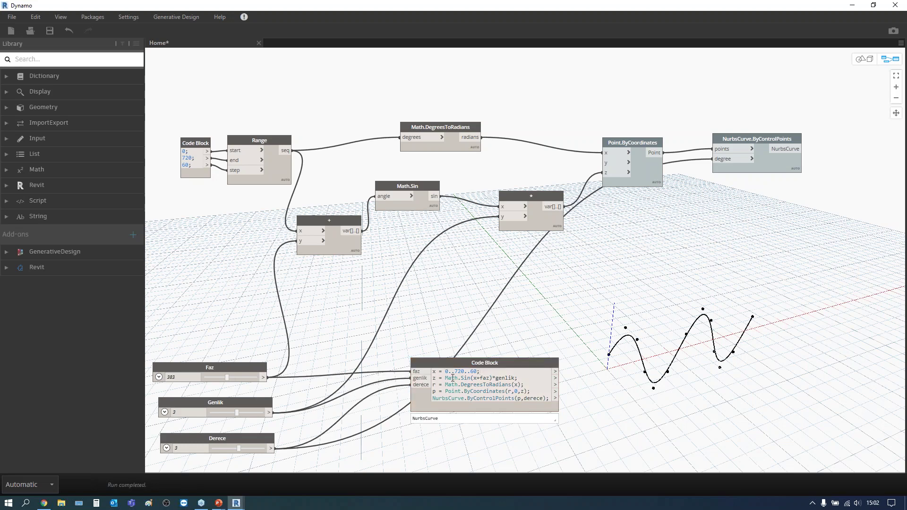
drag(421, 406, 433, 430)
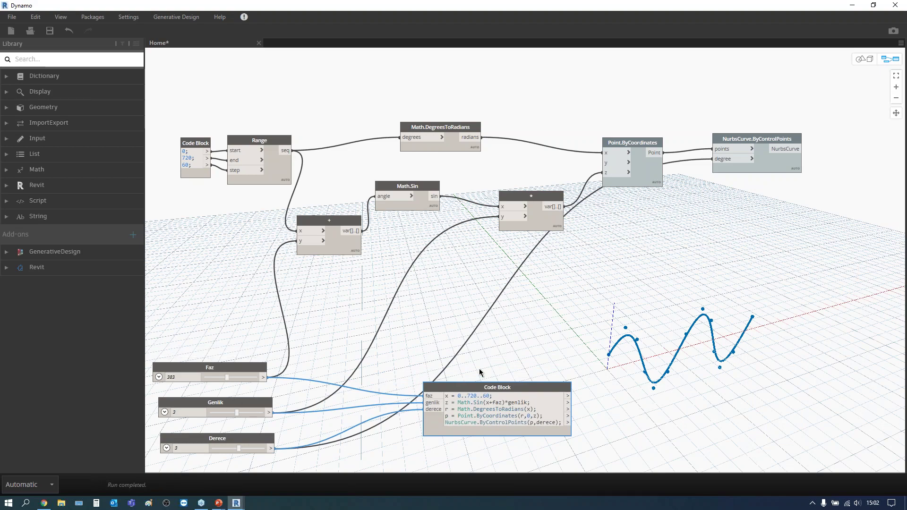
drag(798, 256, 183, 95)
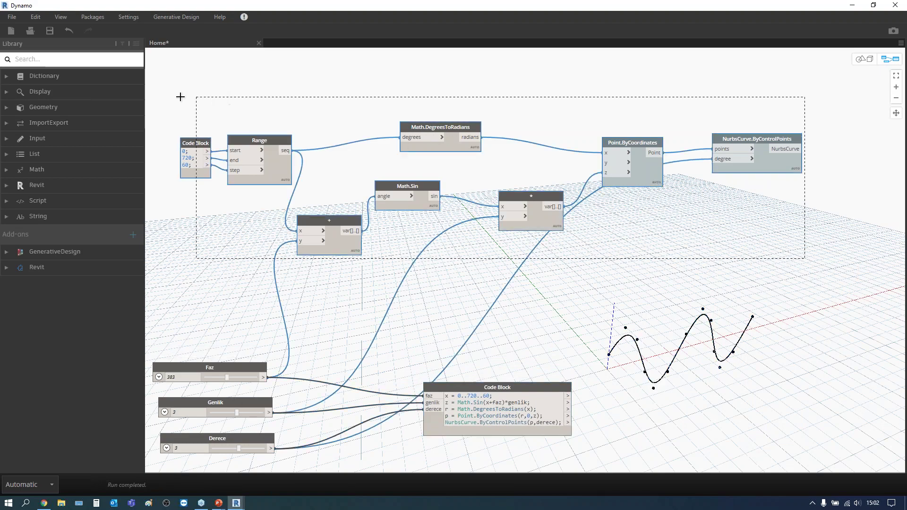
Delete the old node chain, test the Faz slider, then present the Teşekkürler slide.
key(Delete)
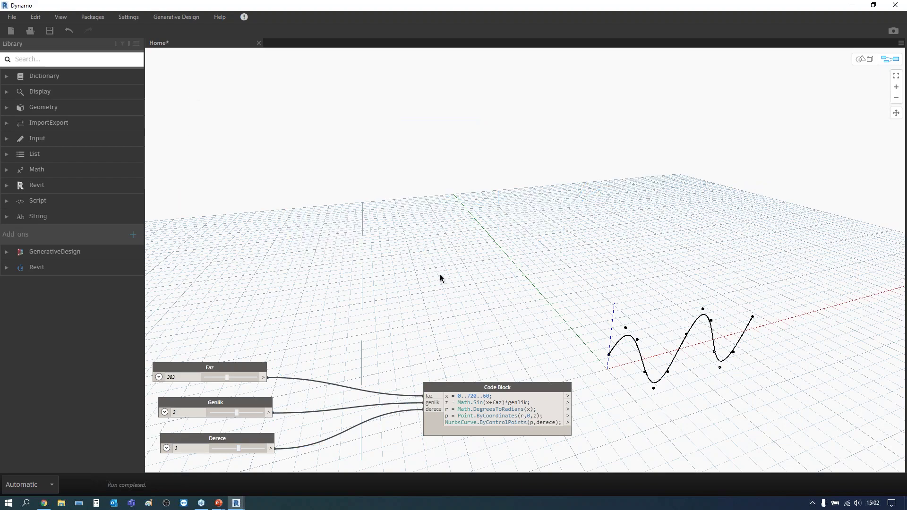
mouse_move(448, 276)
middle_down()
mouse_move(467, 169)
mouse_move(446, 133)
middle_up()
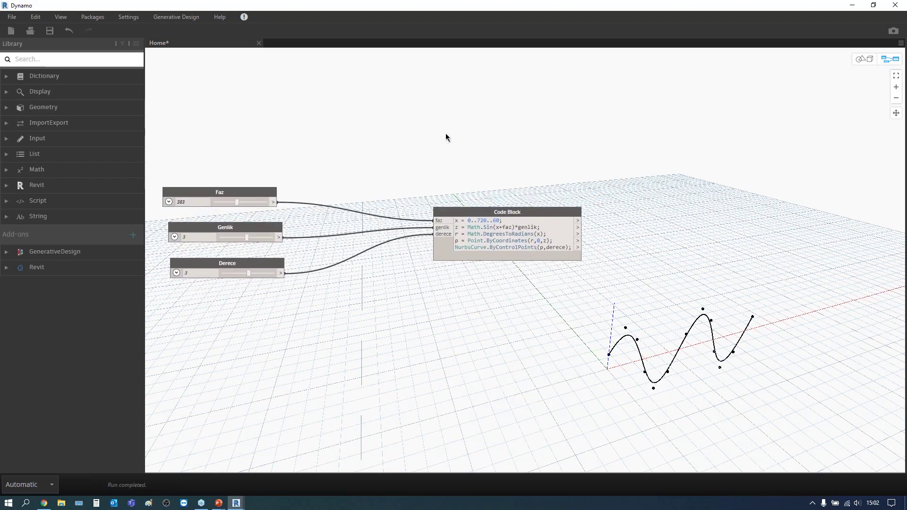
mouse_move(239, 201)
mouse_down()
mouse_move(247, 202)
mouse_move(239, 202)
mouse_up()
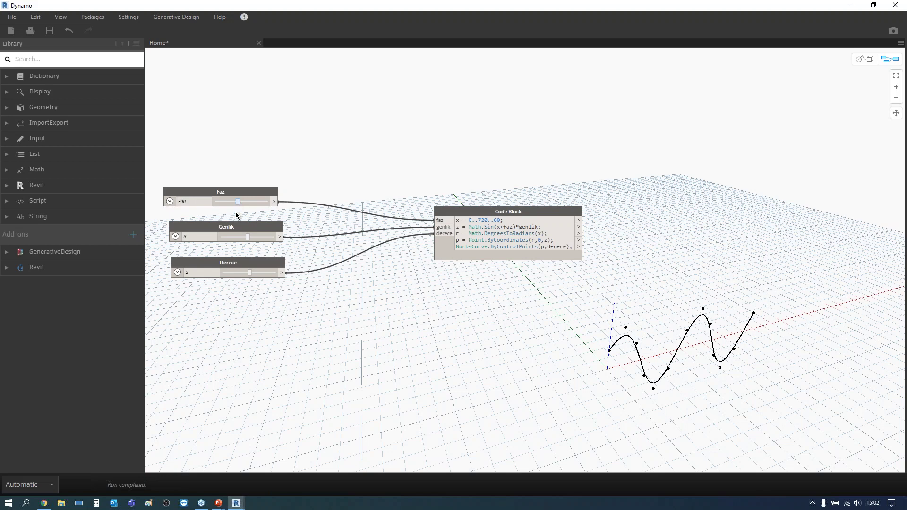
mouse_move(219, 503)
click(247, 470)
key(F5)
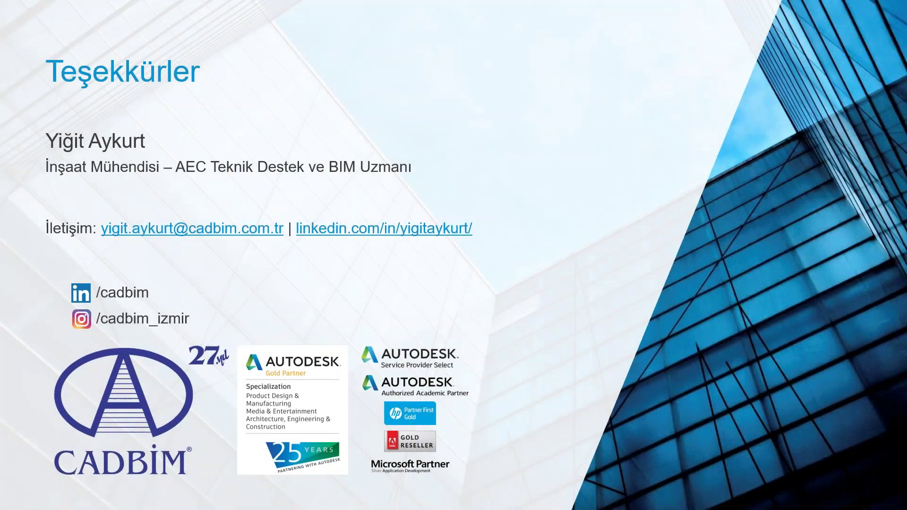